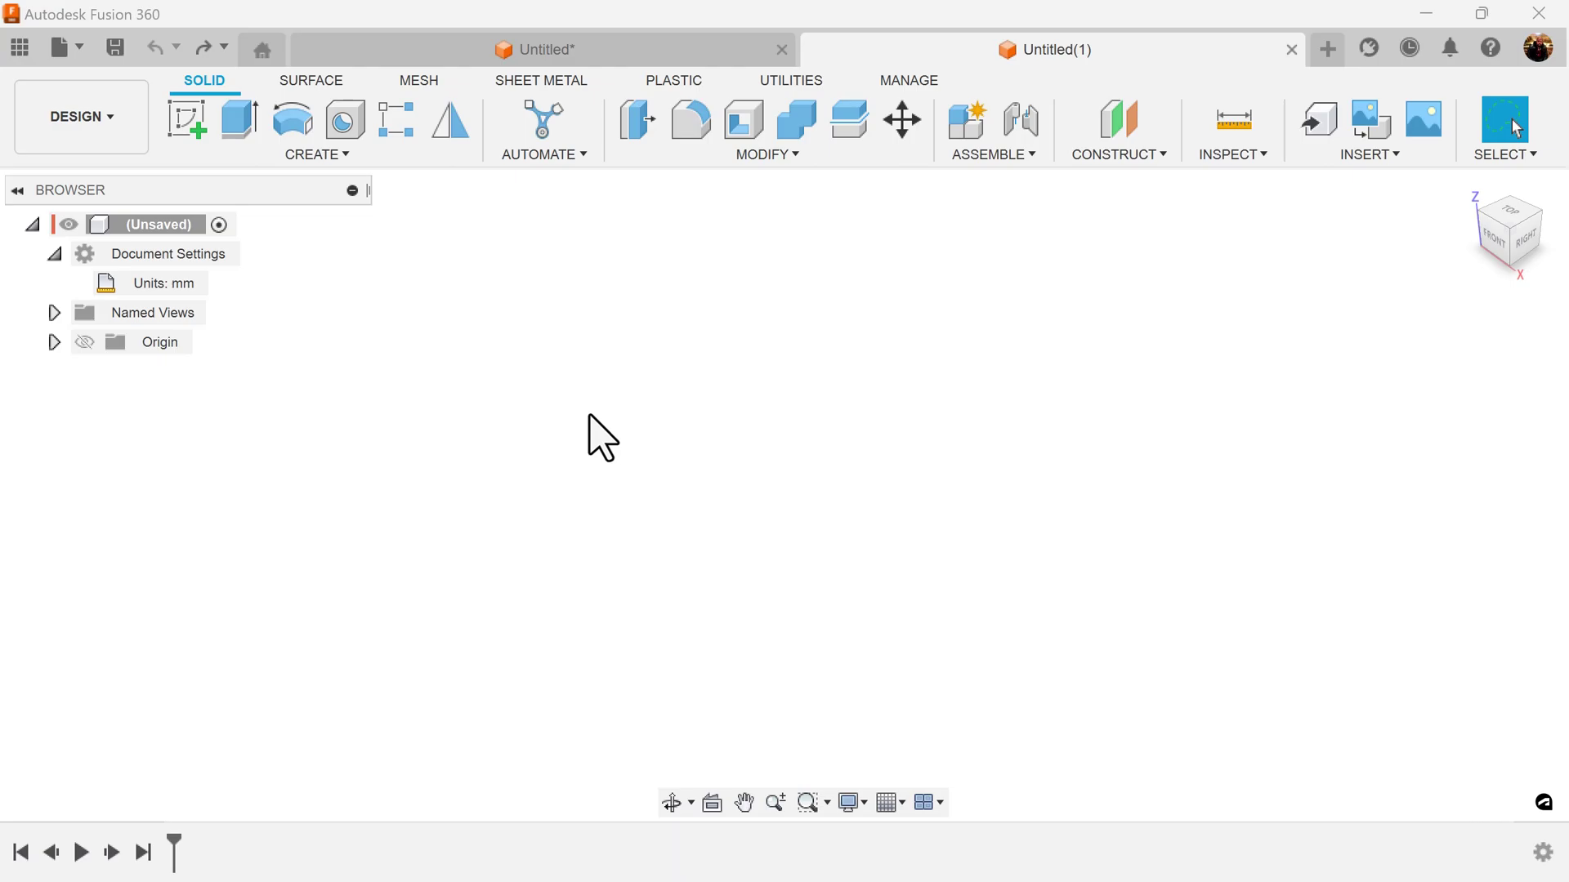
Step: Create a new standard internal component under the root and make it active
right_click(155, 224)
left_click(190, 235)
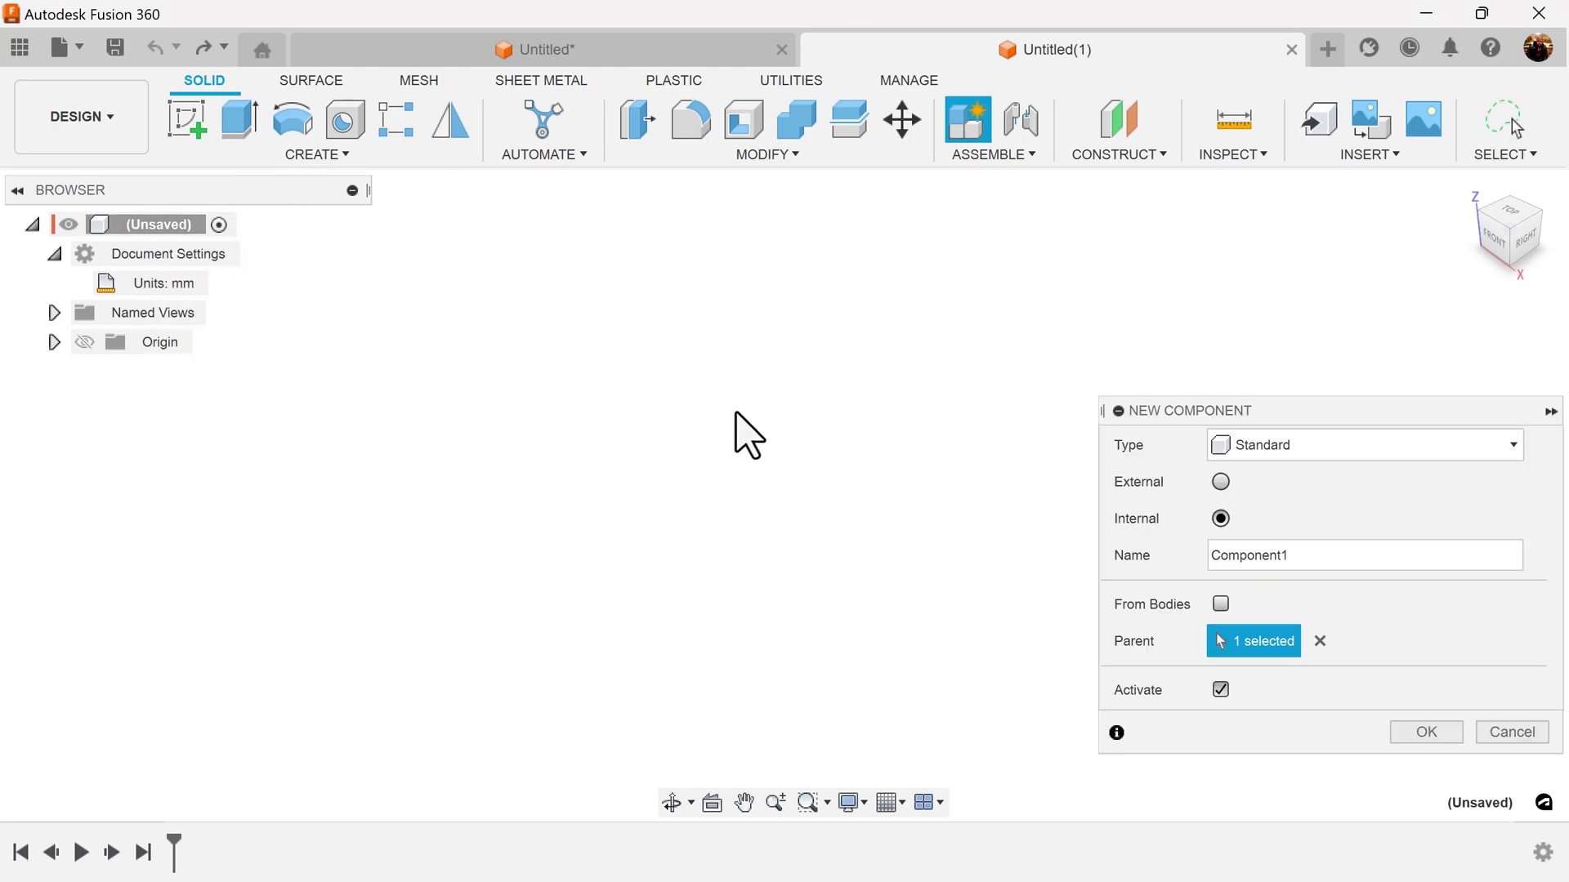
left_click(1436, 740)
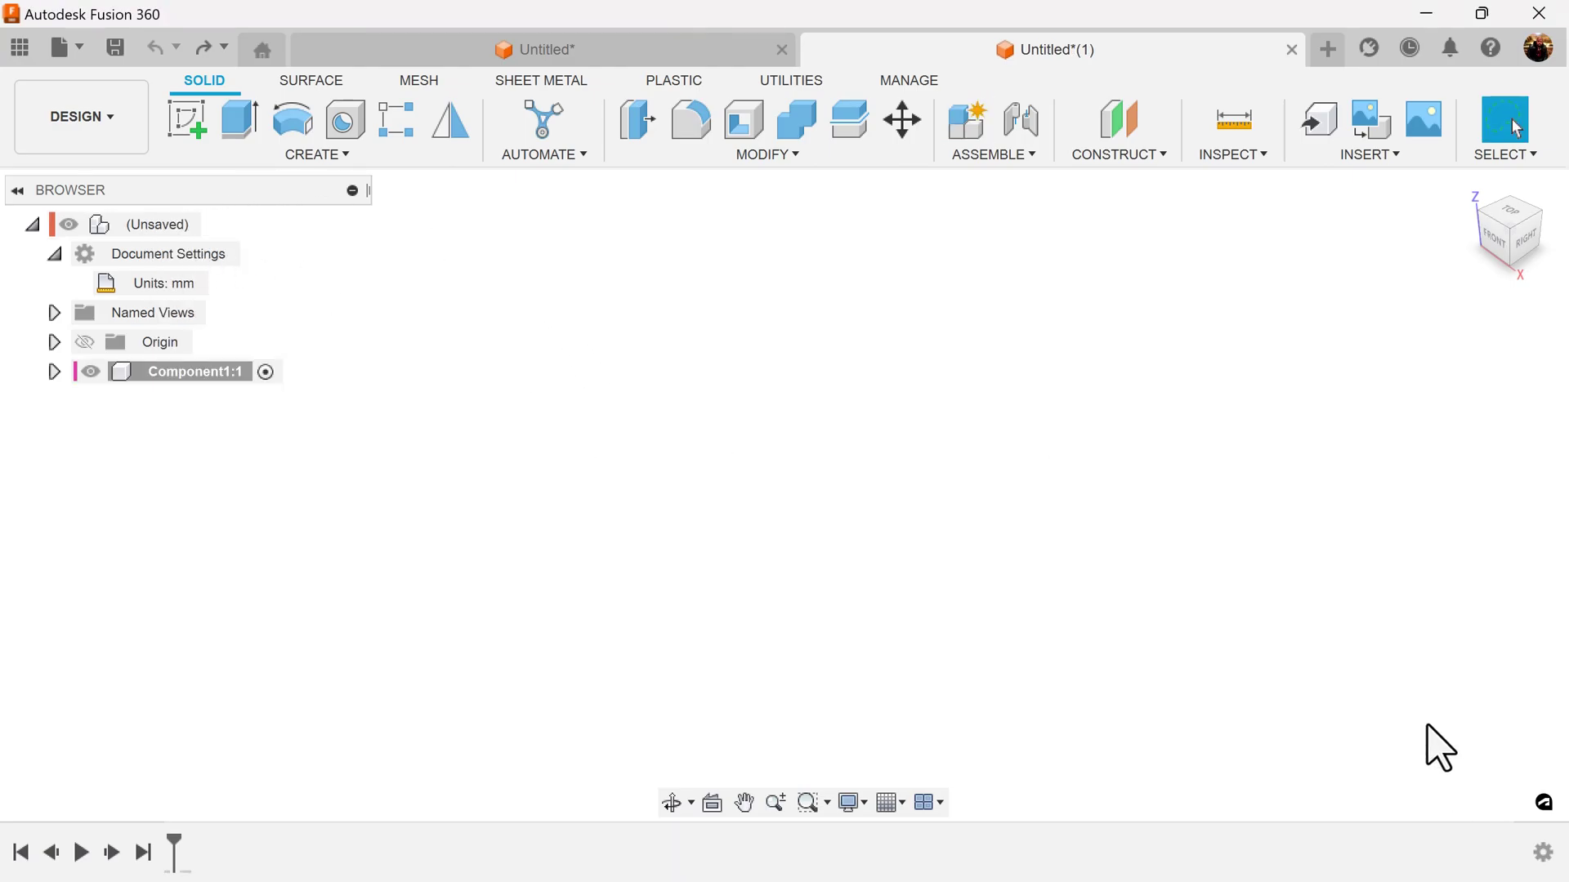
Step: Start a new sketch on the front (XZ) origin plane, seen from the front
left_click(1495, 238)
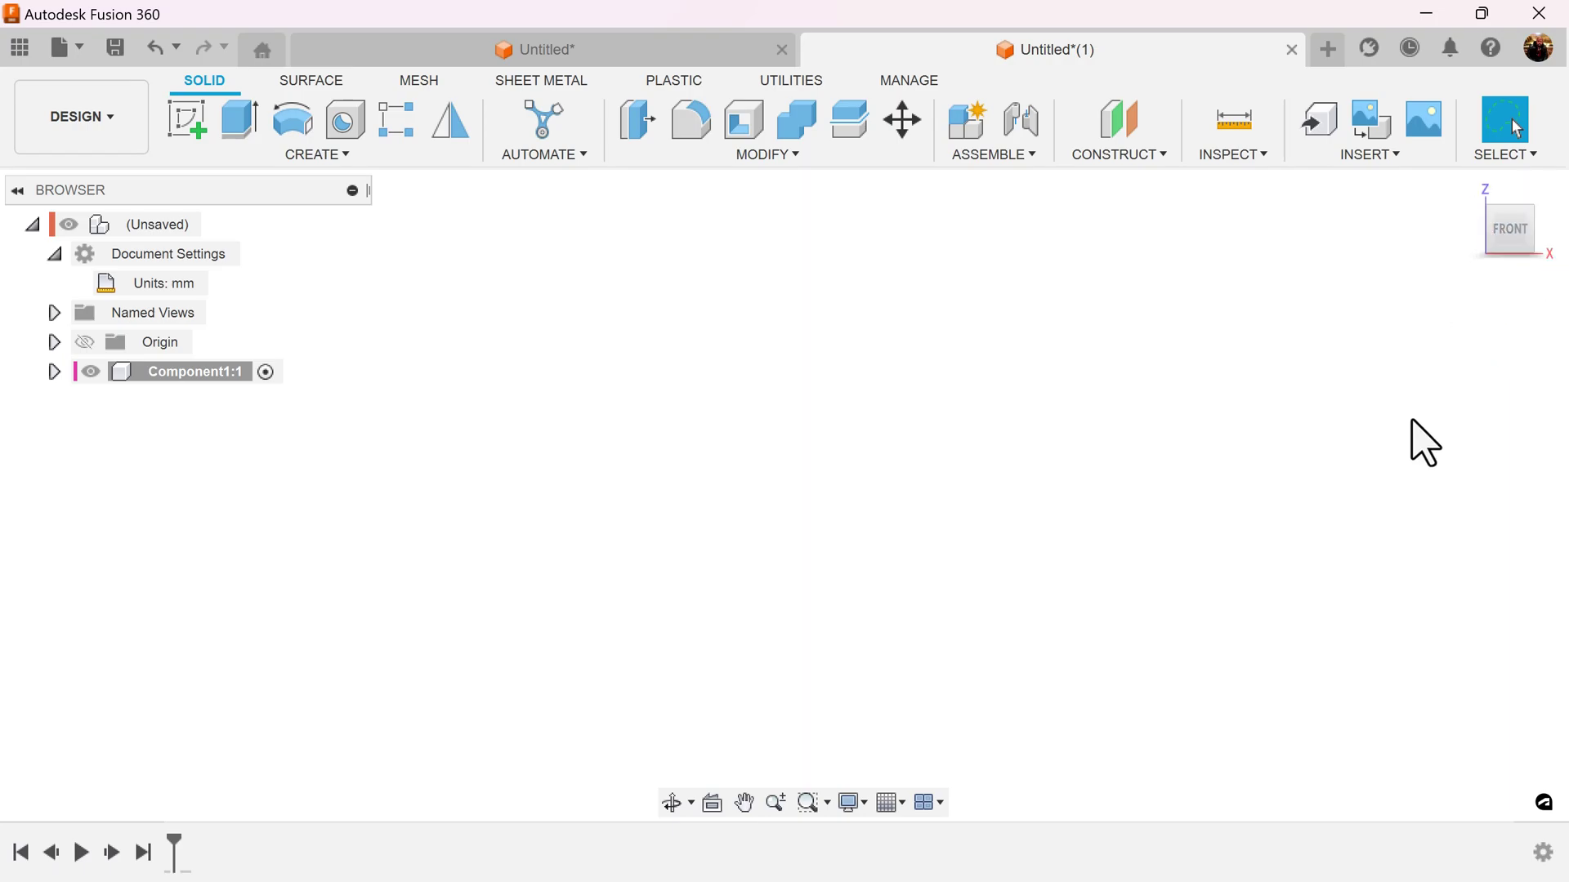
left_click(196, 131)
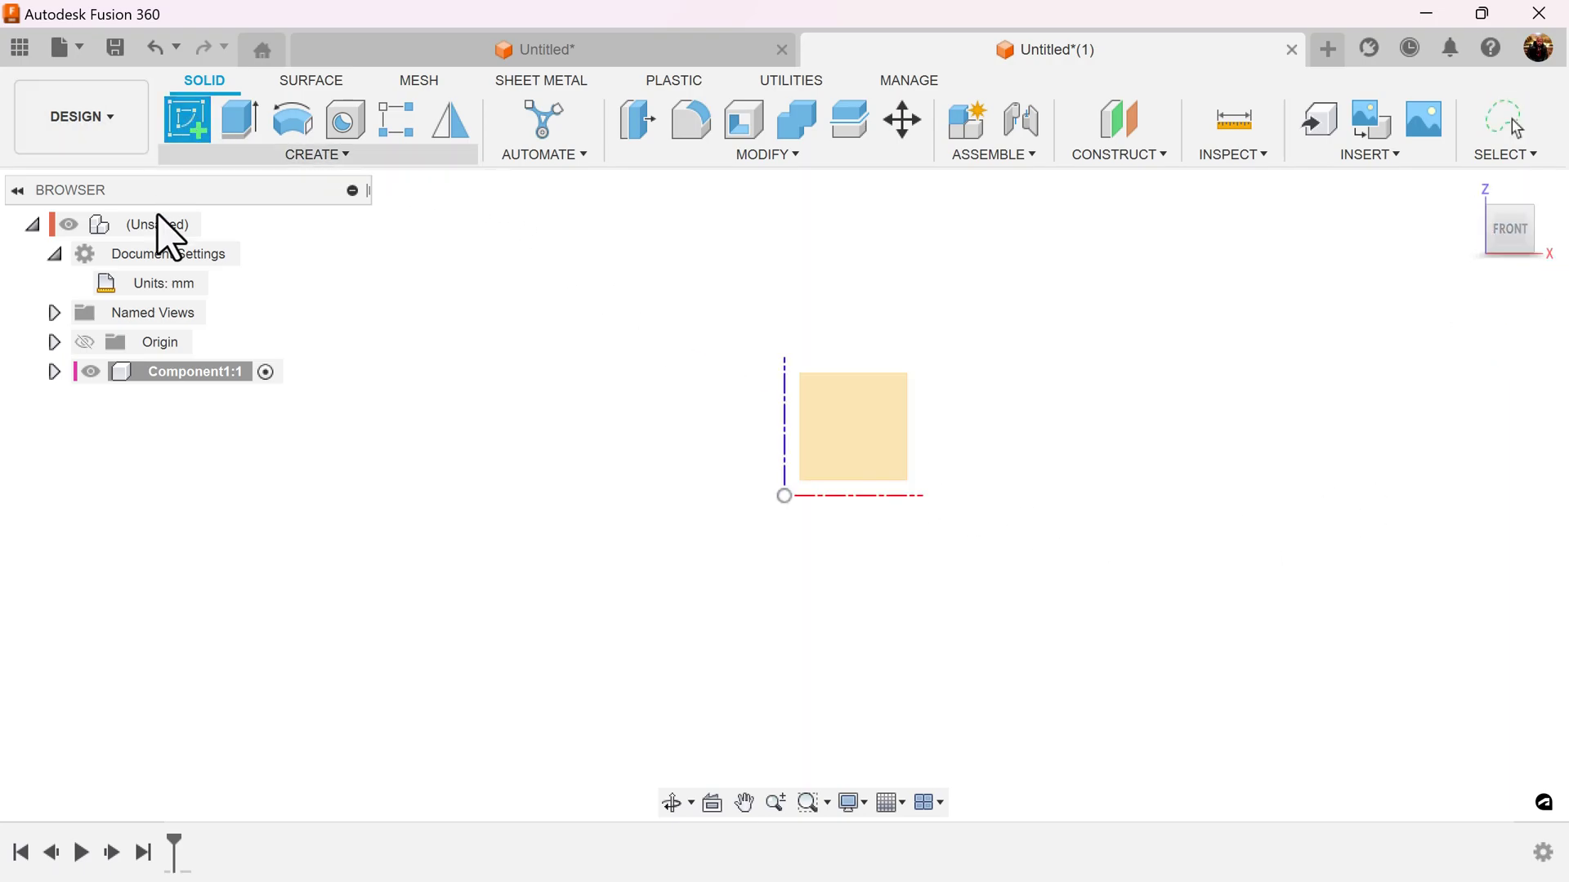
left_click(864, 460)
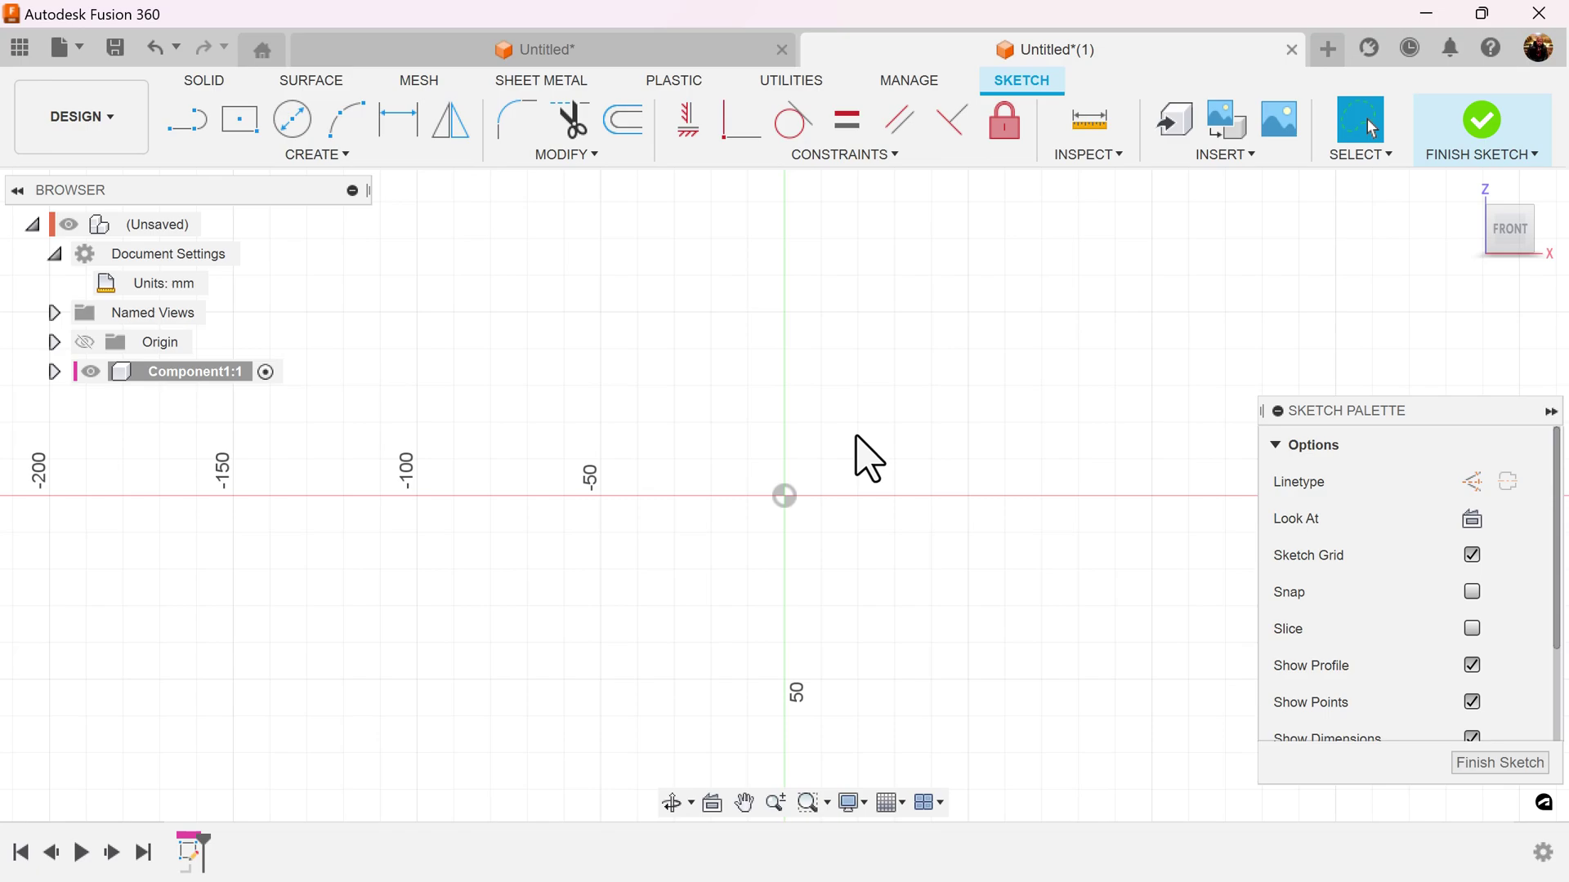
Step: Draw a 62 mm vertical construction line straight up from the origin
mouse_move(858, 445)
middle_mouse_down()
mouse_move(875, 446)
mouse_move(903, 541)
middle_mouse_up()
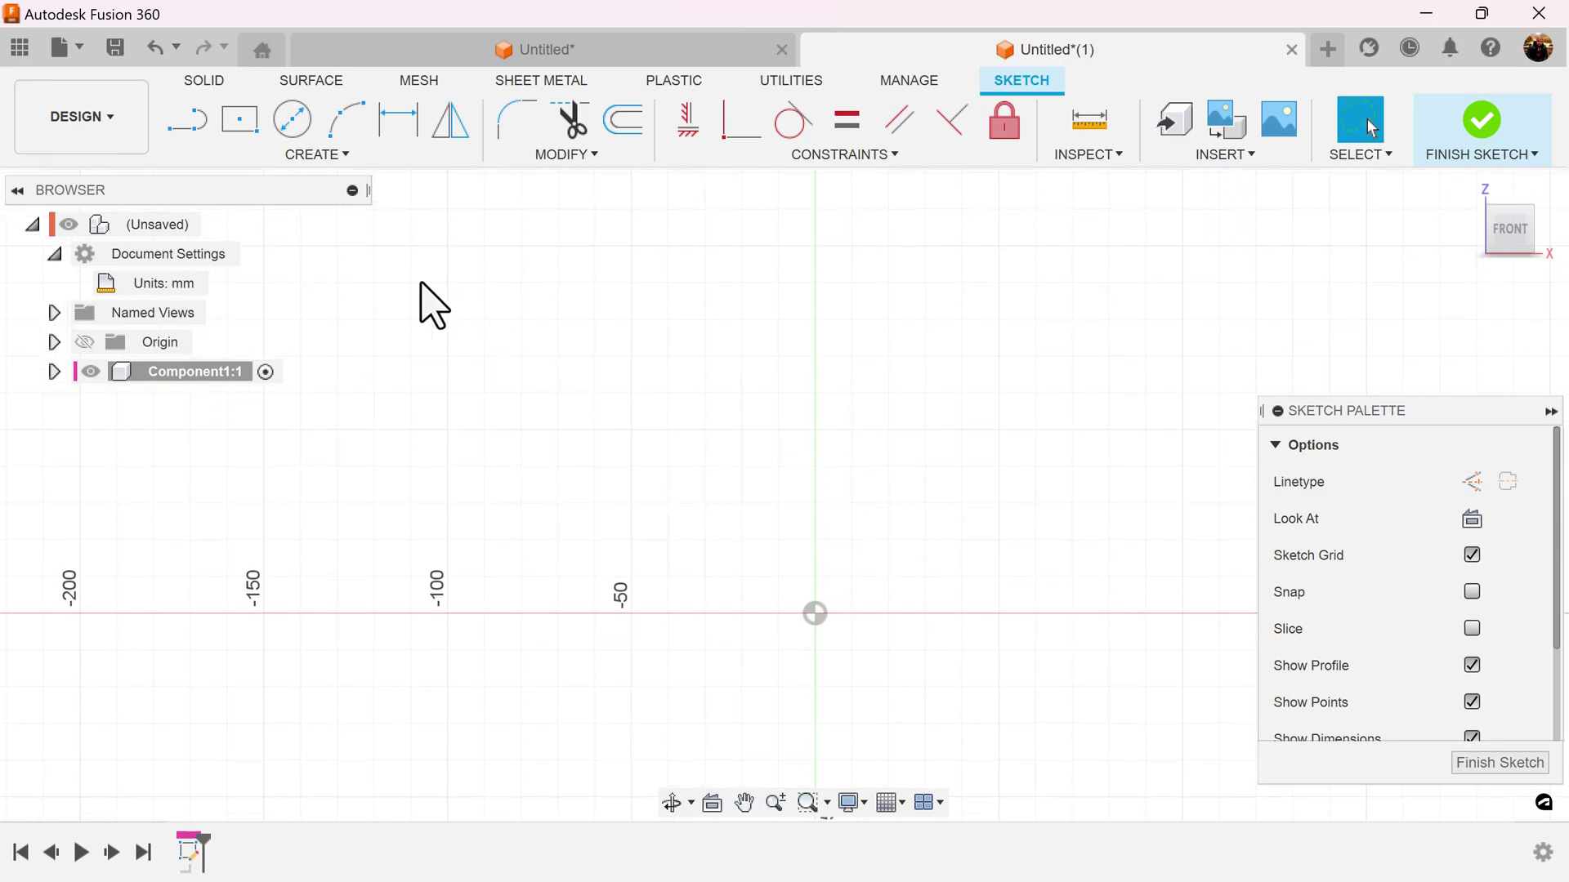
left_click(184, 125)
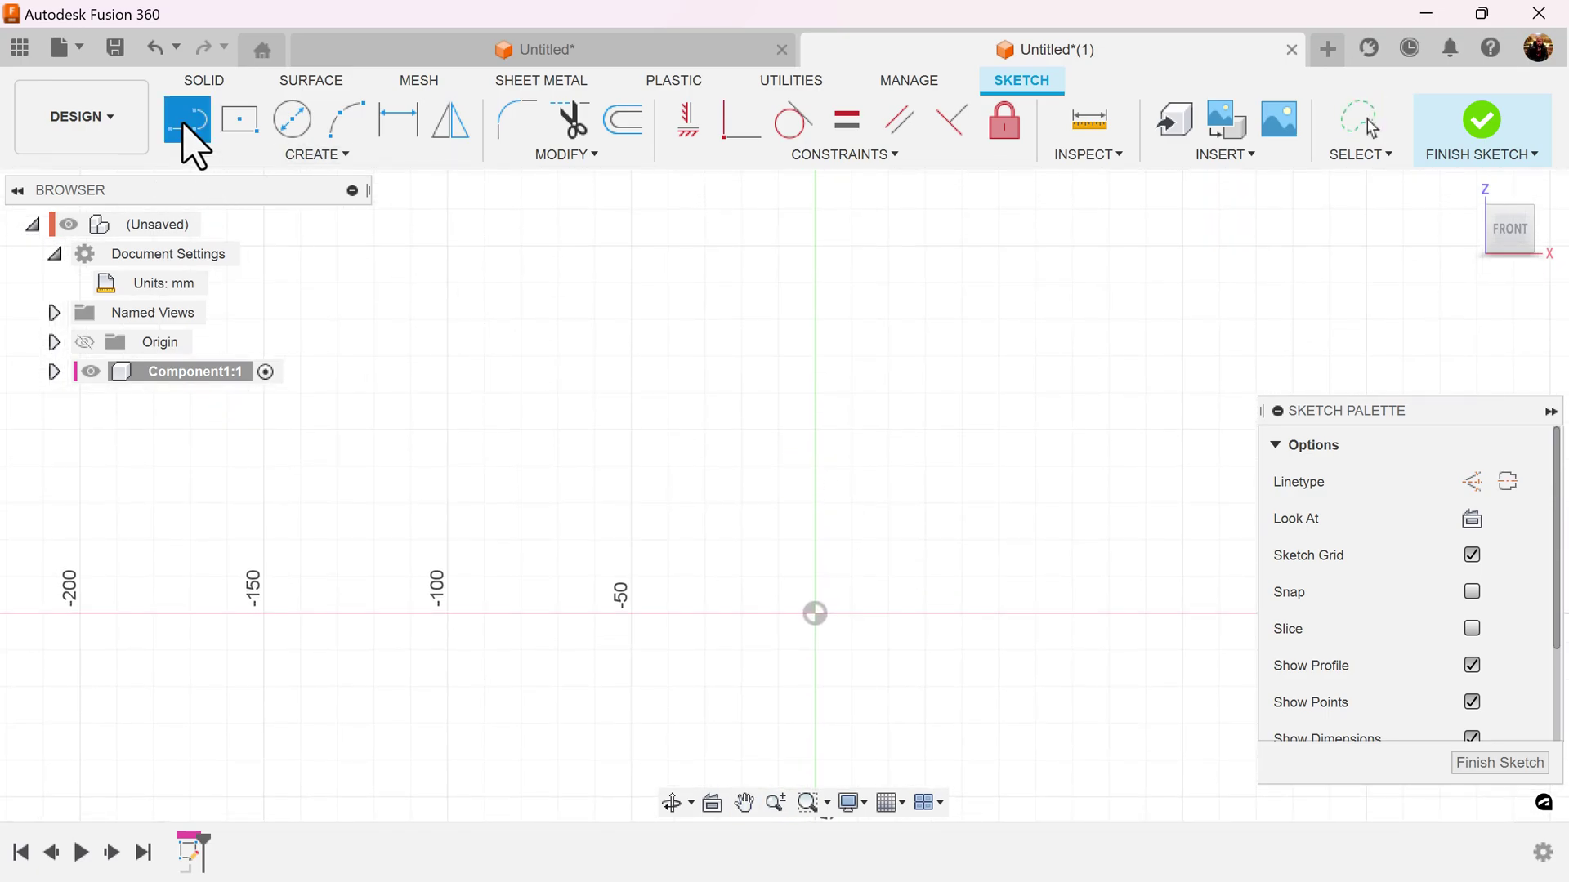
left_click(1472, 482)
left_click(815, 614)
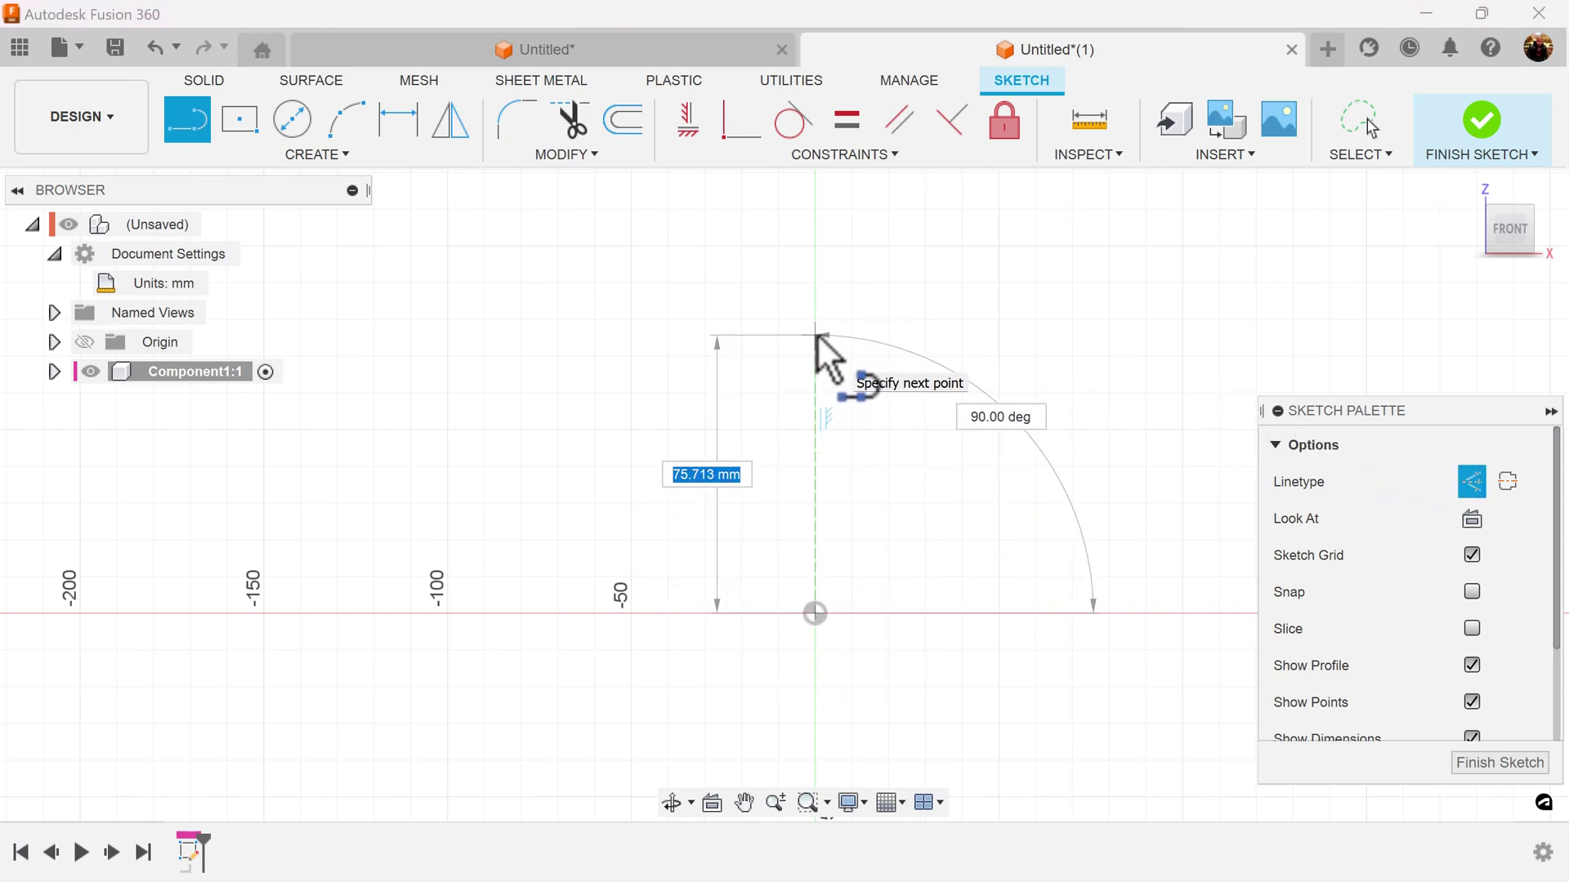
type("62")
key("Tab")
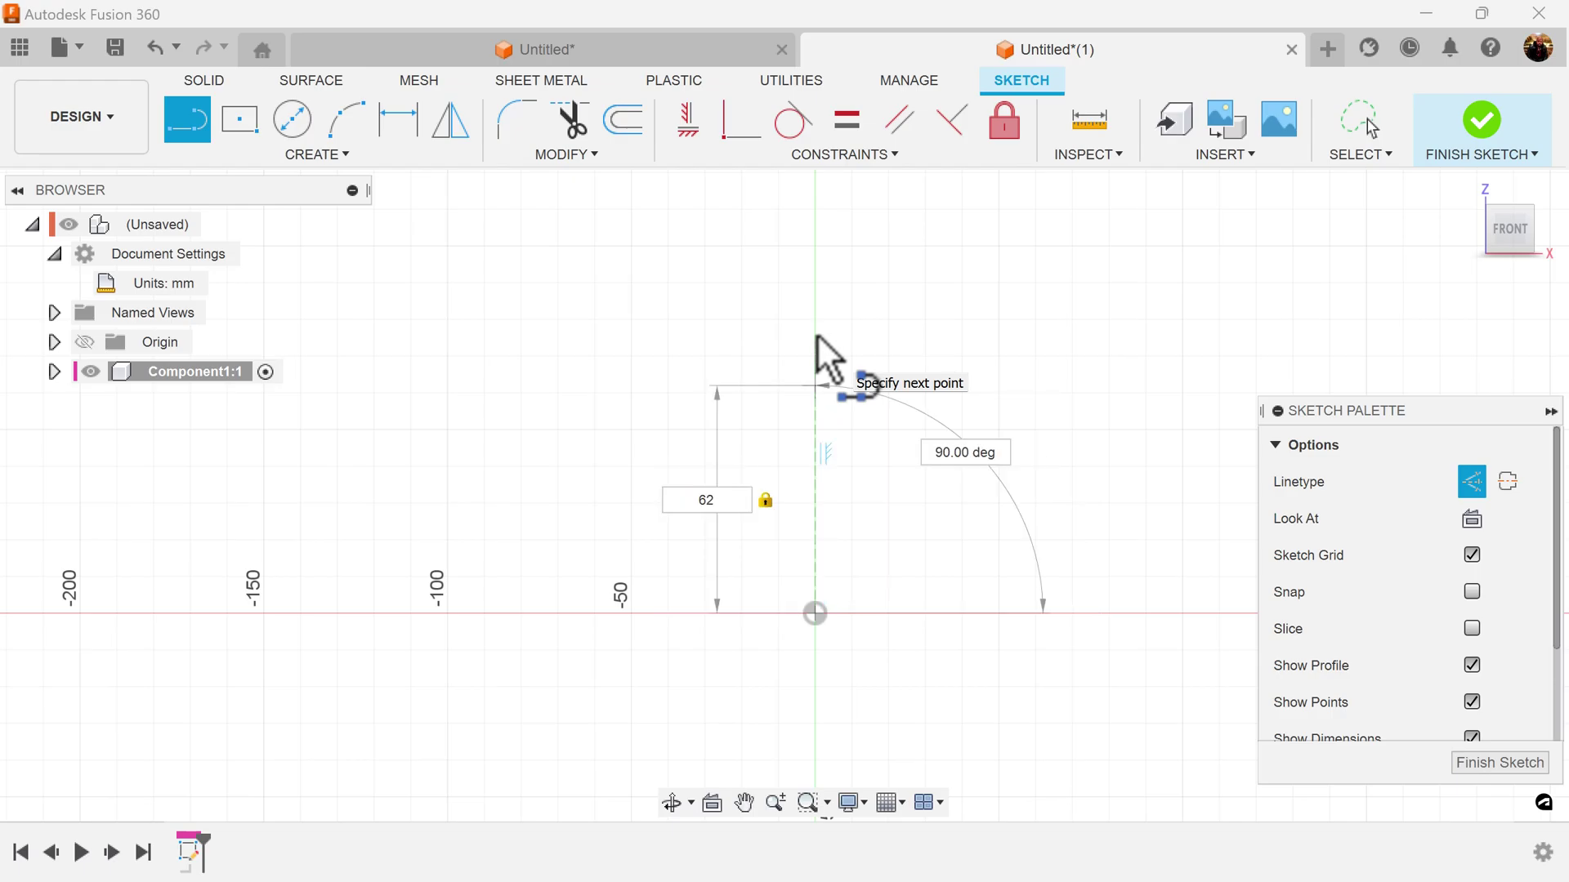
key("Return")
Step: Draw a 15 mm horizontal construction line leftward from the upper end of the vertical construction line
scroll(817, 339, "up", 5)
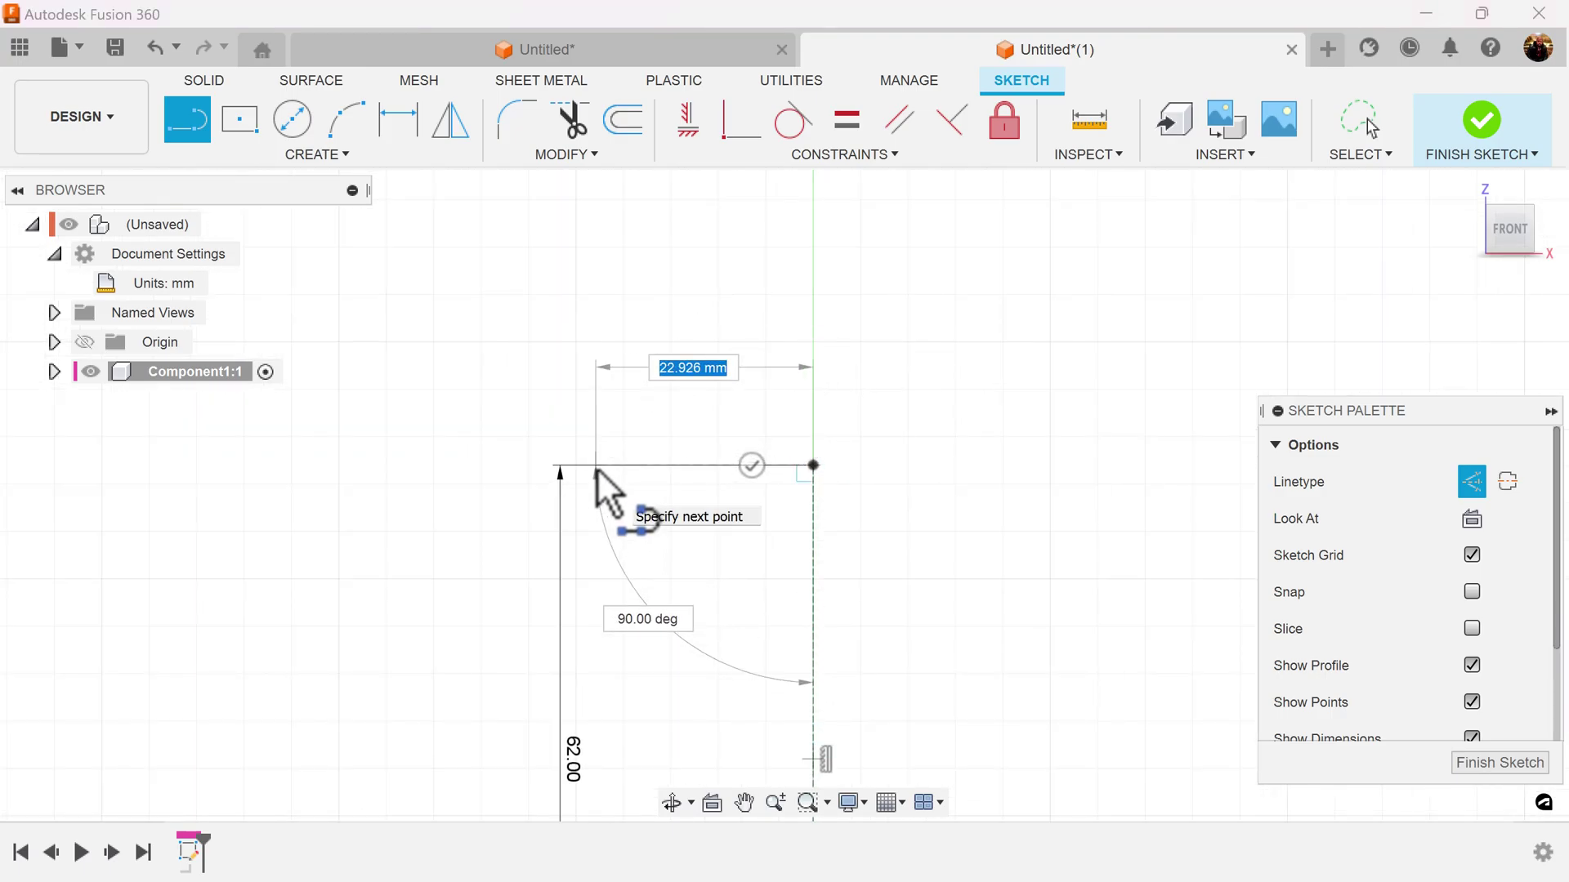
type("15")
key("Tab")
key("Return")
key("Escape")
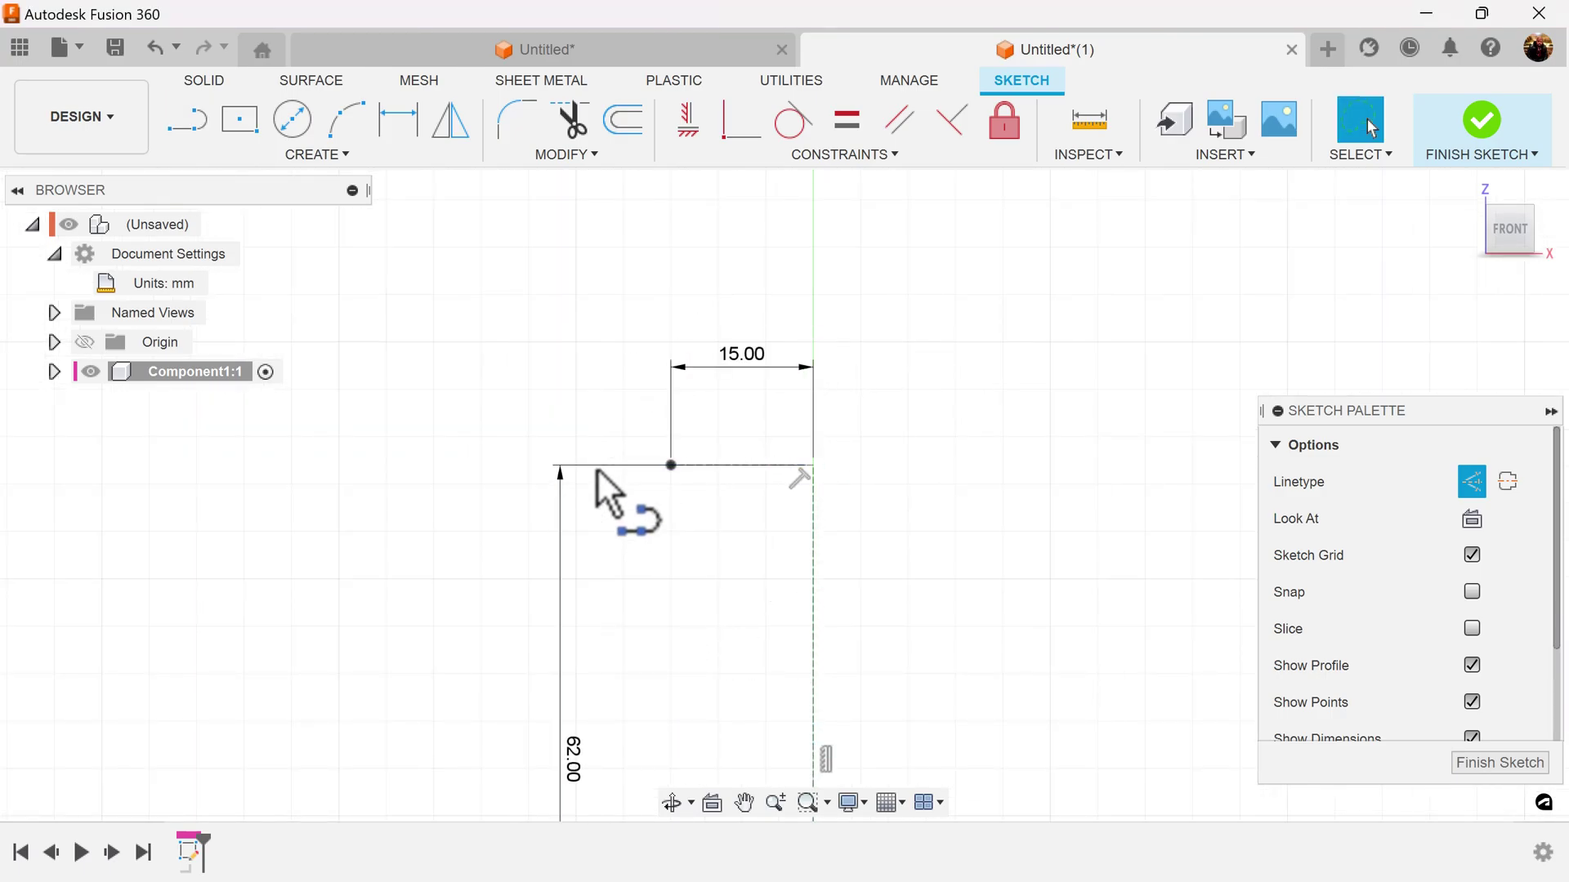
Step: Reposition the 62 mm dimension to the right side of the vertical construction line
scroll(1025, 699, "down", 3)
middle_click_drag(1025, 698, 938, 397)
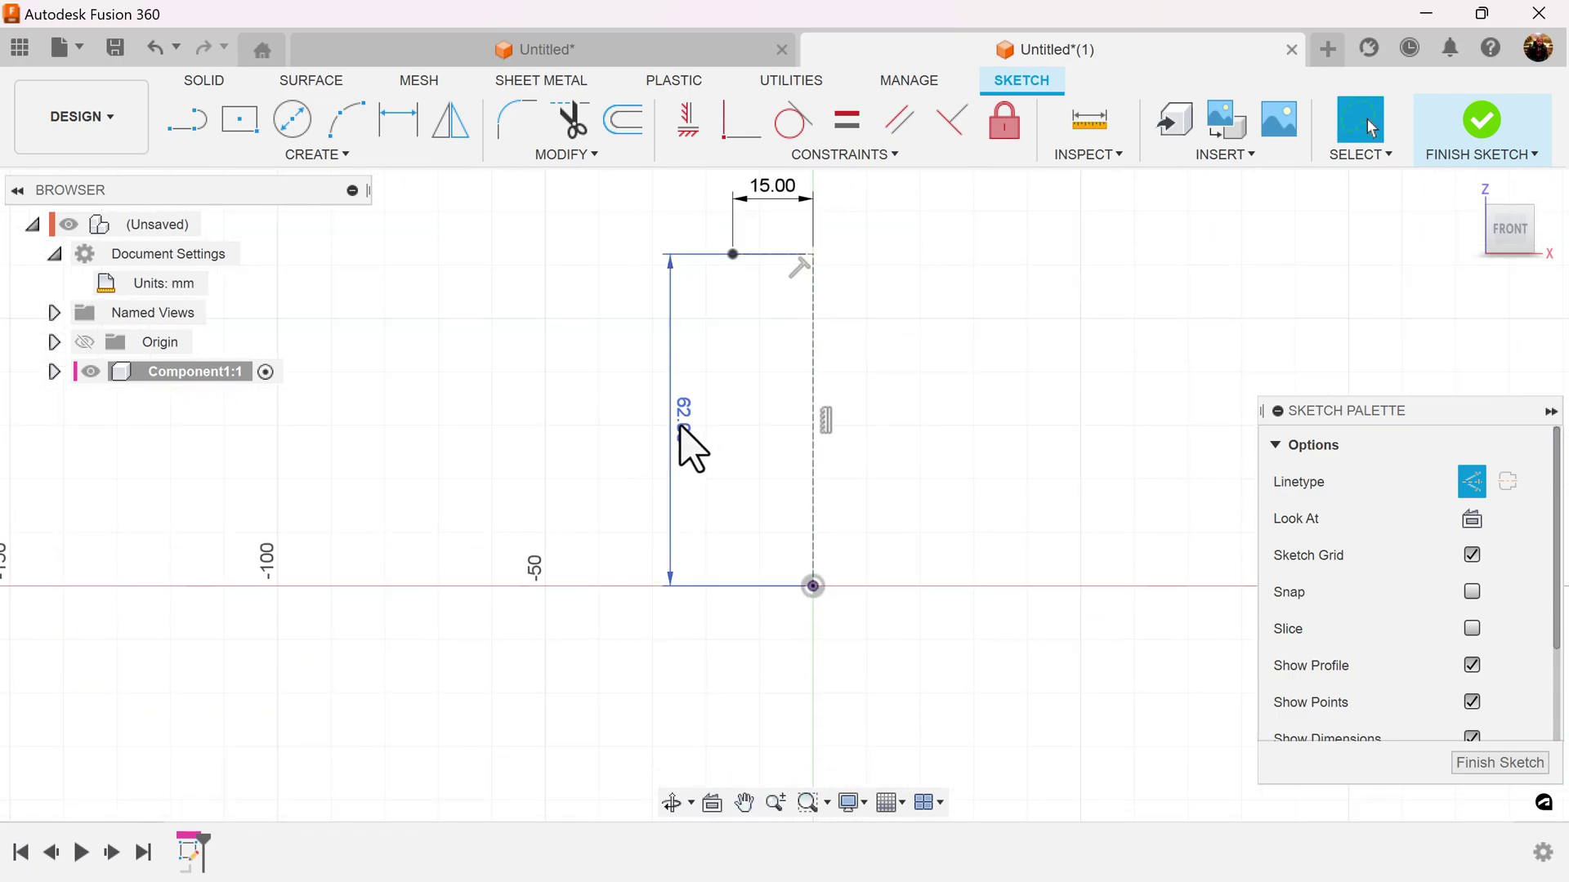
left_click_drag(693, 449, 899, 420)
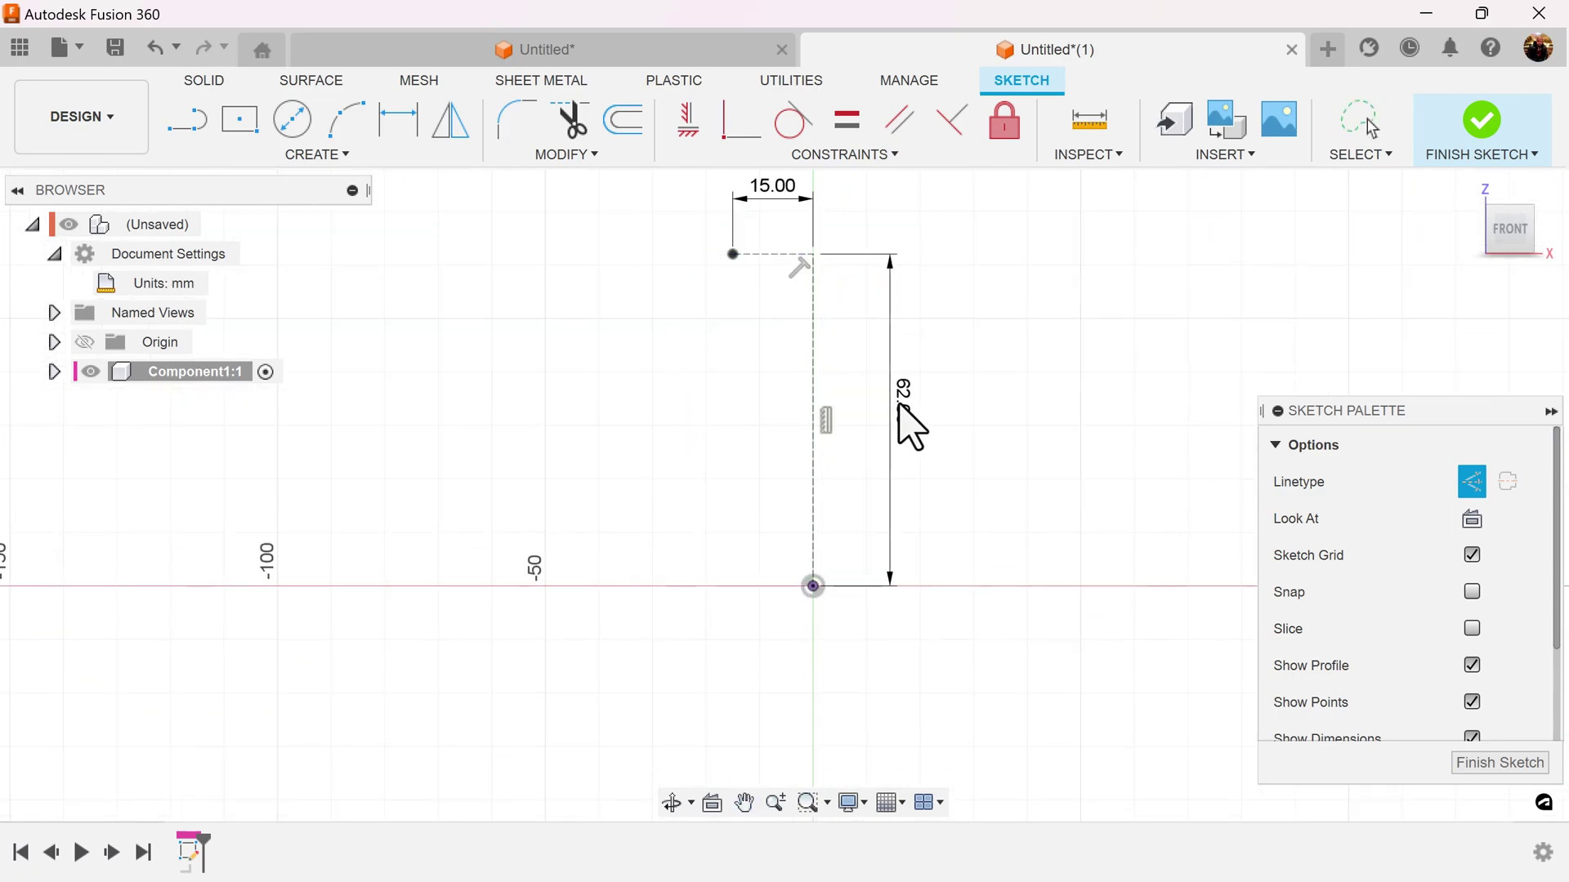
Step: Draw a 48 mm horizontal construction line leftward from the origin
left_click(189, 129)
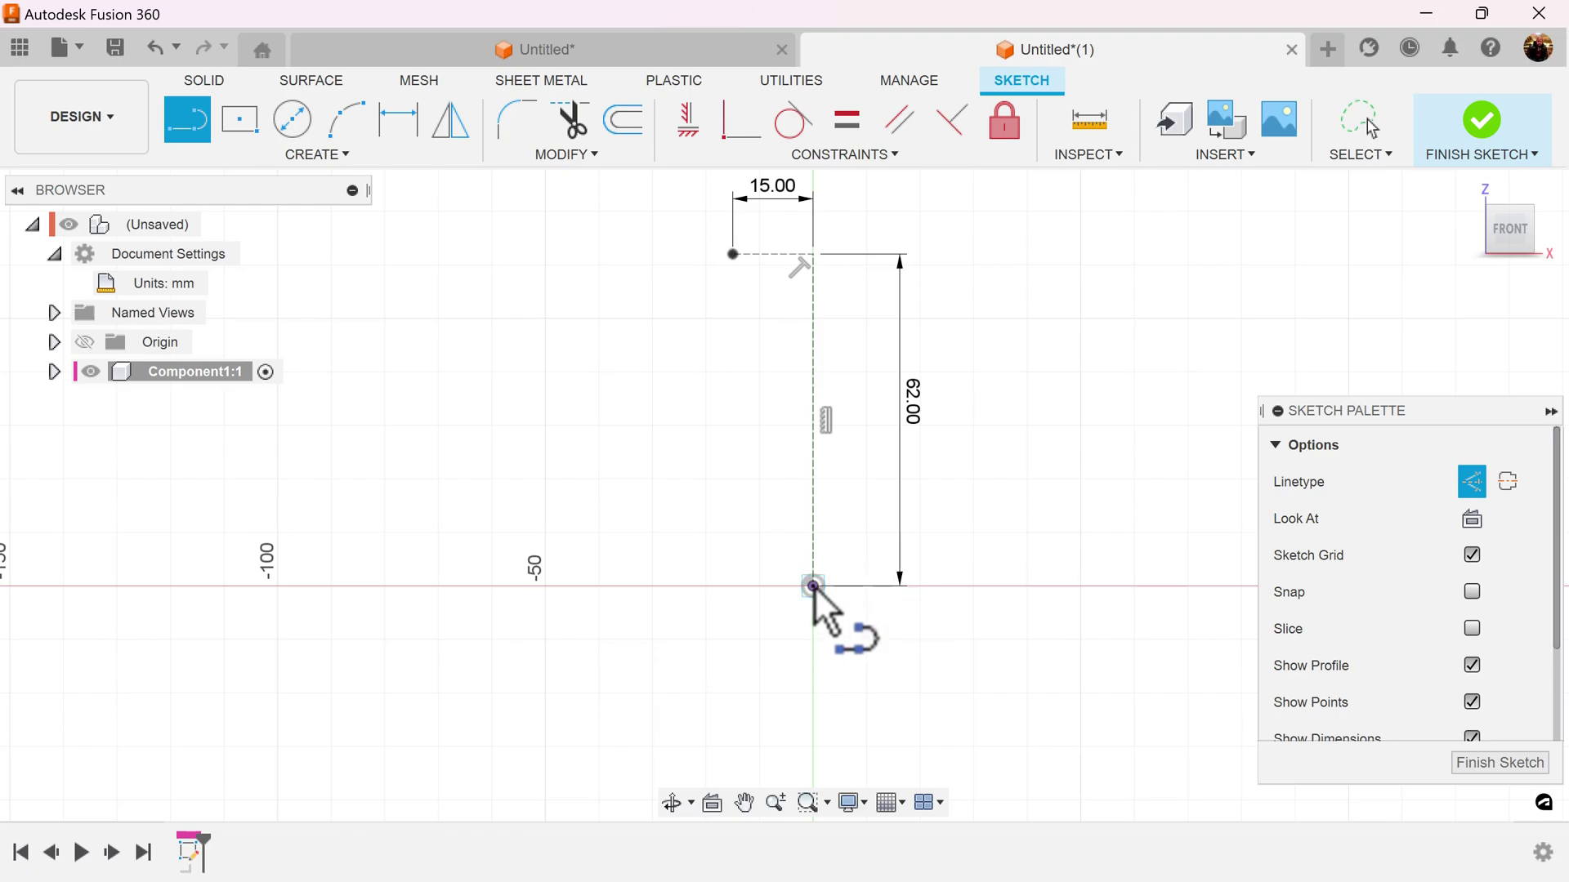
mouse_move(813, 586)
left_mouse_down()
mouse_move(596, 609)
mouse_move(582, 590)
left_mouse_up()
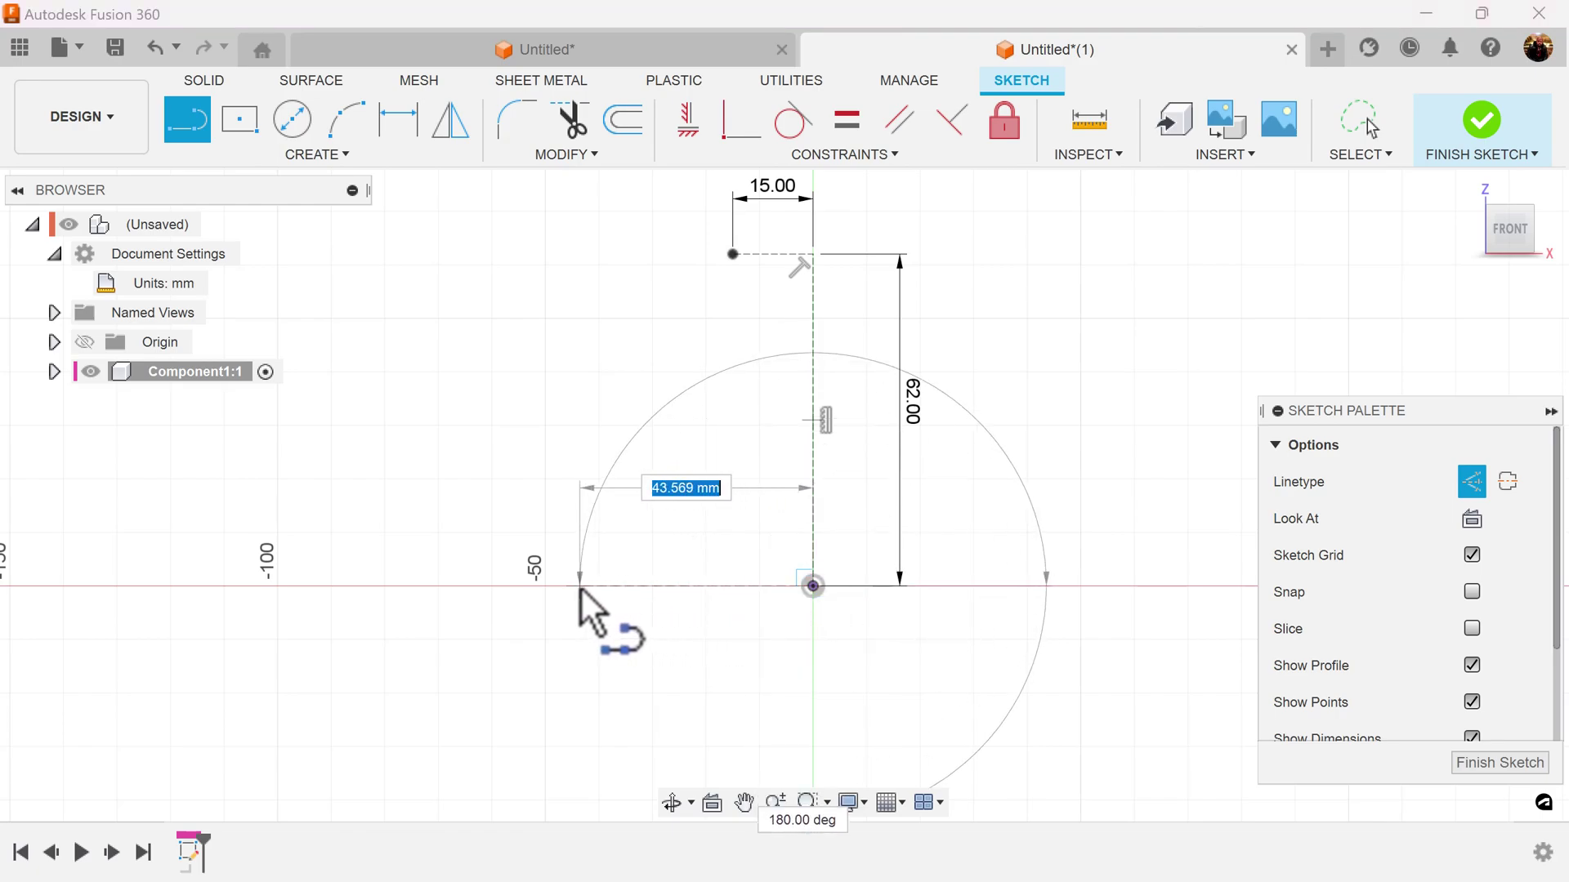
type("48")
key("Return")
key("Escape")
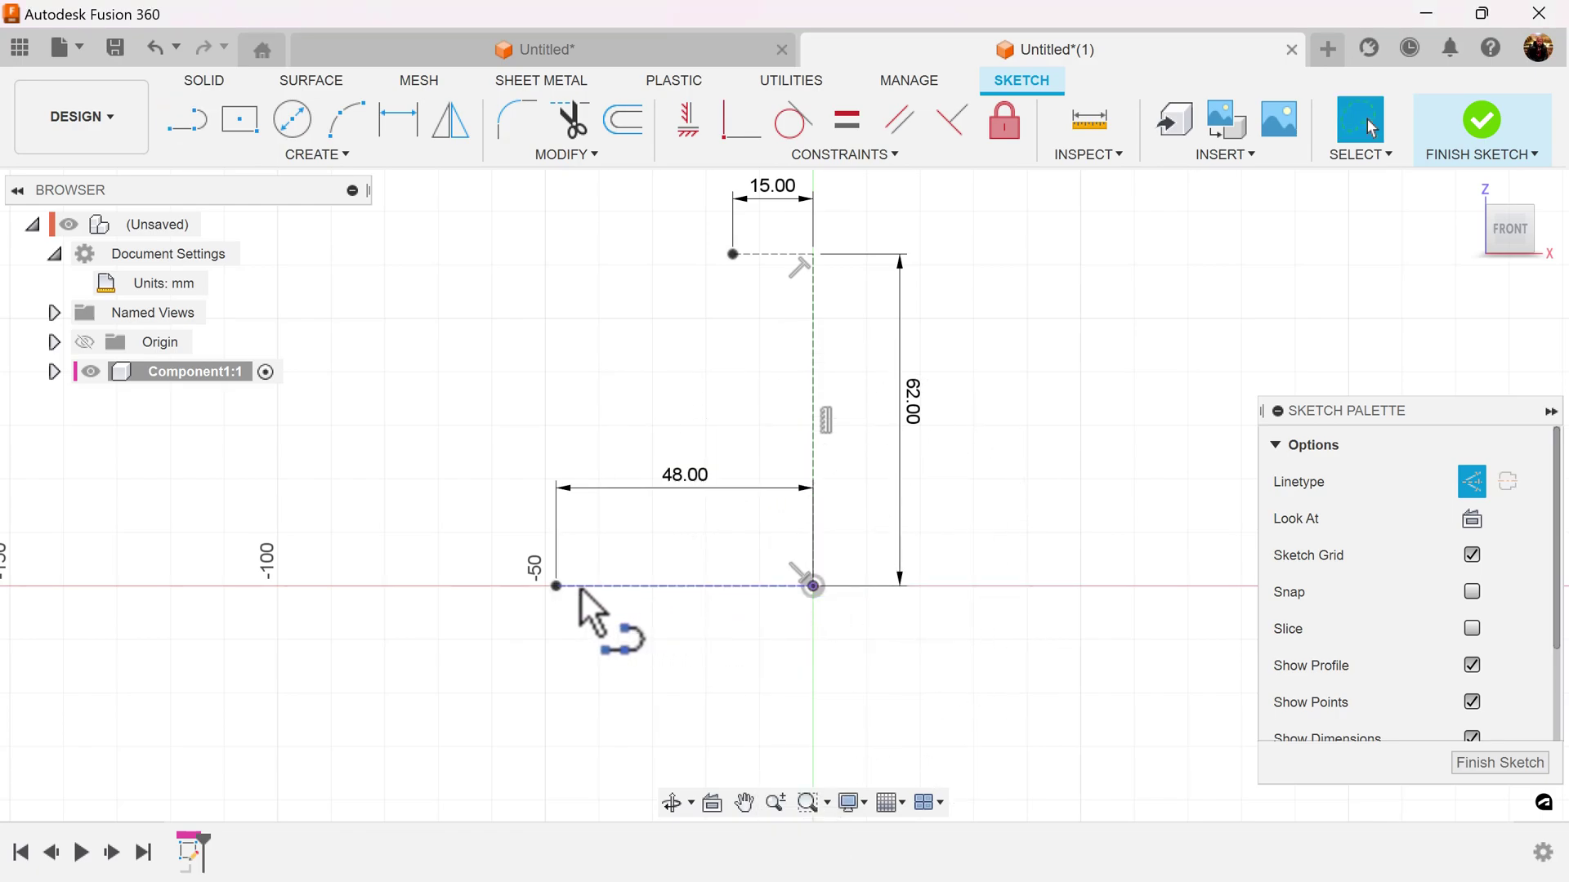
Step: Switch the linetype back from construction to normal and reposition the 48 mm dimension below its line
mouse_move(827, 458)
middle_mouse_down()
mouse_move(868, 427)
mouse_move(882, 460)
middle_mouse_up()
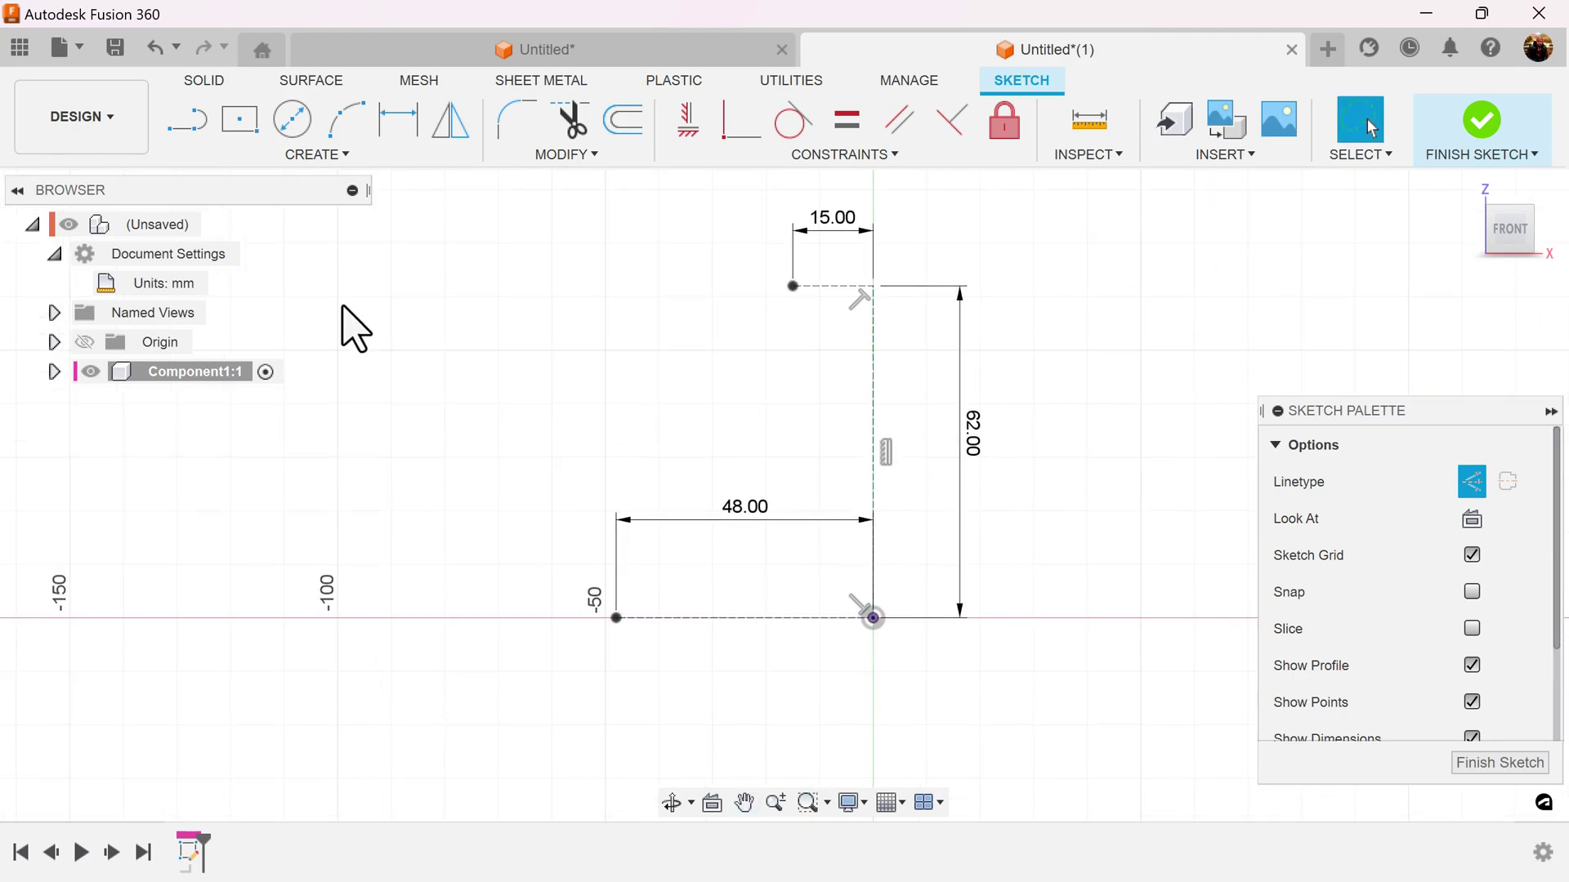
left_click(208, 141)
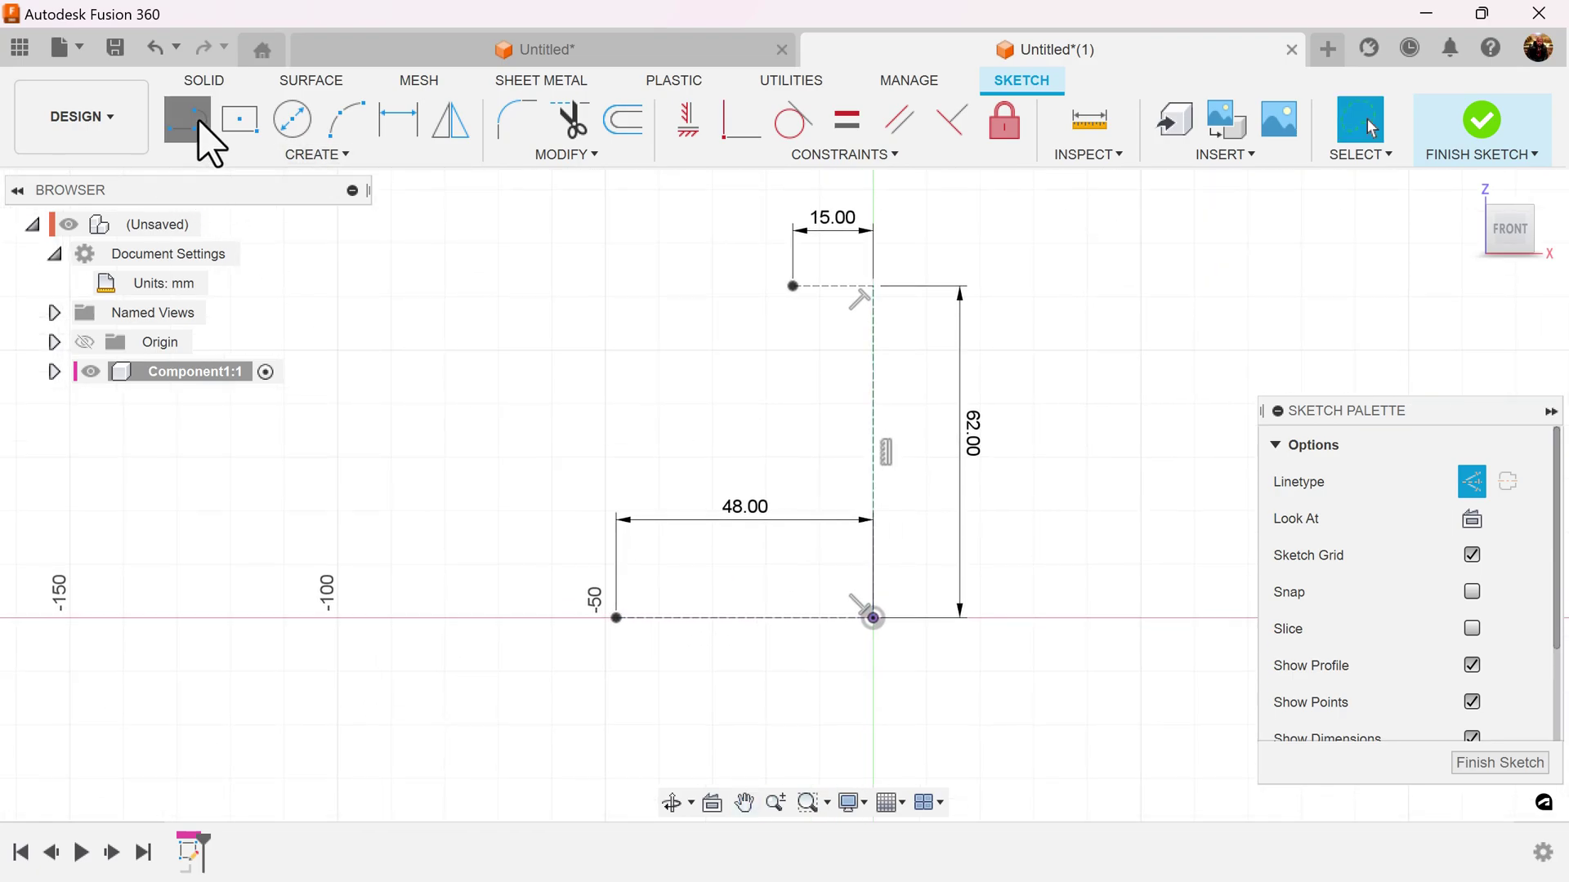
left_click(1474, 486)
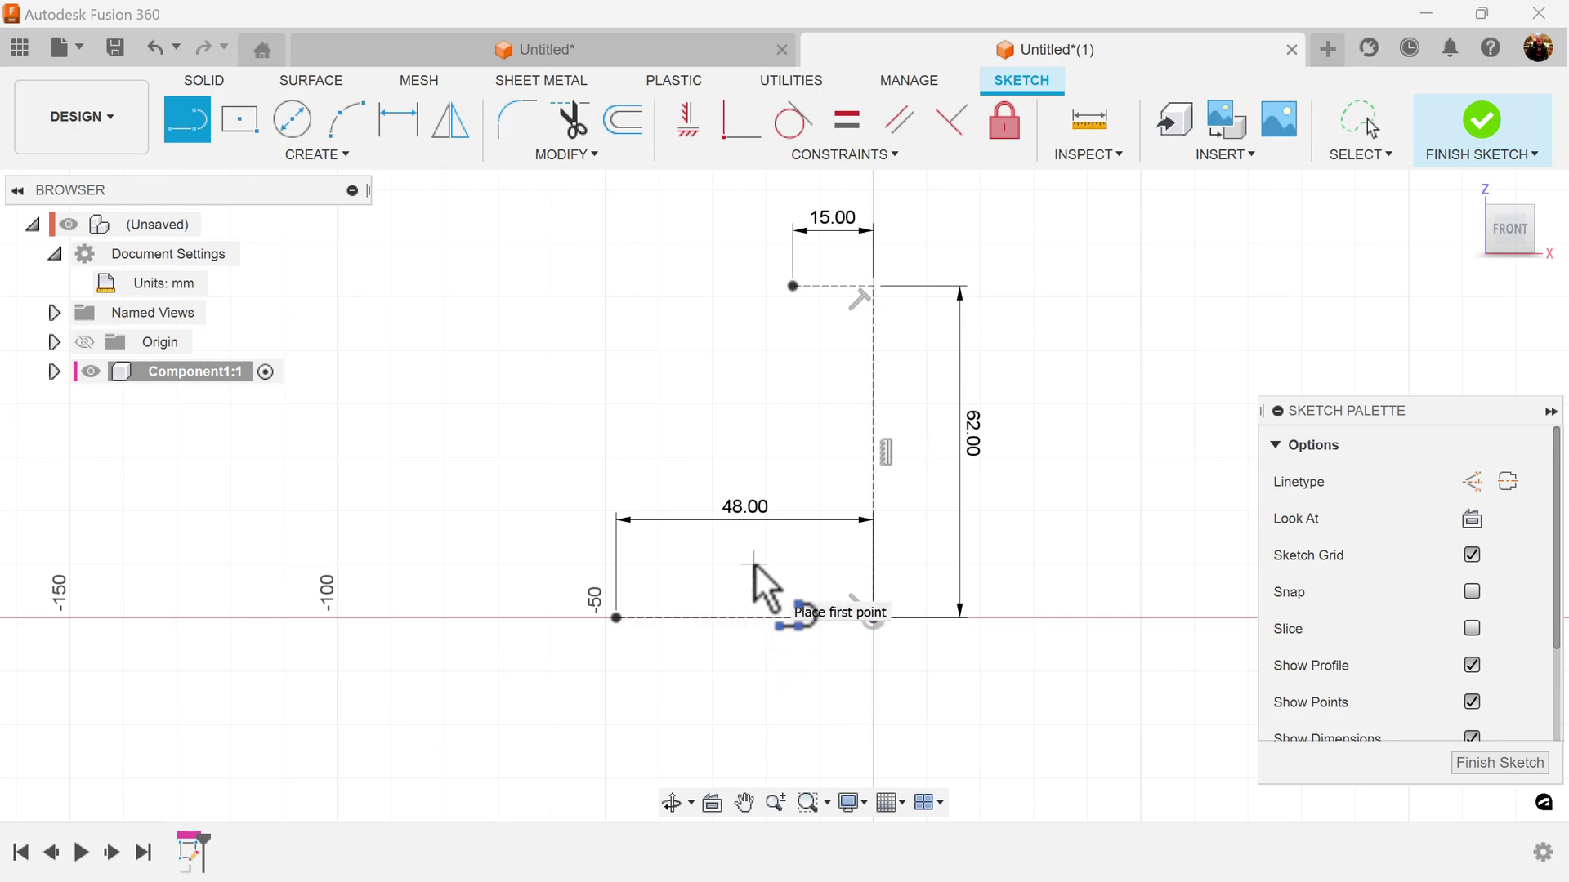
key("Escape")
left_click_drag(747, 525, 752, 646)
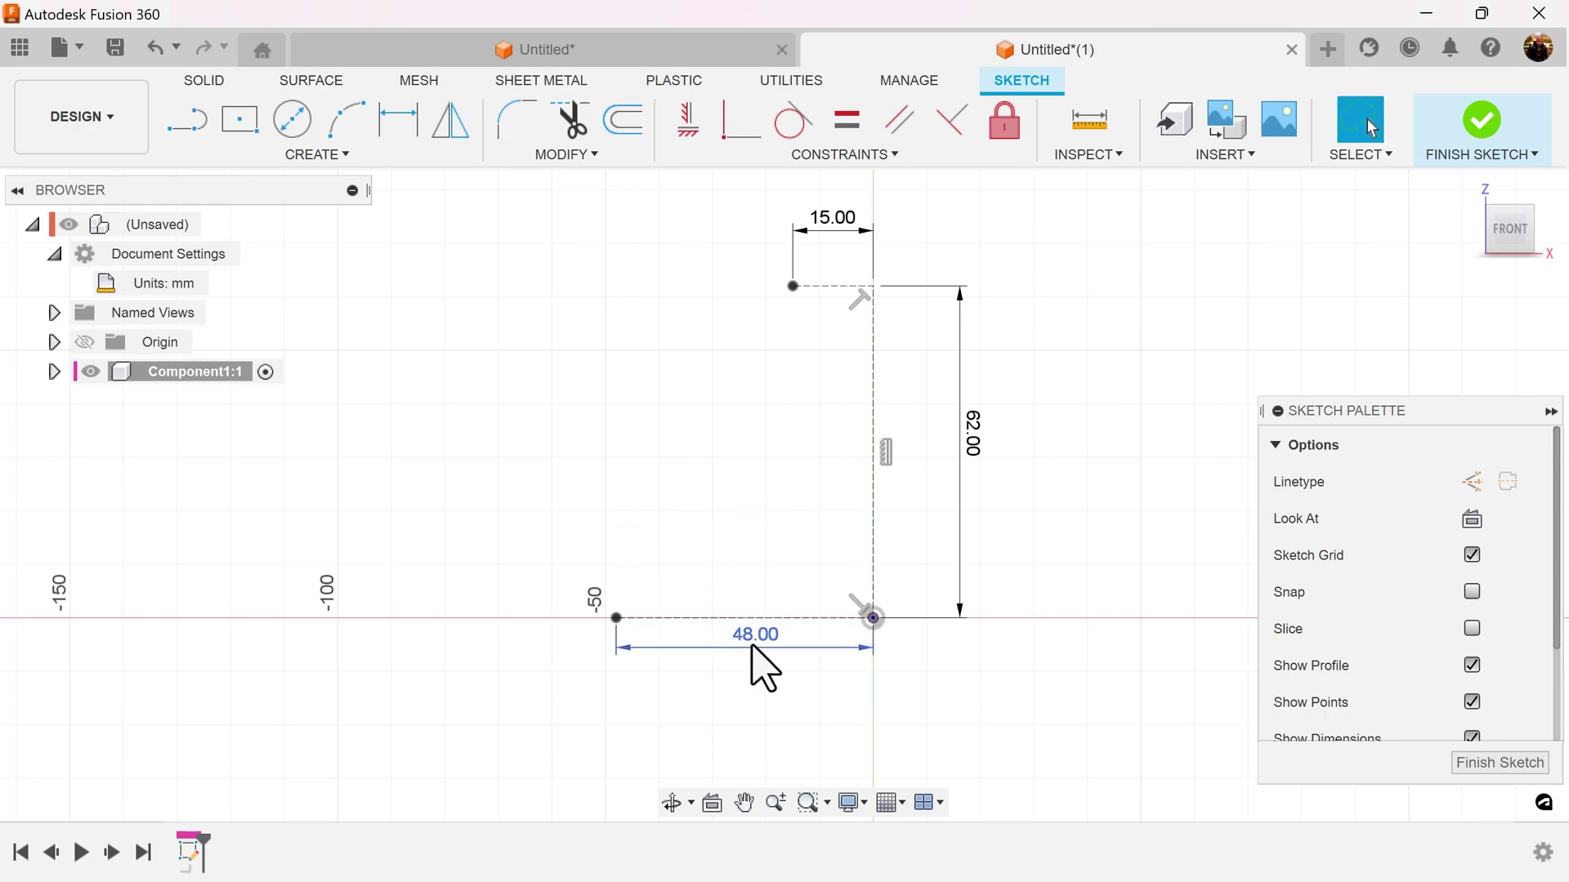
Step: Draw a 15 mm solid line from the left end of the 48 mm construction line toward the origin
left_click(196, 130)
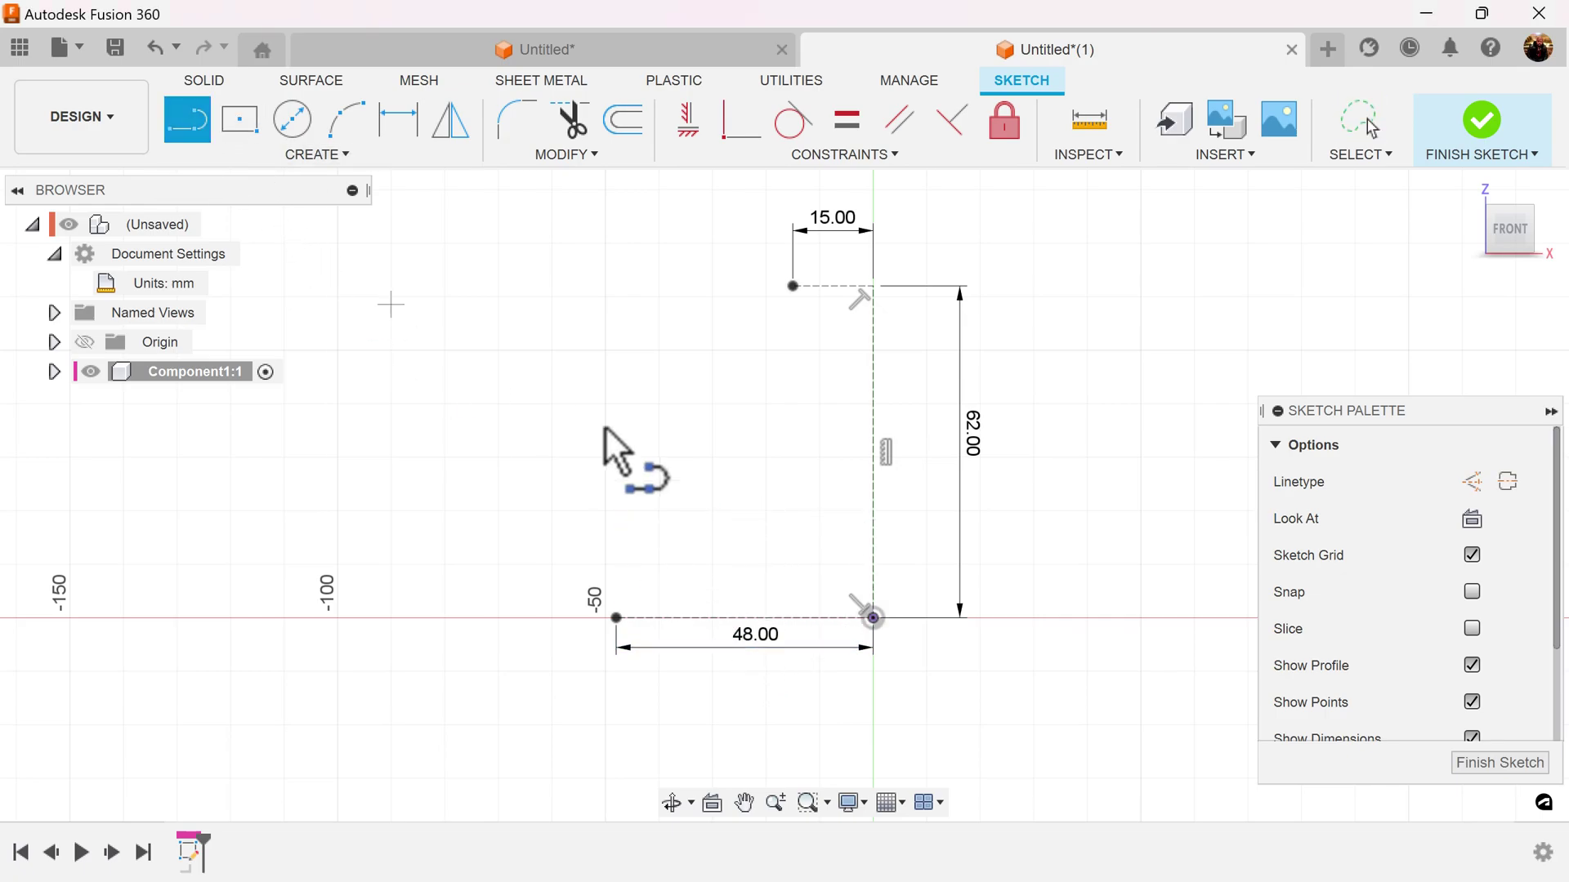
left_click(617, 617)
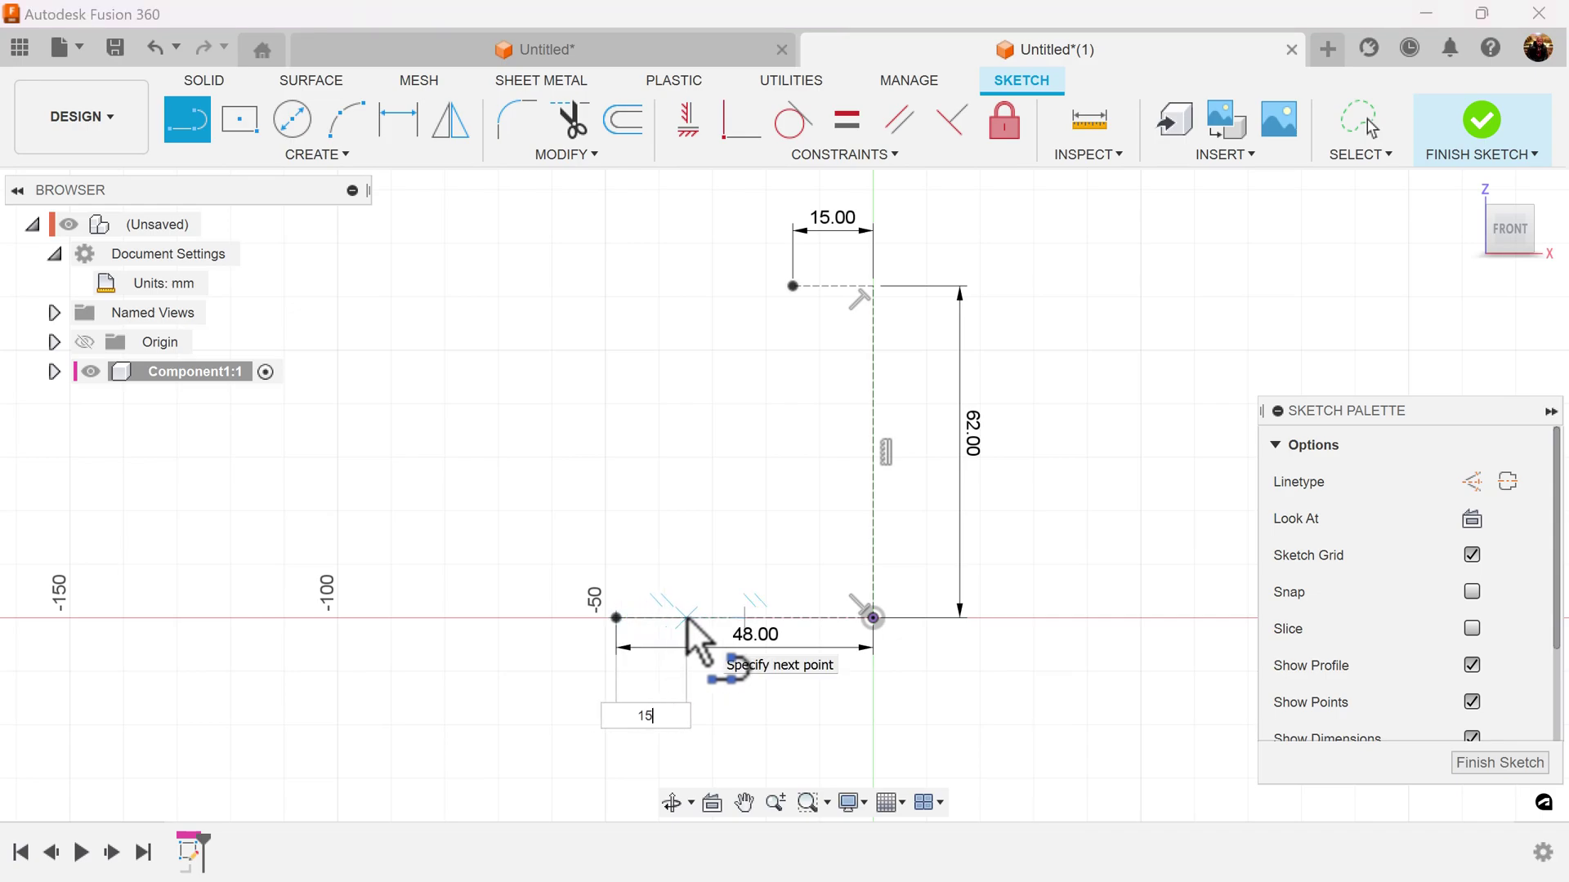
type("15")
key("Return")
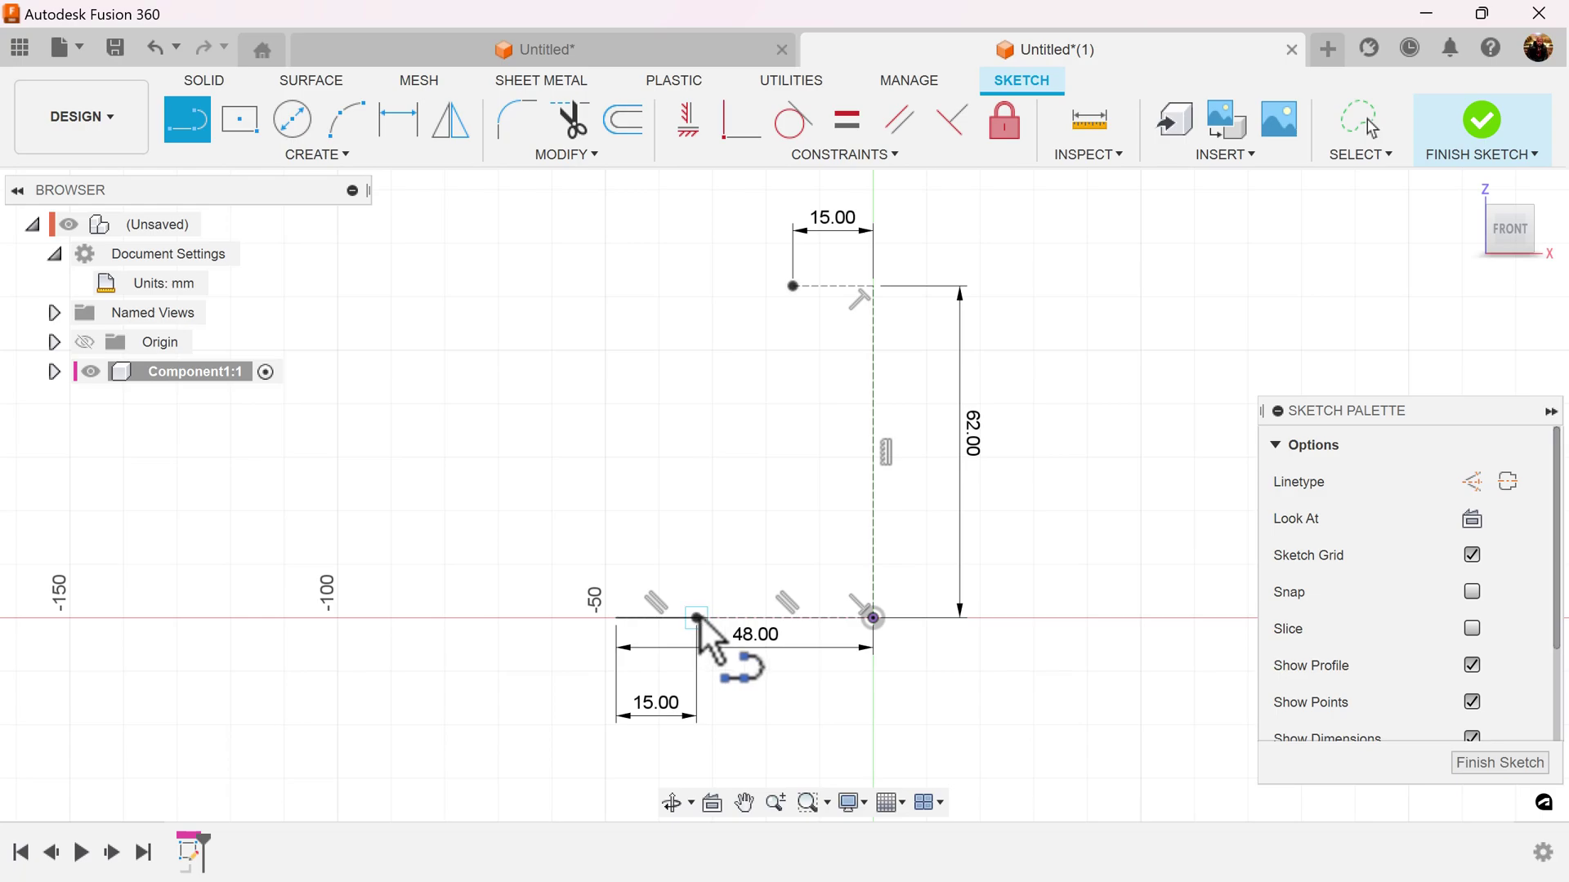
Step: Continue the profile from the solid line's inner end with a steep line about 24 mm long, a tangent arc, and short horizontal and vertical segments
left_click(697, 618)
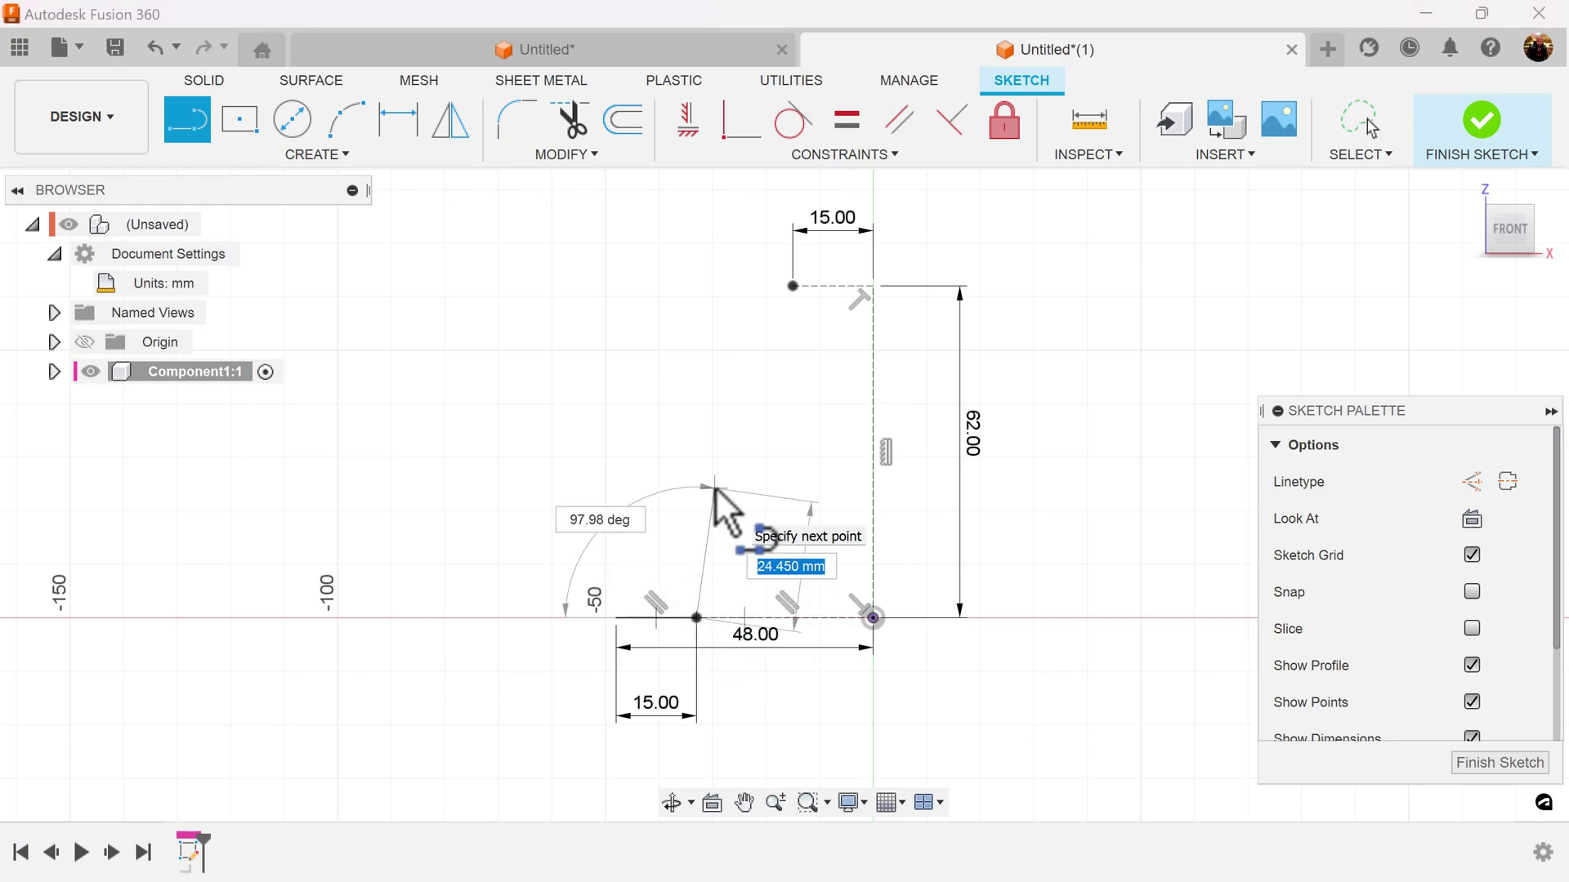
left_click_drag(715, 489, 767, 352)
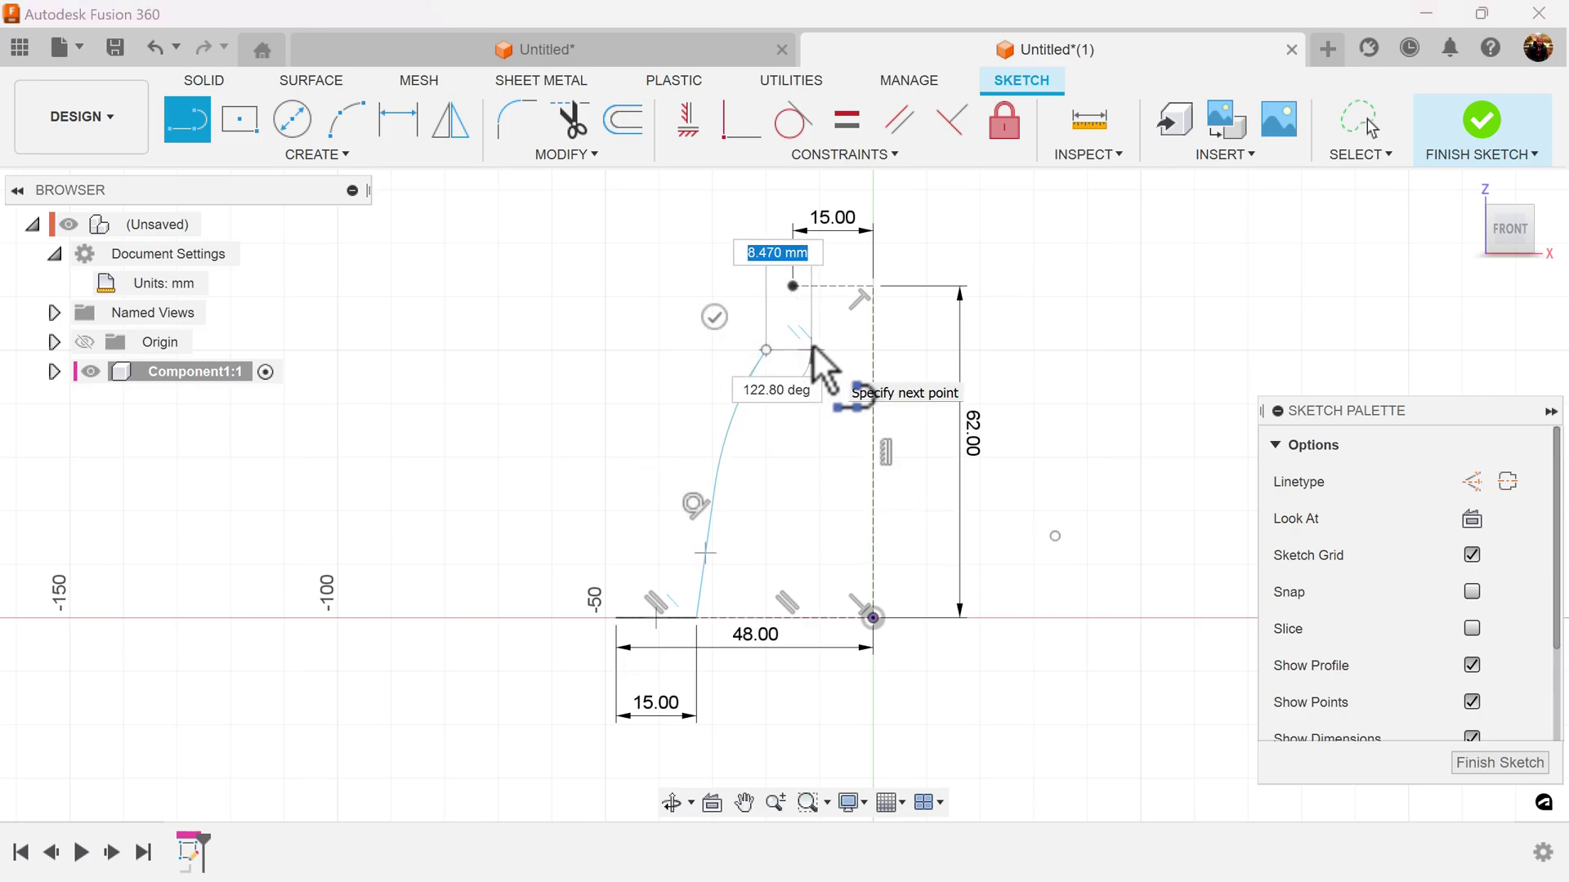
double_click(811, 314)
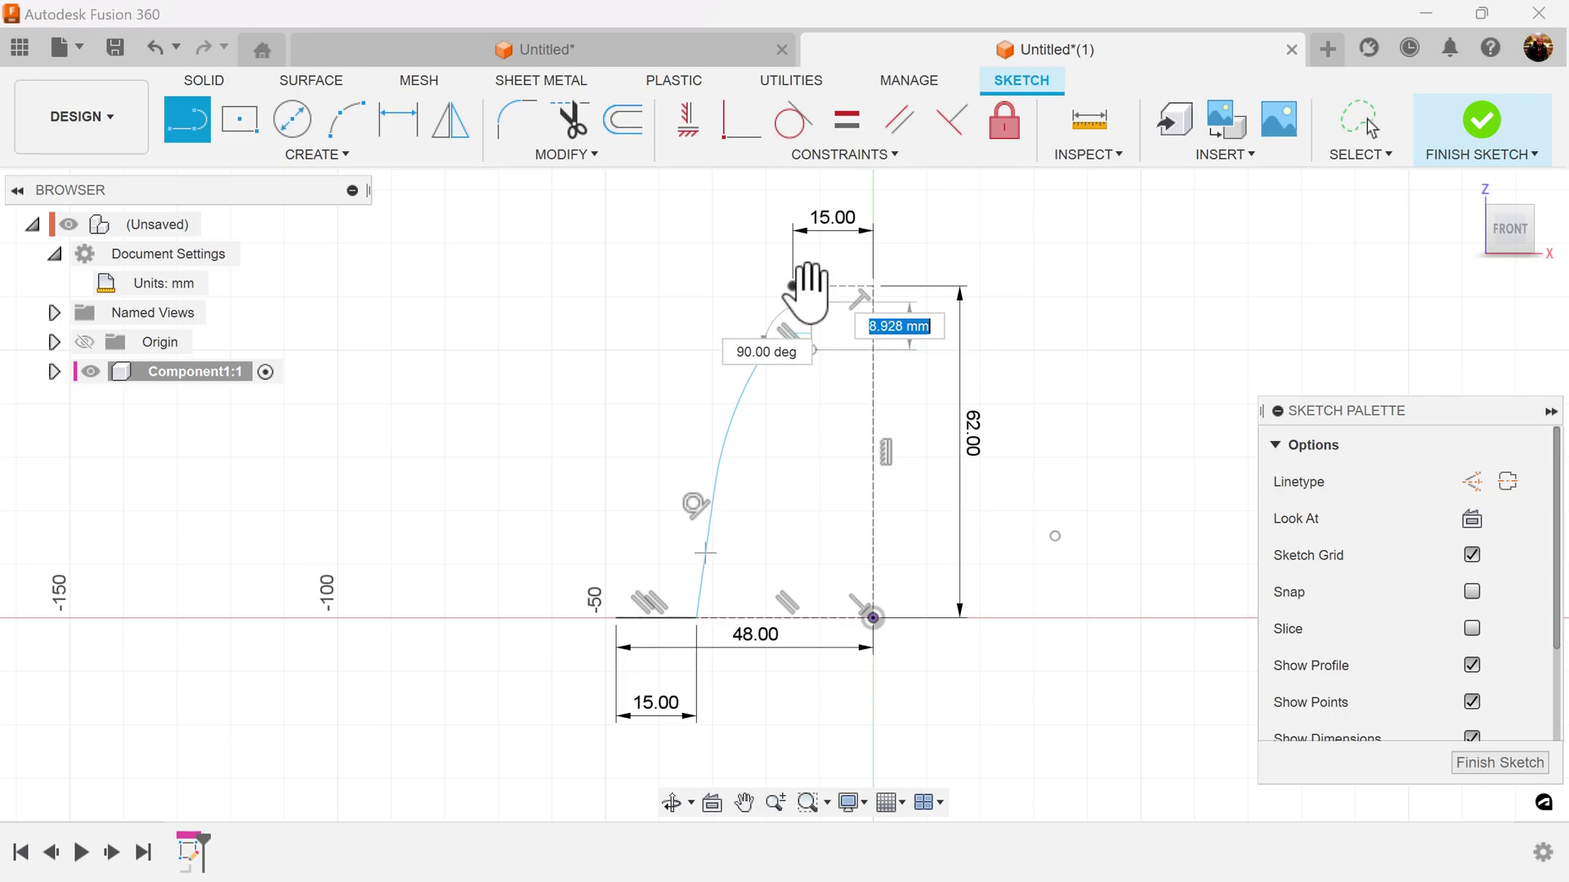
middle_click_drag(855, 449, 799, 471)
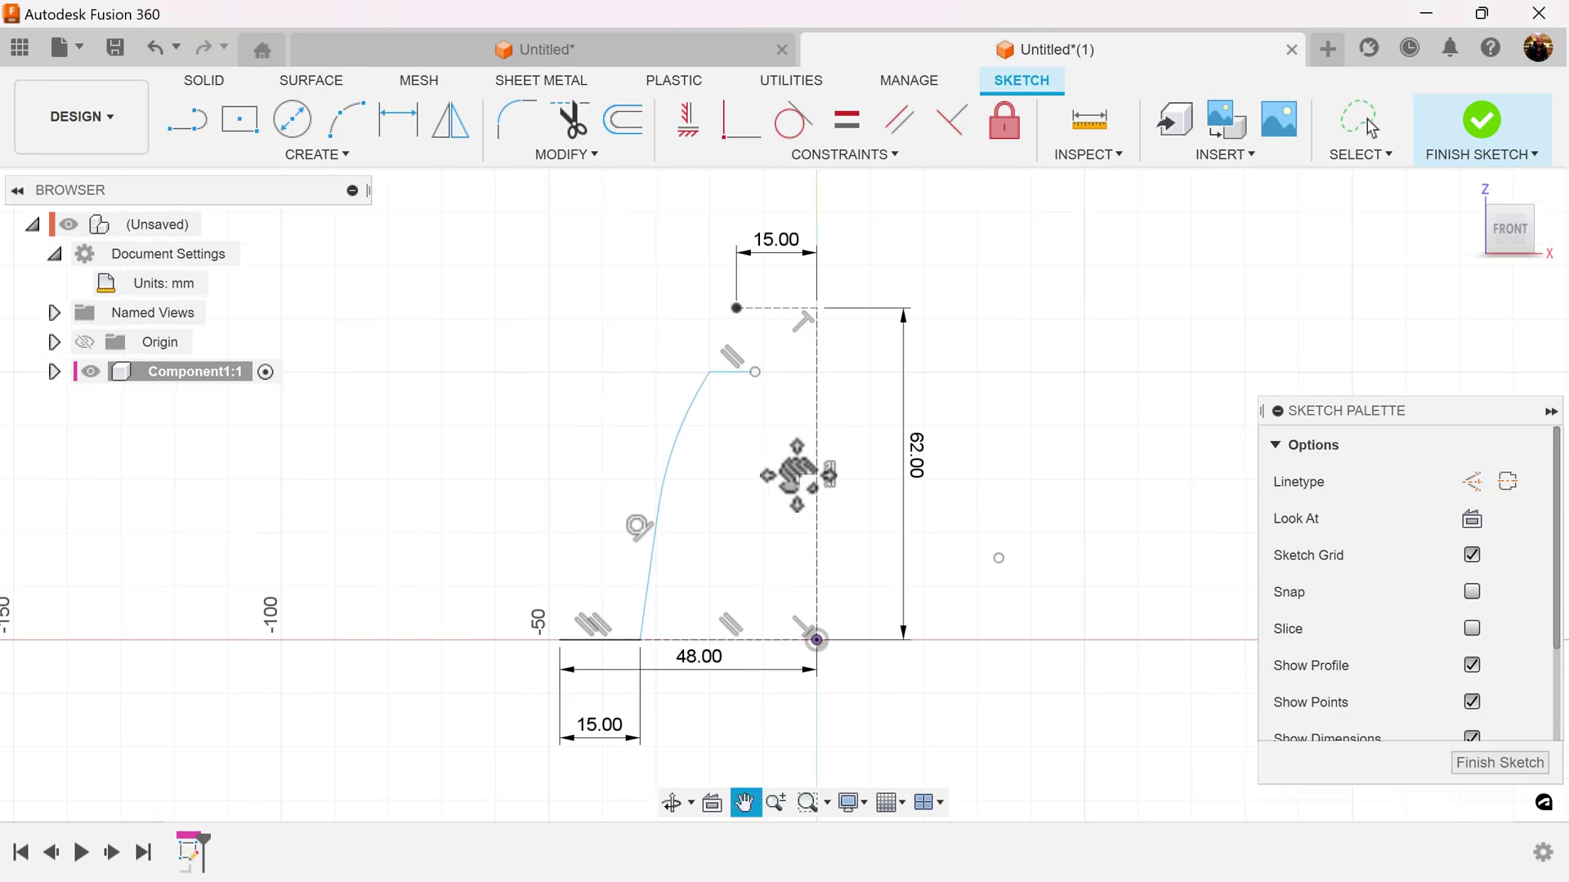
left_click(755, 373)
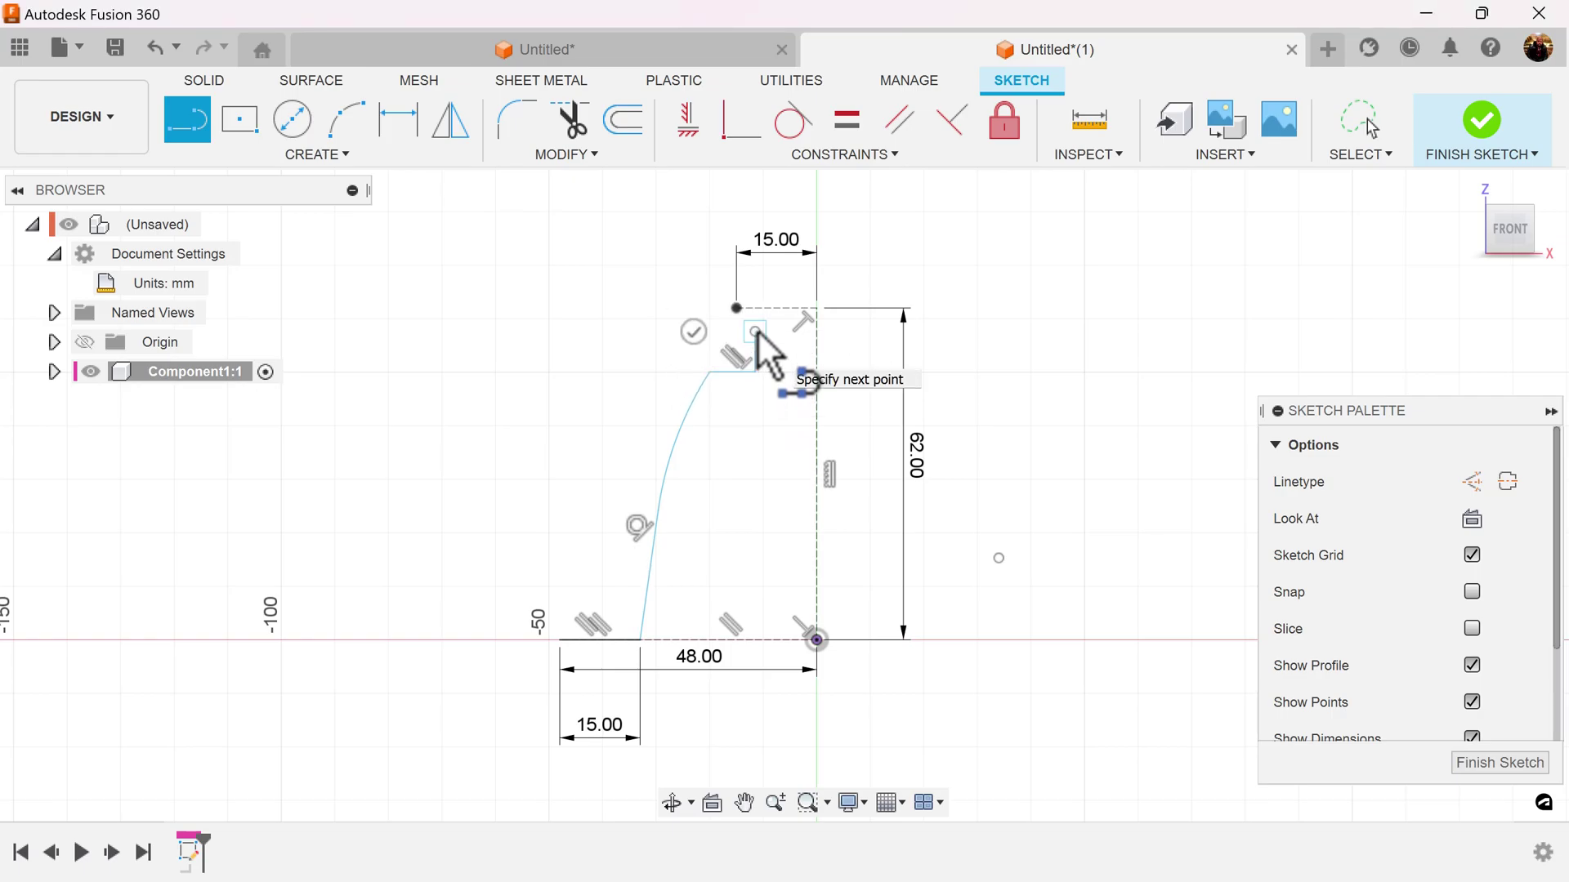
left_click(756, 331)
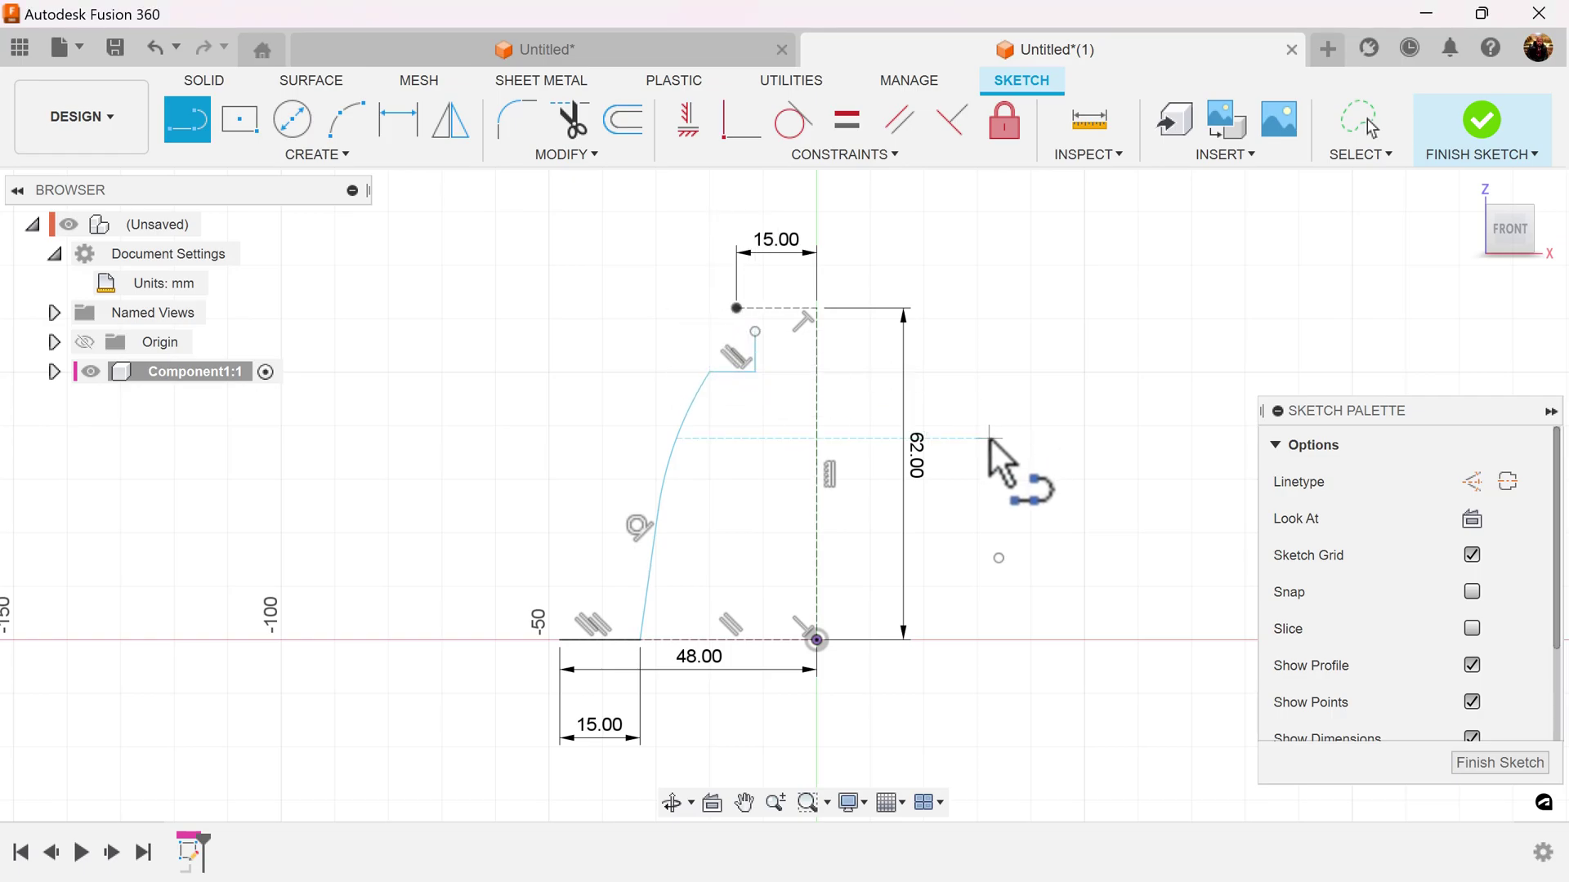
Step: Make the free upper end of the short vertical segment coincident with the left end of the 15 mm upper construction line
middle_click_drag(998, 455, 1043, 423)
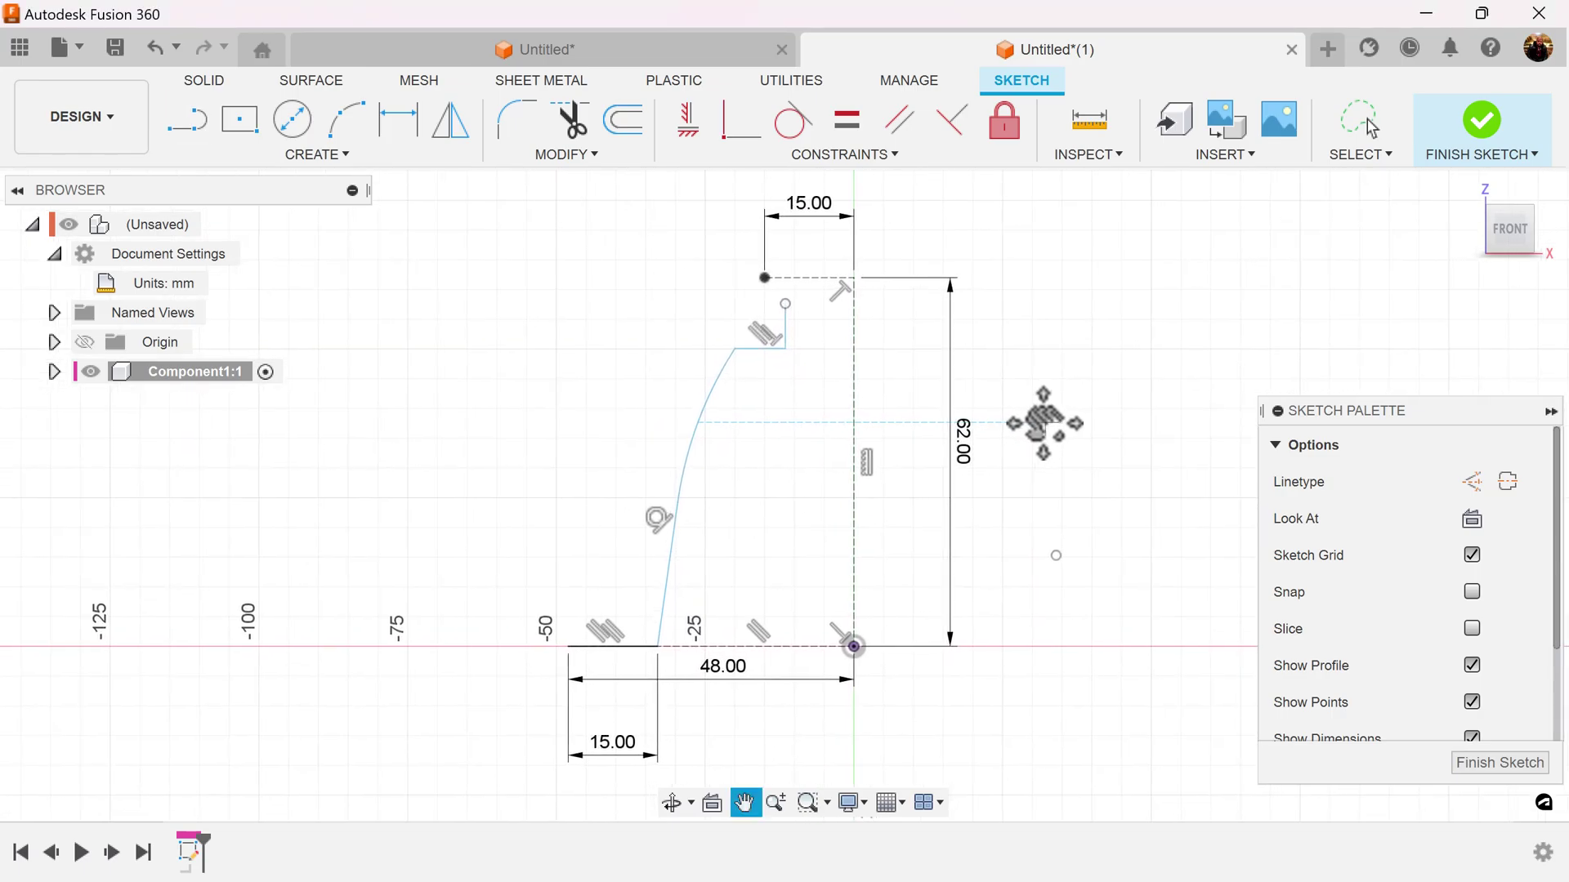
left_click(752, 132)
scroll(813, 347, "up", 3)
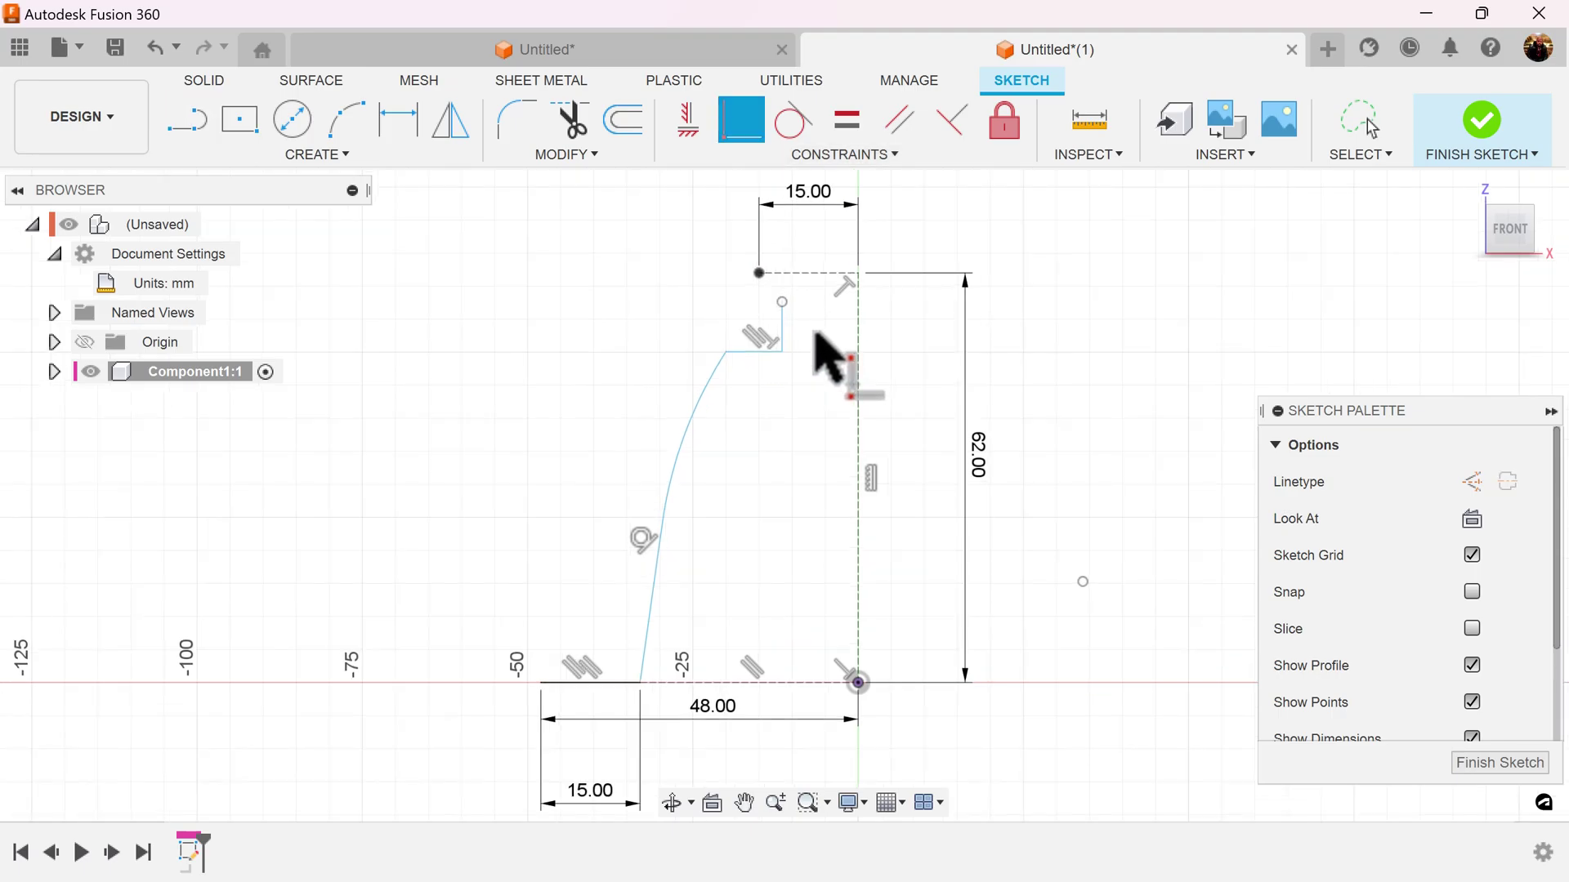
left_click(774, 295)
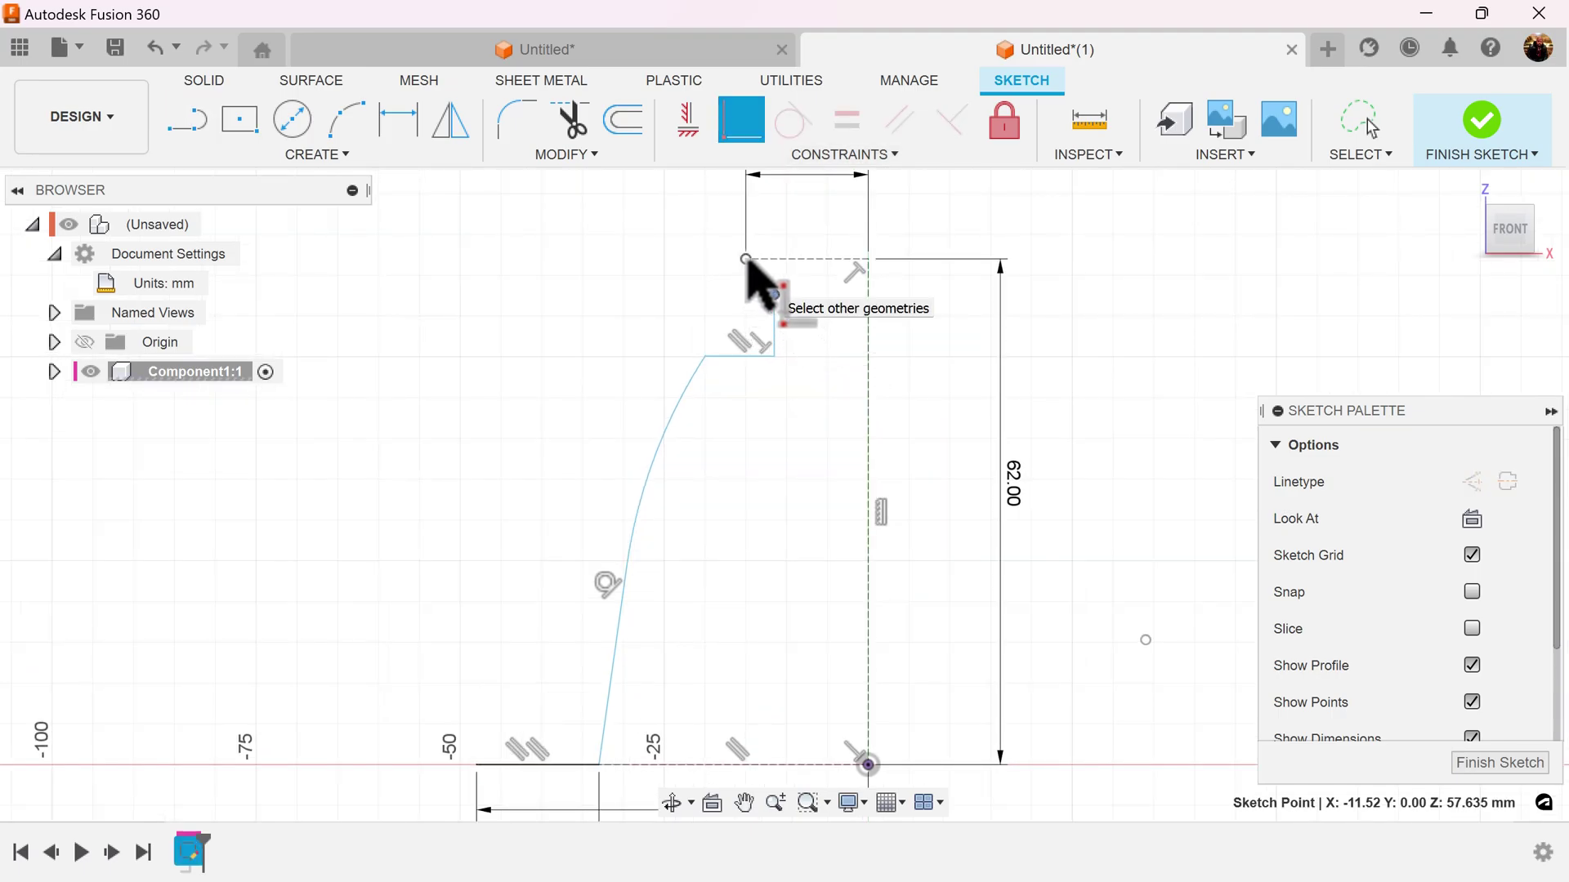
left_click(745, 260)
scroll(763, 630, "down", 1)
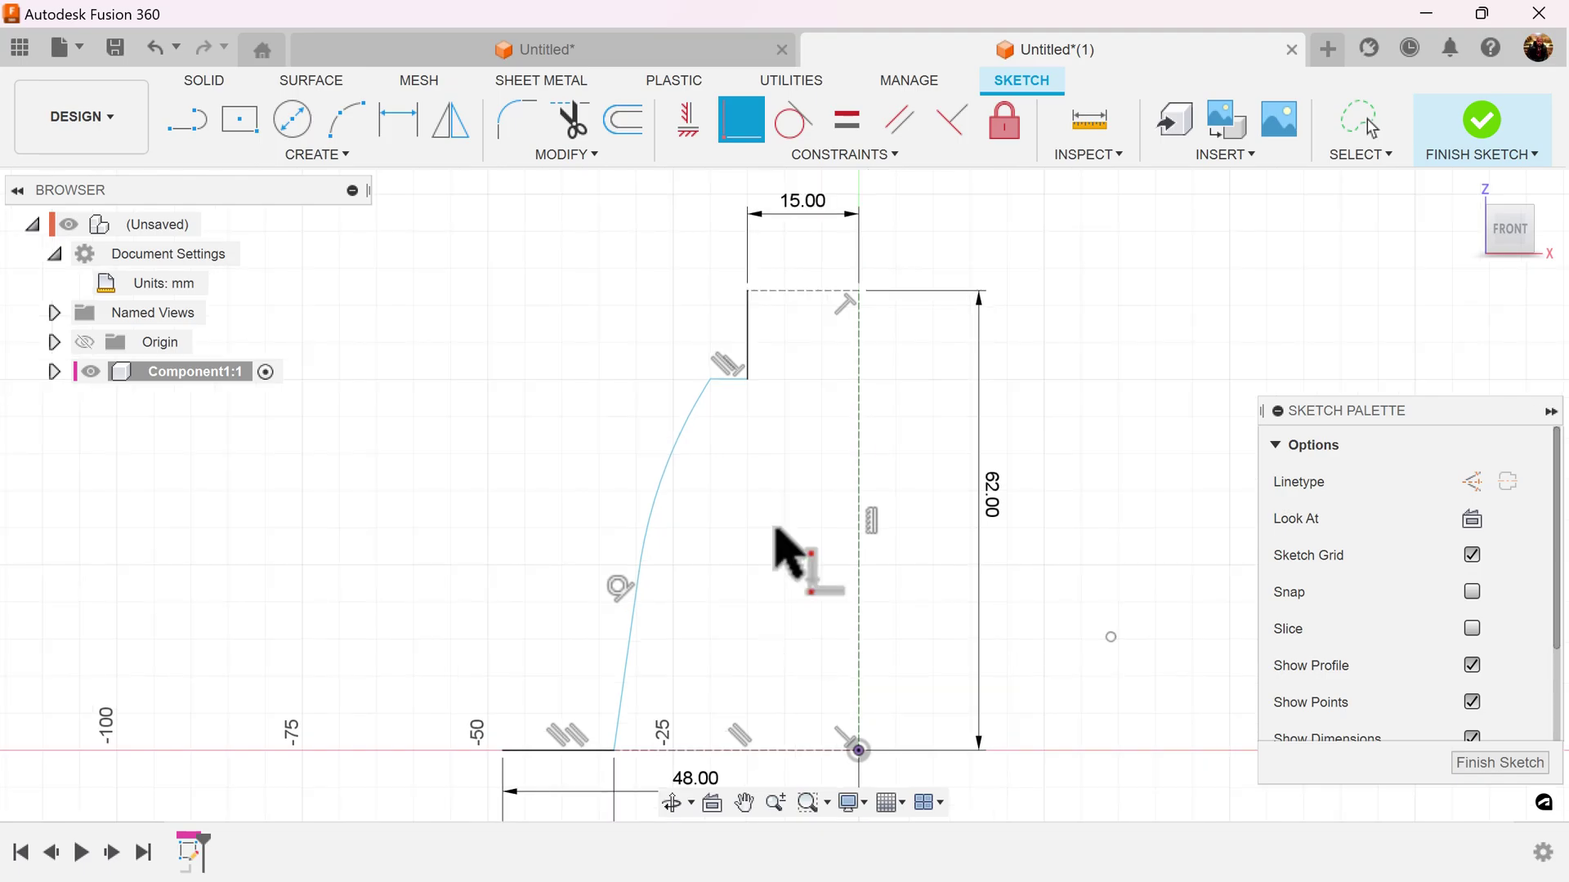
Step: Dimension the short vertical segment near the profile's upper end to 11 mm and the adjoining short horizontal segment to 10 mm
left_click(400, 121)
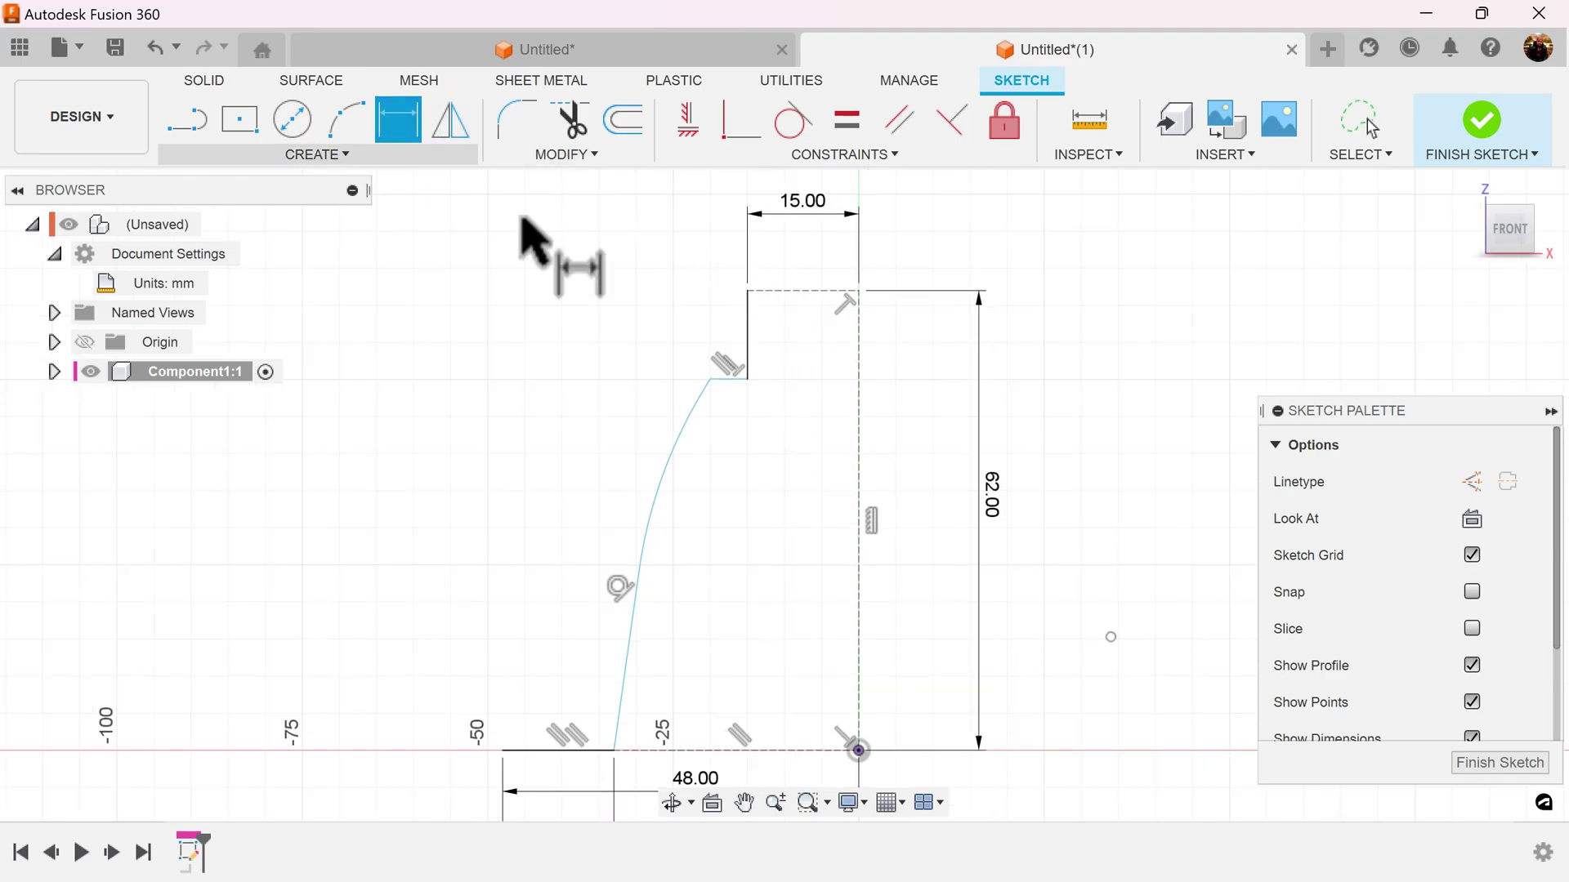
left_click(748, 335)
left_click(799, 335)
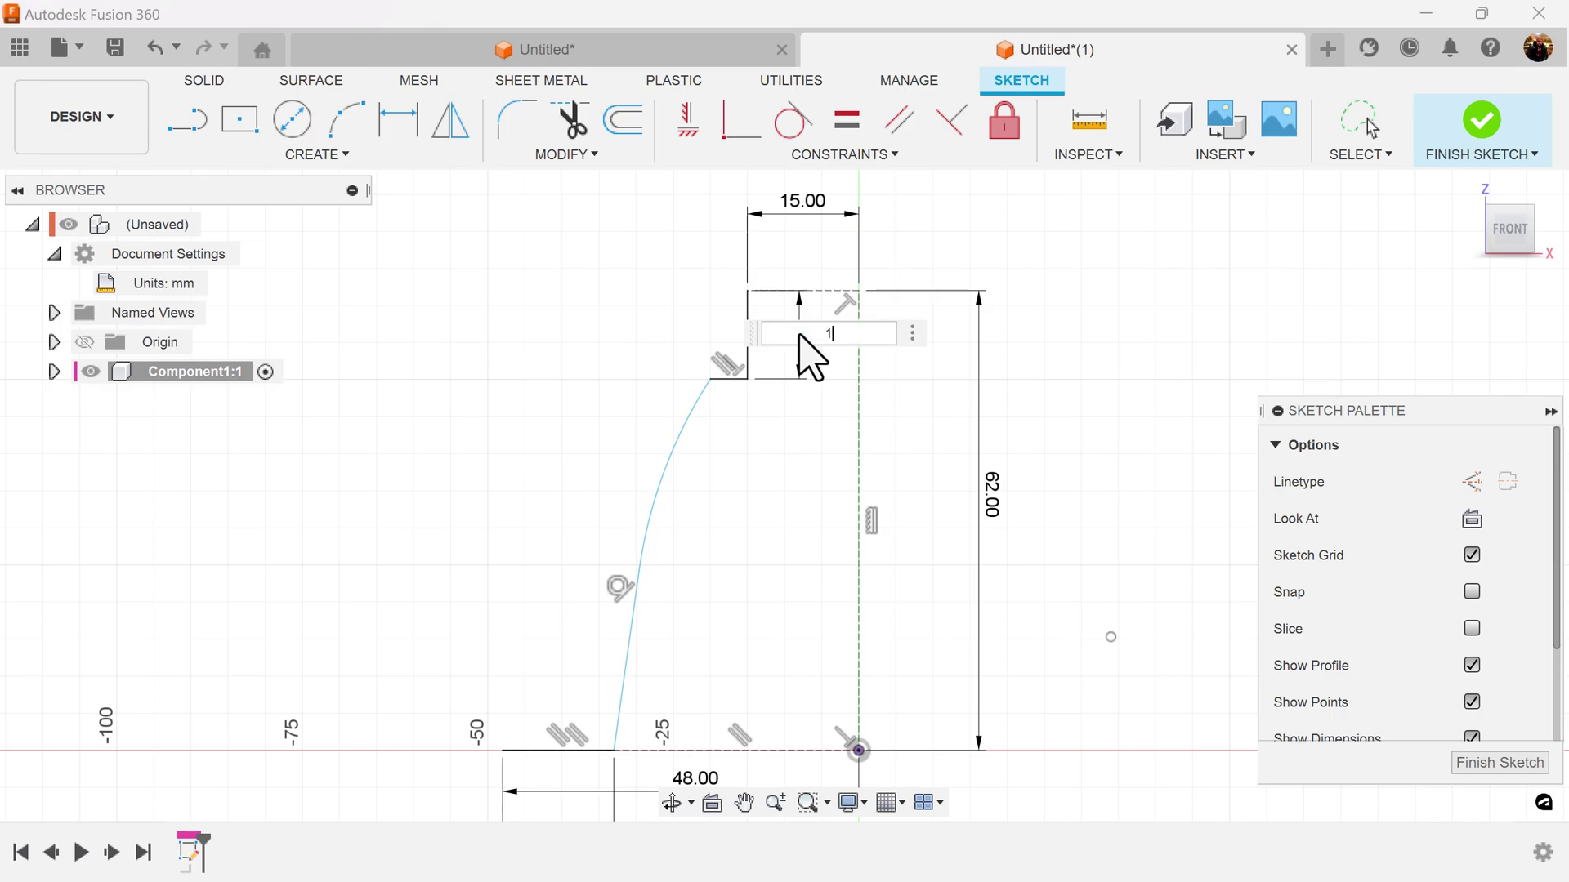
key("Return")
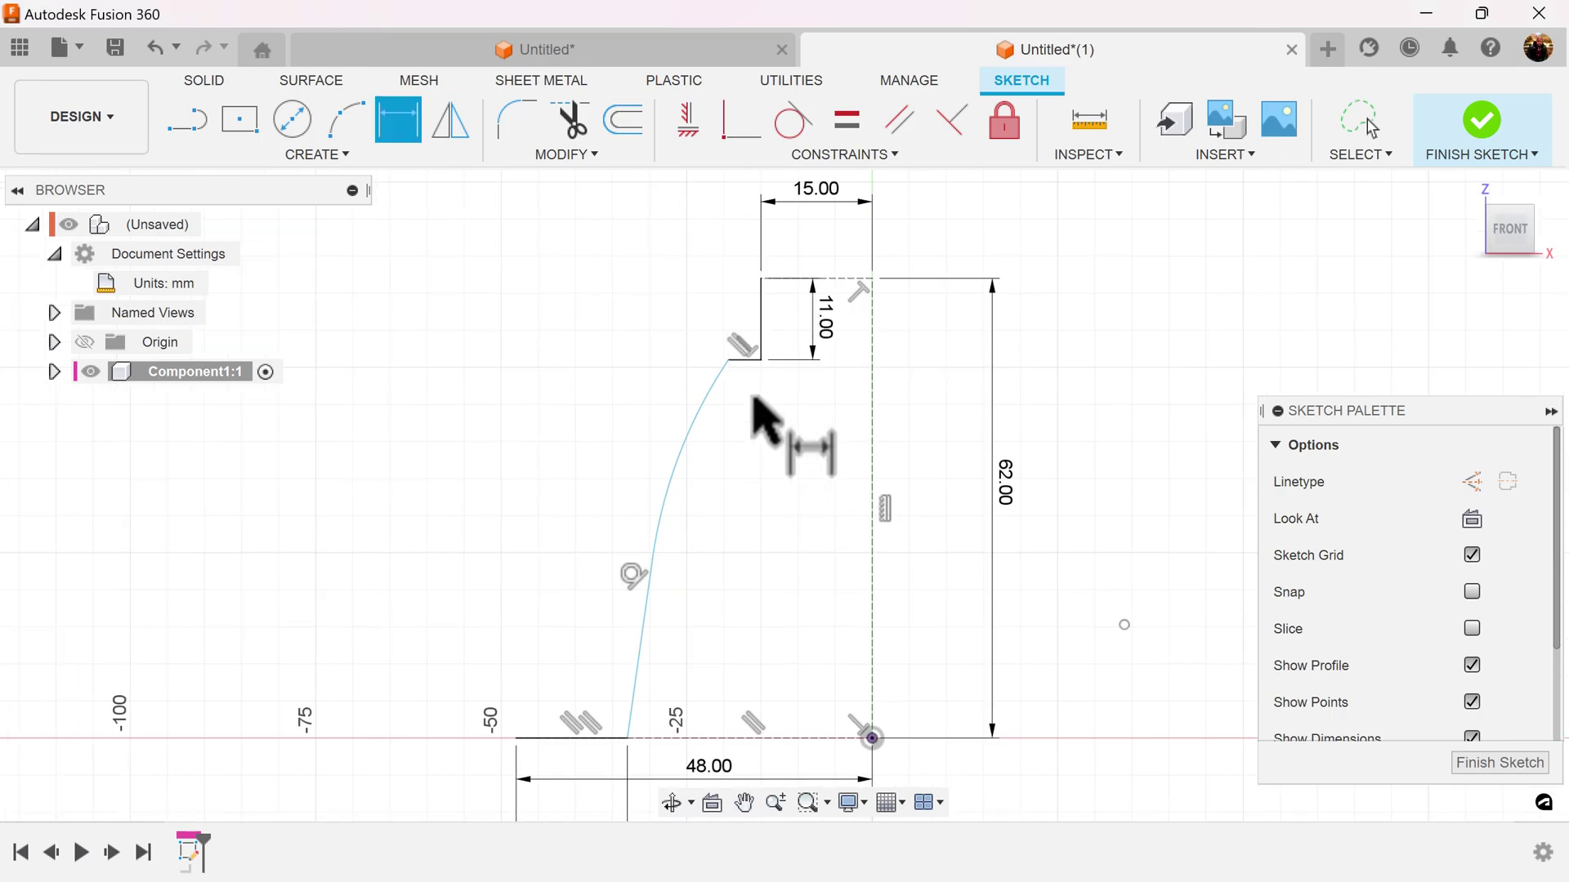
left_click(746, 361)
left_click(747, 423)
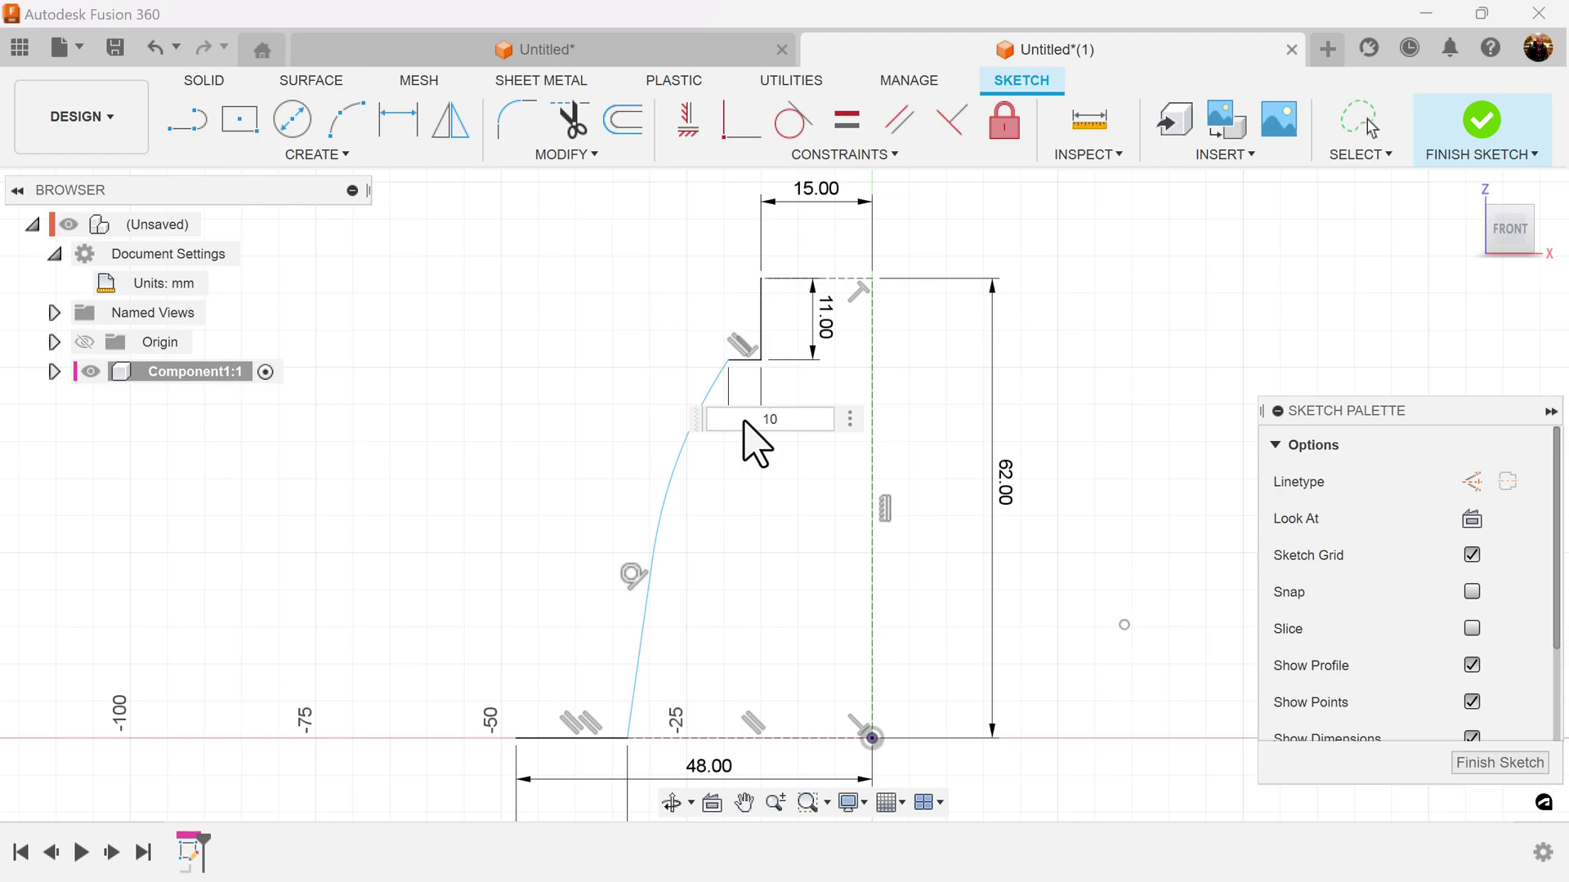
type("10")
key("Return")
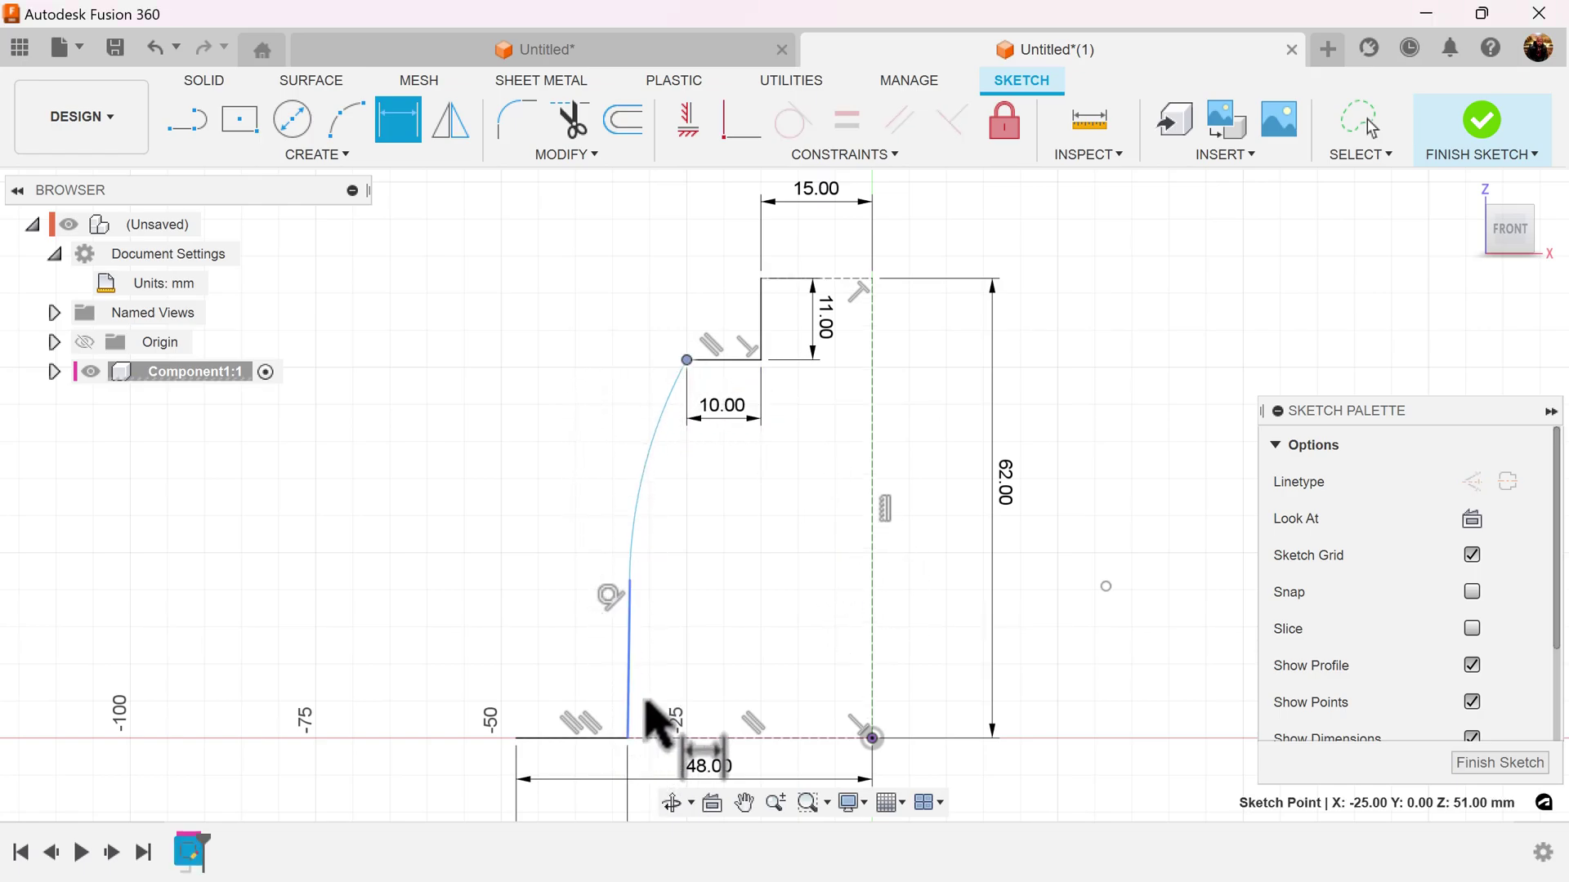
Step: Dimension the vertical distance between the tangent arc's two endpoints to 22 mm
middle_click_drag(704, 661, 809, 566)
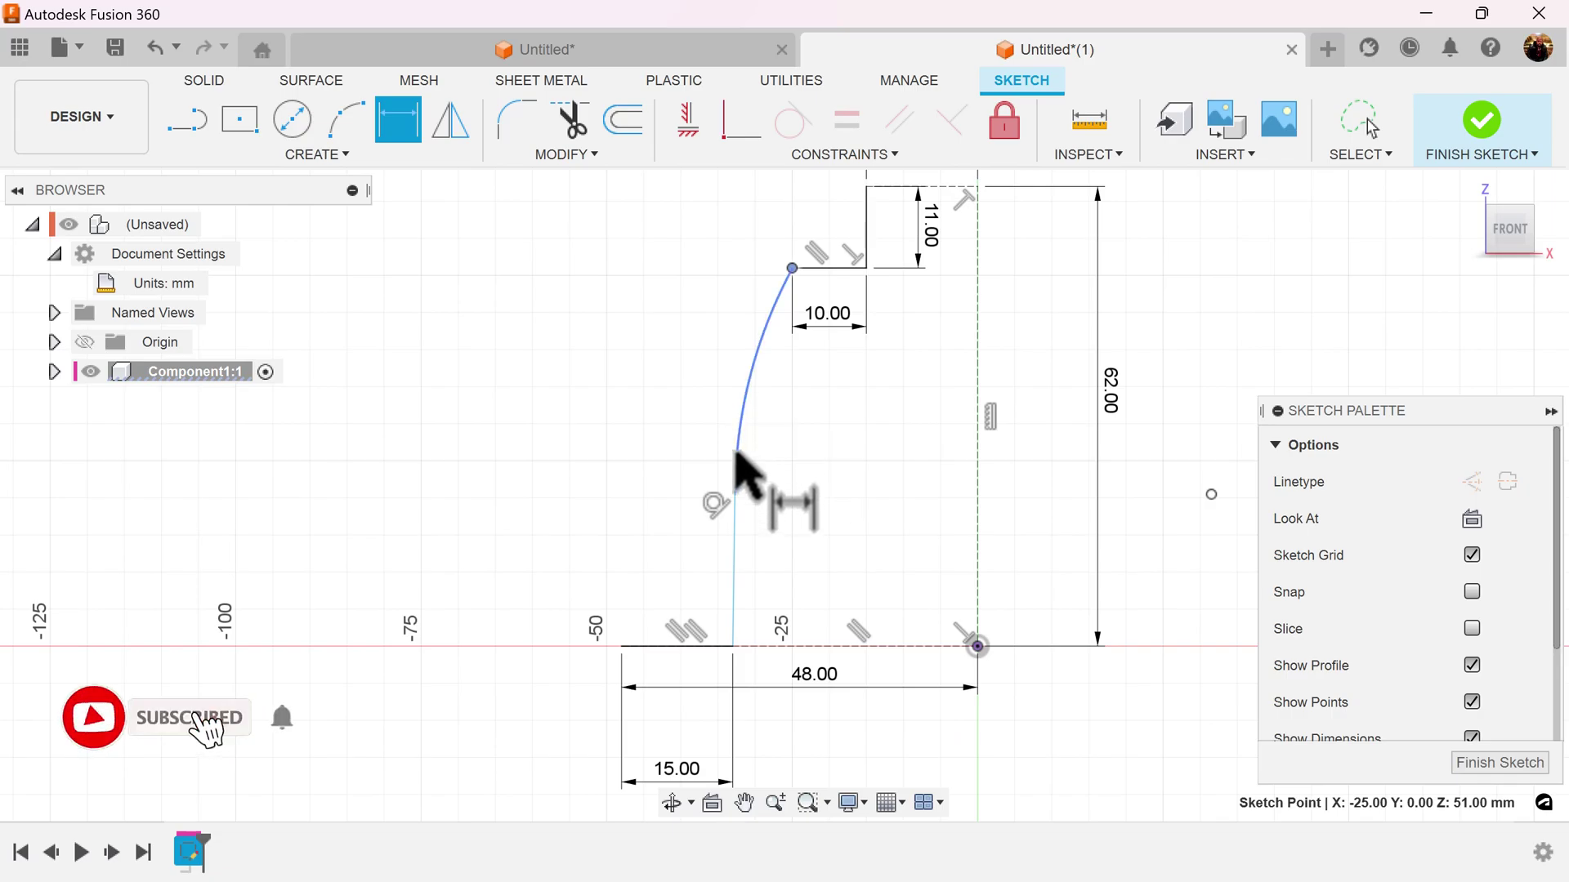
left_click(735, 488)
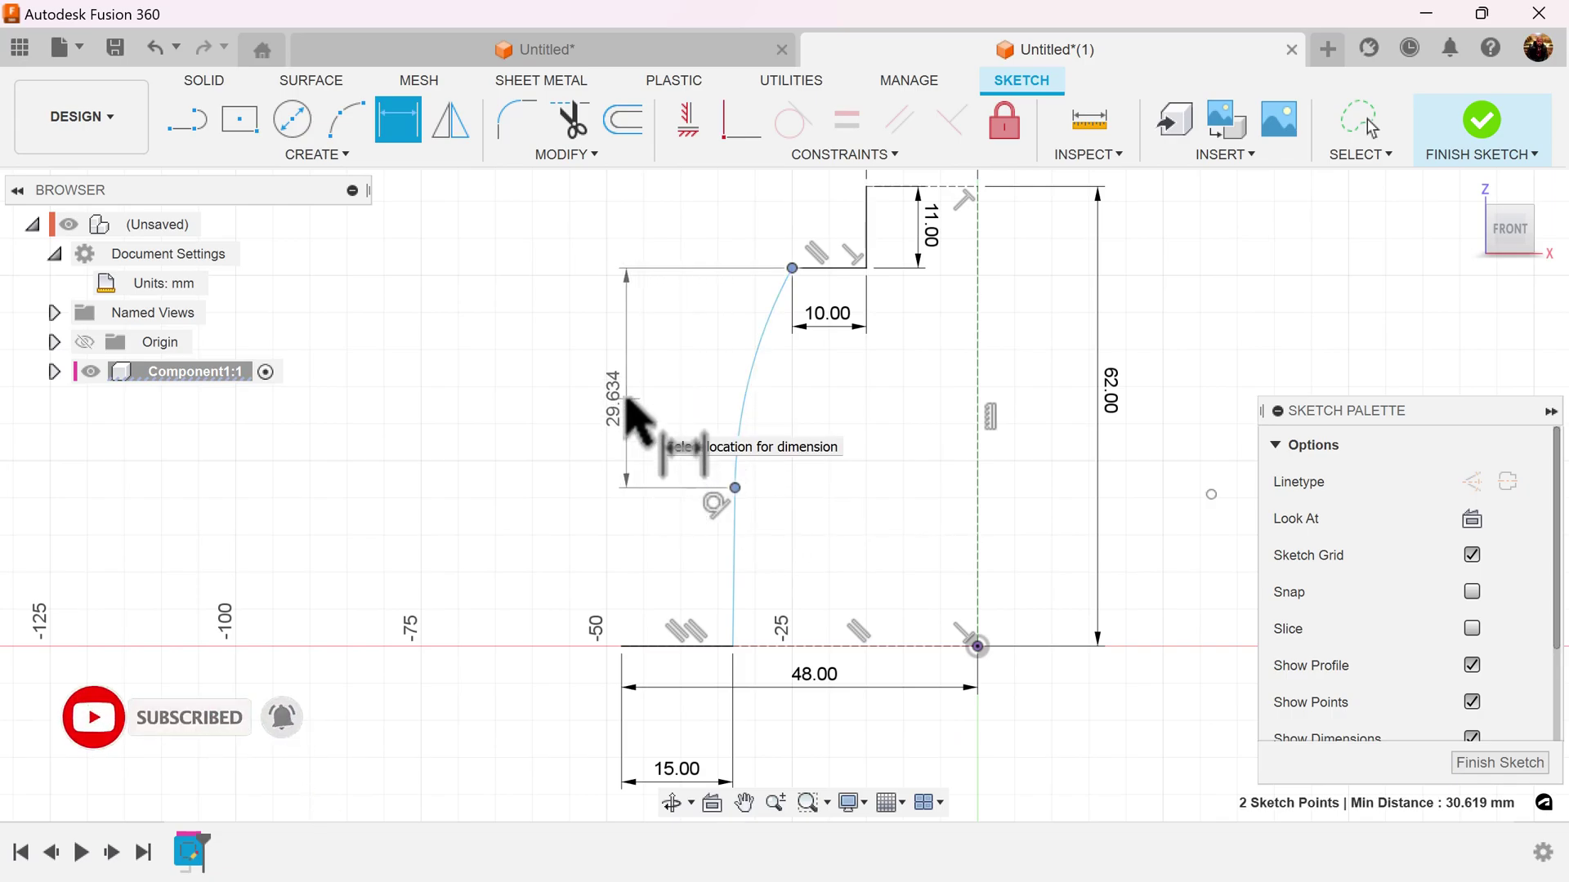
left_click(628, 398)
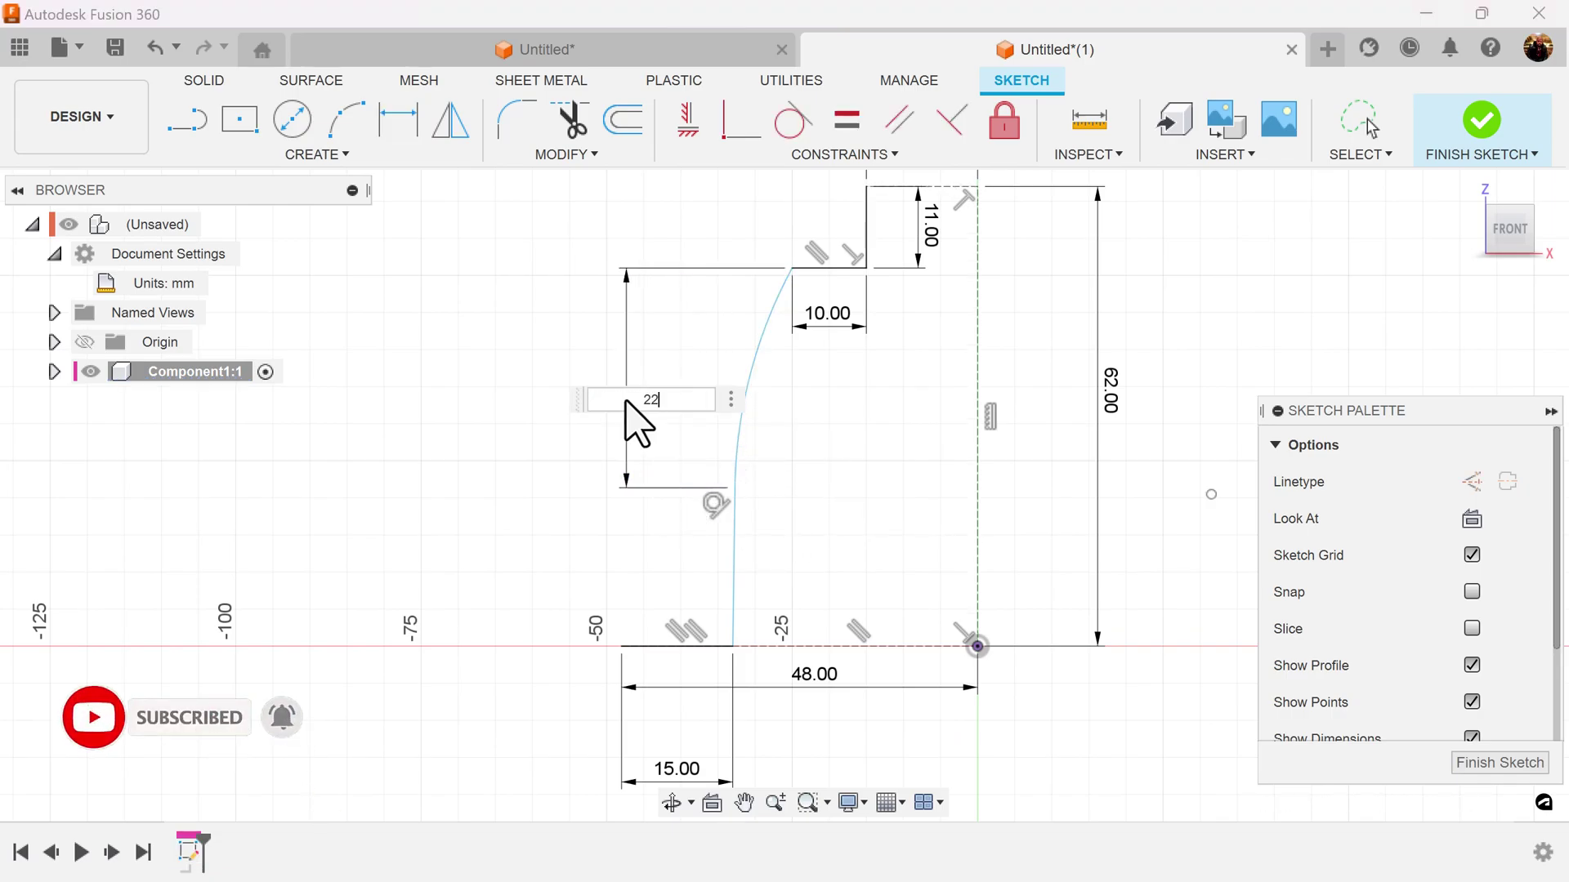
key("Return")
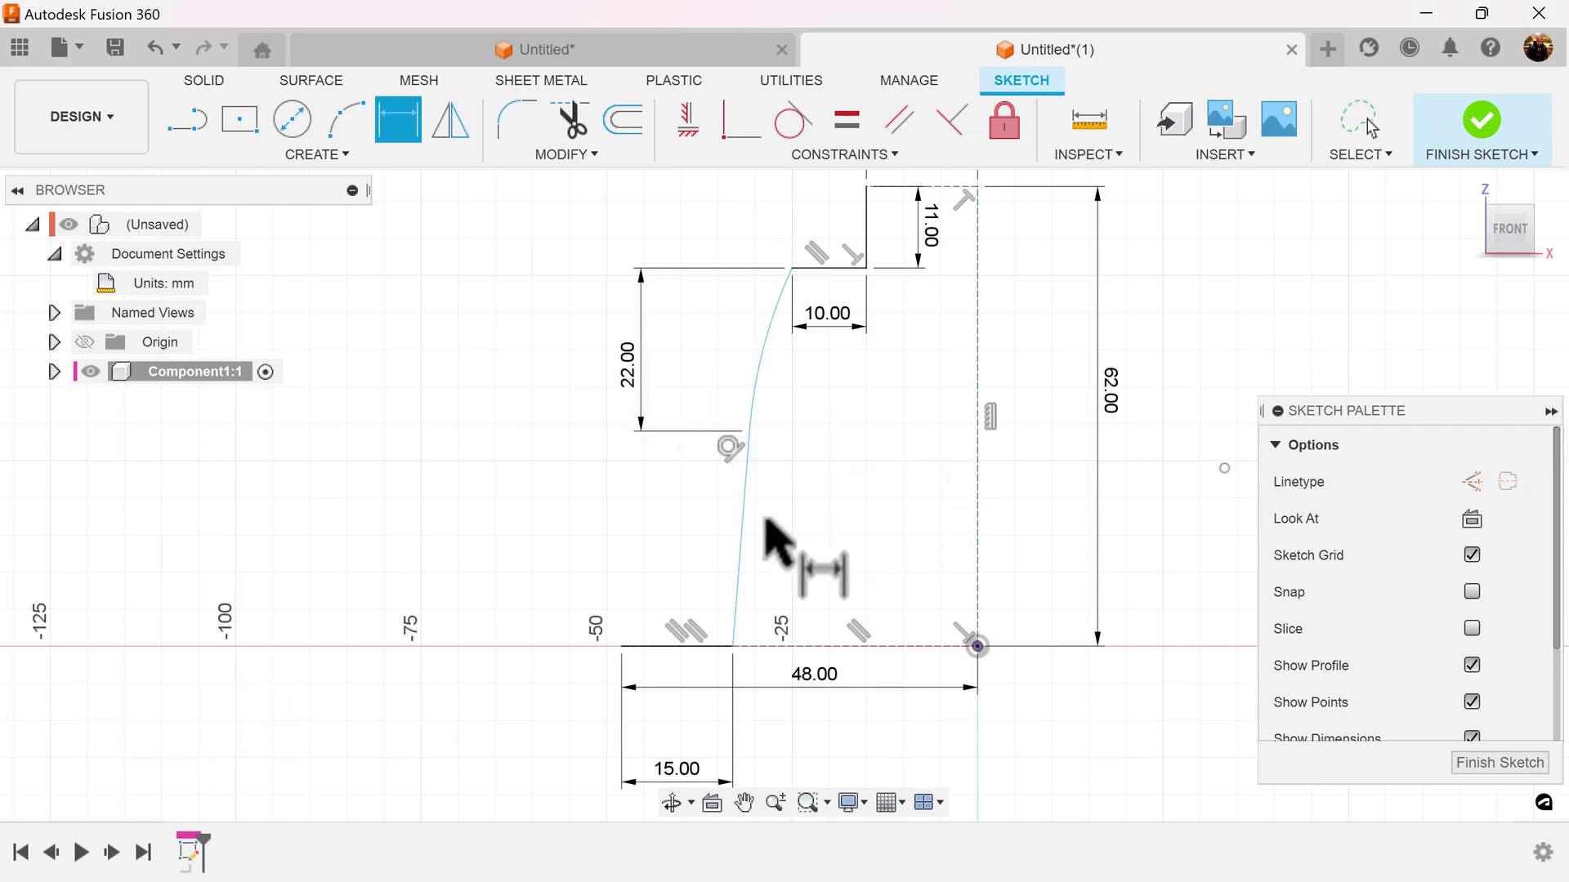
Step: Dimension the angle between the 15 mm base line and the steep line to 95 degrees
left_click(662, 646)
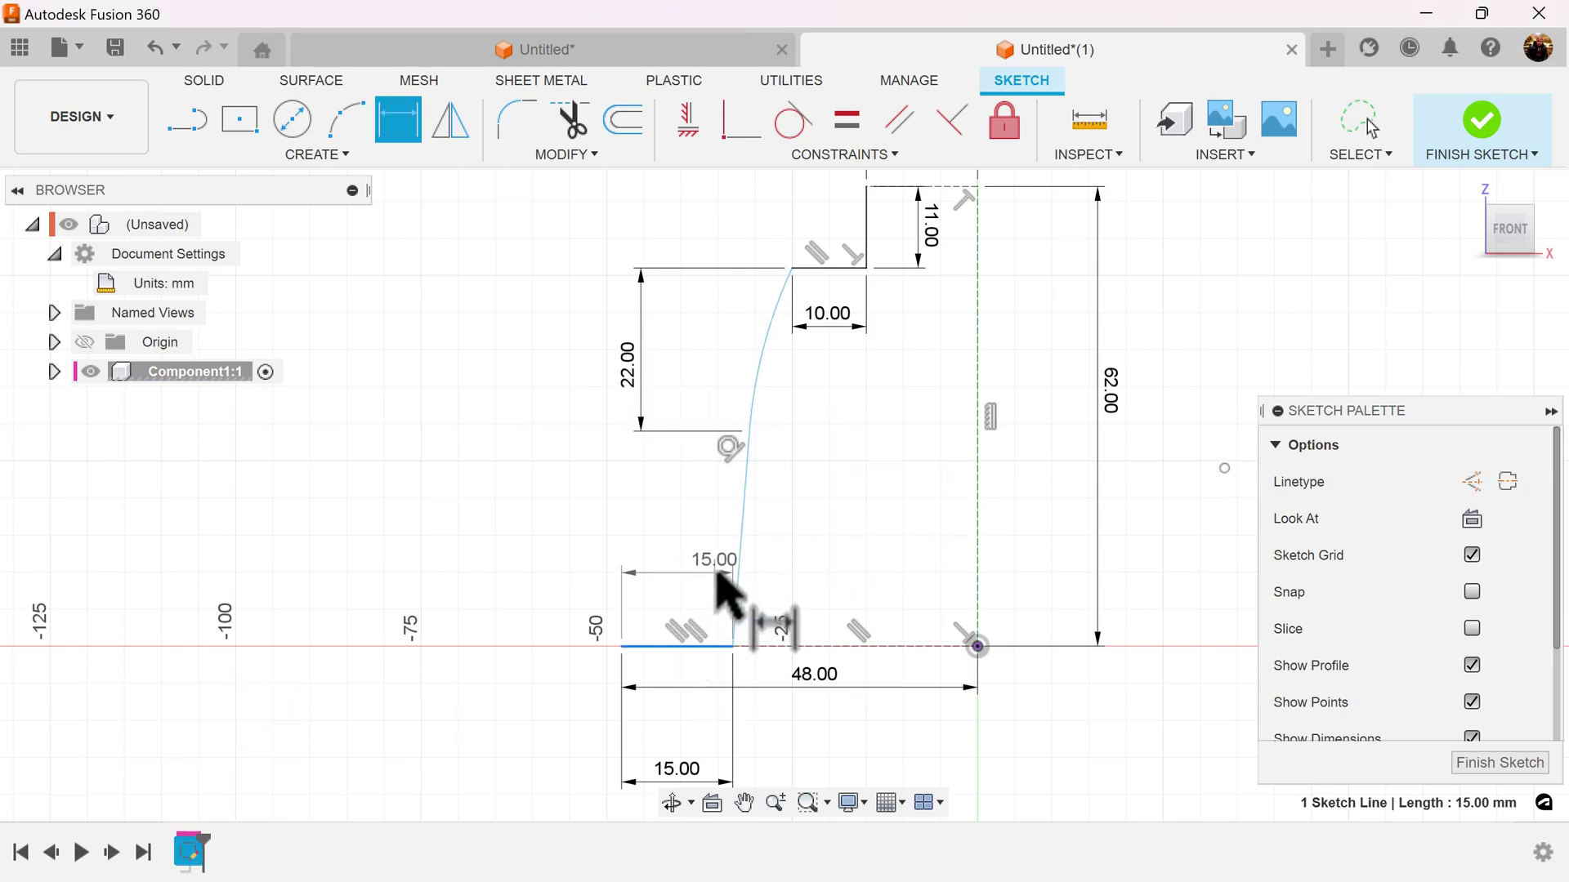
left_click(735, 630)
left_click(680, 562)
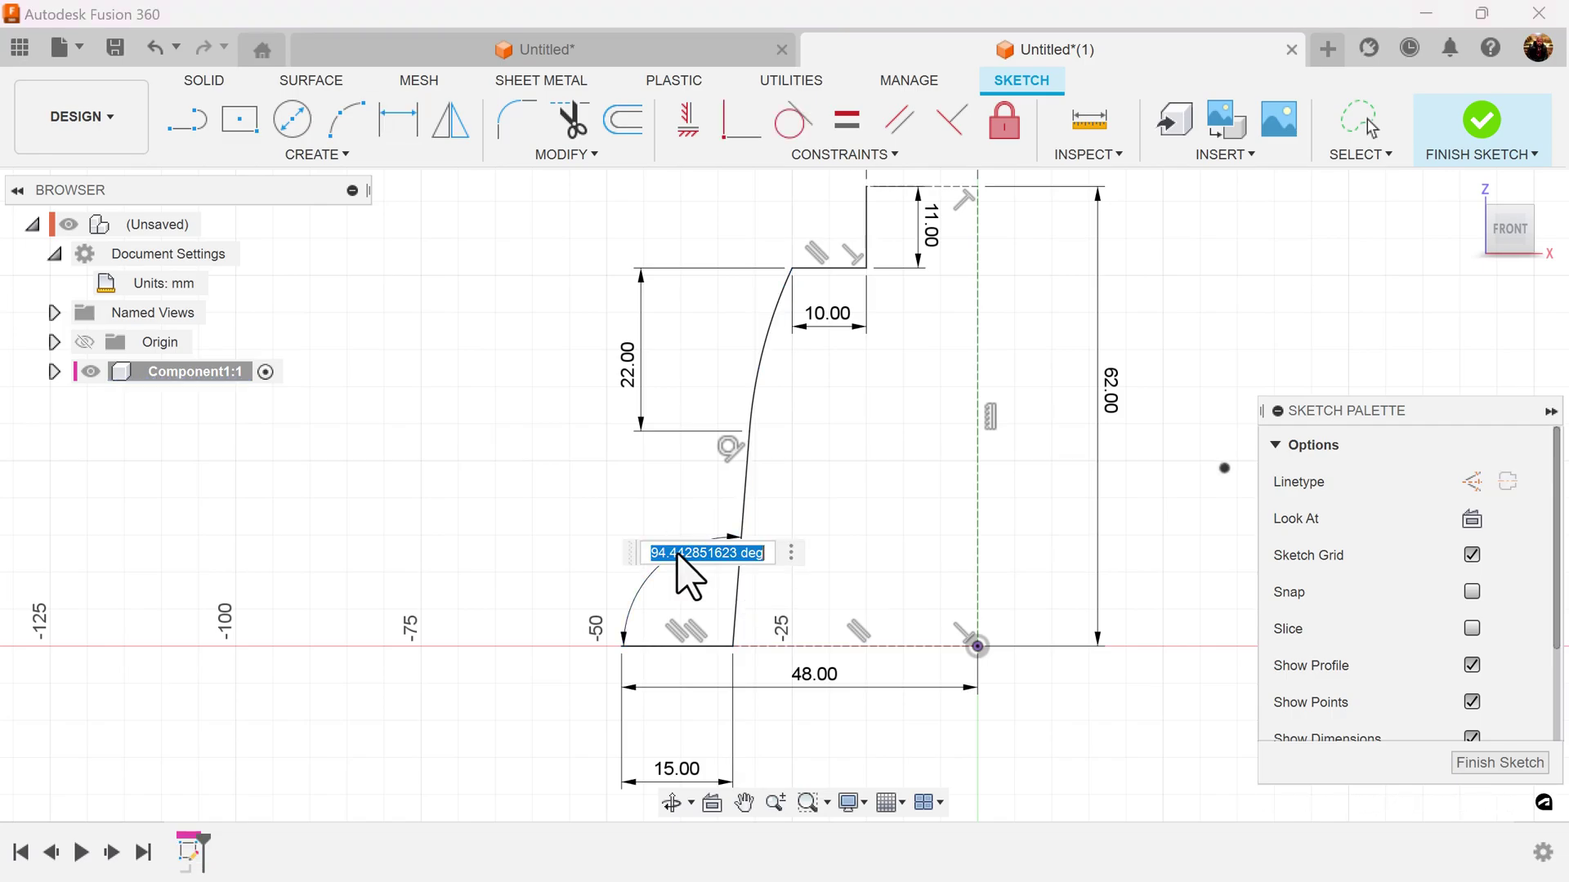
type("95")
key("Return")
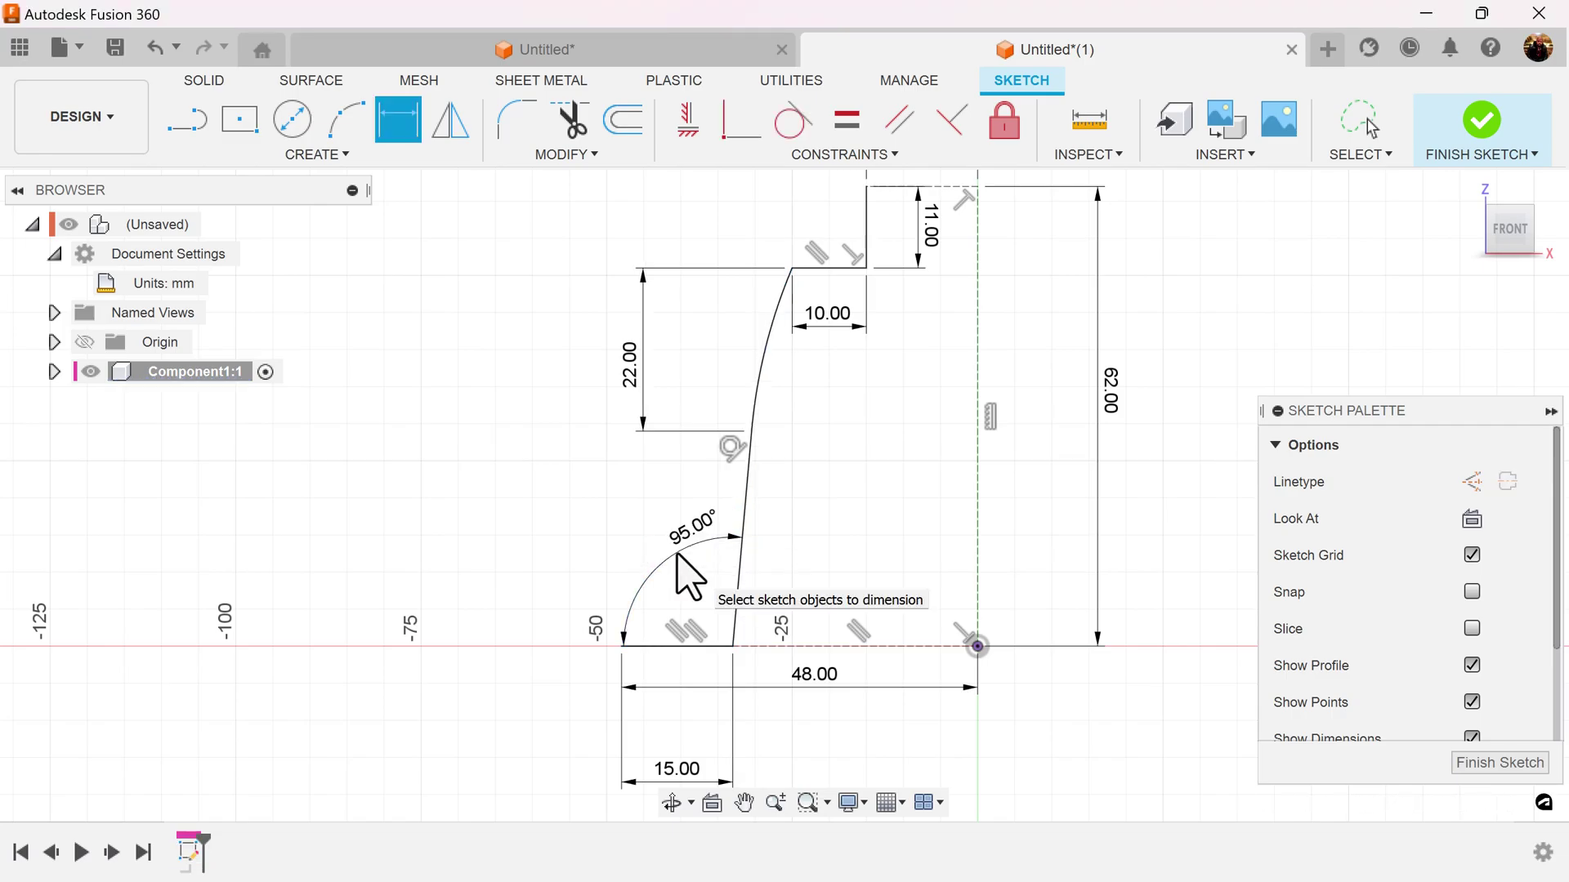
scroll(871, 486, "down", 2)
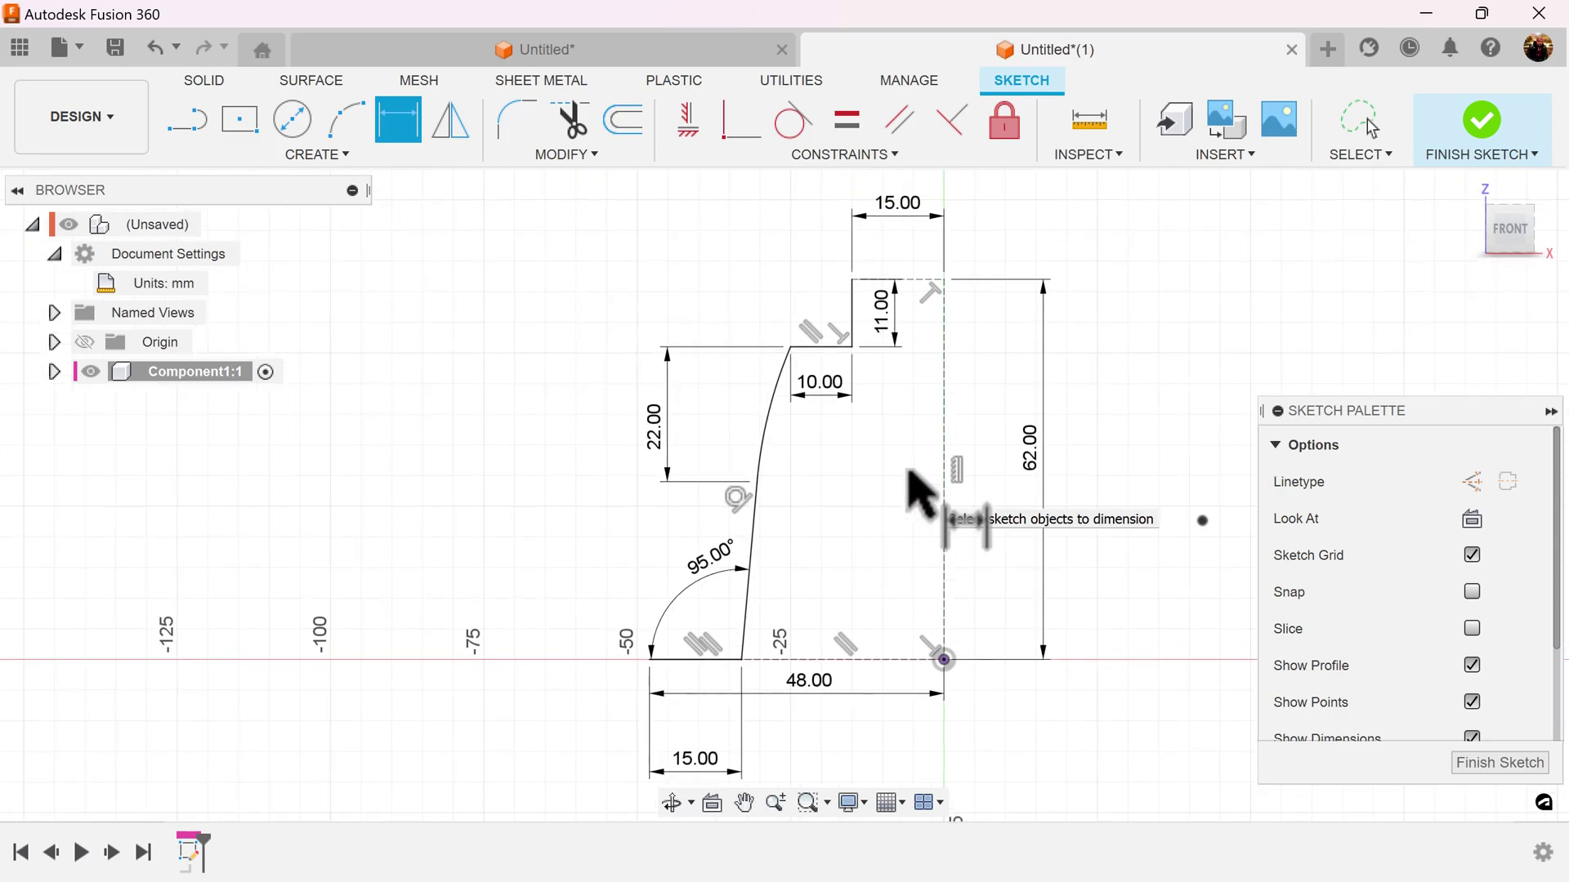
key("Escape")
Step: Reposition the 22 mm dimension farther from the arc, and the 95° and 62 mm dimensions closer to their geometry
left_click_drag(675, 424, 623, 425)
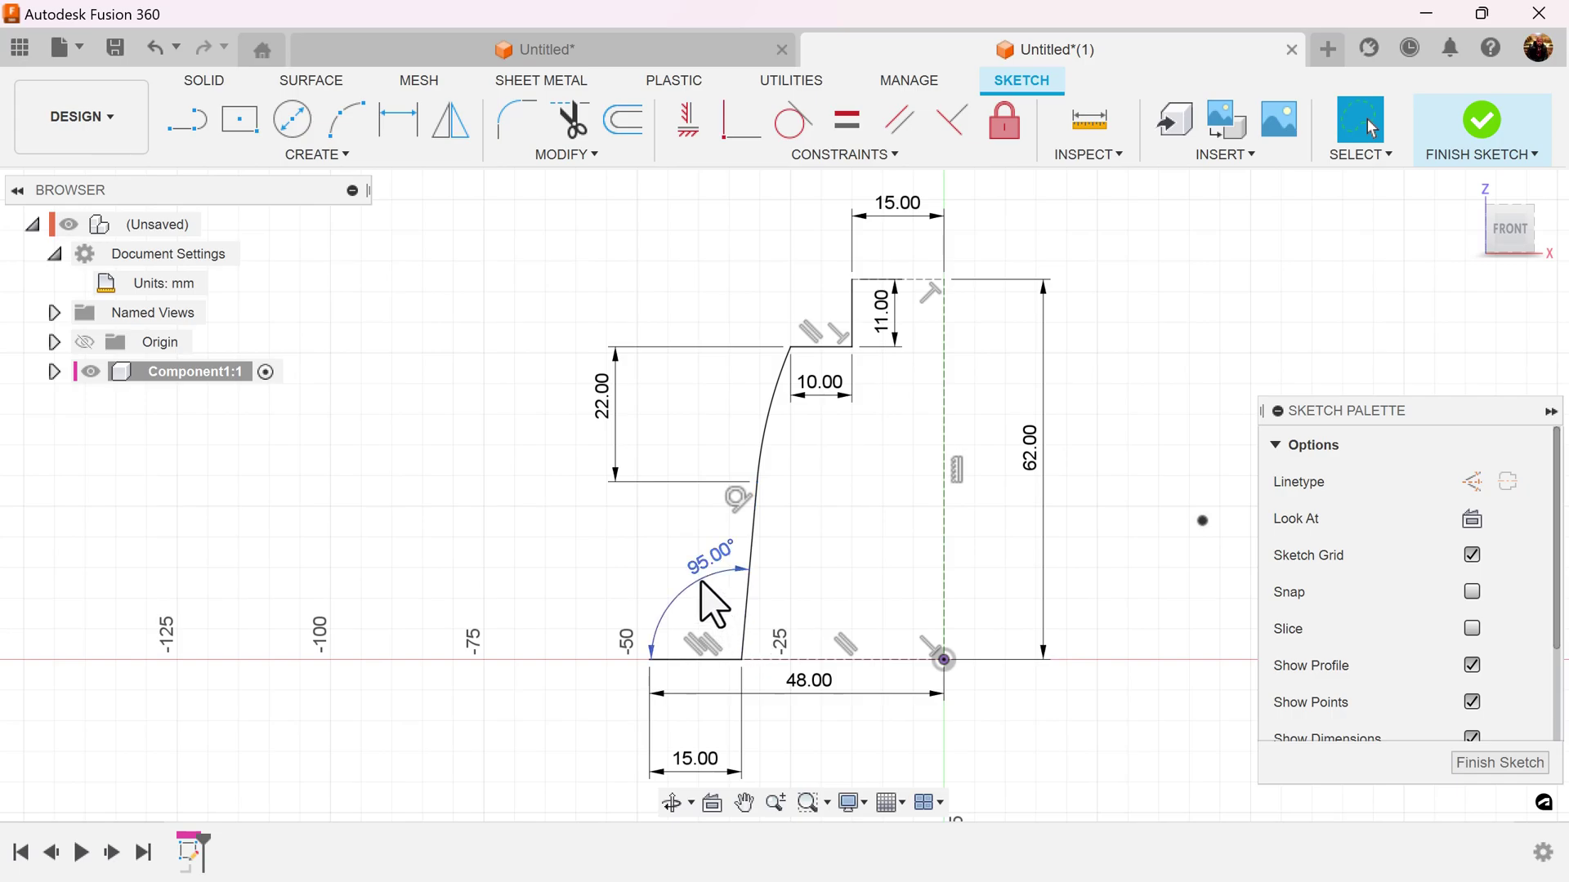
left_click_drag(701, 581, 693, 619)
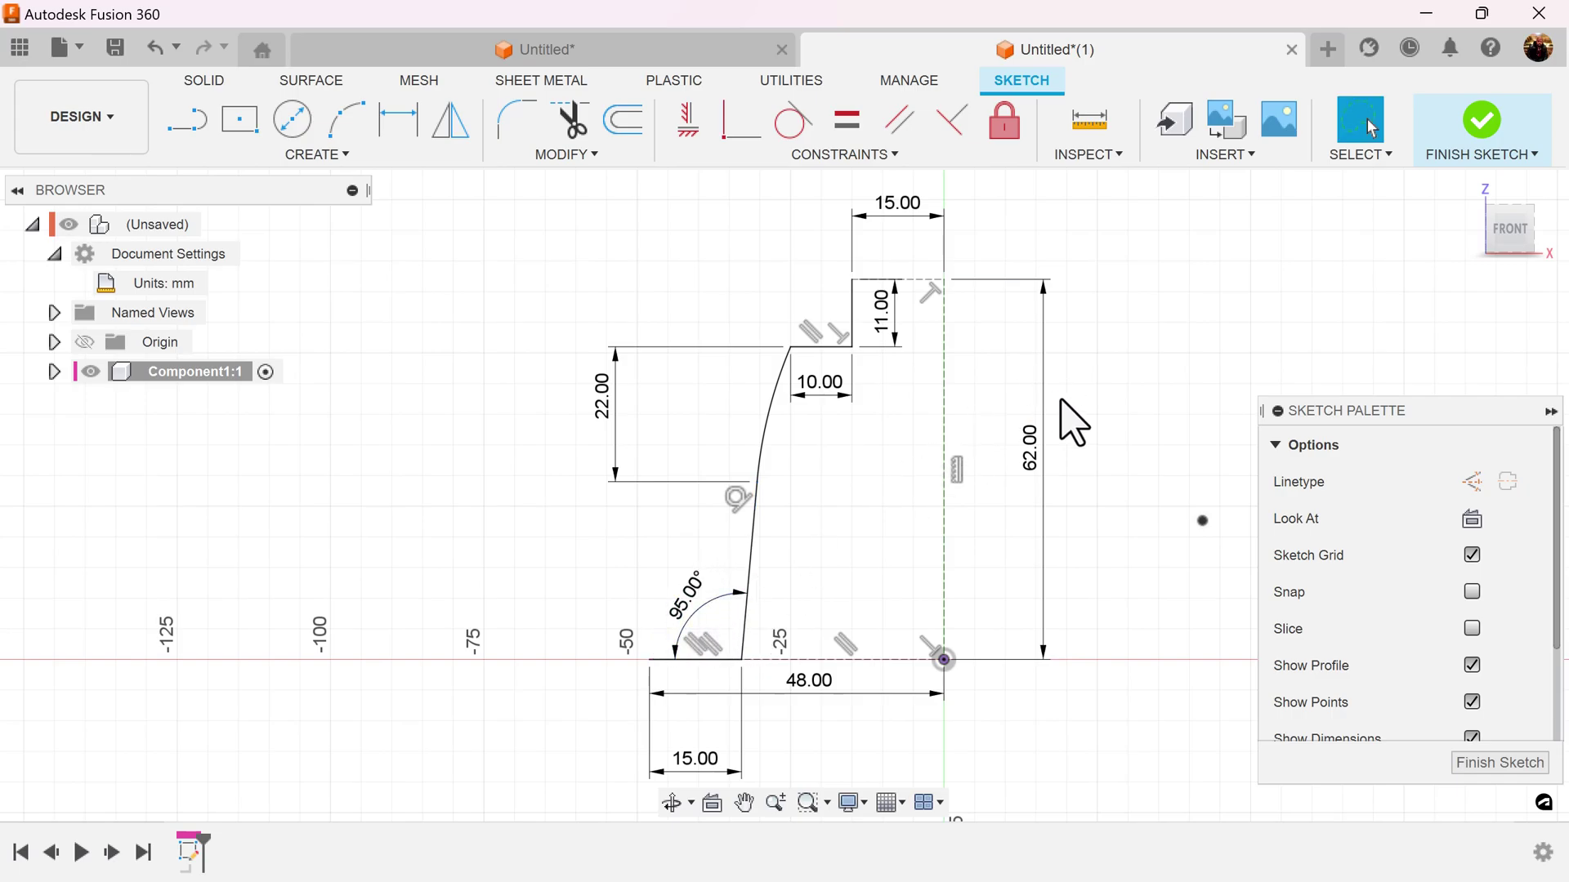
left_click_drag(1044, 455, 990, 449)
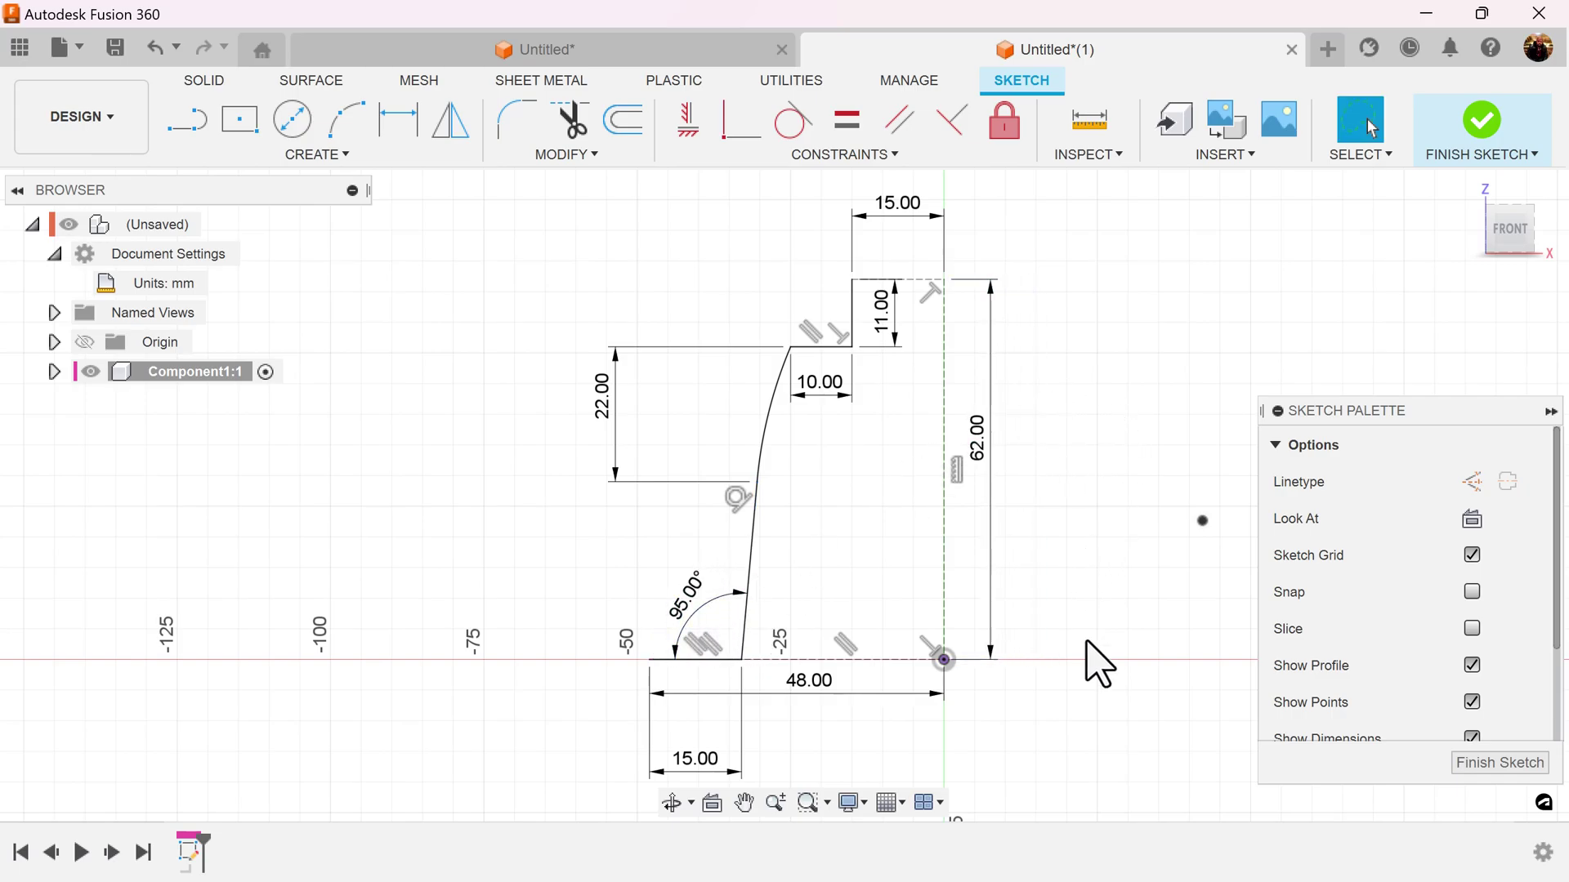
Step: Offset the whole solid profile chain 4.5 mm outward, away from the vertical construction line
scroll(1060, 720, "up", 1)
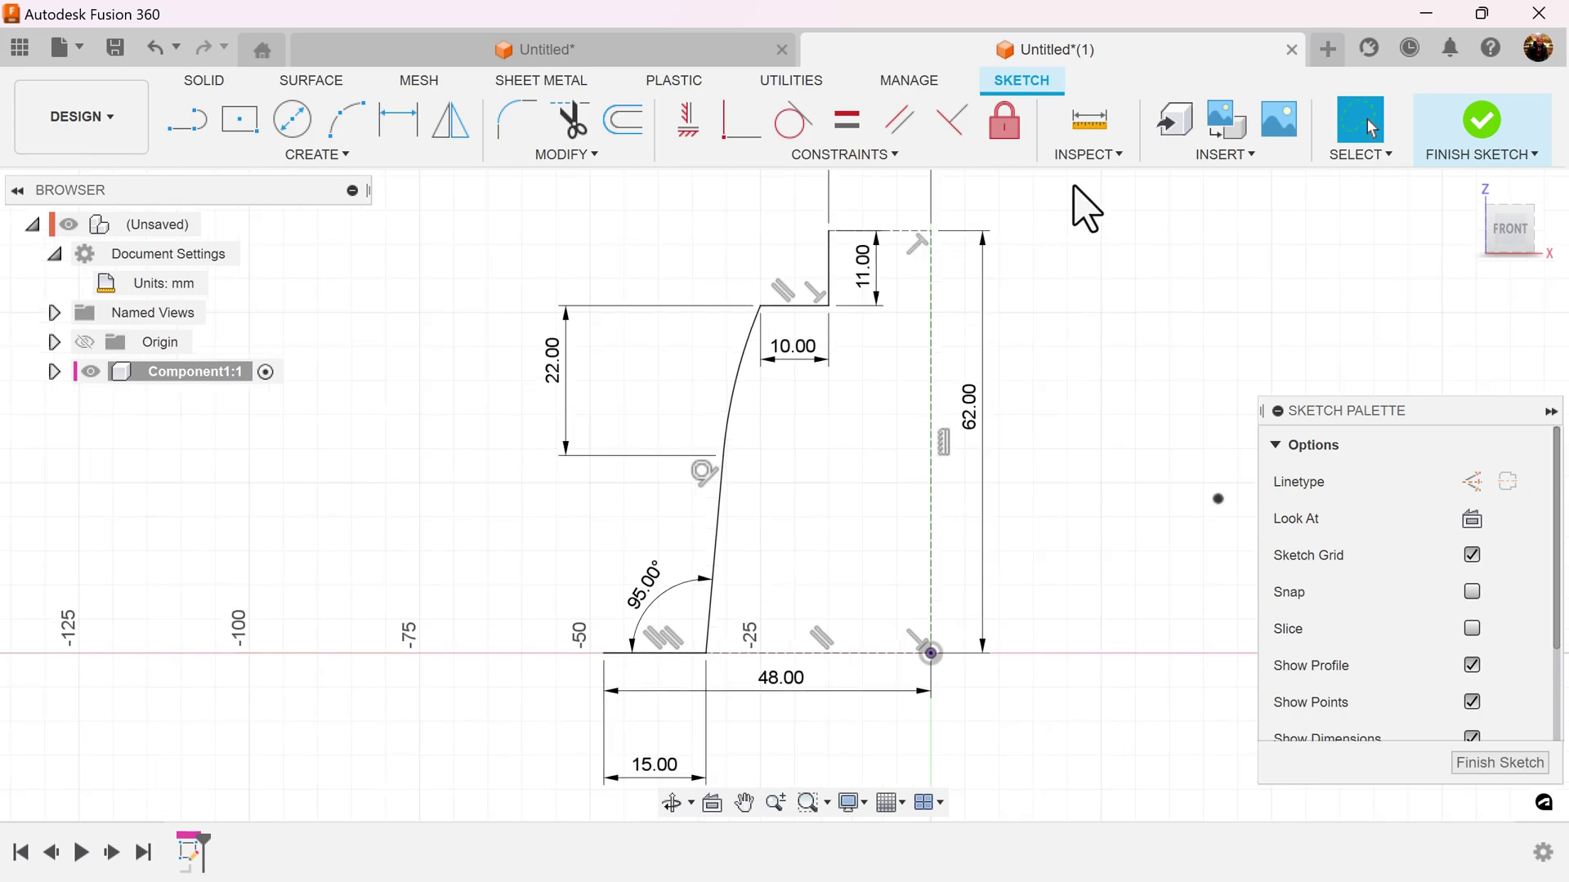
left_click(626, 122)
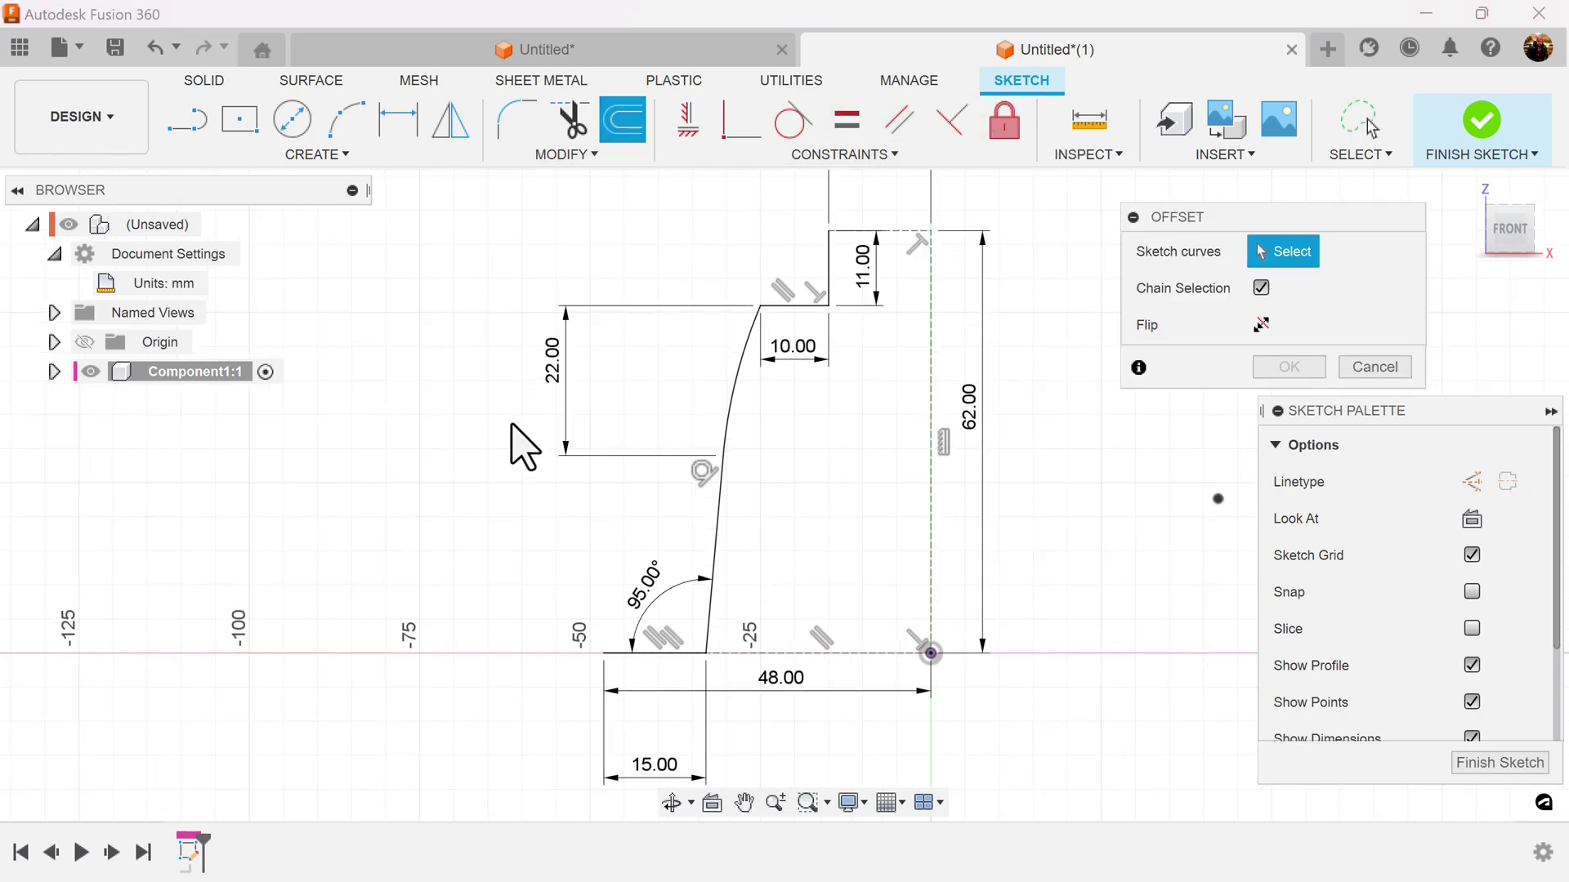
left_click(733, 405)
type("4.5")
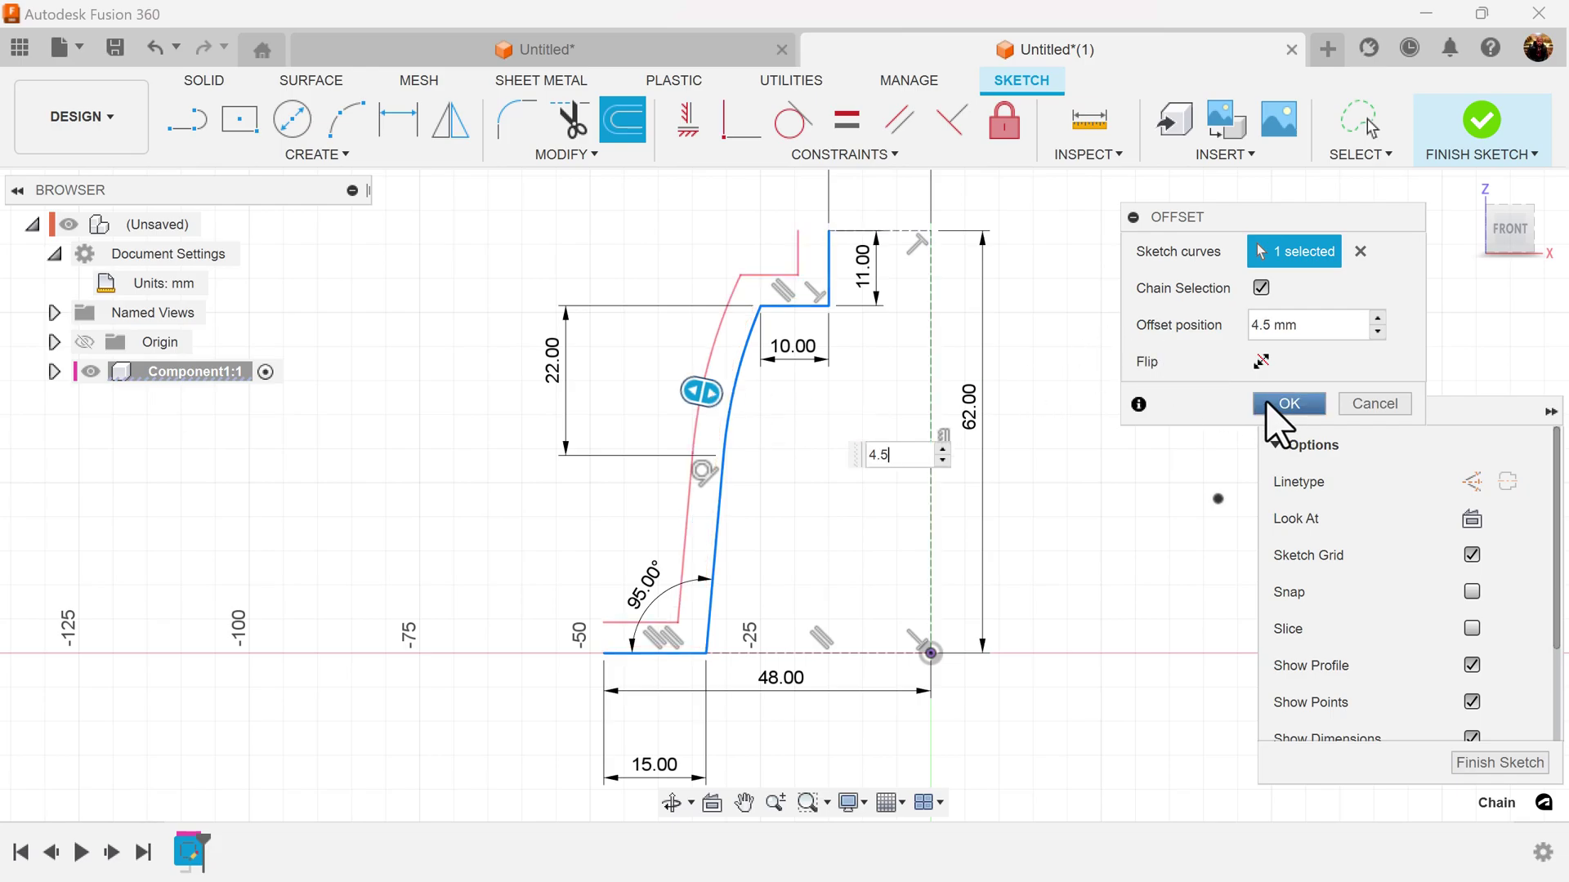
left_click(1288, 404)
Step: Close the profile with short lines joining the original and offset chains at the upper end and at the outer end of the base
scroll(1011, 351, "up", 3)
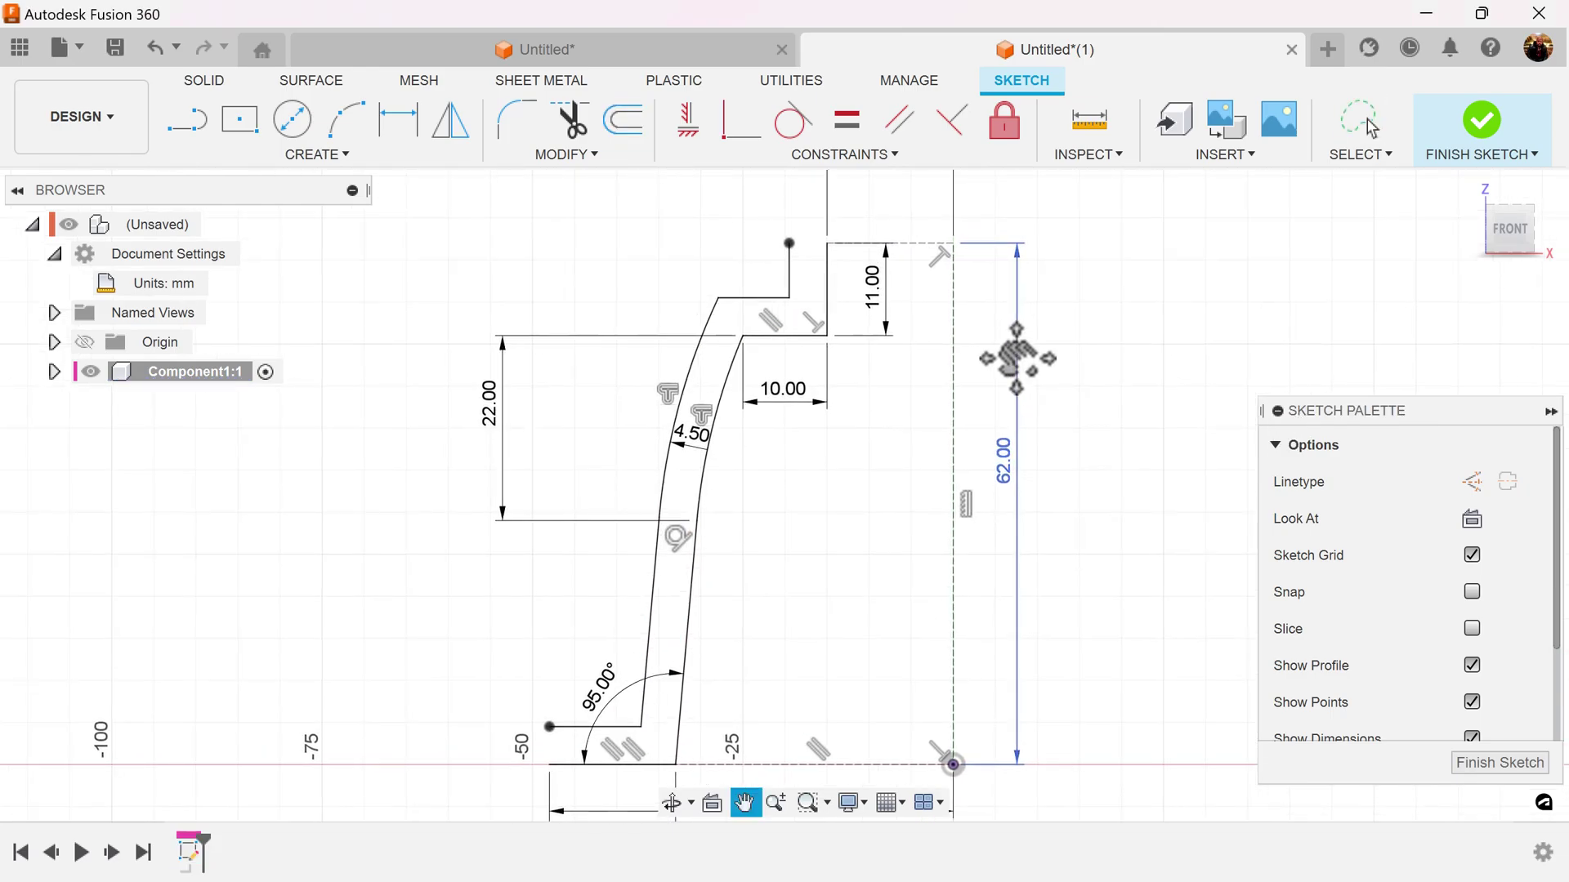
left_click(191, 131)
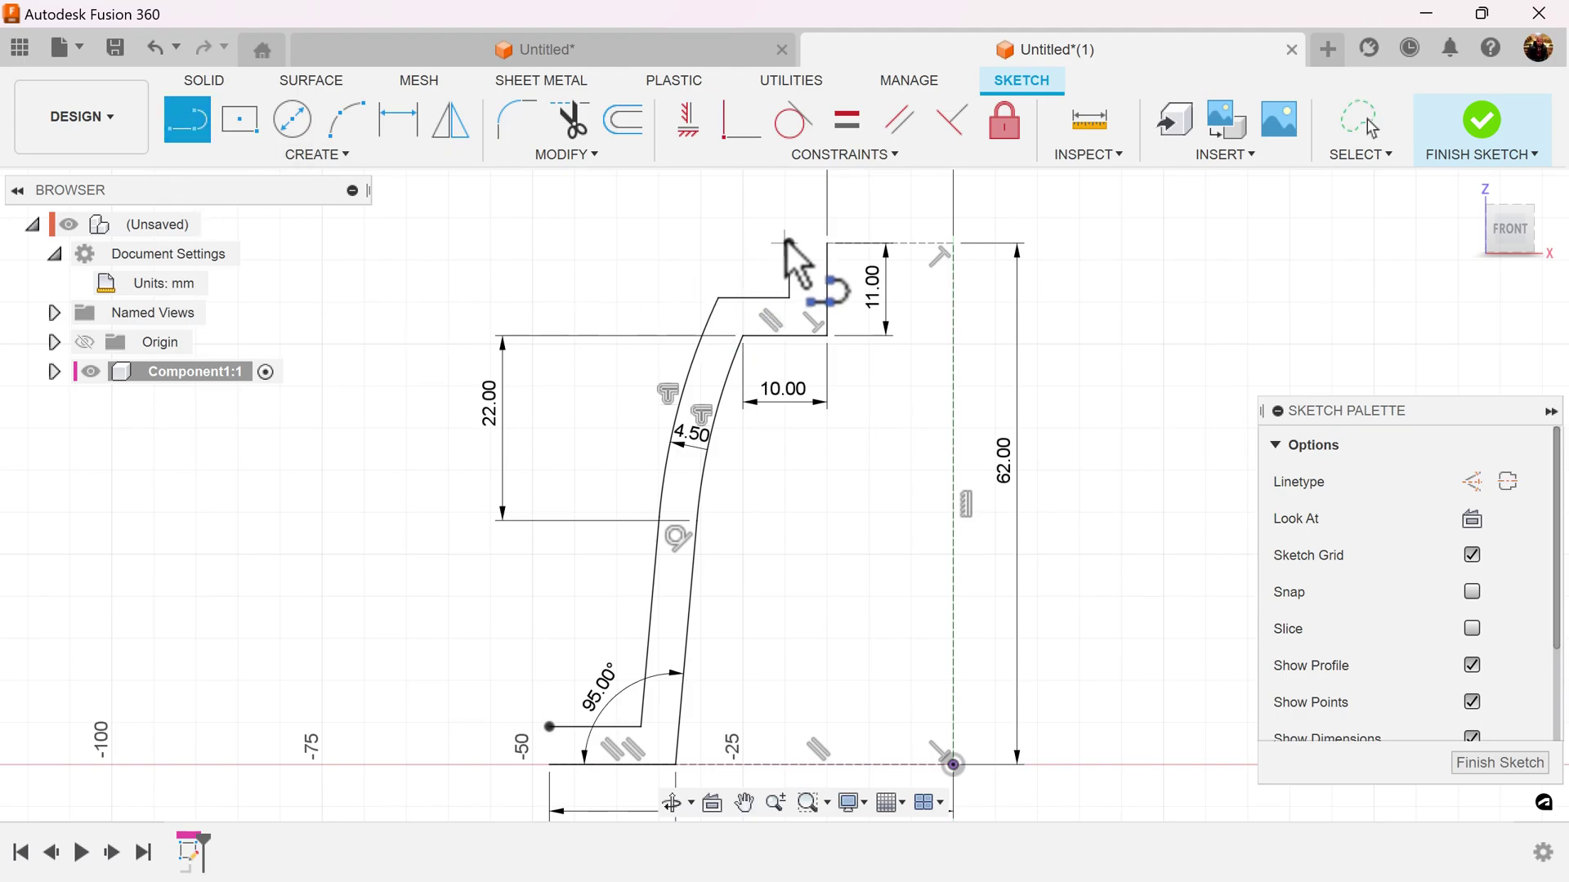
left_click(789, 242)
left_click(827, 244)
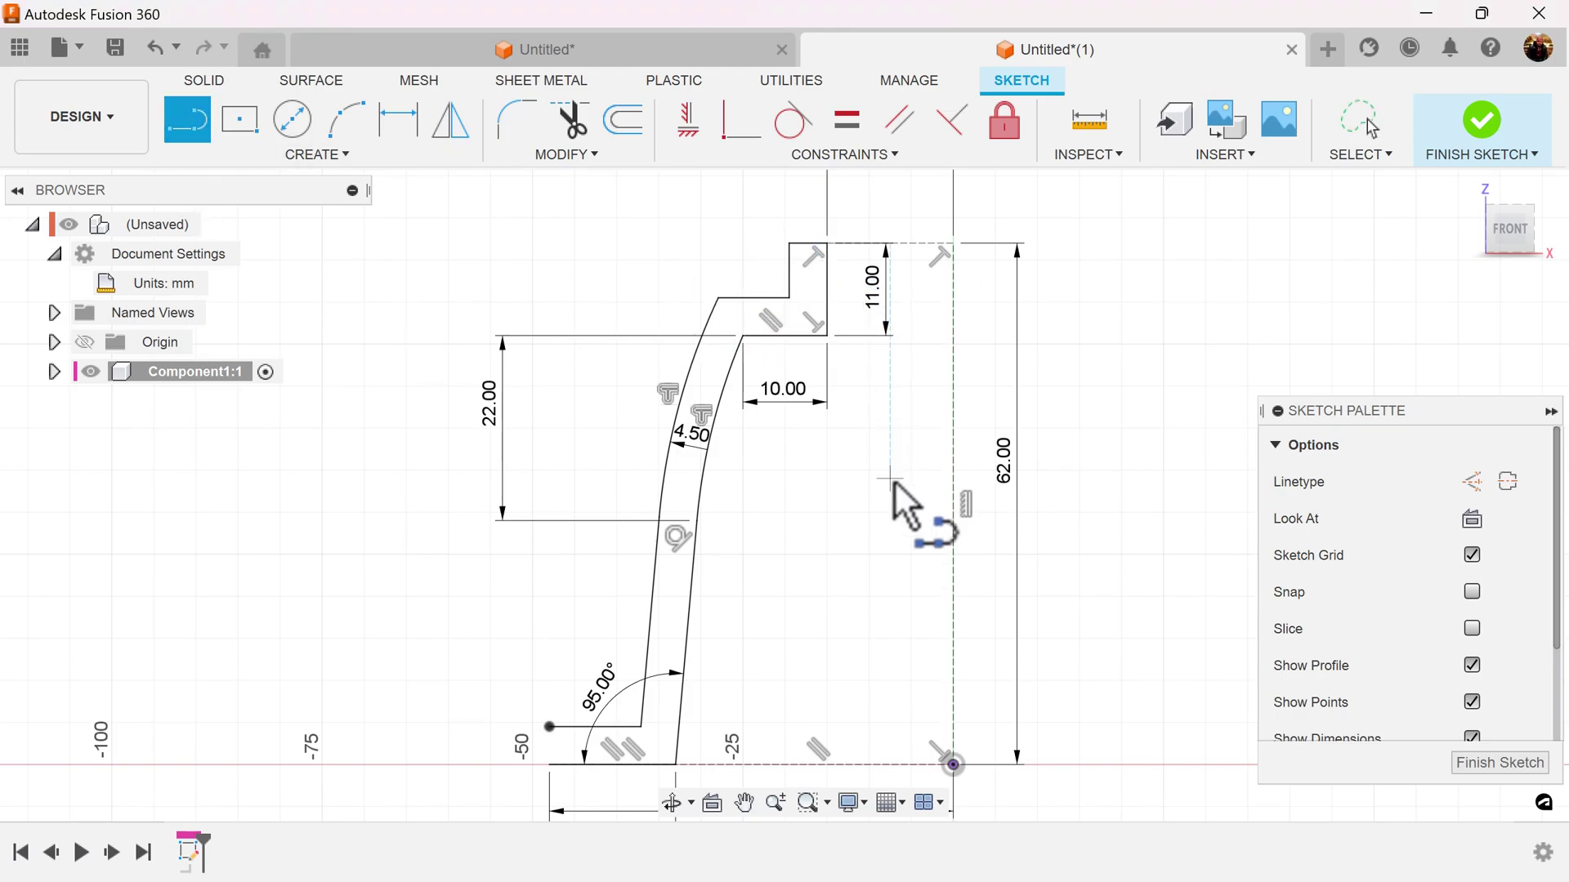
middle_click_drag(894, 478, 989, 268)
left_click(645, 517)
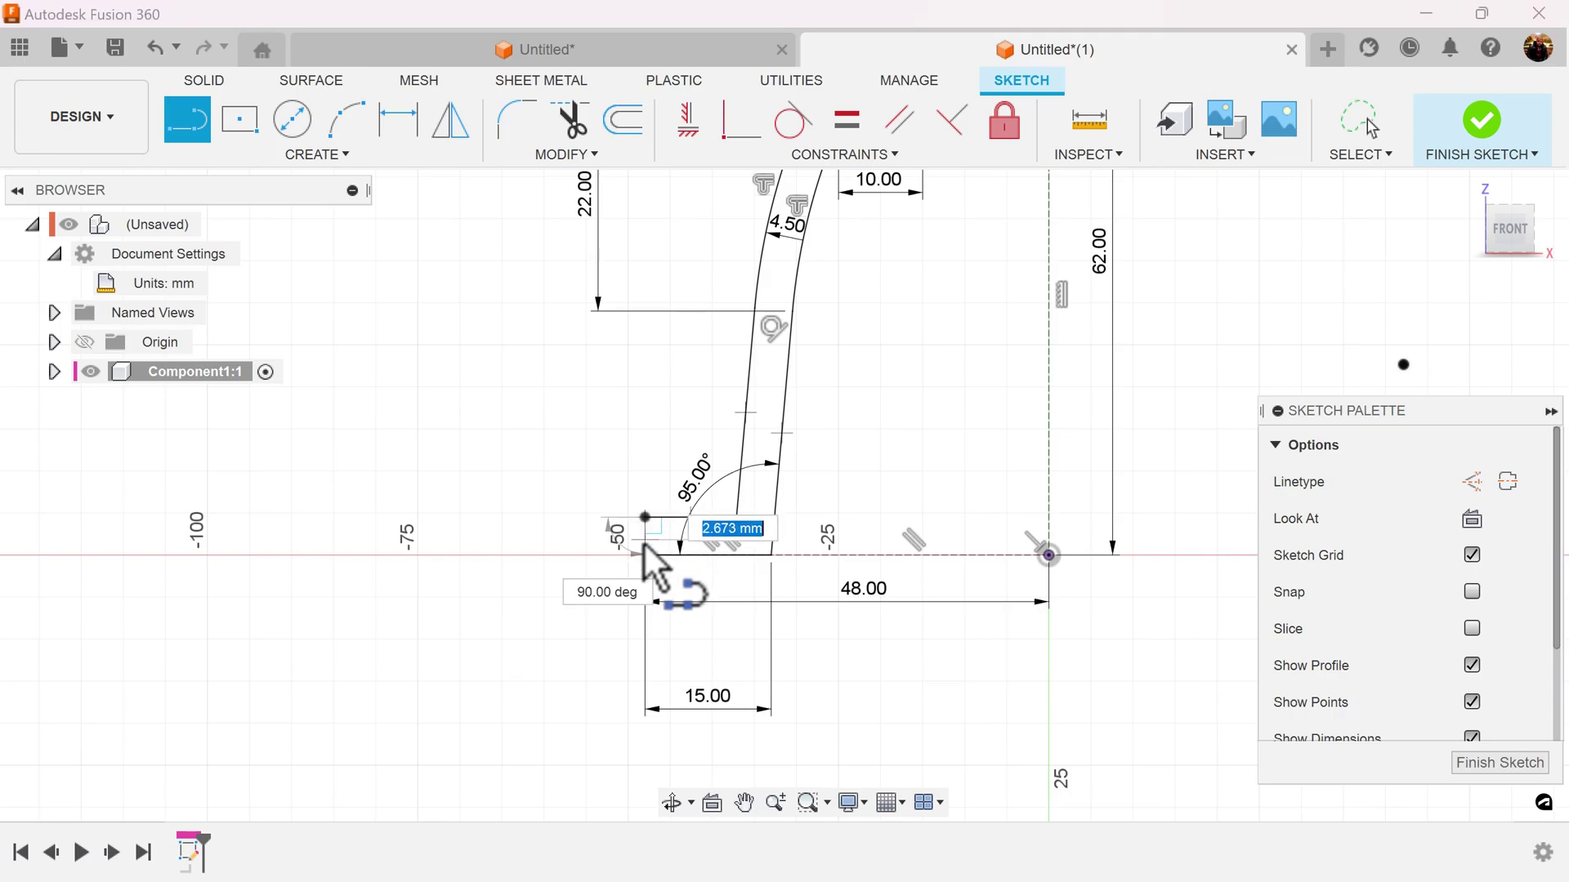
left_click(645, 556)
scroll(1044, 523, "down", 5)
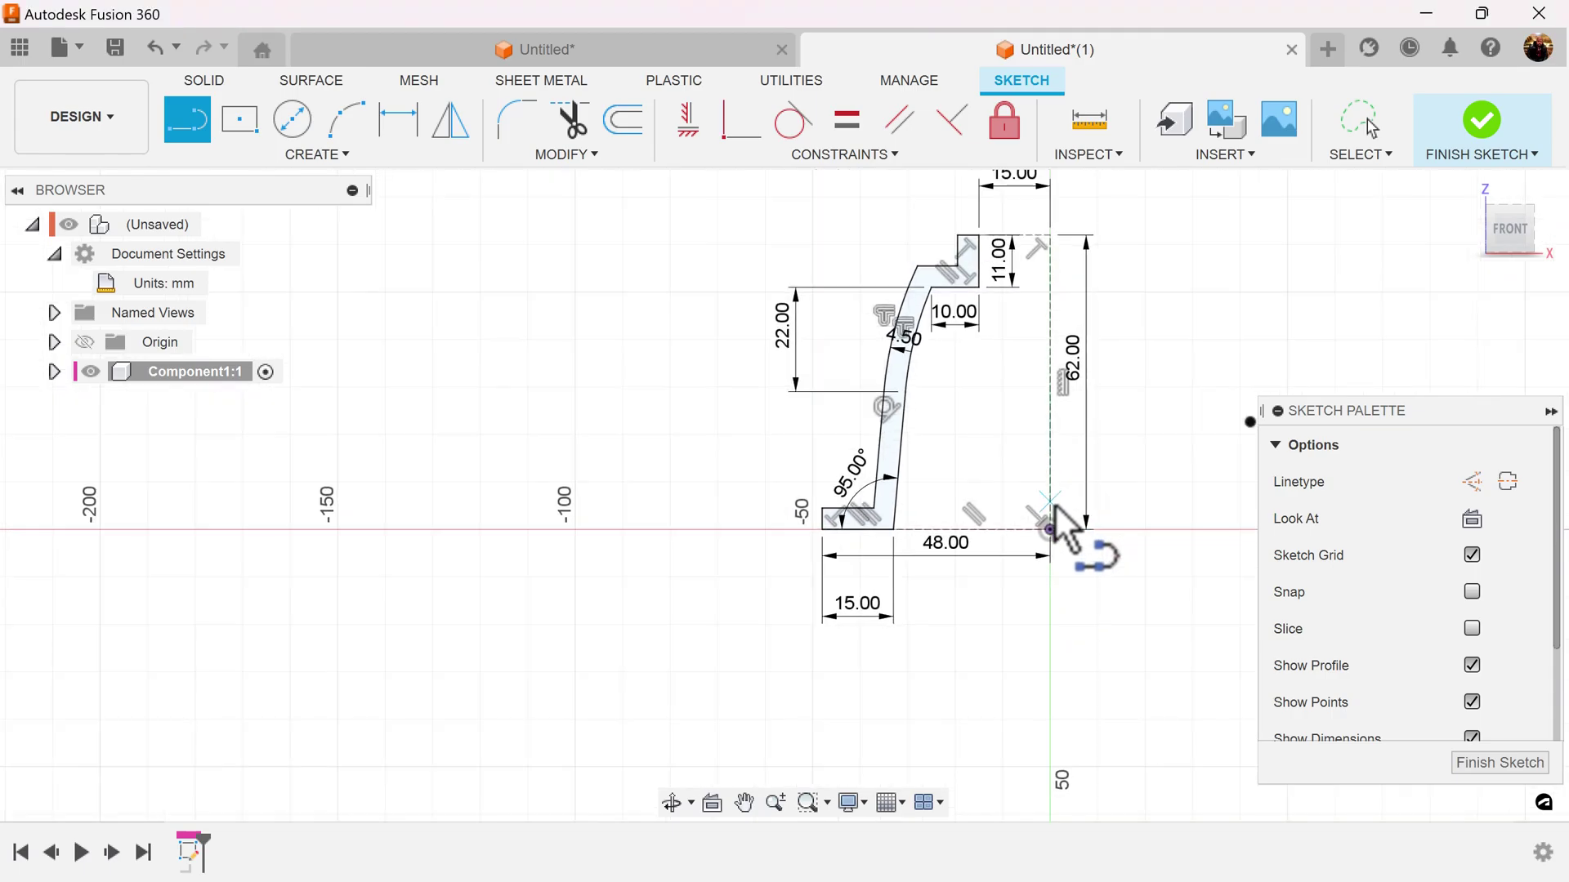
key("Escape")
Step: Place the 15 mm base dimension just below the profile with the 48 mm dimension beneath it, and finish the sketch
mouse_move(1139, 466)
middle_mouse_down()
mouse_move(916, 488)
mouse_move(980, 500)
middle_mouse_up()
scroll(922, 491, "up", 4)
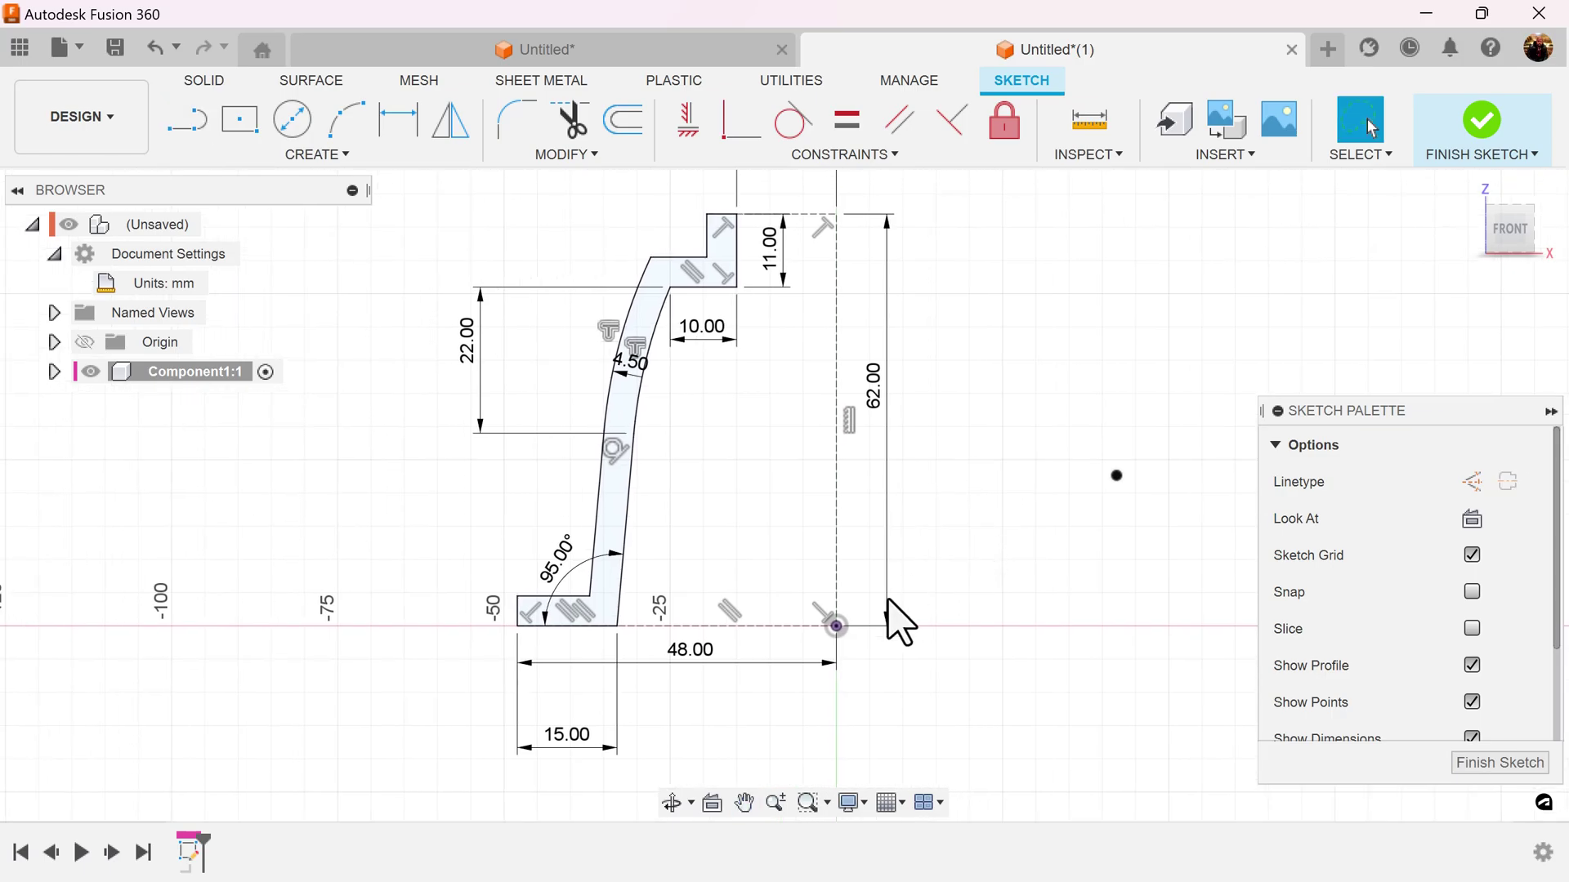
left_click_drag(699, 686, 687, 804)
left_click_drag(552, 743, 589, 668)
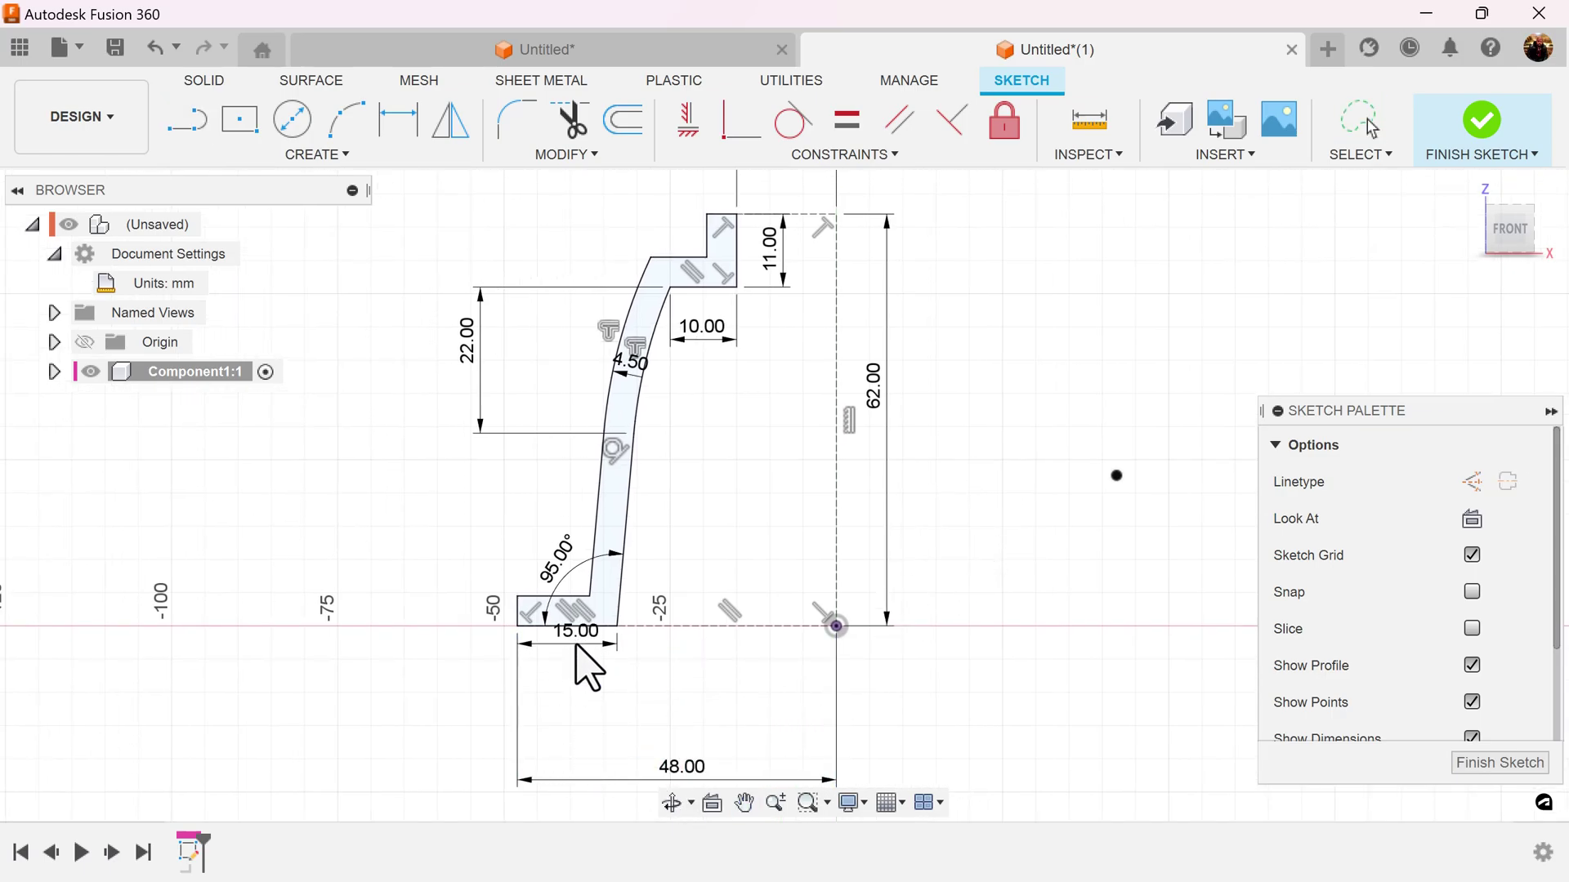
left_click_drag(691, 778, 693, 700)
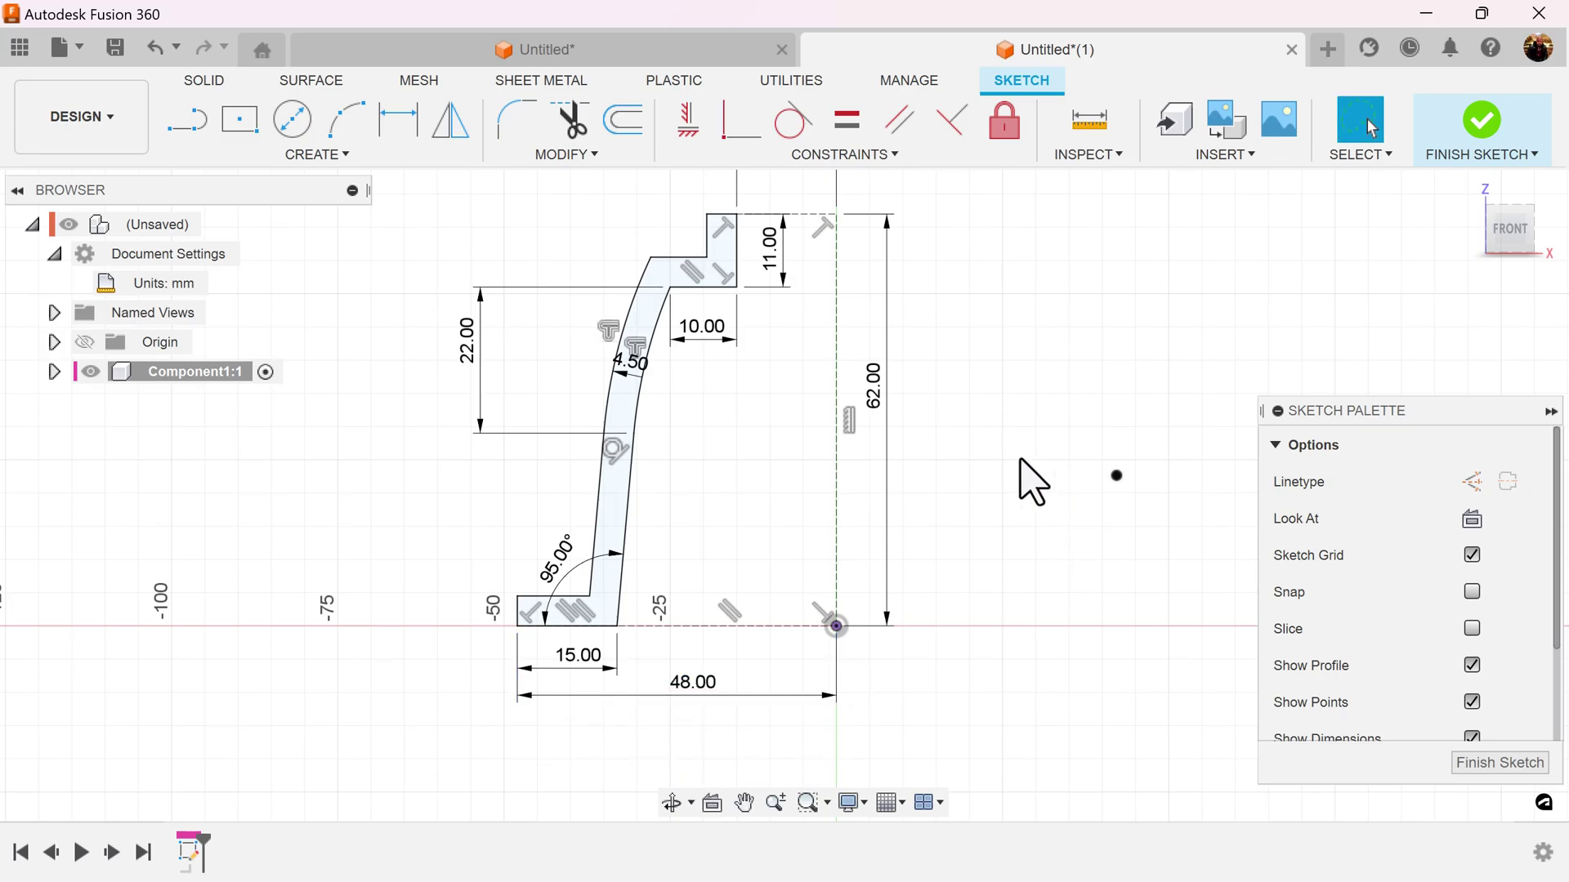
middle_click_drag(1021, 462, 1047, 467)
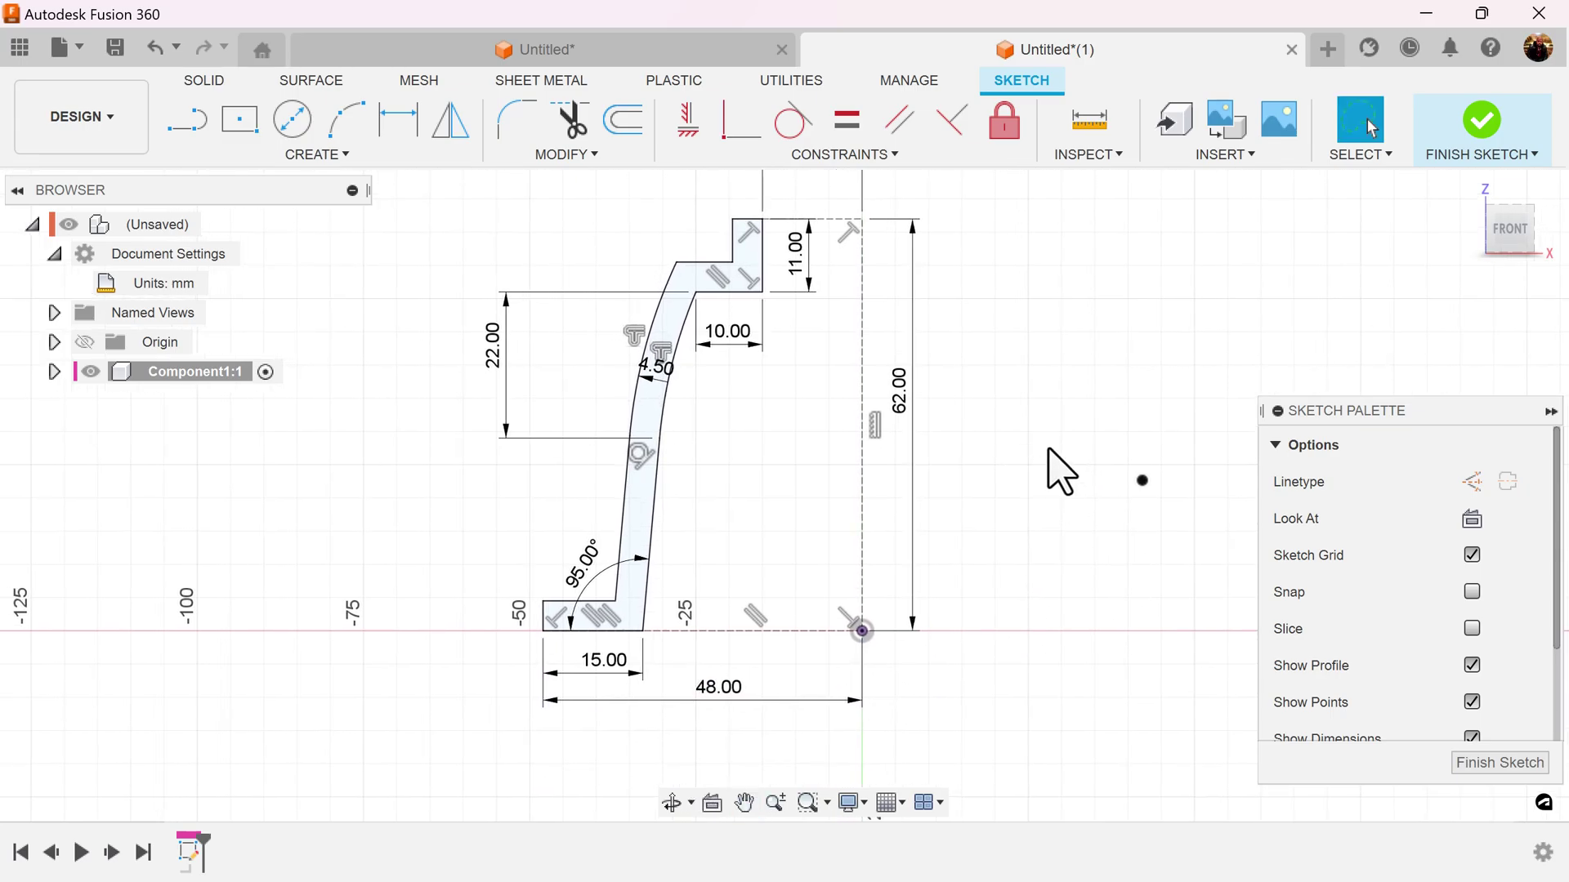
left_click(1510, 763)
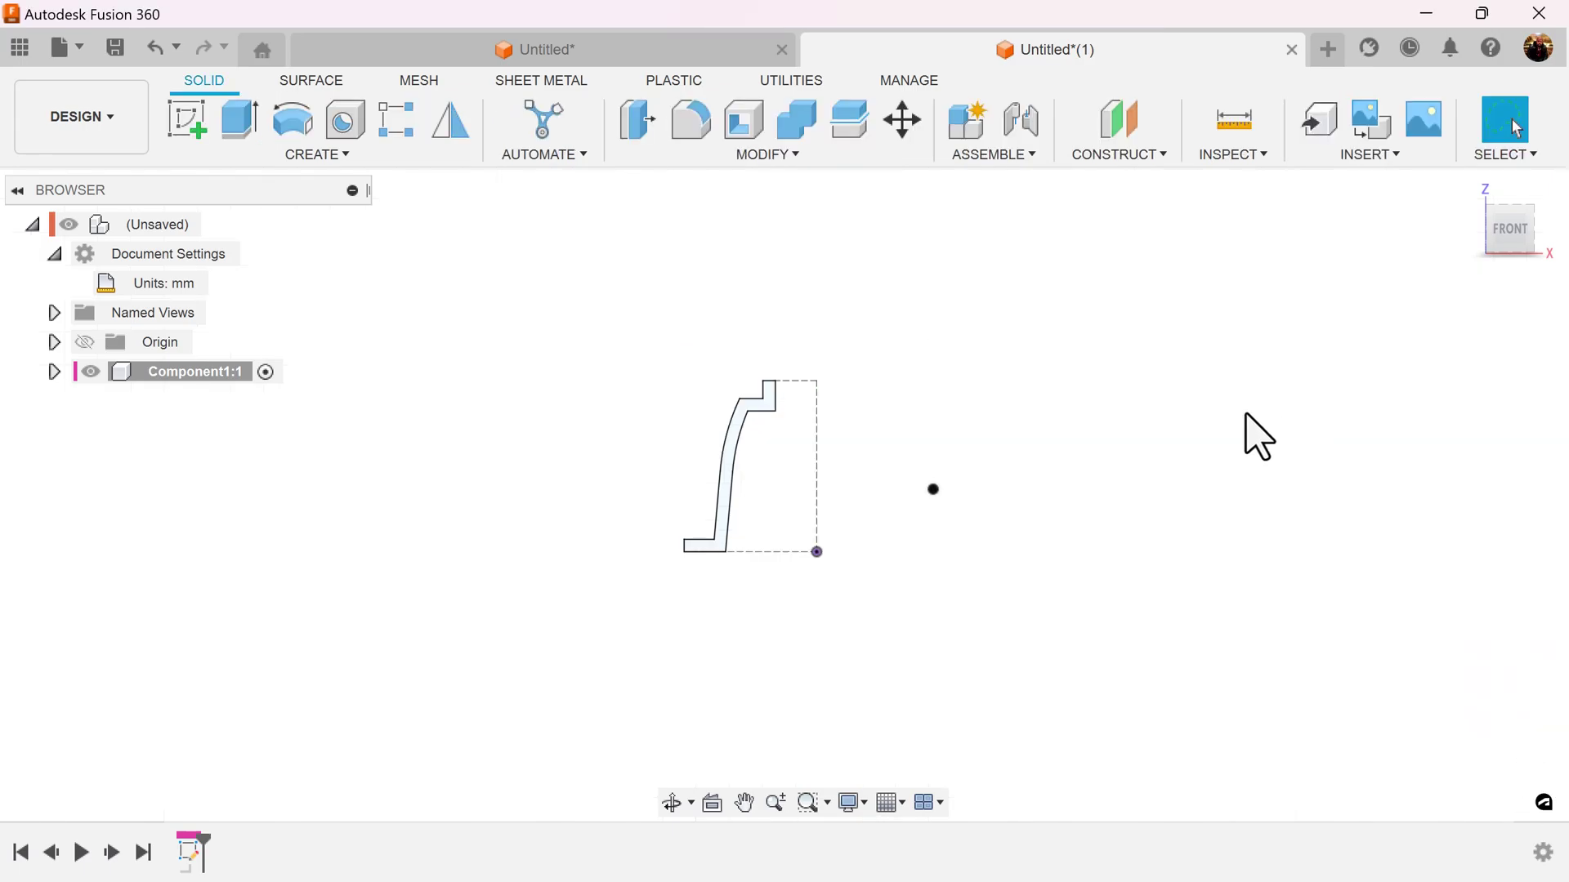
Step: Revolve the closed profile 360 degrees around the vertical construction line as a new body
left_click(291, 123)
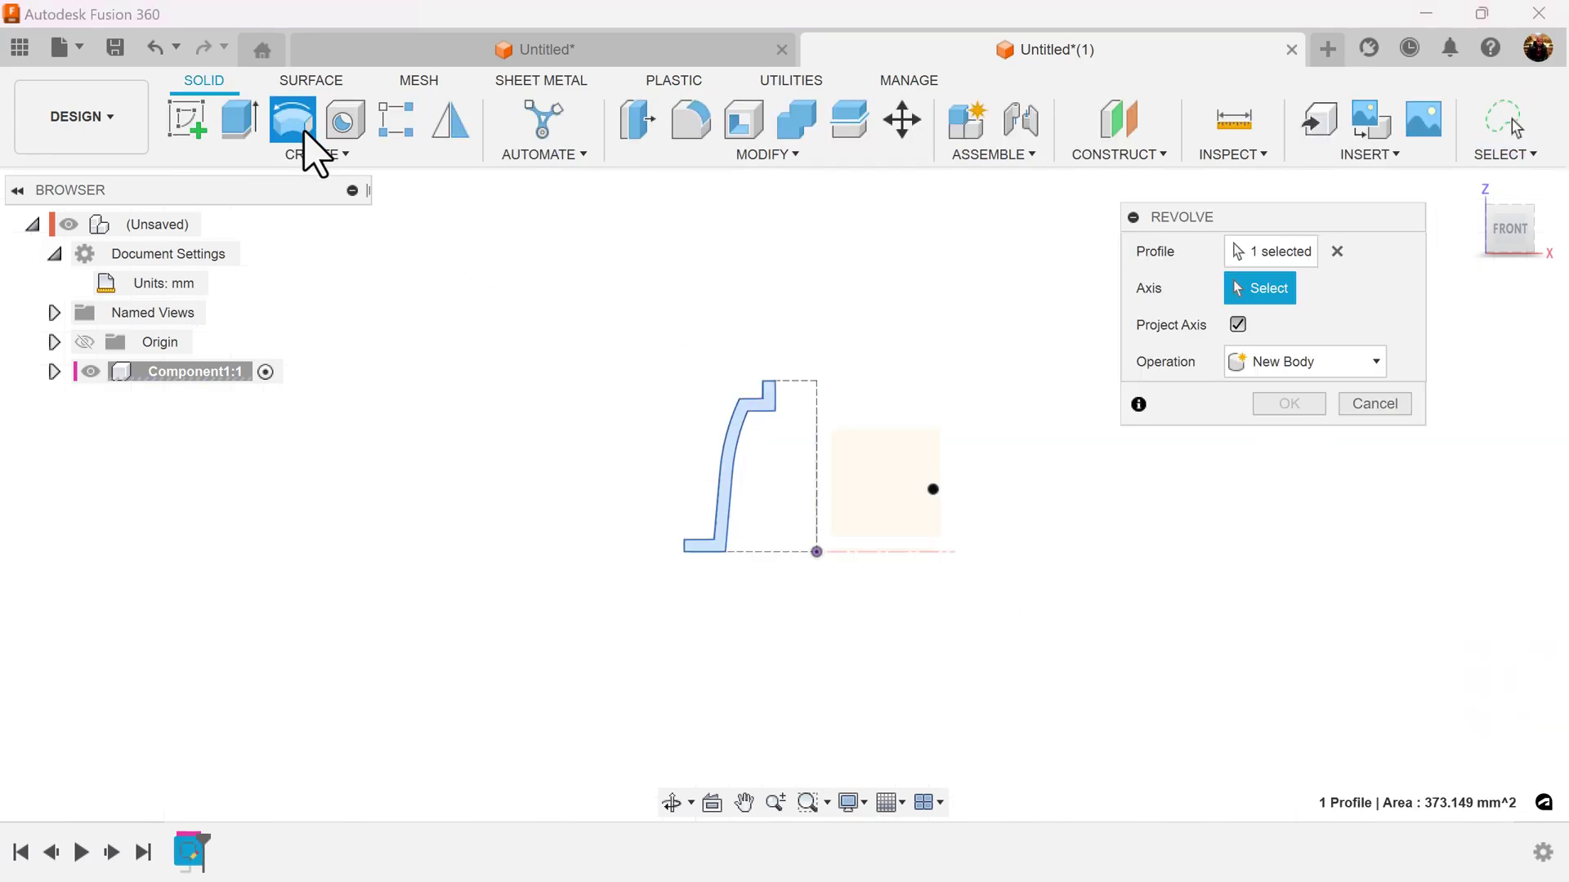
left_click(817, 439)
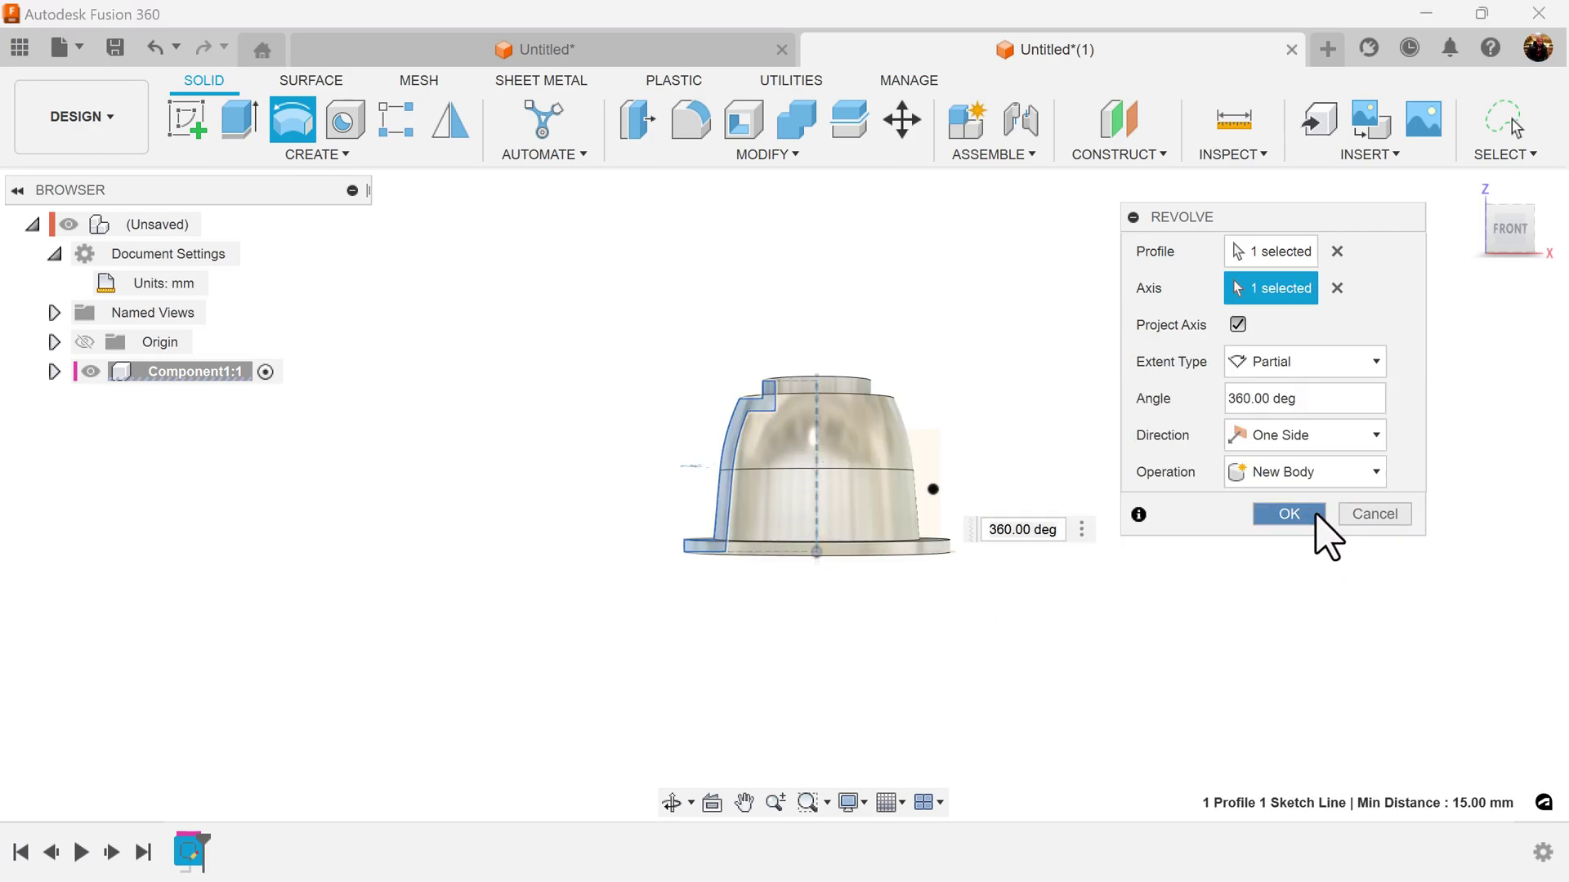
left_click(1288, 514)
Step: View the body from above and start a new sketch on the upper face of its outer base flange
left_click(1483, 194)
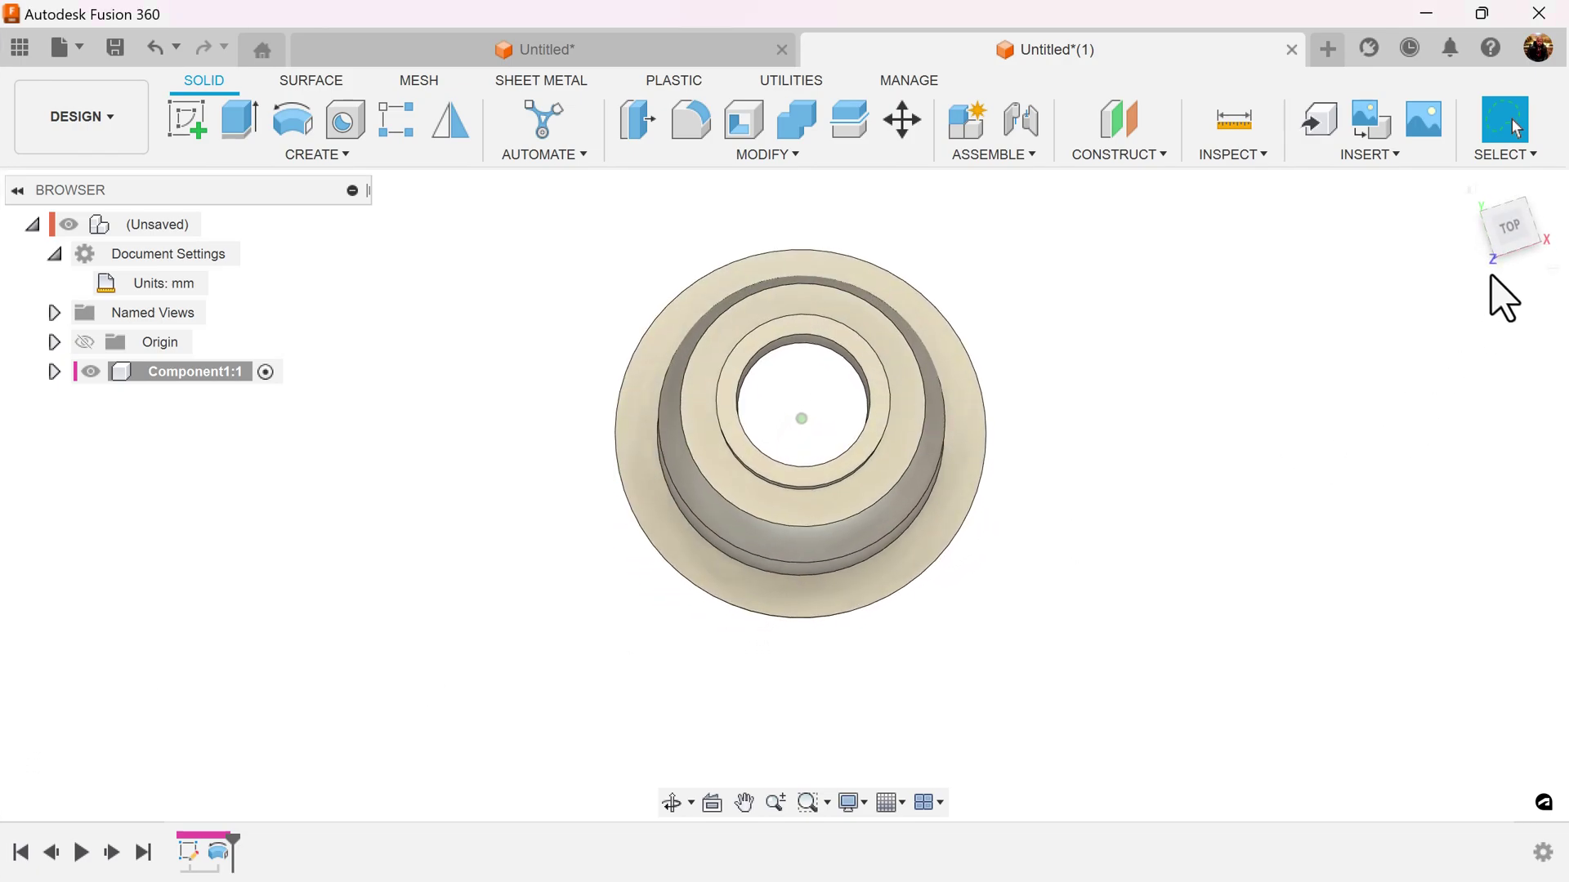
left_click(1516, 241)
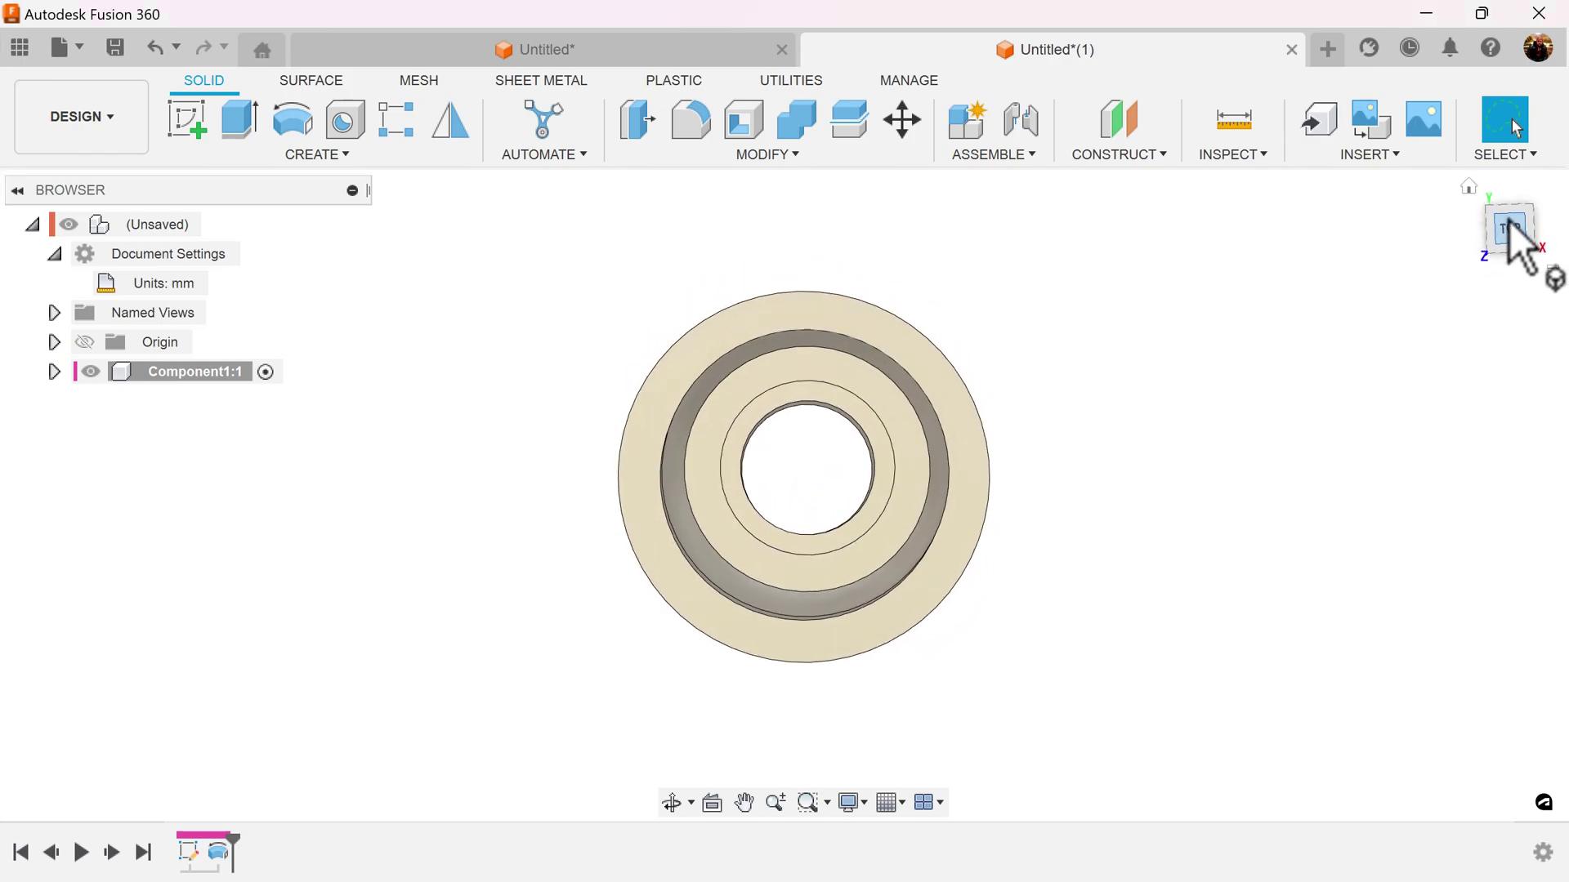
left_click(187, 123)
left_click(854, 384)
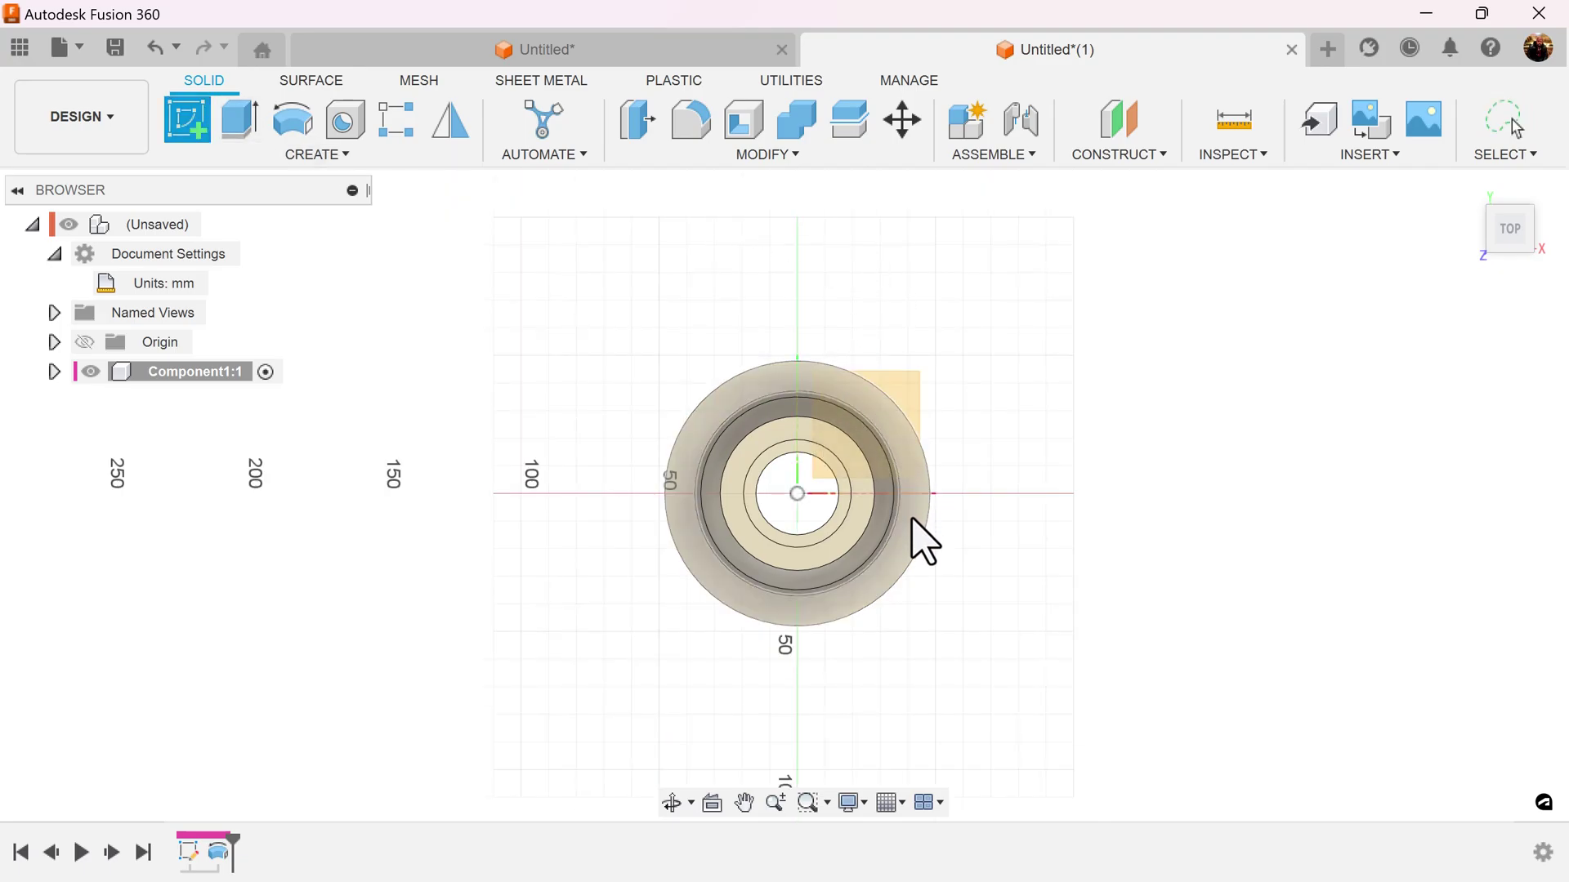
left_click(923, 538)
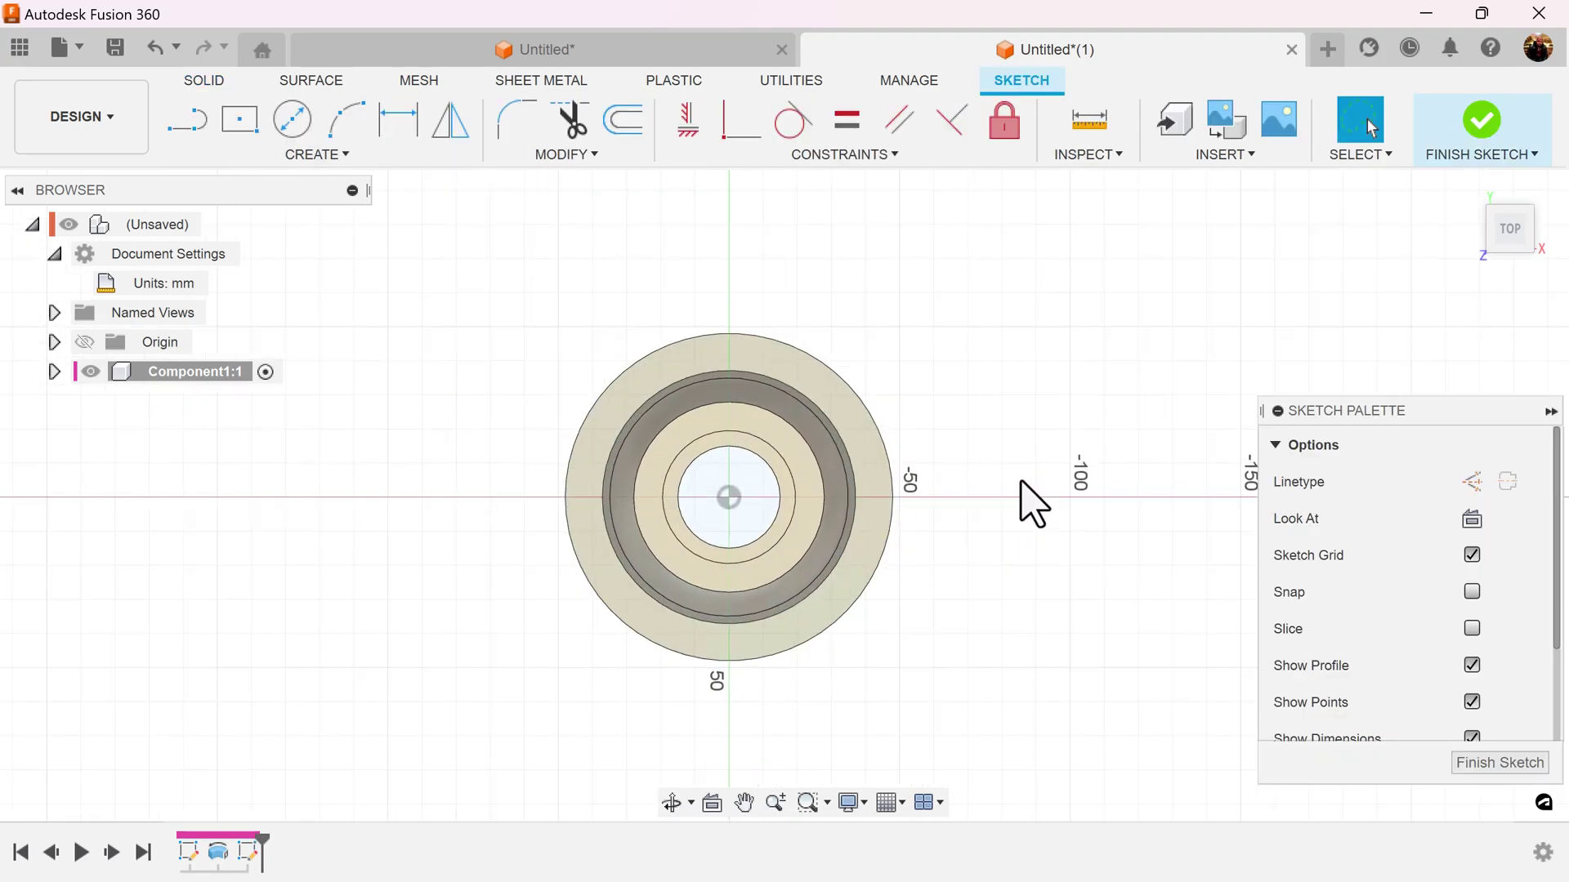
Step: Draw a horizontal construction line 40.75 mm long from the origin out onto the flange, and switch construction linetype off
left_click(191, 123)
left_click(1471, 483)
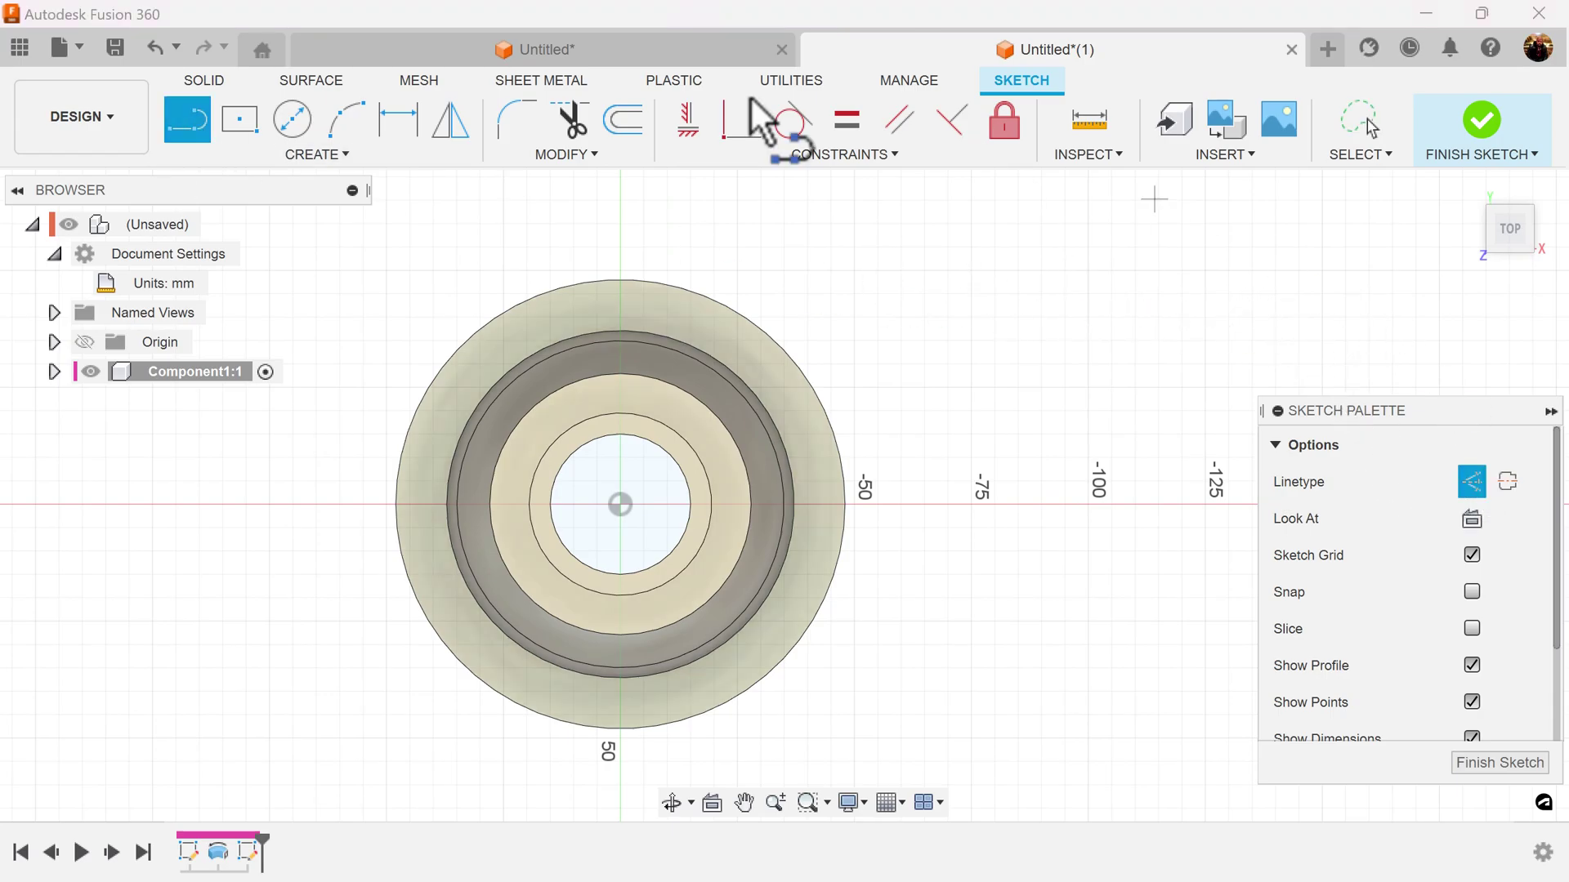
left_click(620, 502)
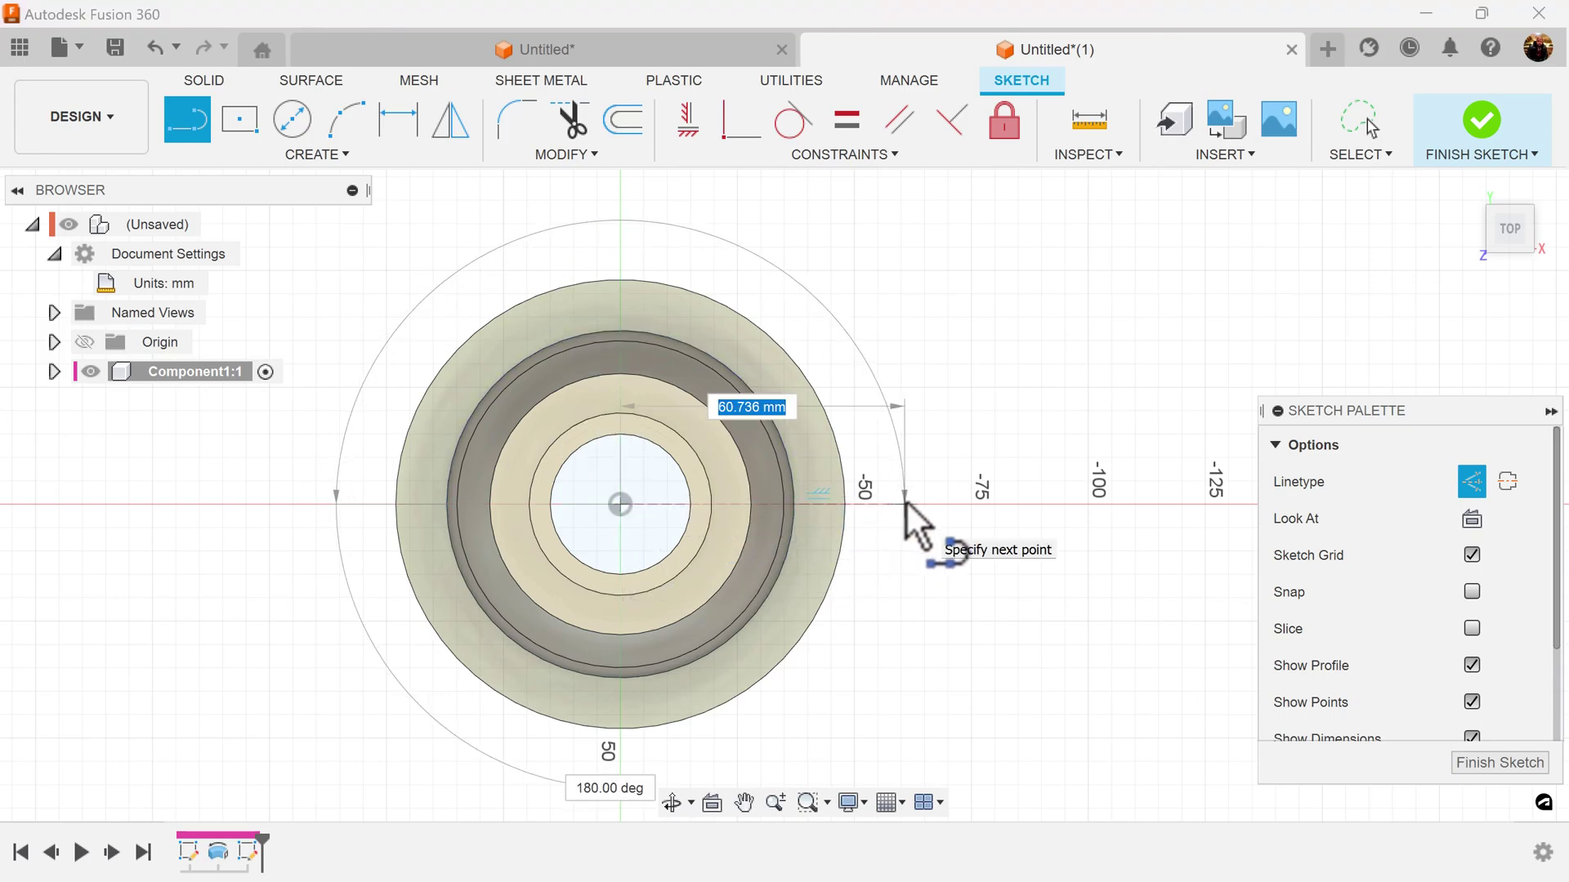
key("Tab")
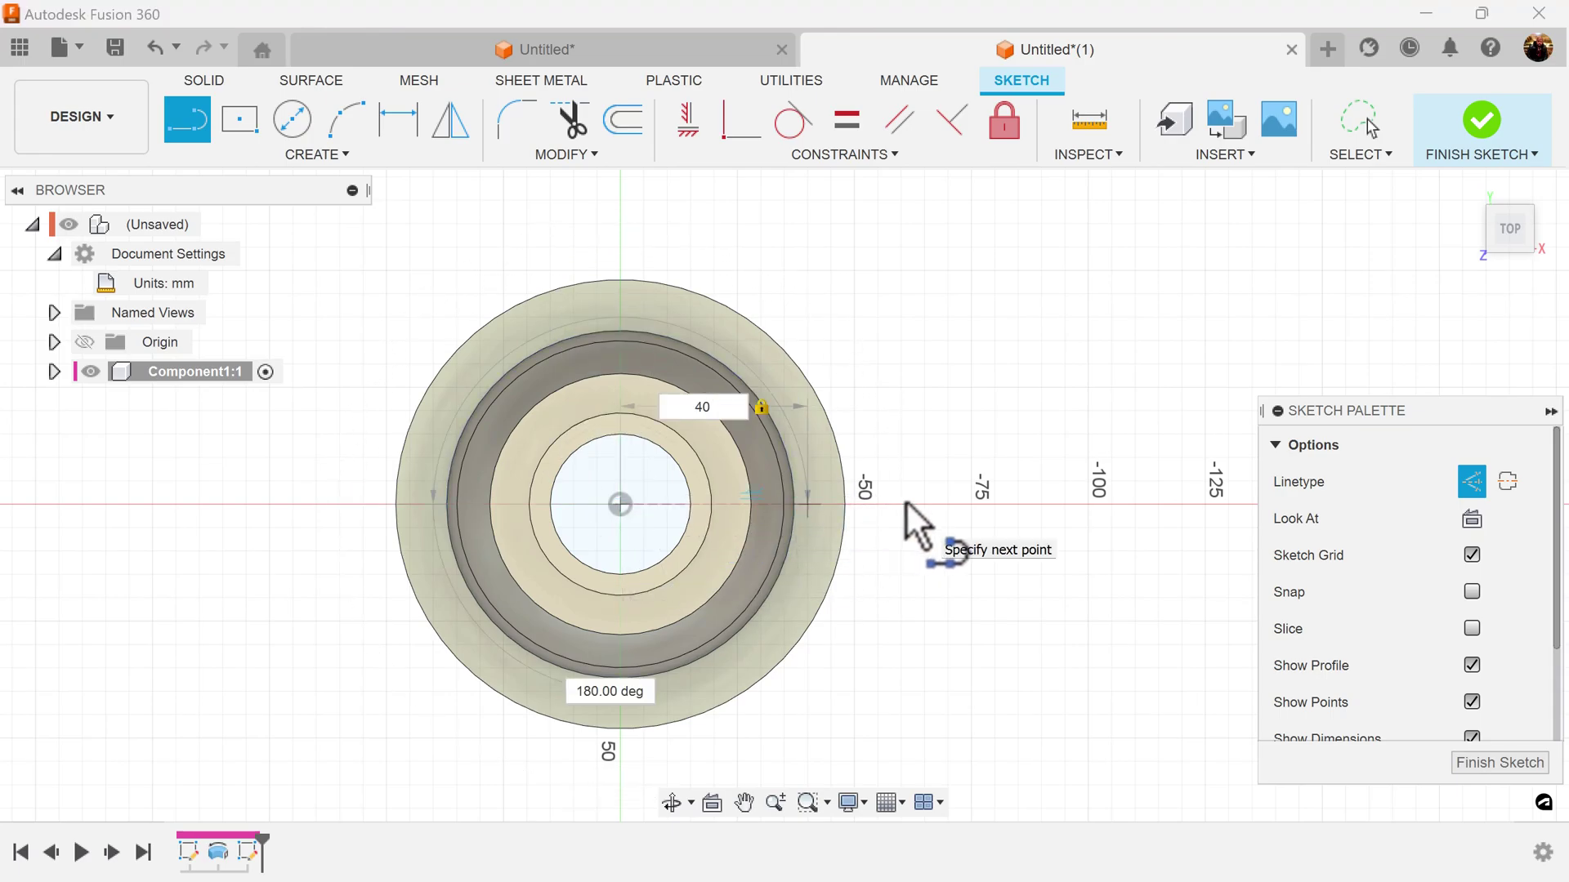
type("5")
key("Return")
key("Escape")
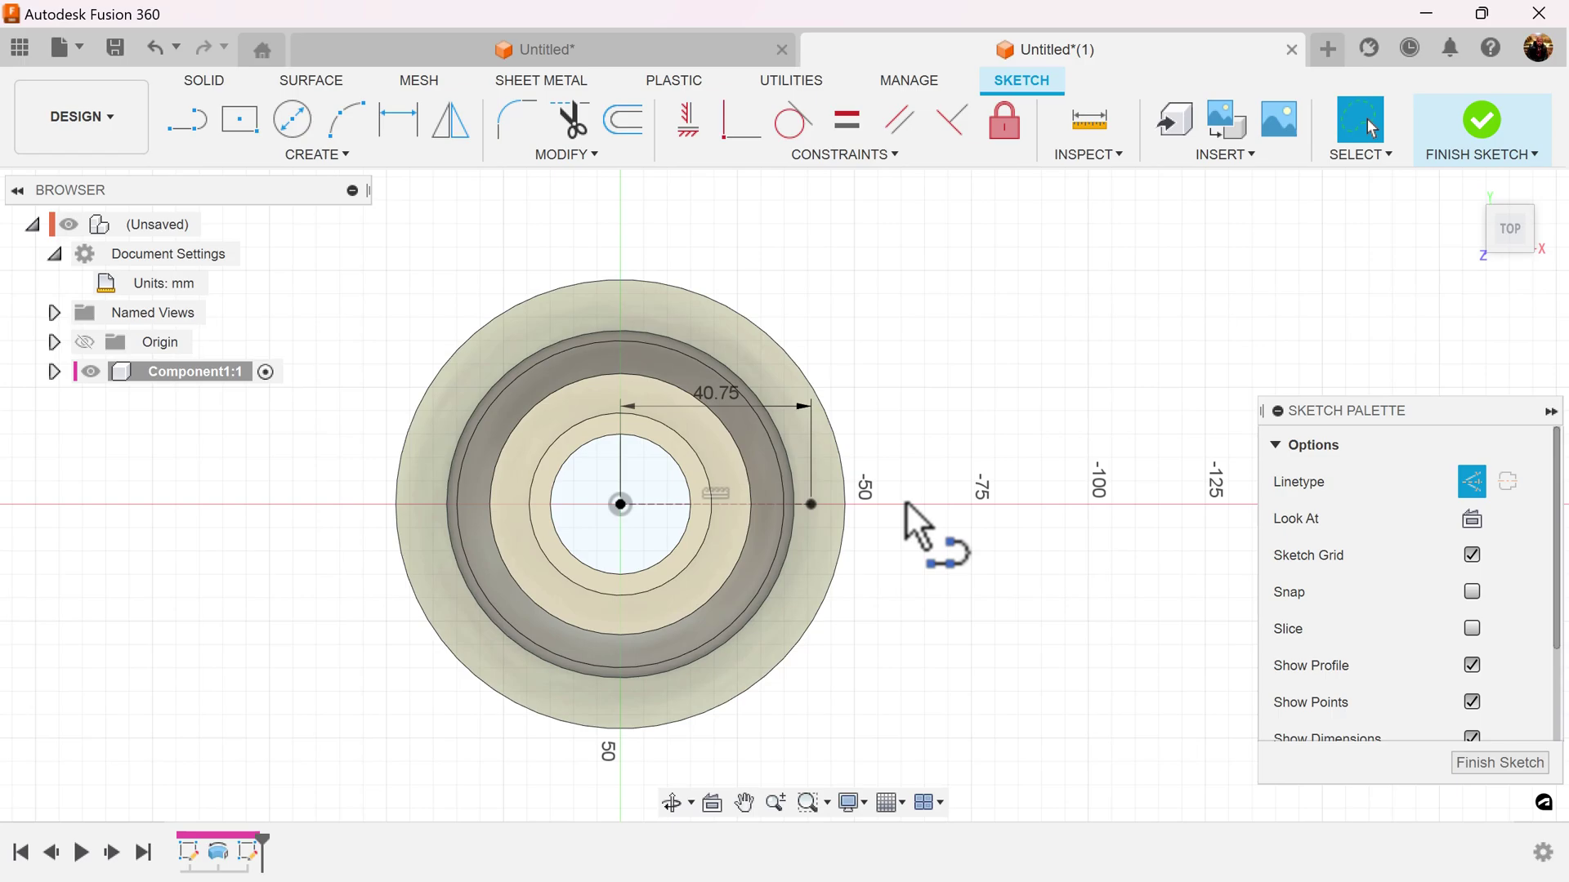
left_click(1471, 483)
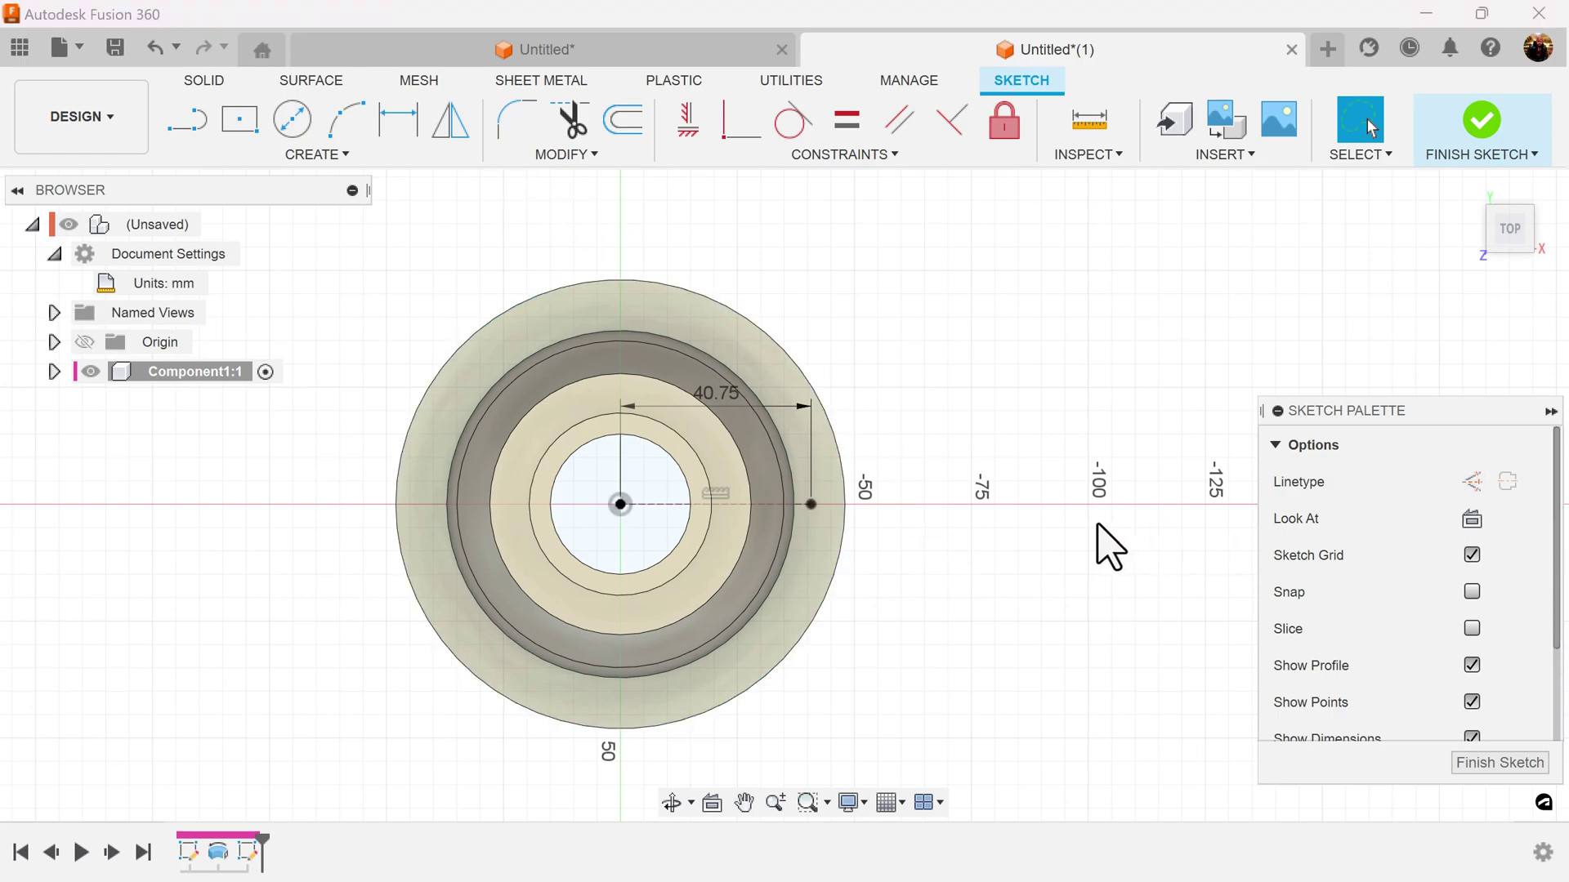
Step: Draw a 6 mm diameter circle centred on the outer end of the construction line
left_click(292, 123)
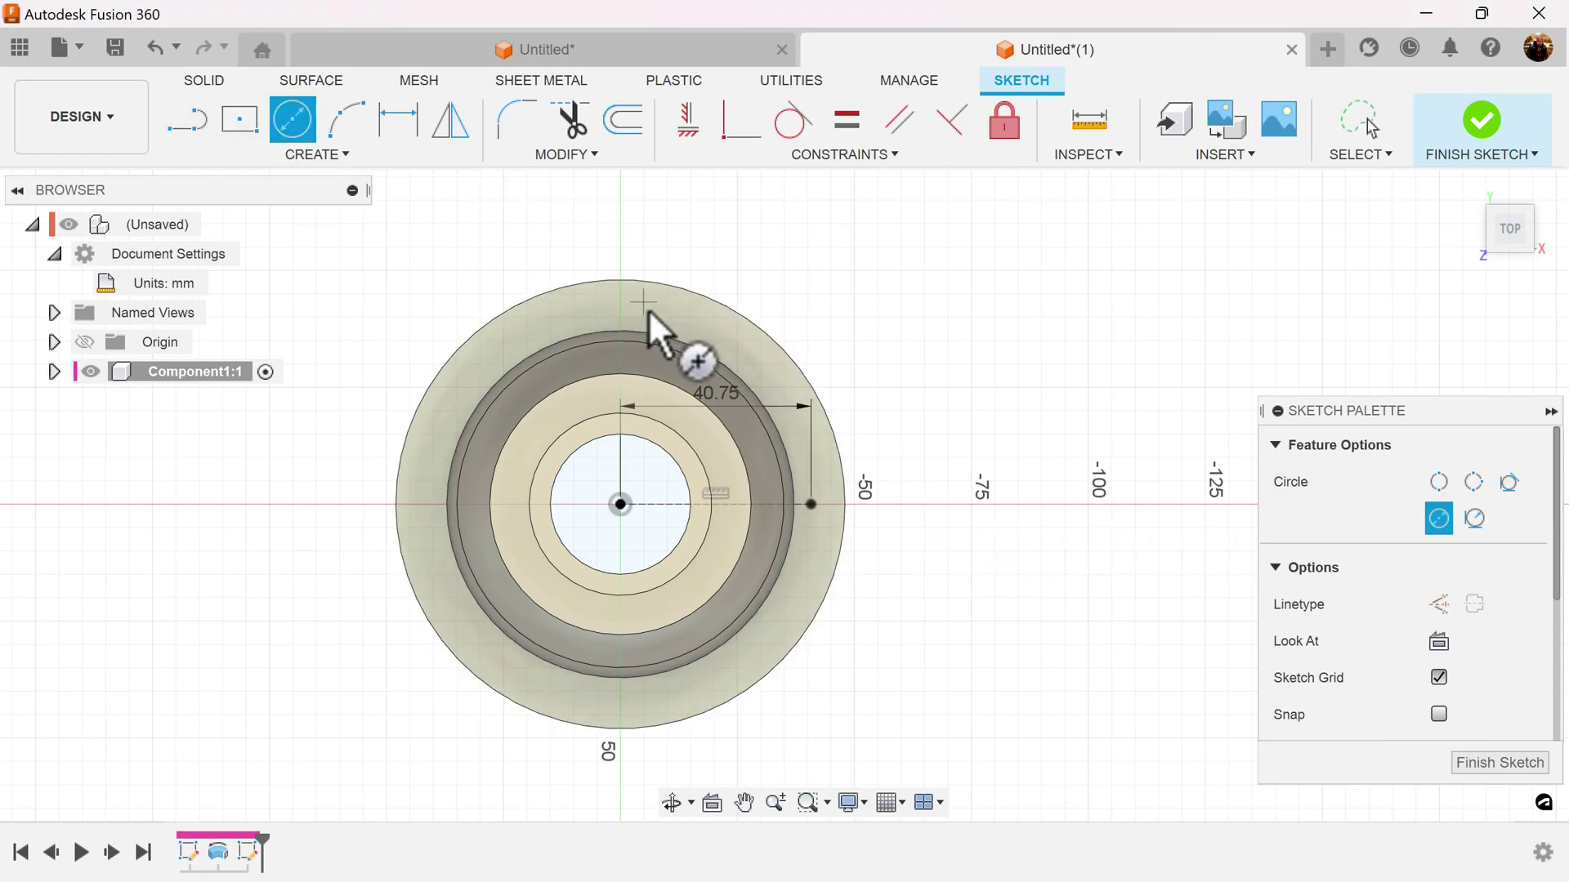
scroll(811, 504, "up", 3)
left_click(813, 503)
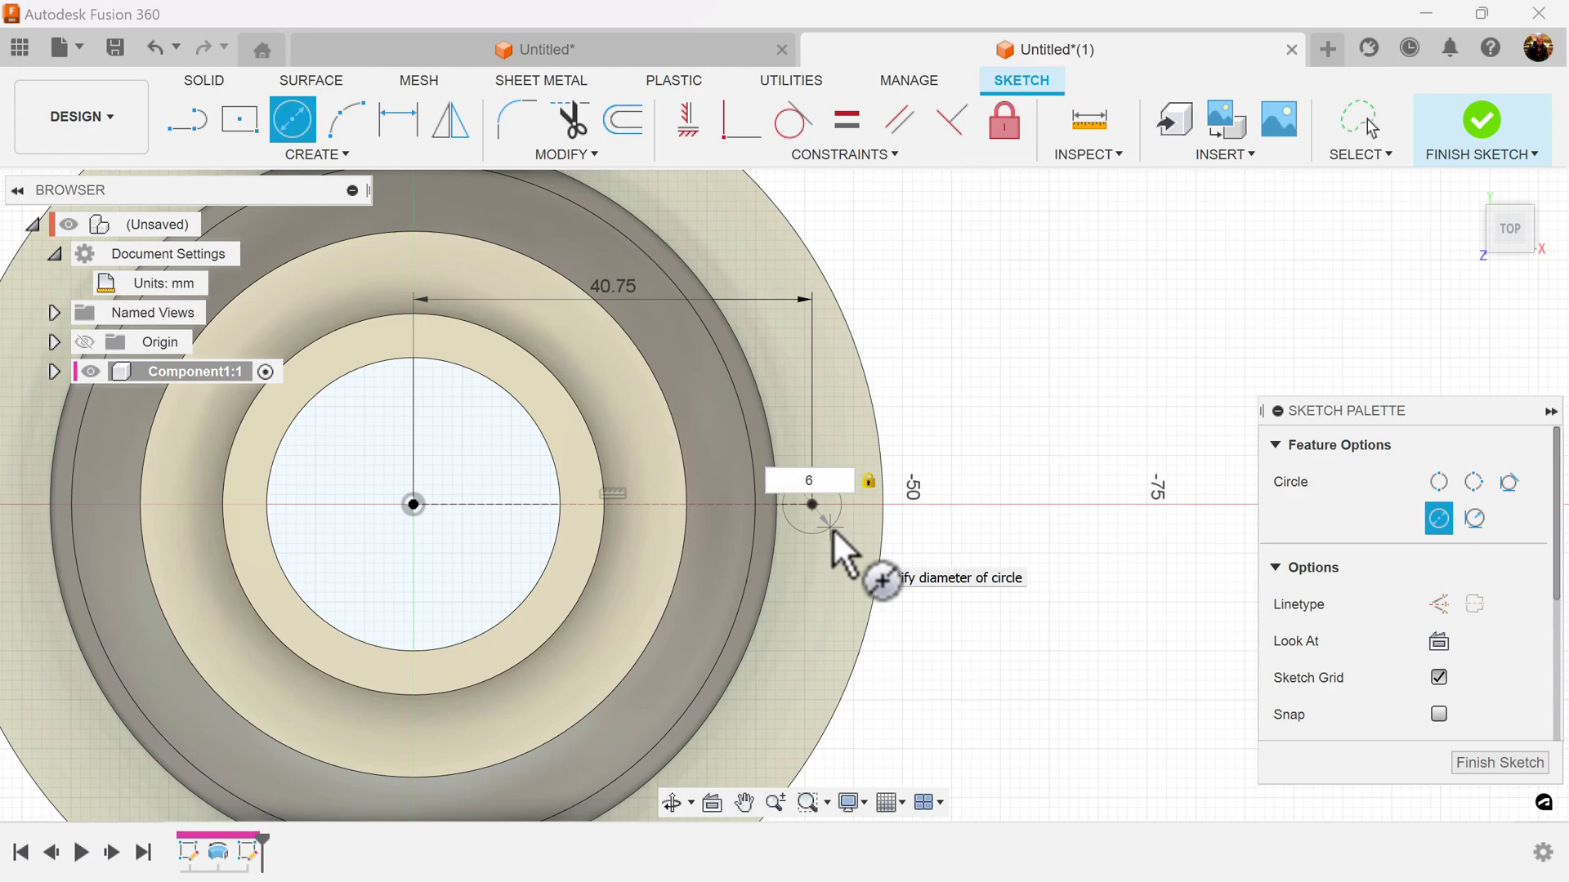
key("Return")
key("Escape")
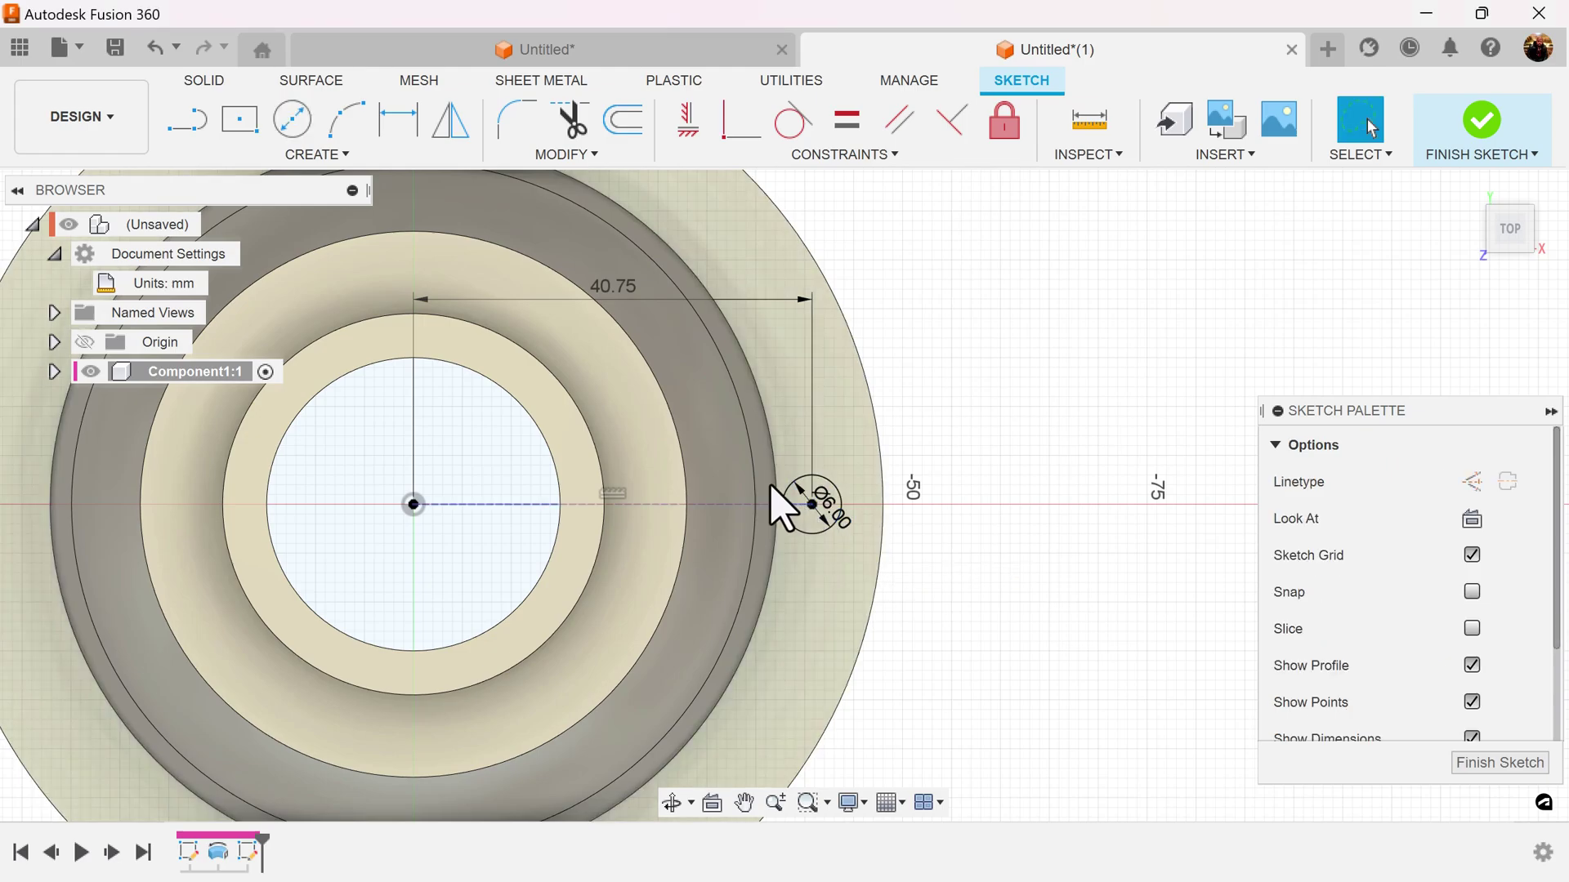
Step: Add a 16 mm diameter circle concentric with the 6 mm circle
left_click(292, 122)
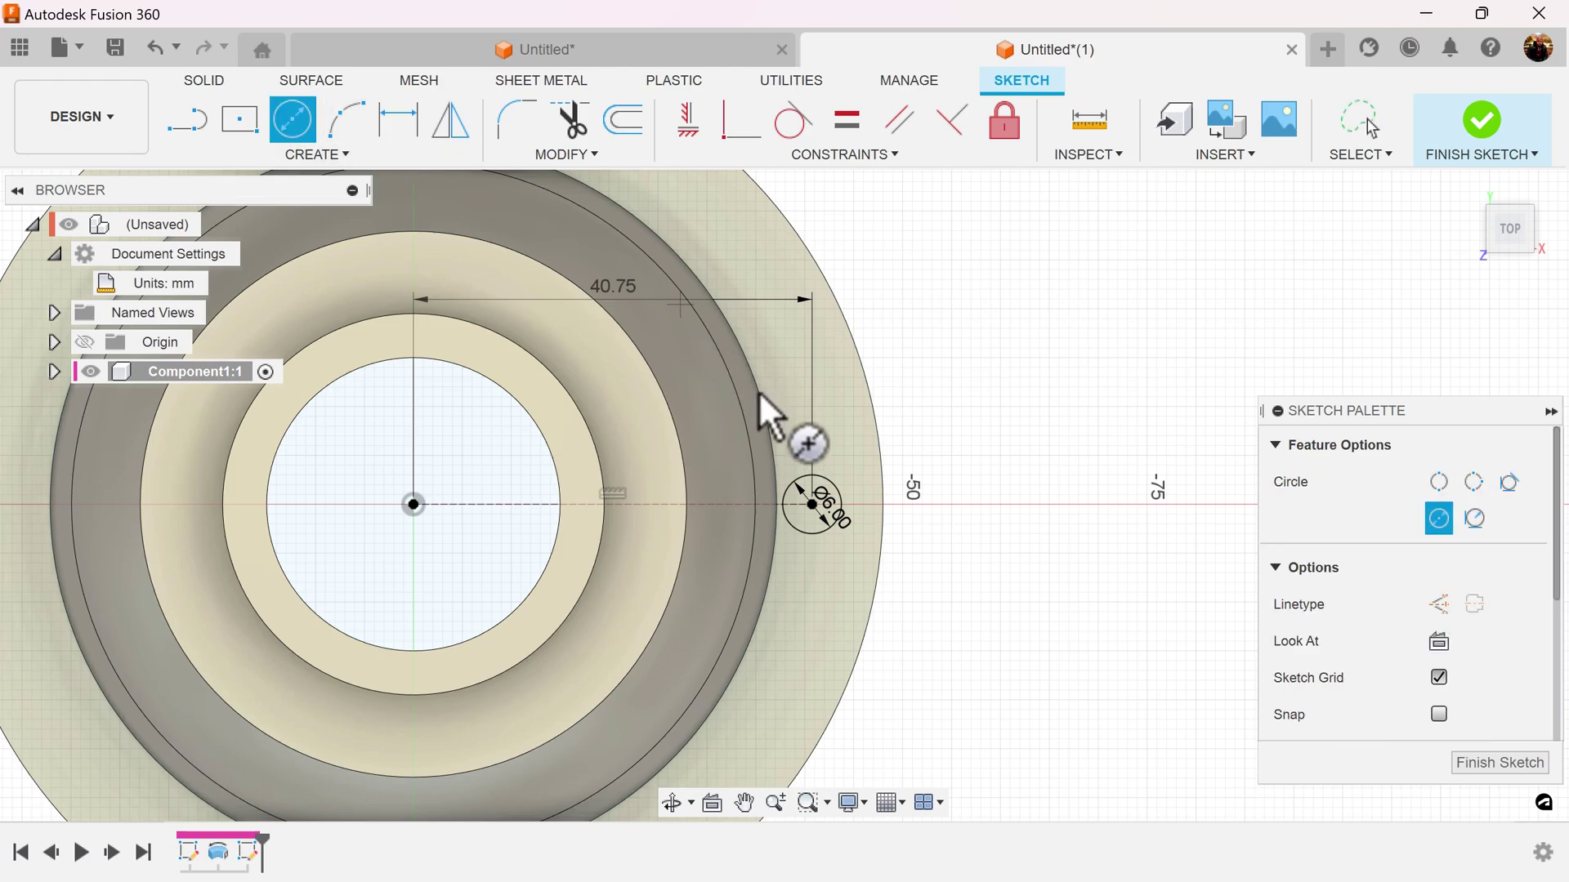
left_click(811, 505)
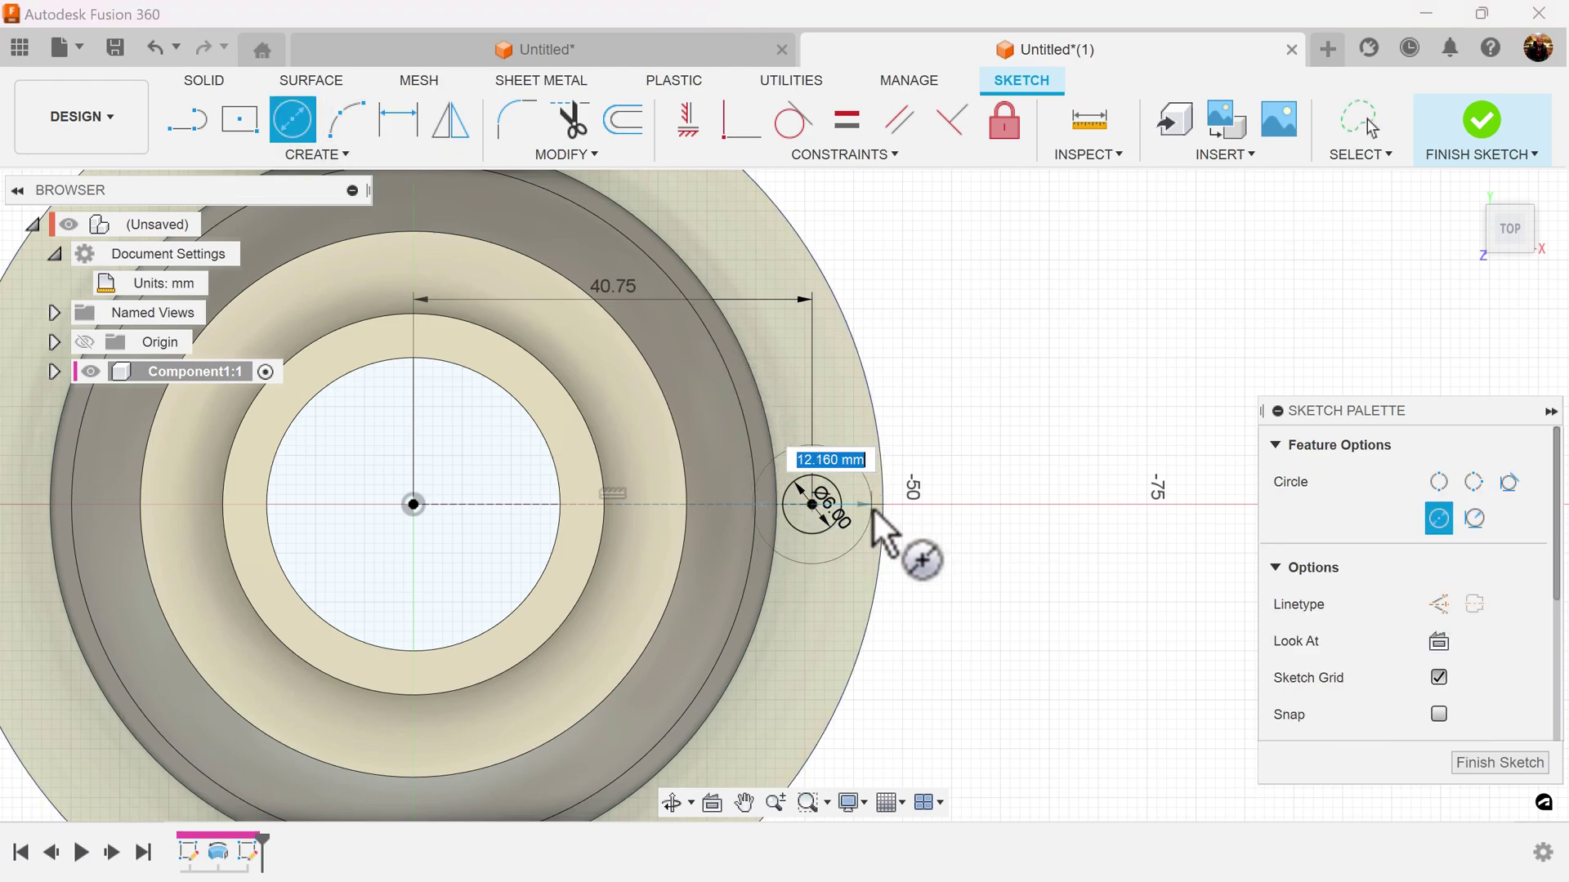
type("16")
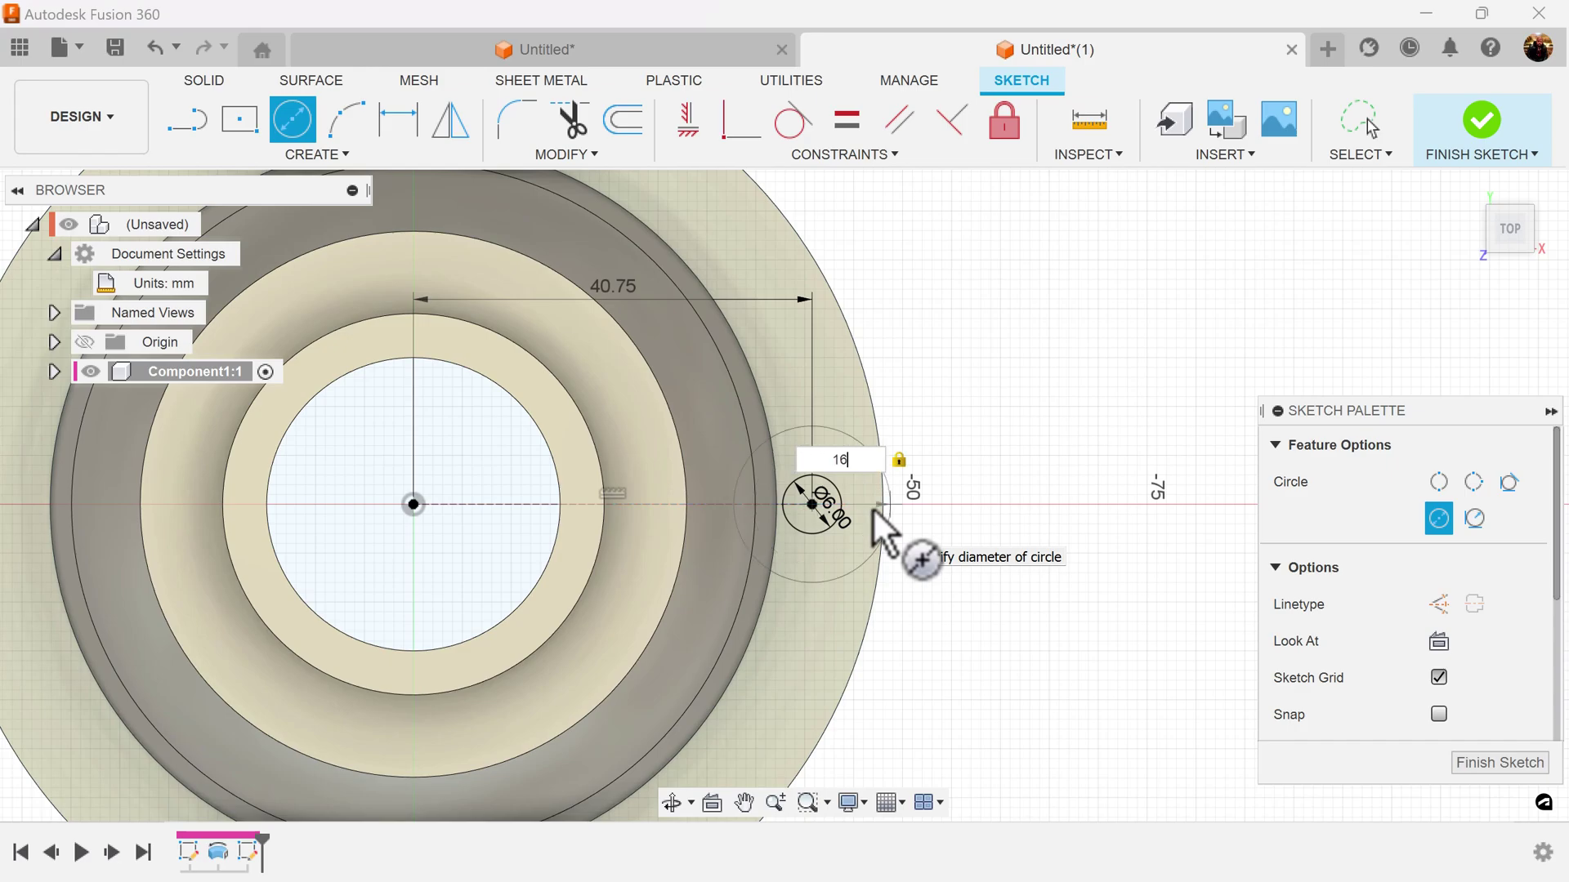
key("Return")
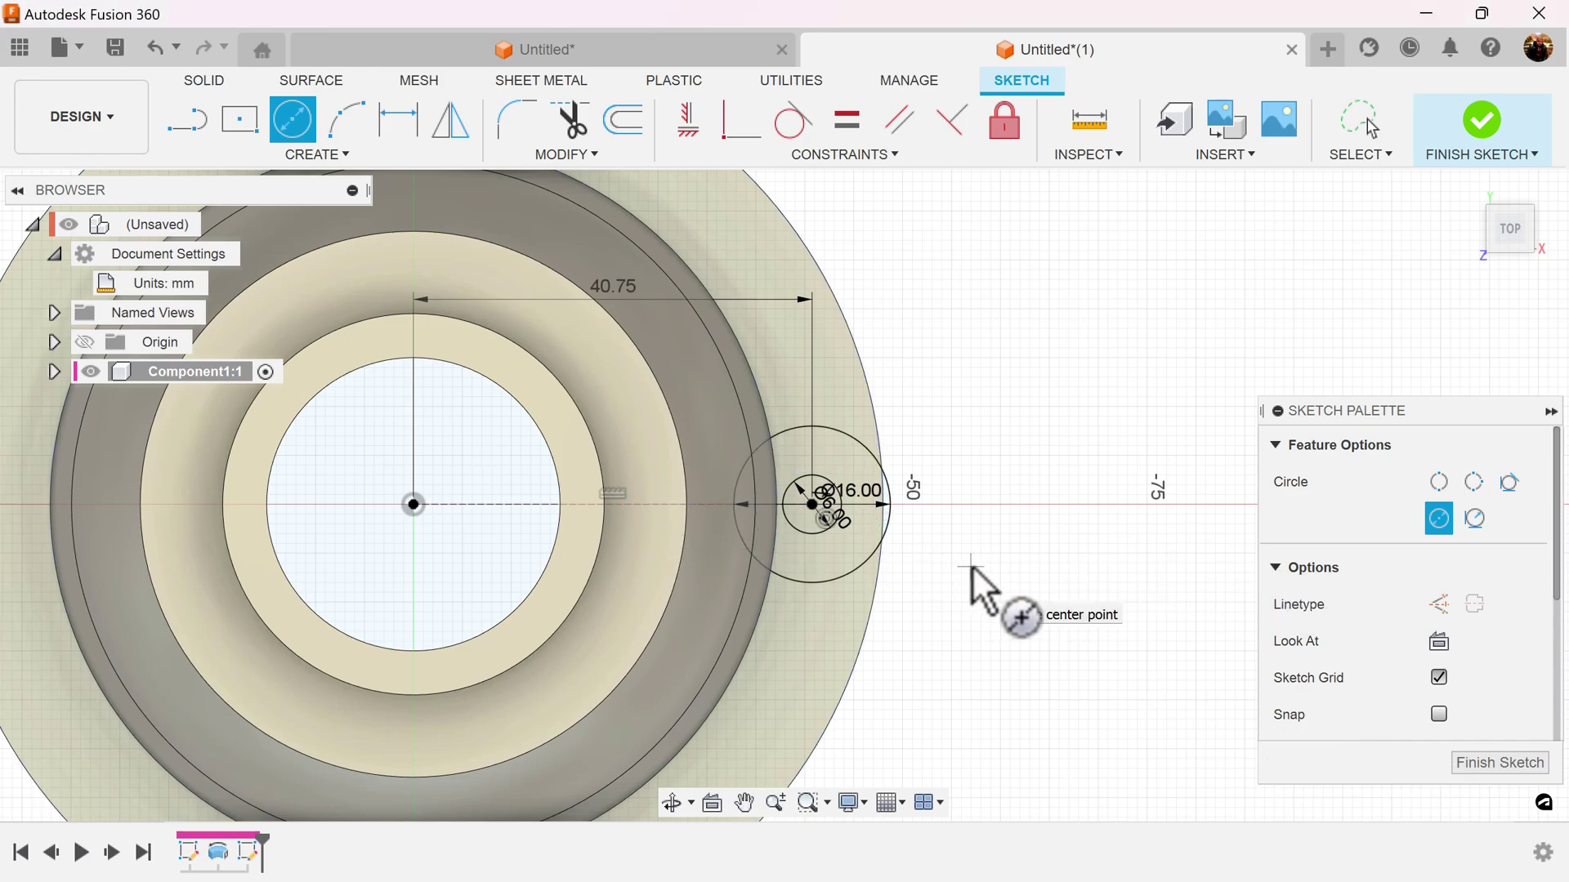
key("Escape")
Step: Move the 16 mm and 6 mm diameter dimensions outside the circles and finish the sketch
left_click_drag(872, 501, 952, 525)
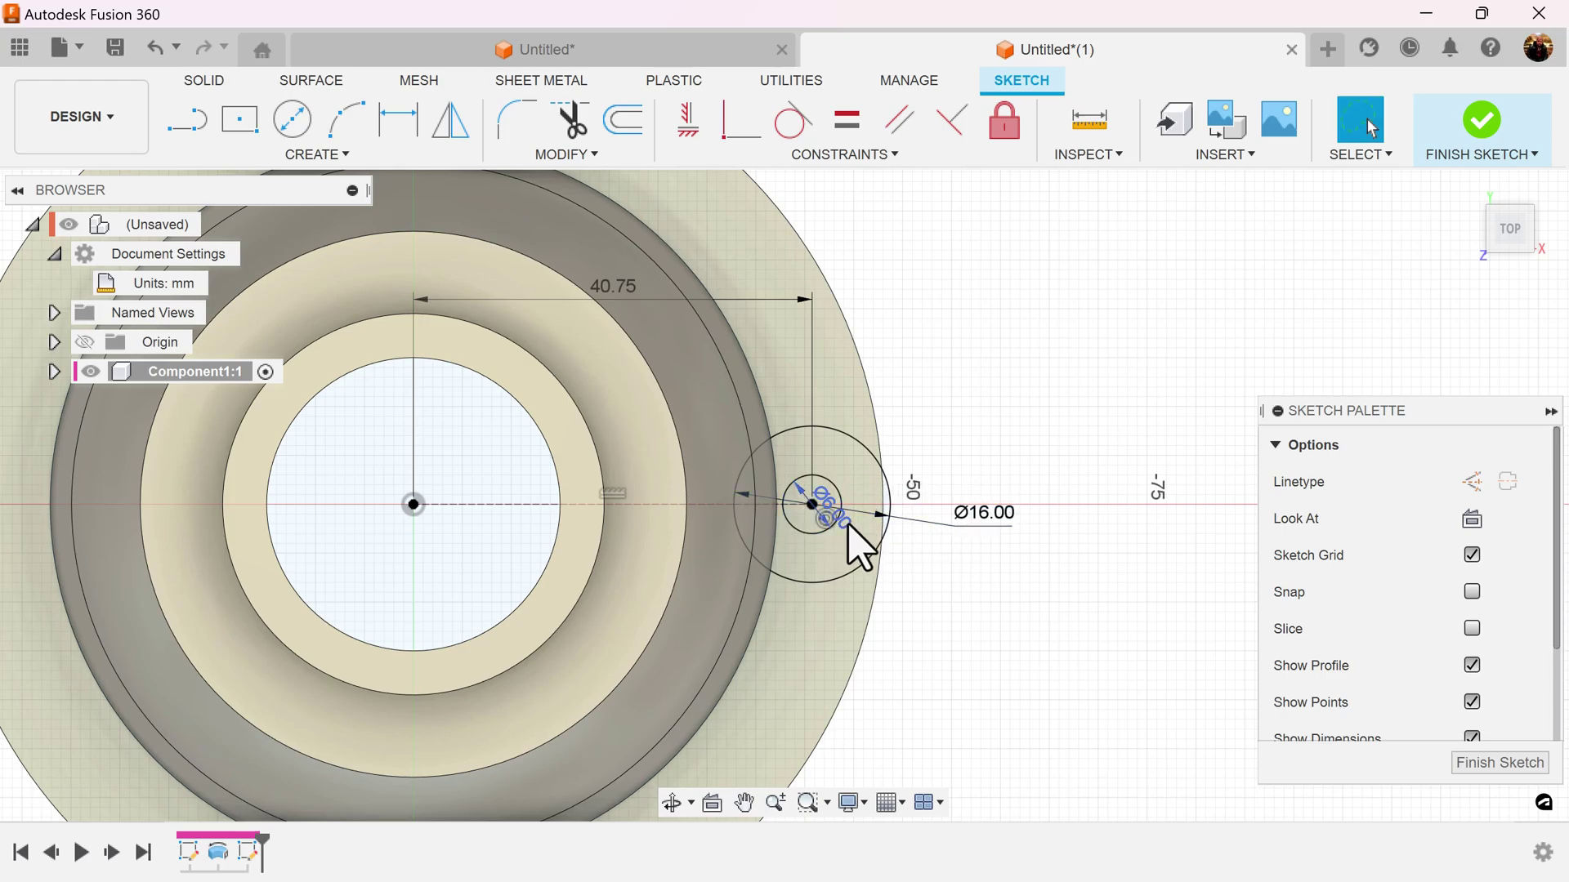
left_click_drag(858, 546, 930, 603)
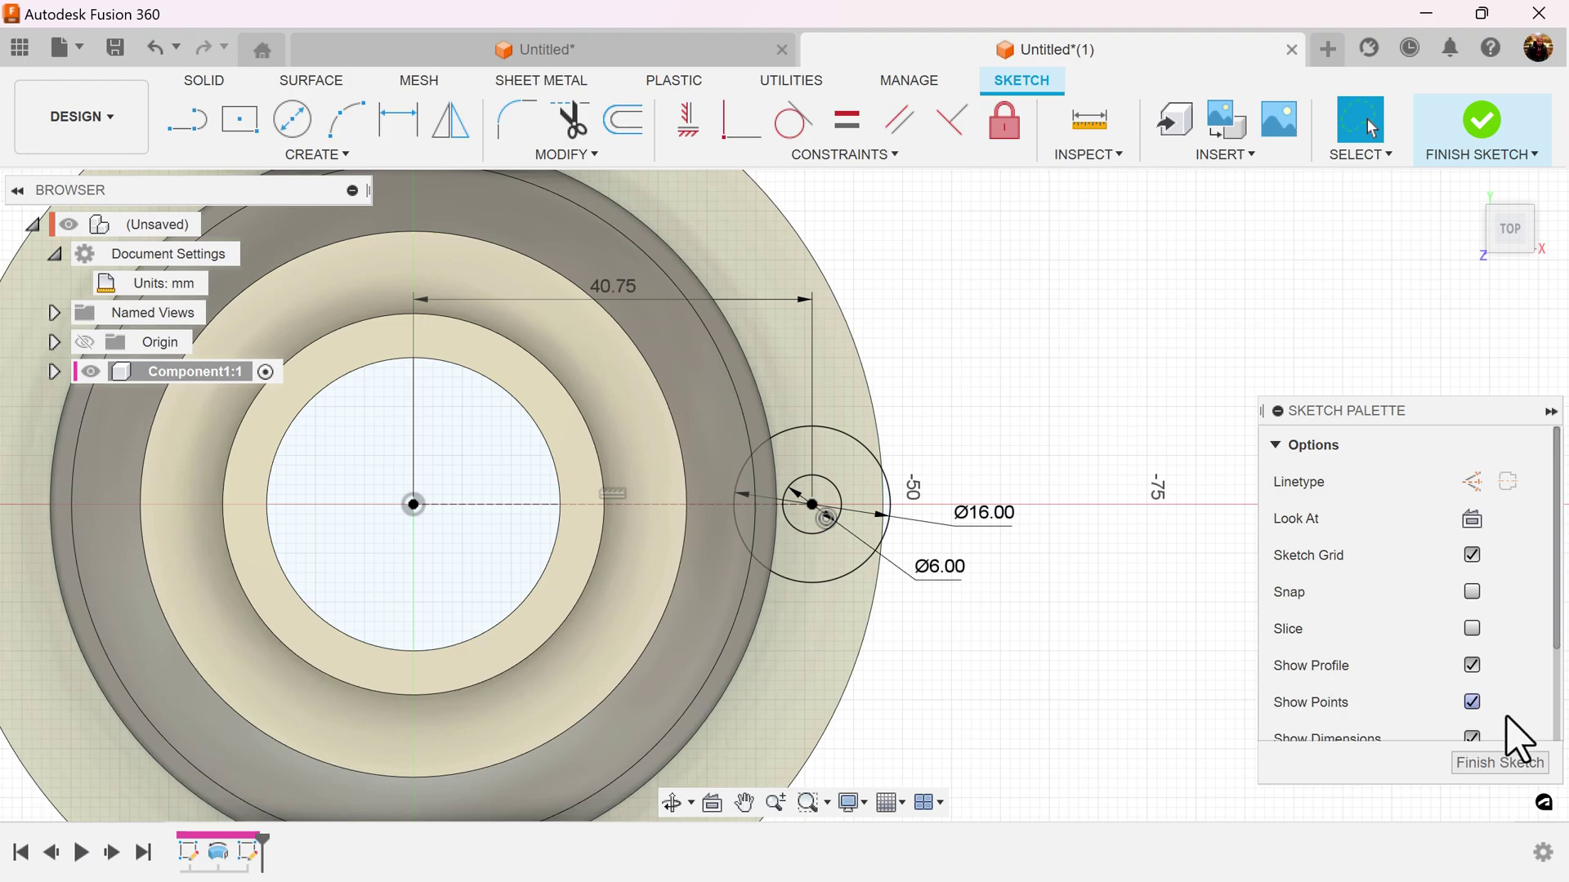
left_click(1518, 764)
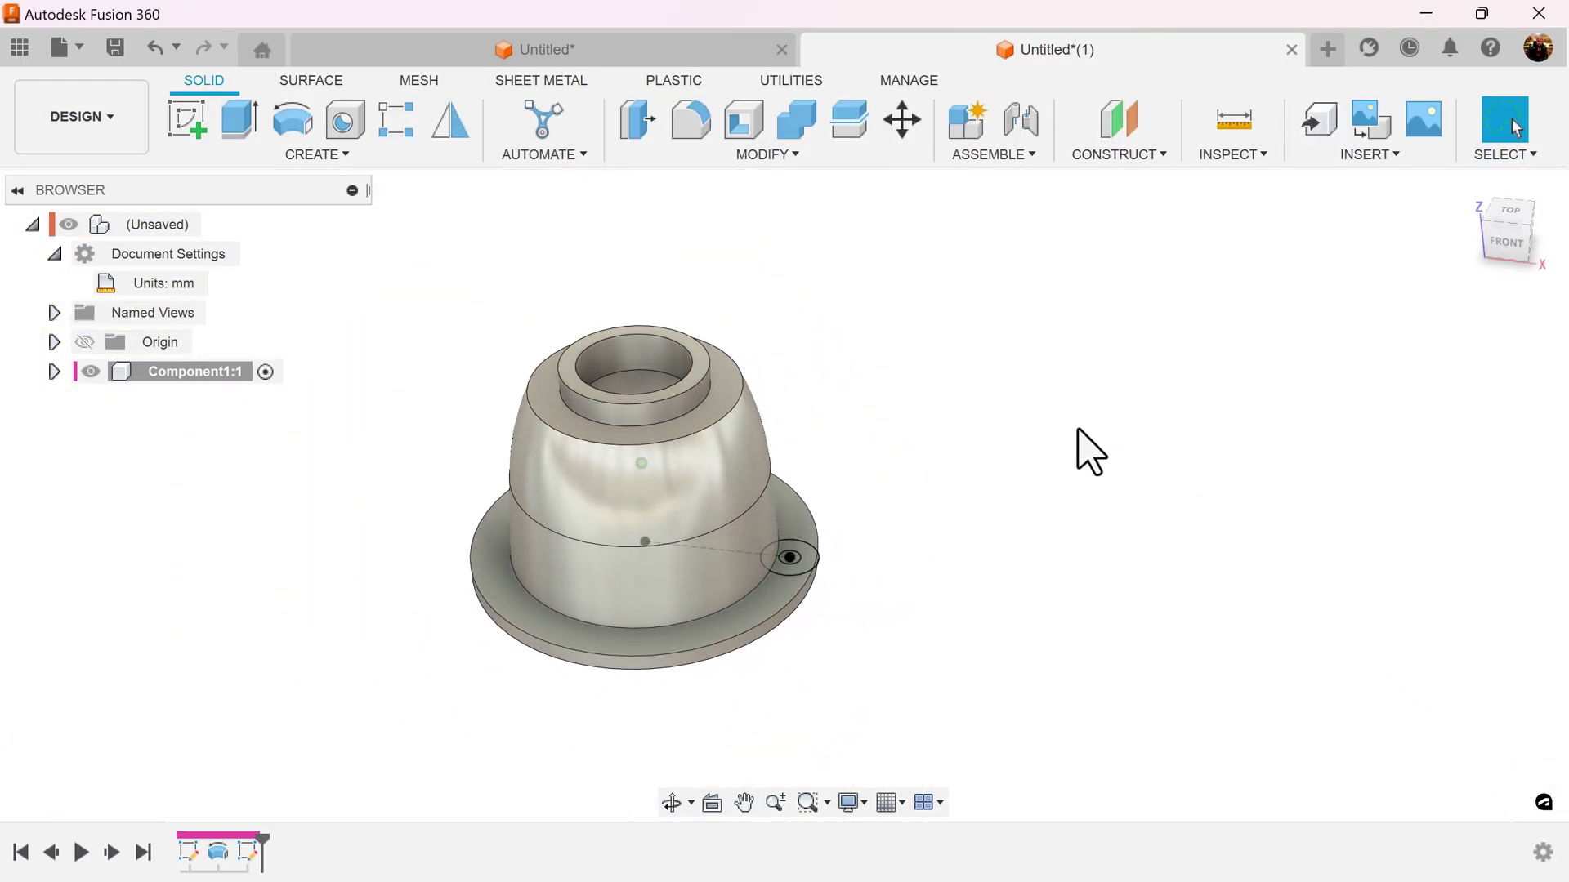
Step: Extrude the ring area between the 6 mm and 16 mm circles 10 mm upward, joining it to the body
left_click(242, 129)
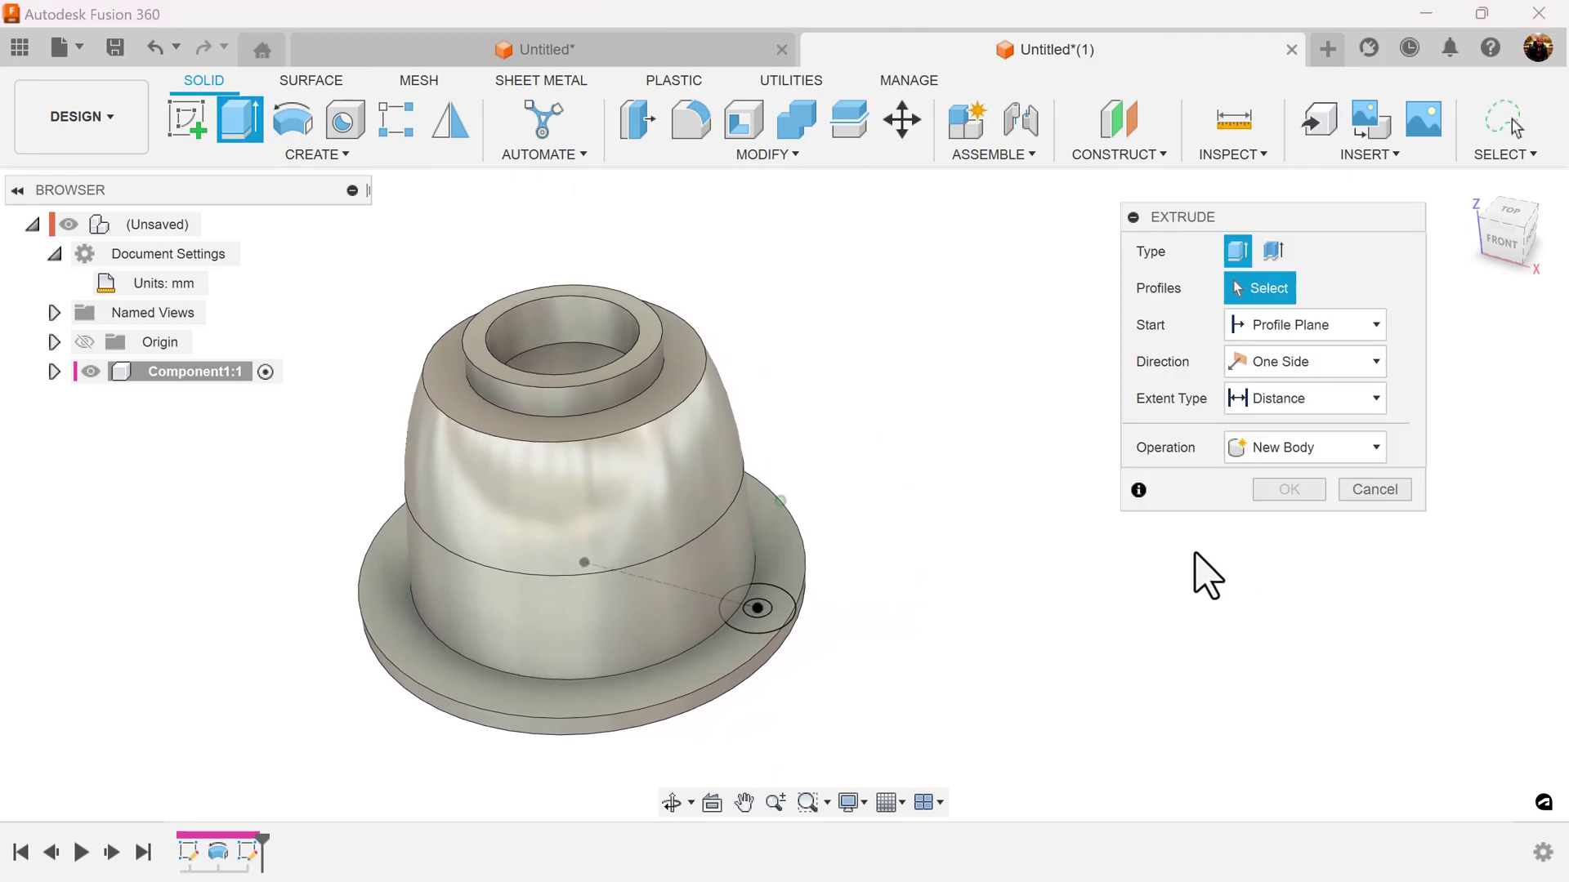
scroll(815, 578, "up", 2)
left_click(735, 627)
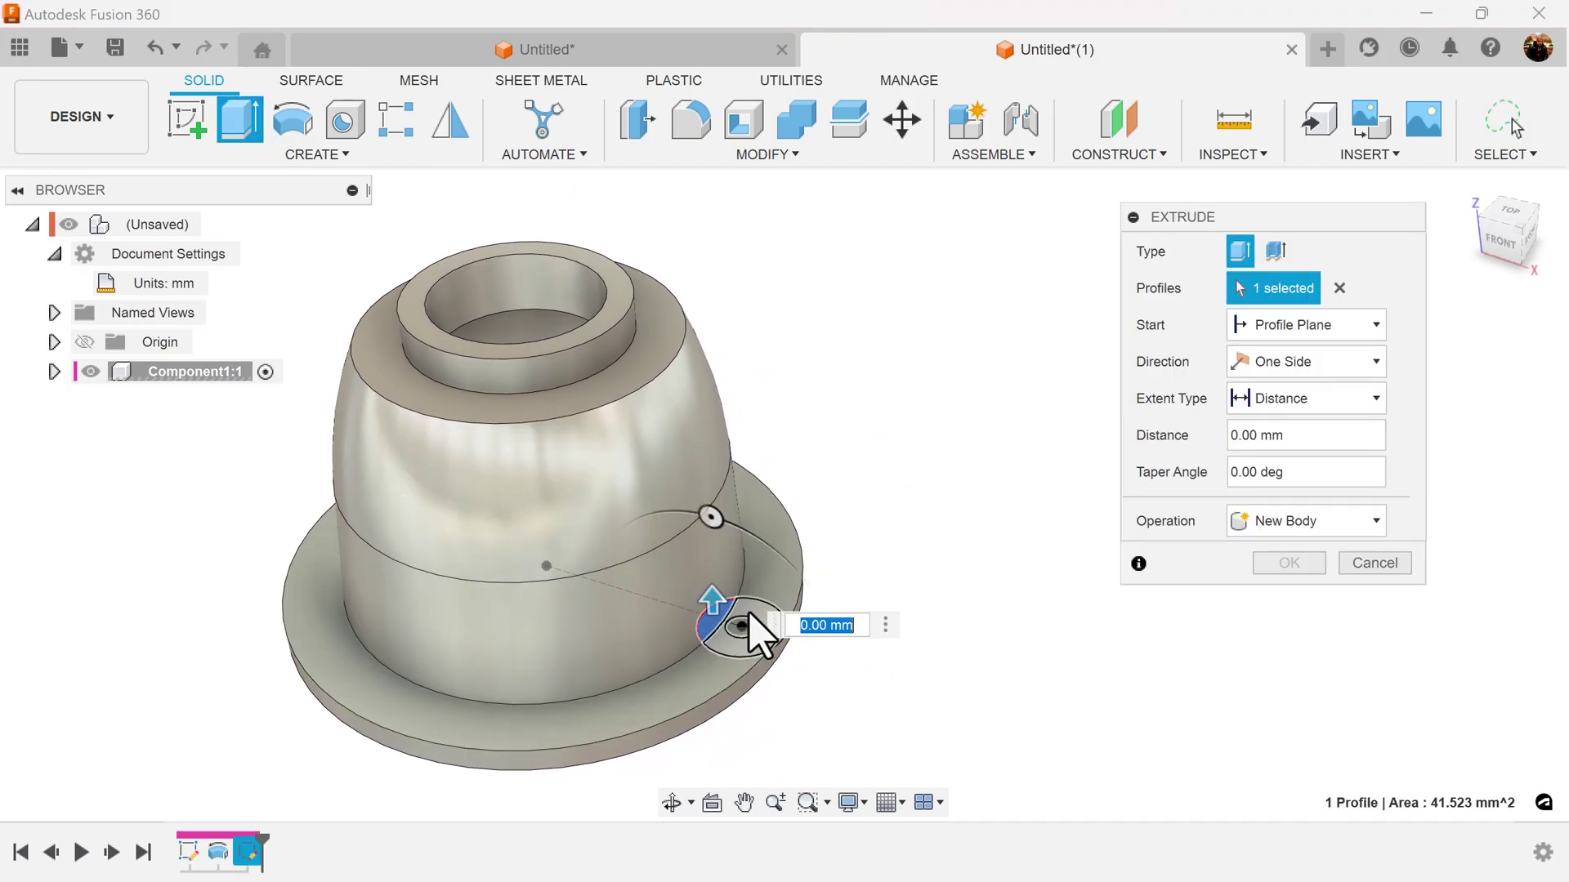
left_click(750, 631)
scroll(841, 695, "up", 3)
scroll(850, 711, "up", 2)
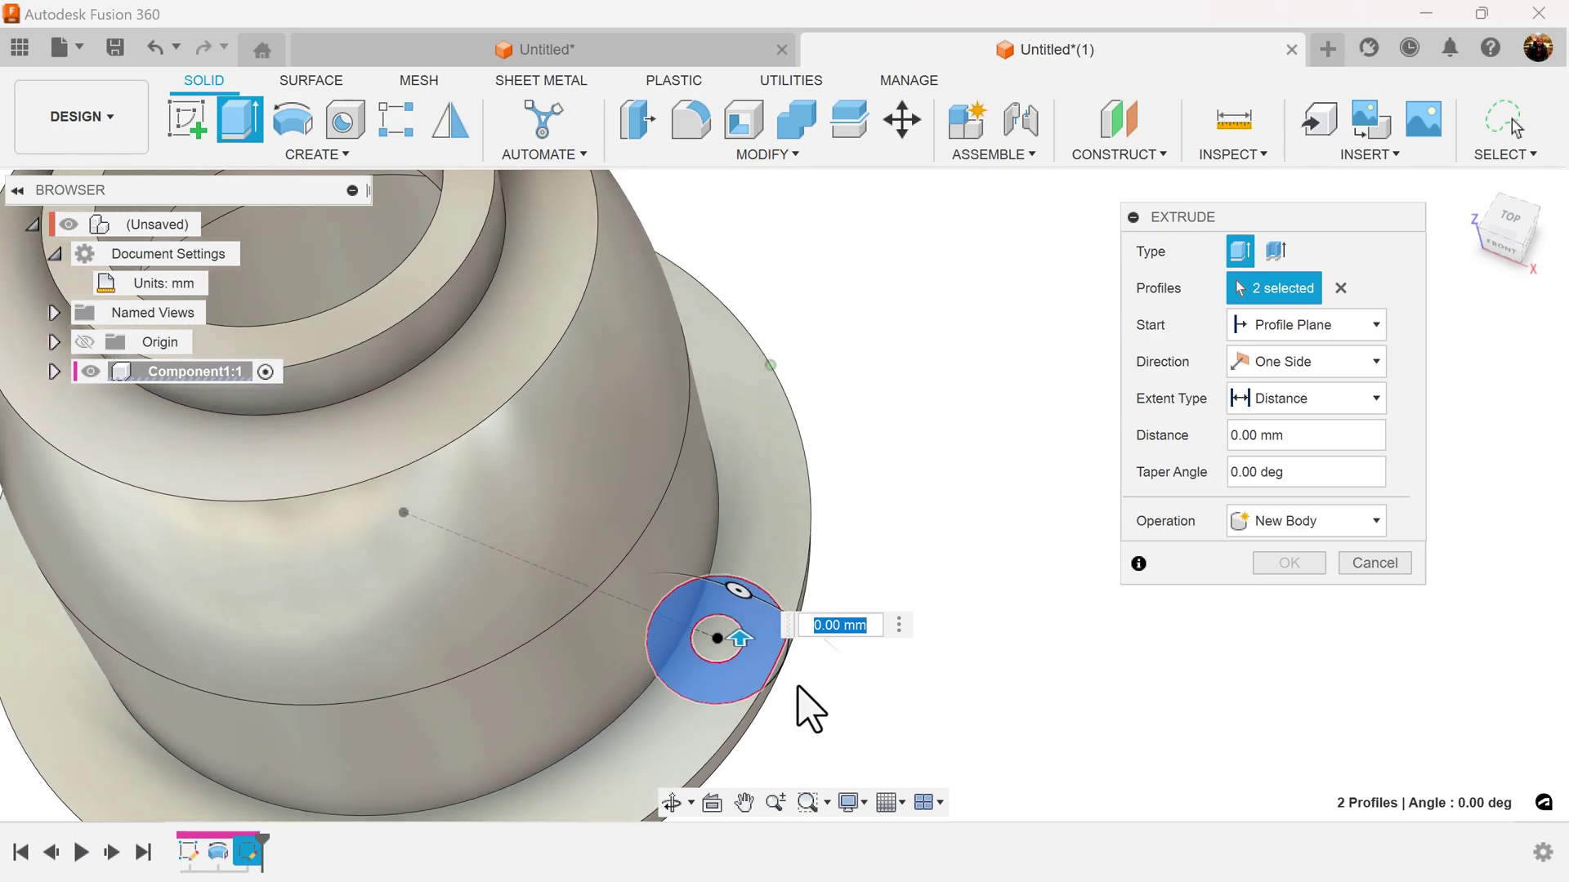
left_click(785, 696)
middle_click_drag(899, 683, 939, 666, "shift")
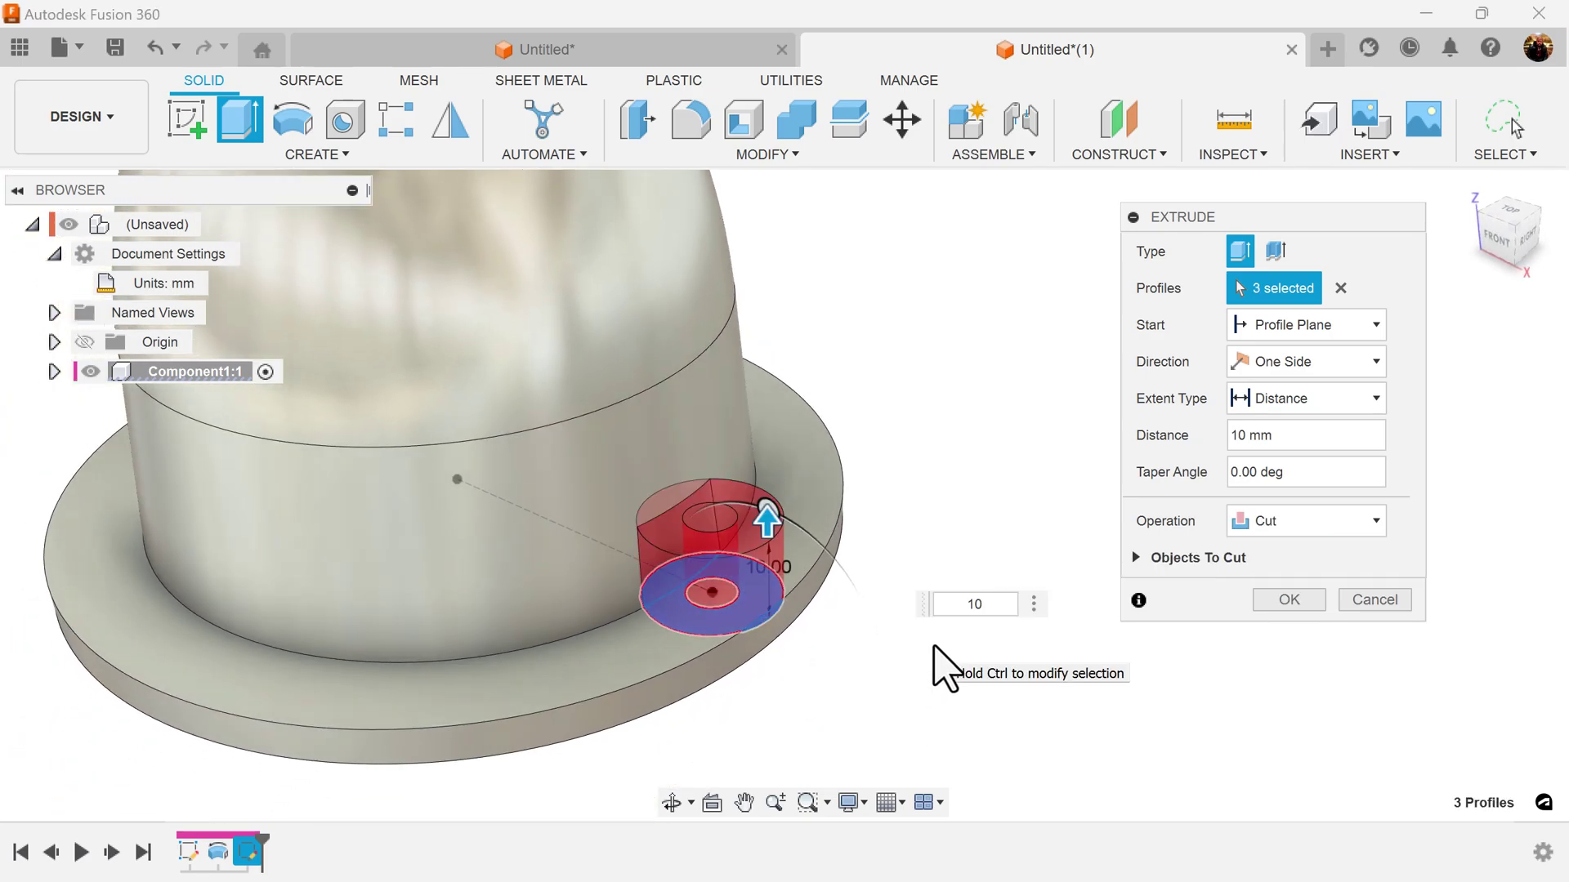
left_click(1282, 527)
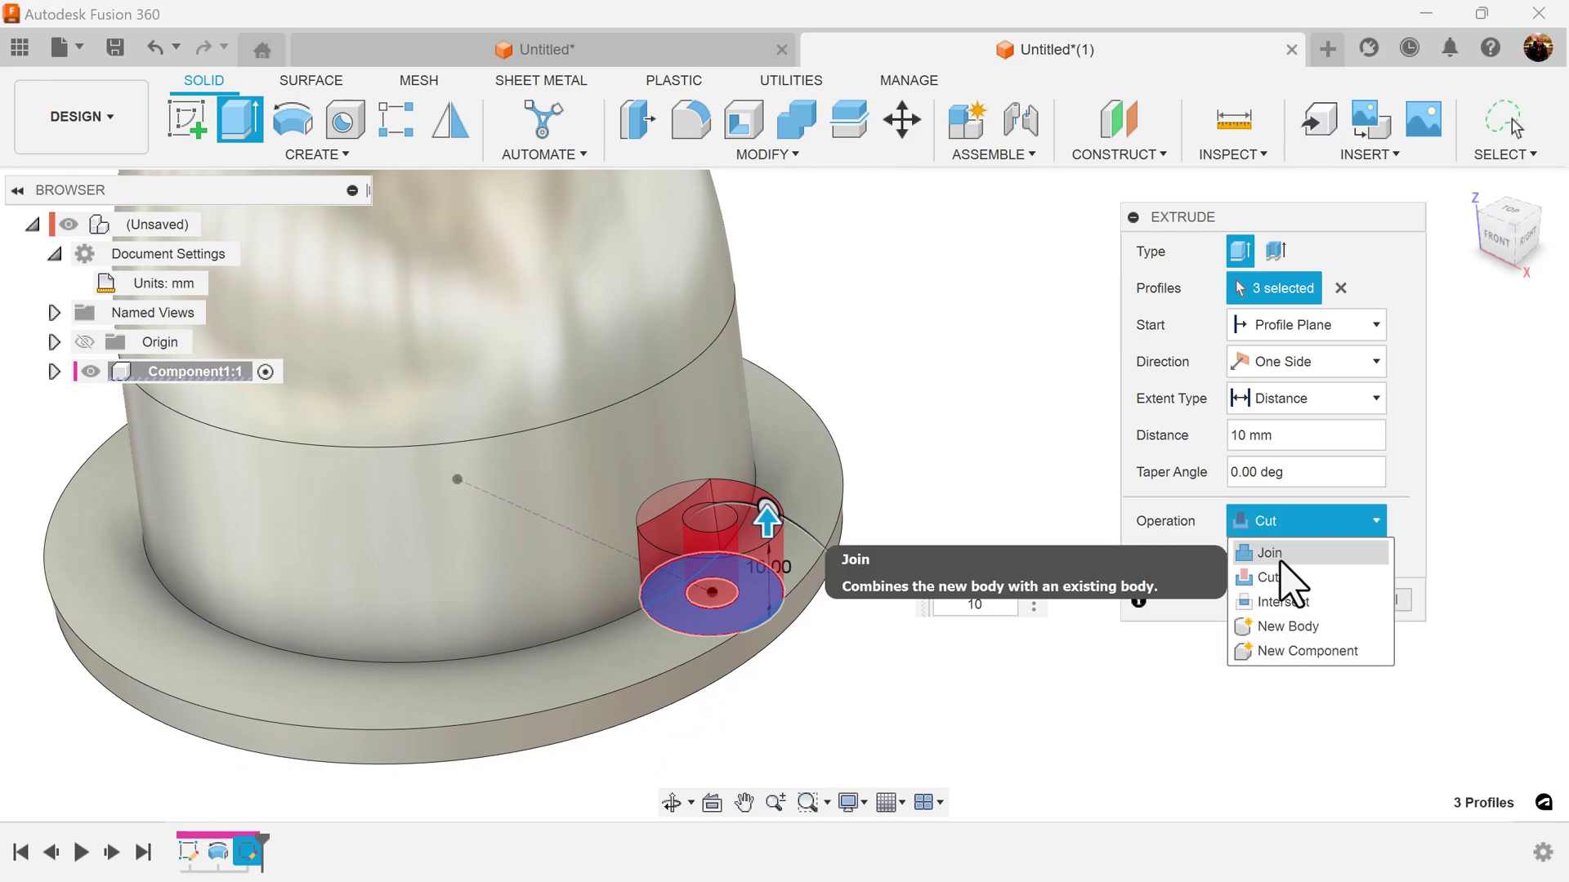
left_click(1275, 554)
left_click(1288, 563)
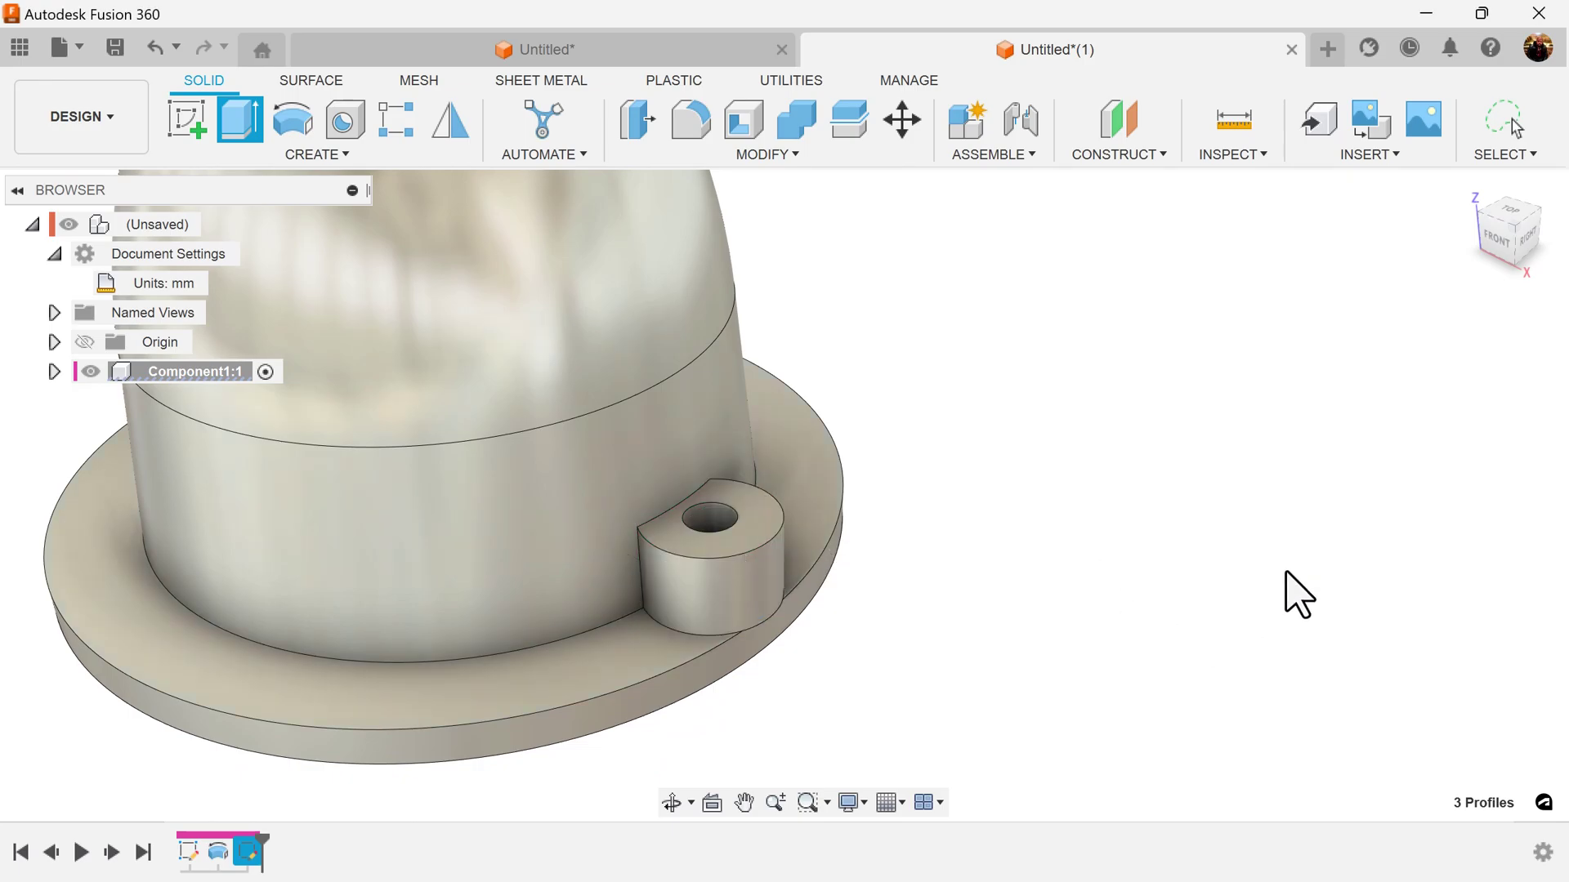
Step: Start a sketch on the new boss's top face and project the boss's outer arc edge into it
left_click(187, 124)
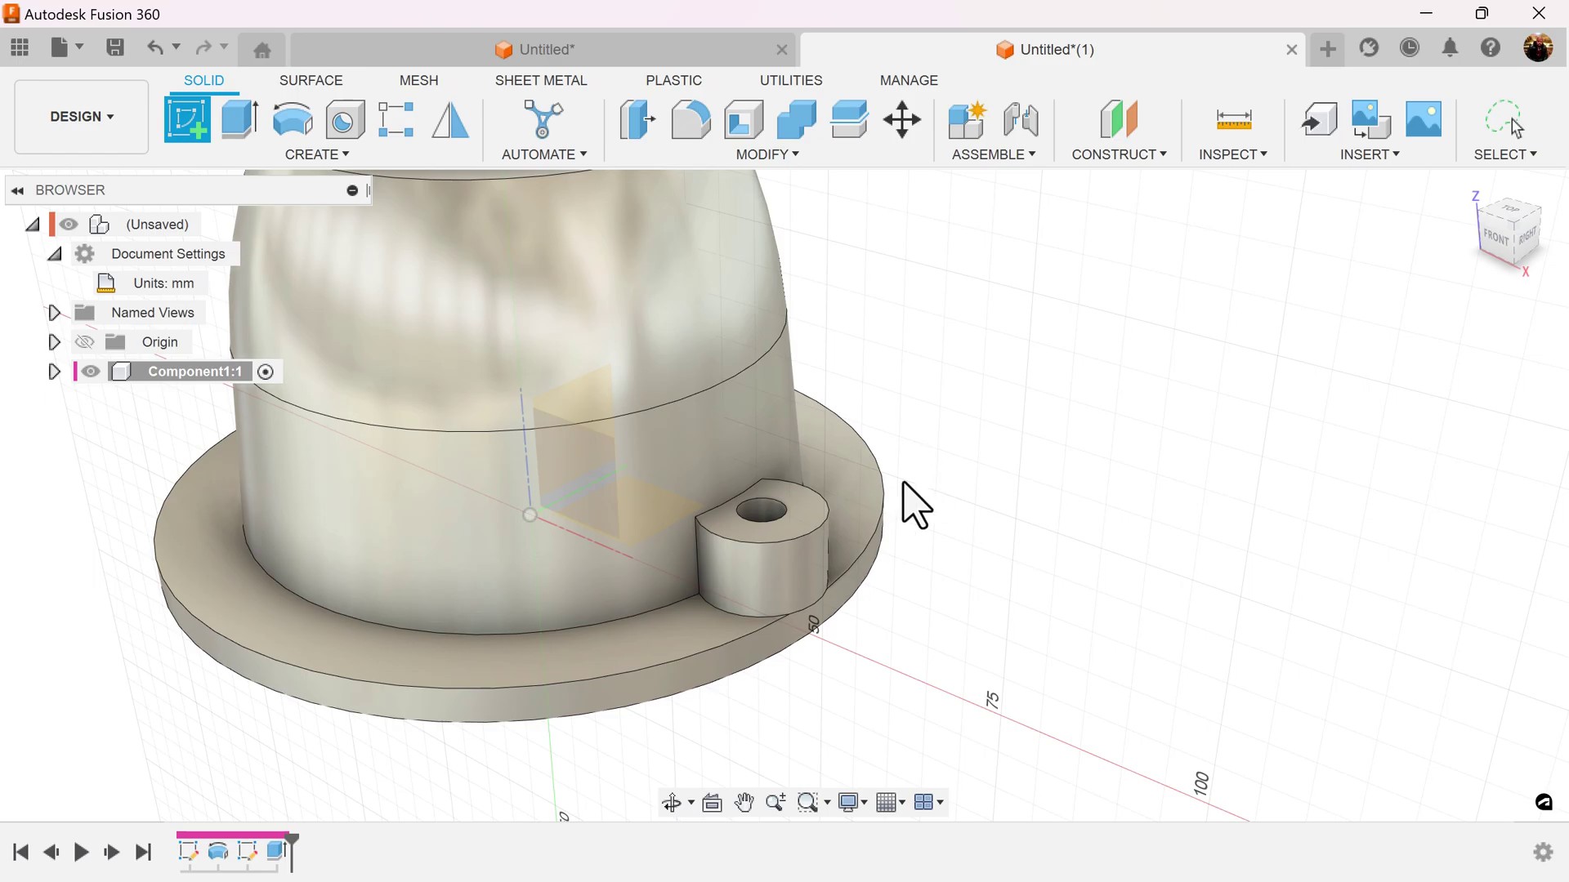
left_click(802, 536)
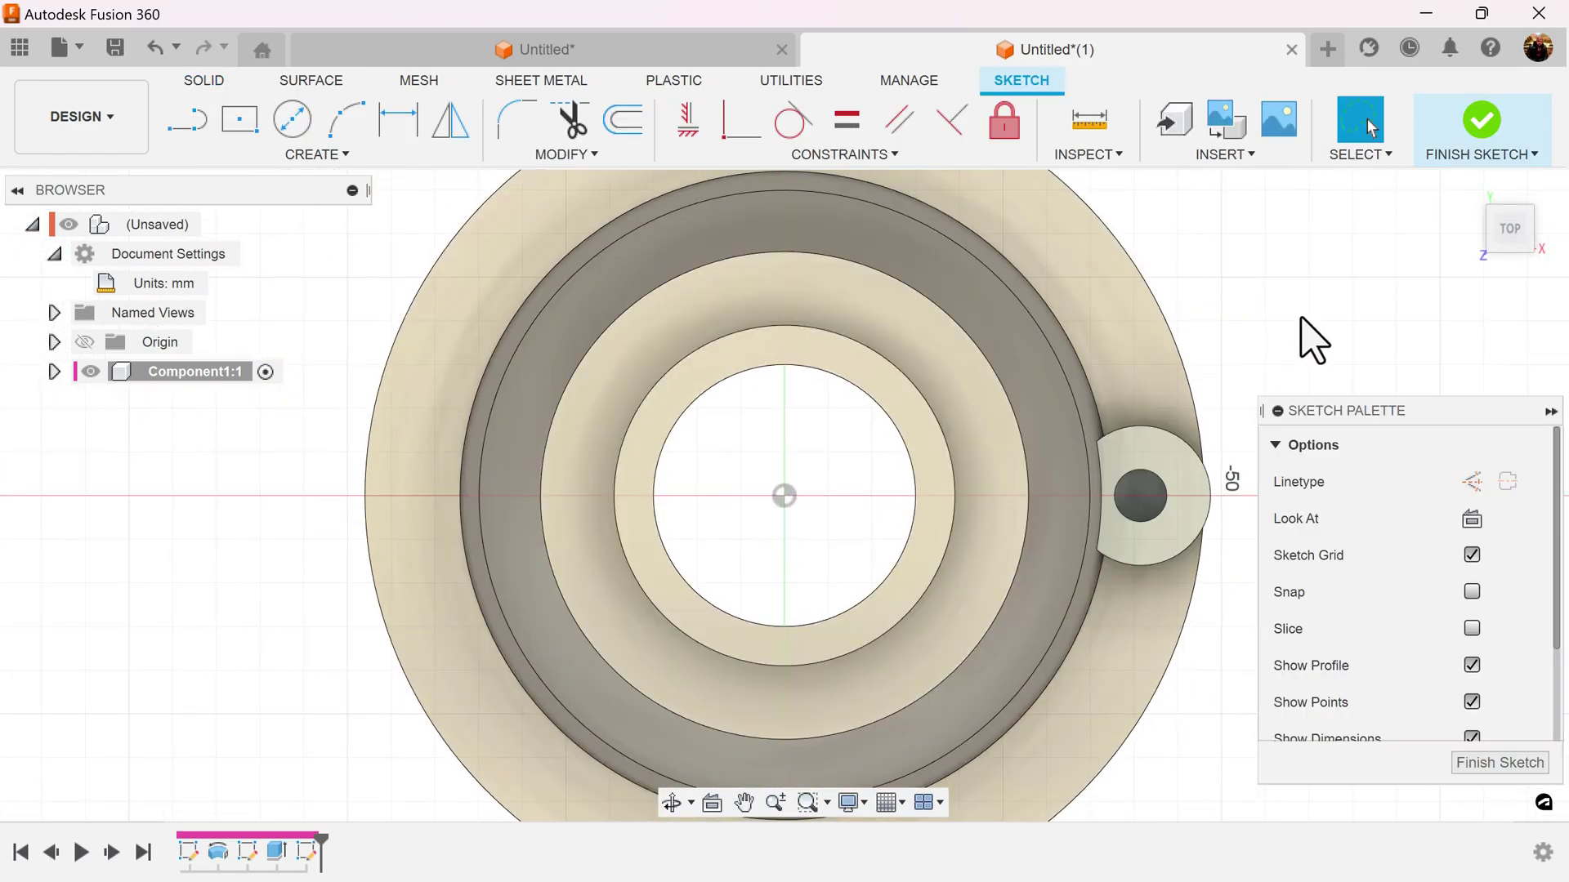
middle_click_drag(1304, 337, 1002, 323)
scroll(1013, 392, "up", 5)
middle_click_drag(978, 415, 1131, 325)
key("p")
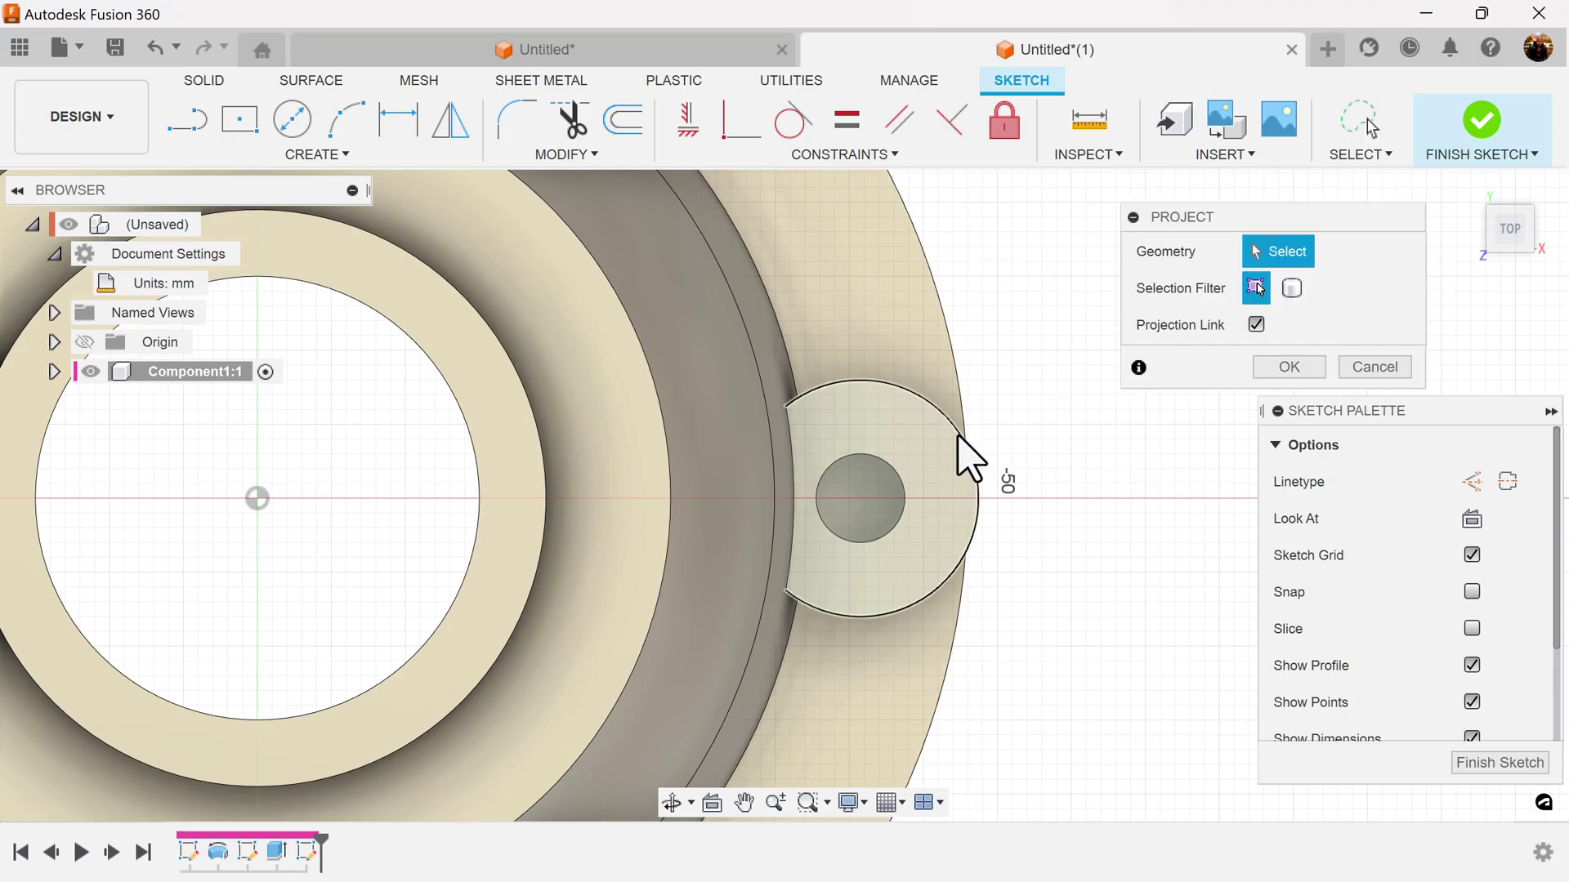
left_click(960, 437)
left_click(1274, 370)
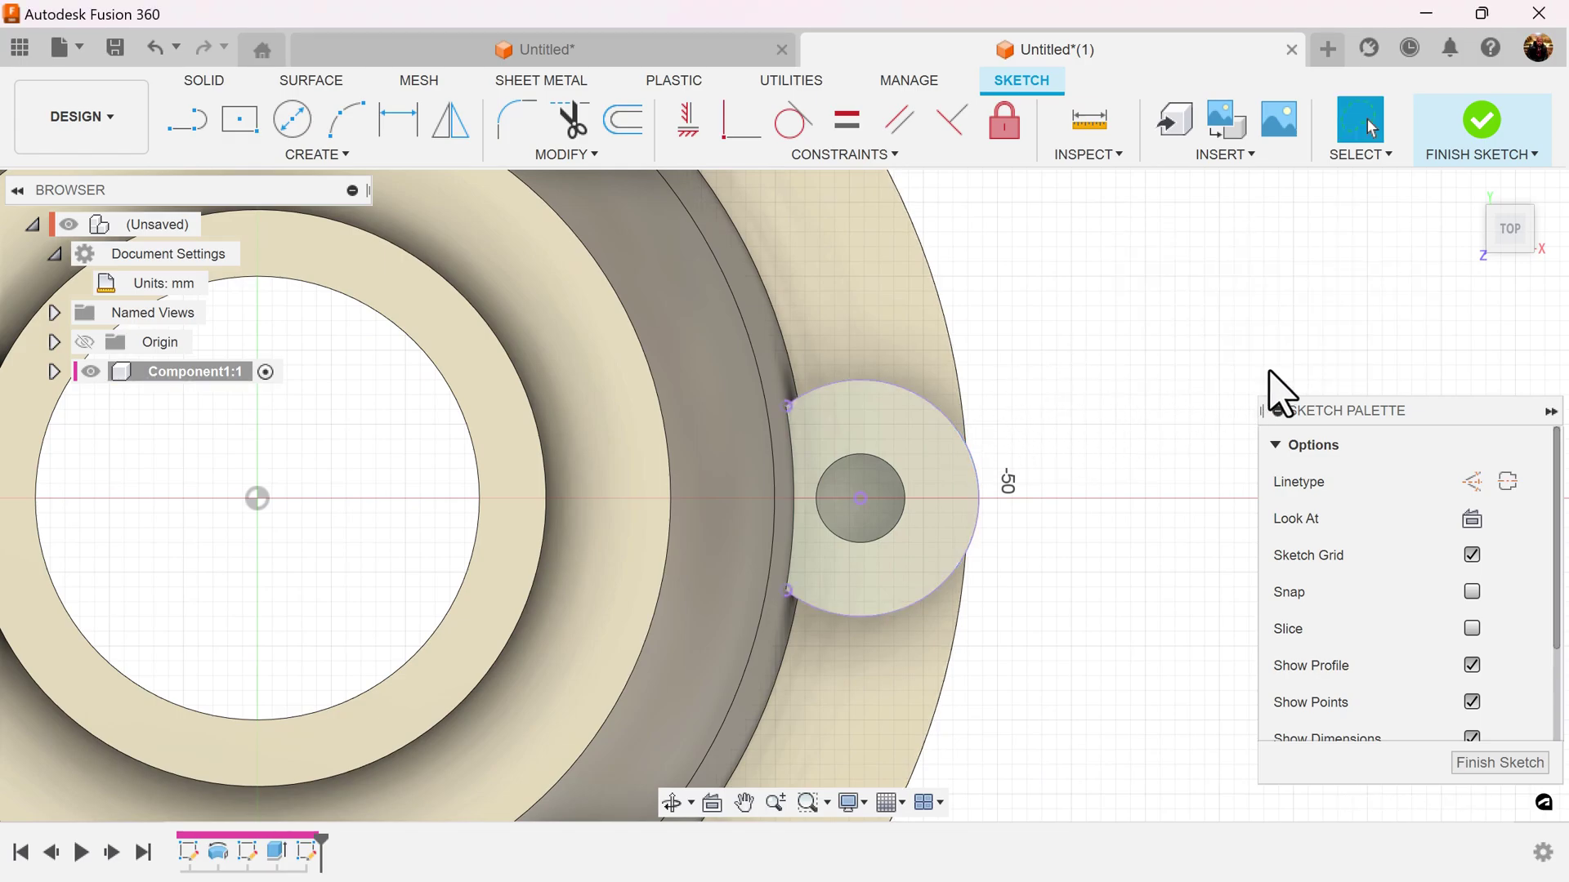
Step: Draw a circle about 29 mm in diameter at the boss centre, constrain it coincident with the projected arc's endpoint, and finish the sketch
left_click(292, 120)
left_click(860, 497)
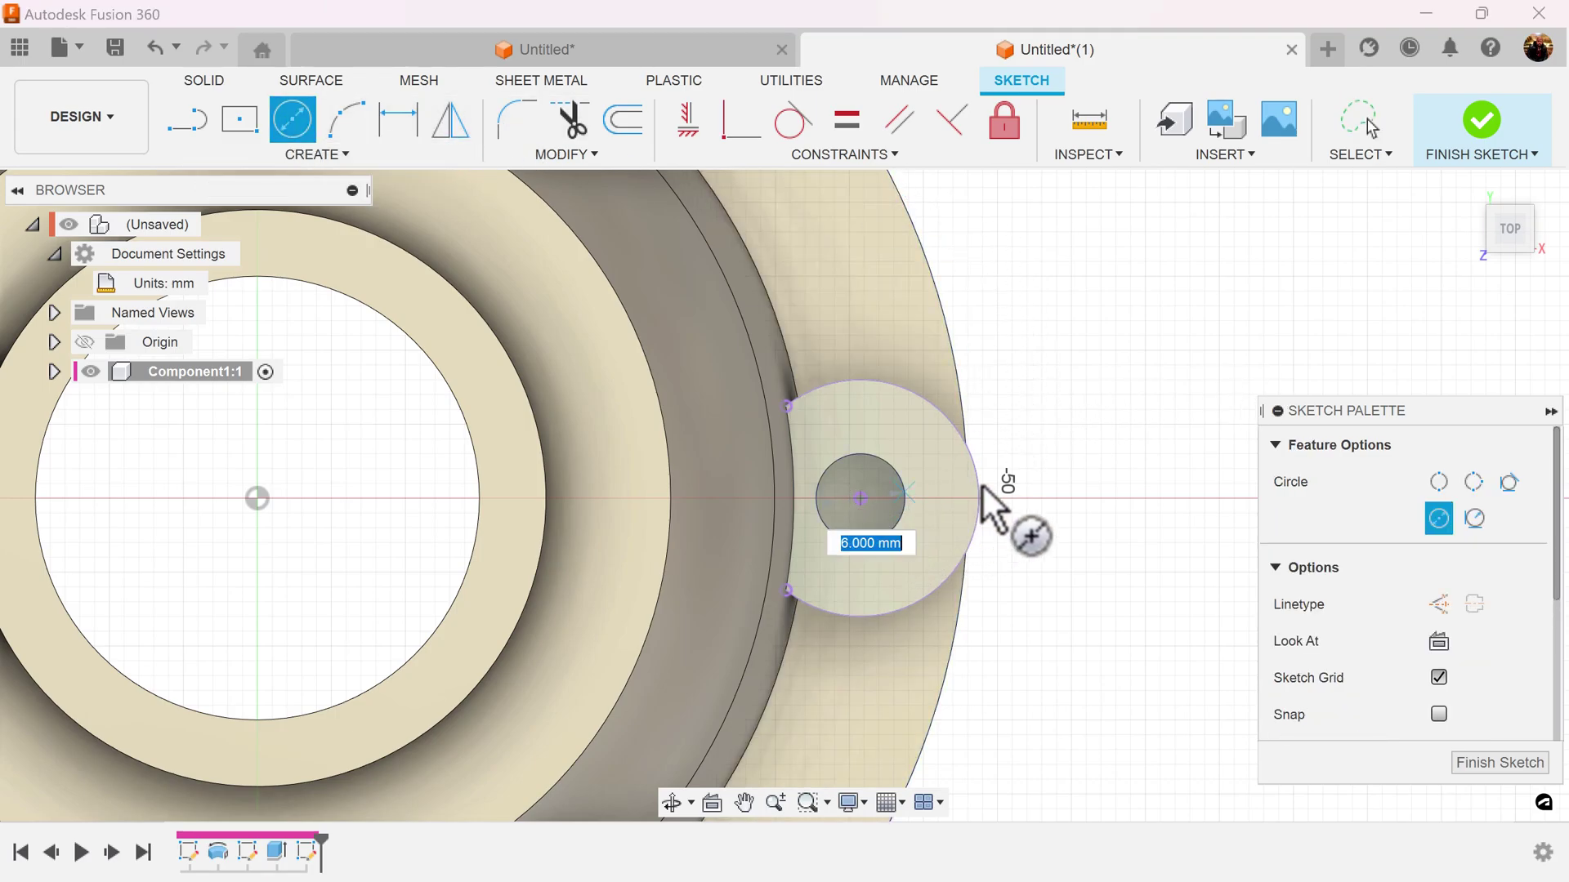
left_click(1077, 508)
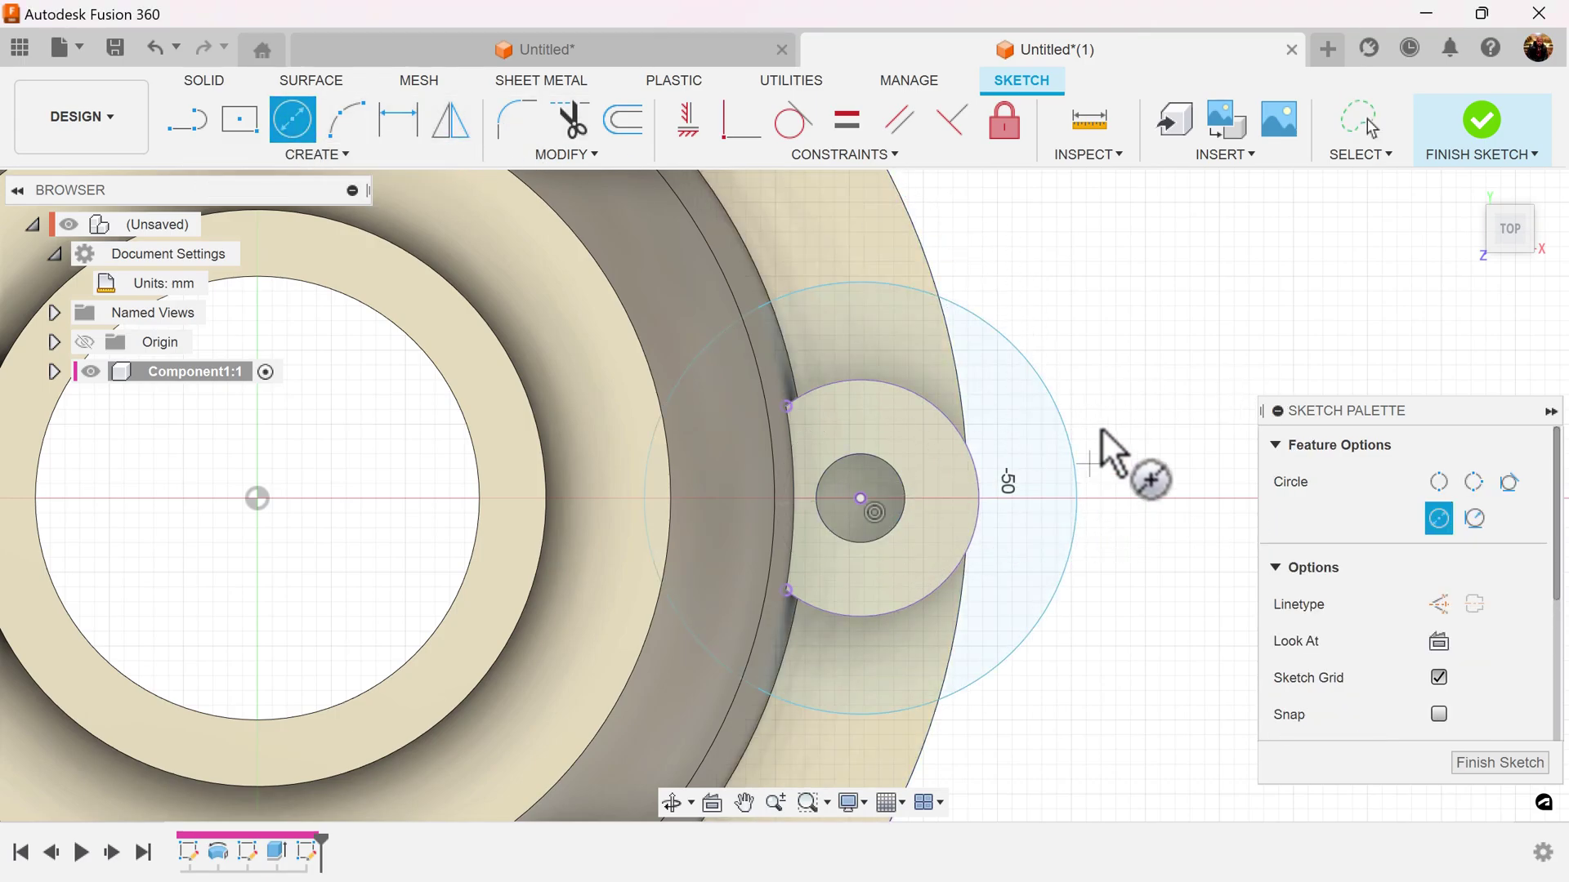
left_click(746, 115)
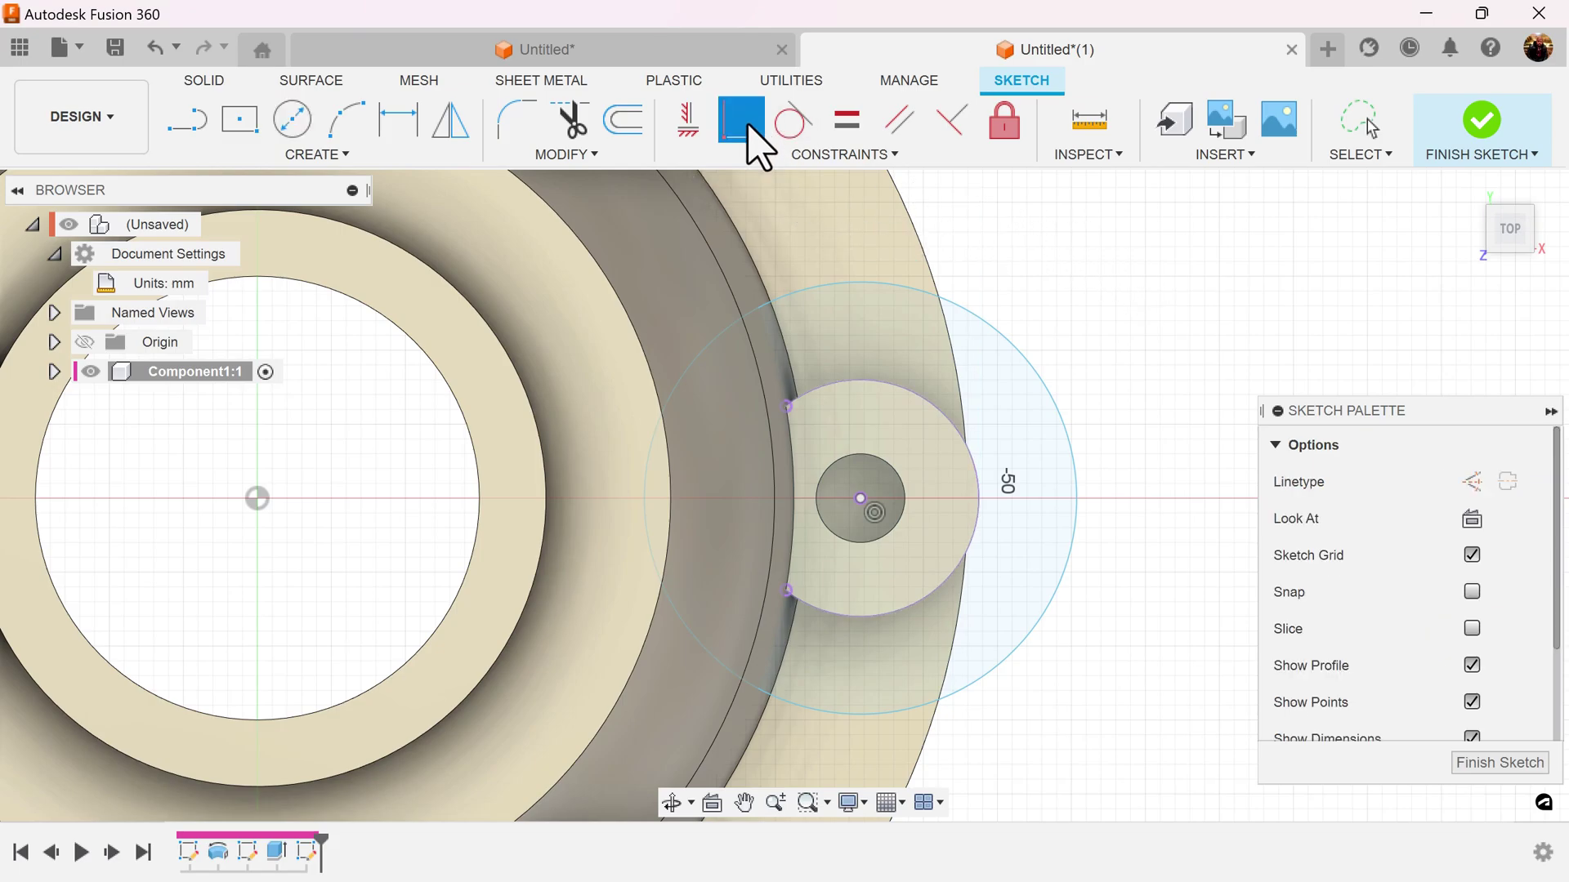
left_click(1011, 338)
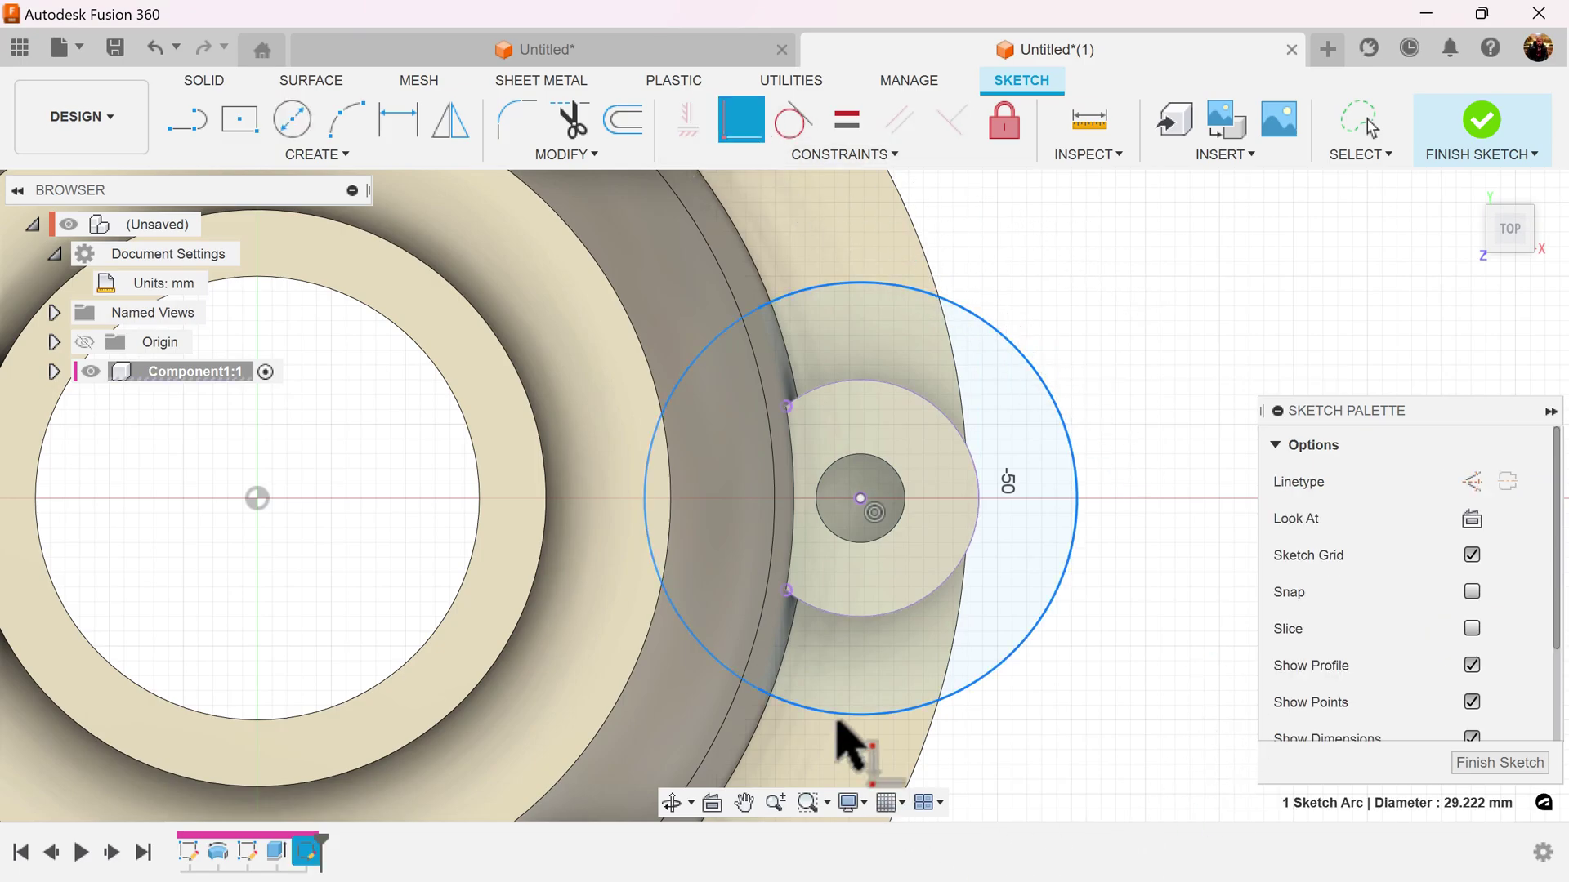
left_click(786, 590)
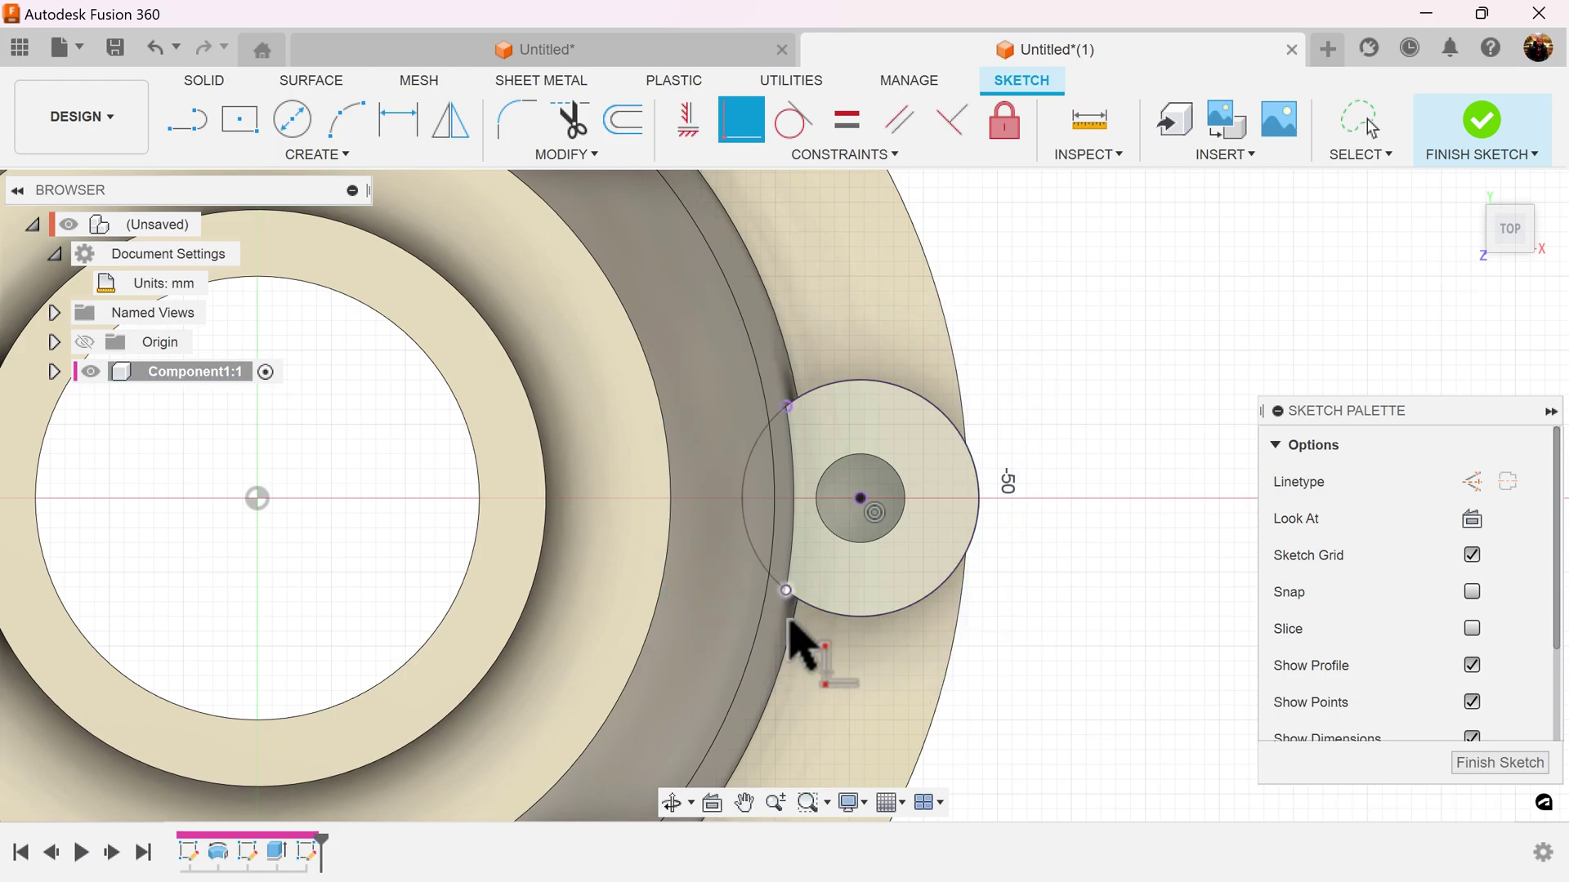
left_click(1504, 764)
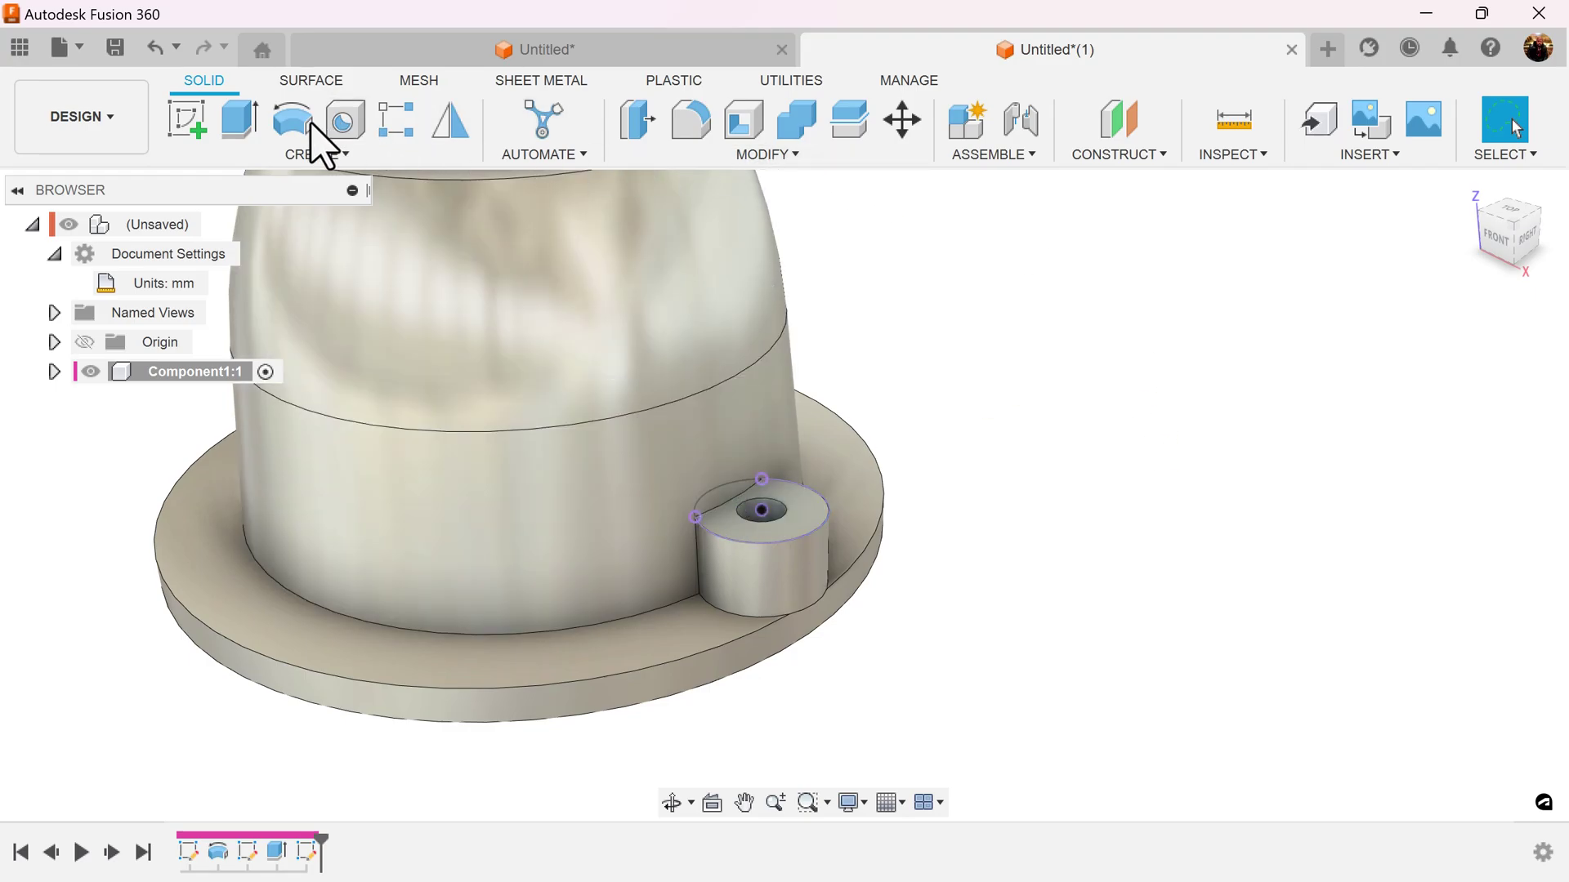
Step: Extrude both circle profiles on the boss's top face 41 mm upward as a cut into the dome wall
left_click(238, 122)
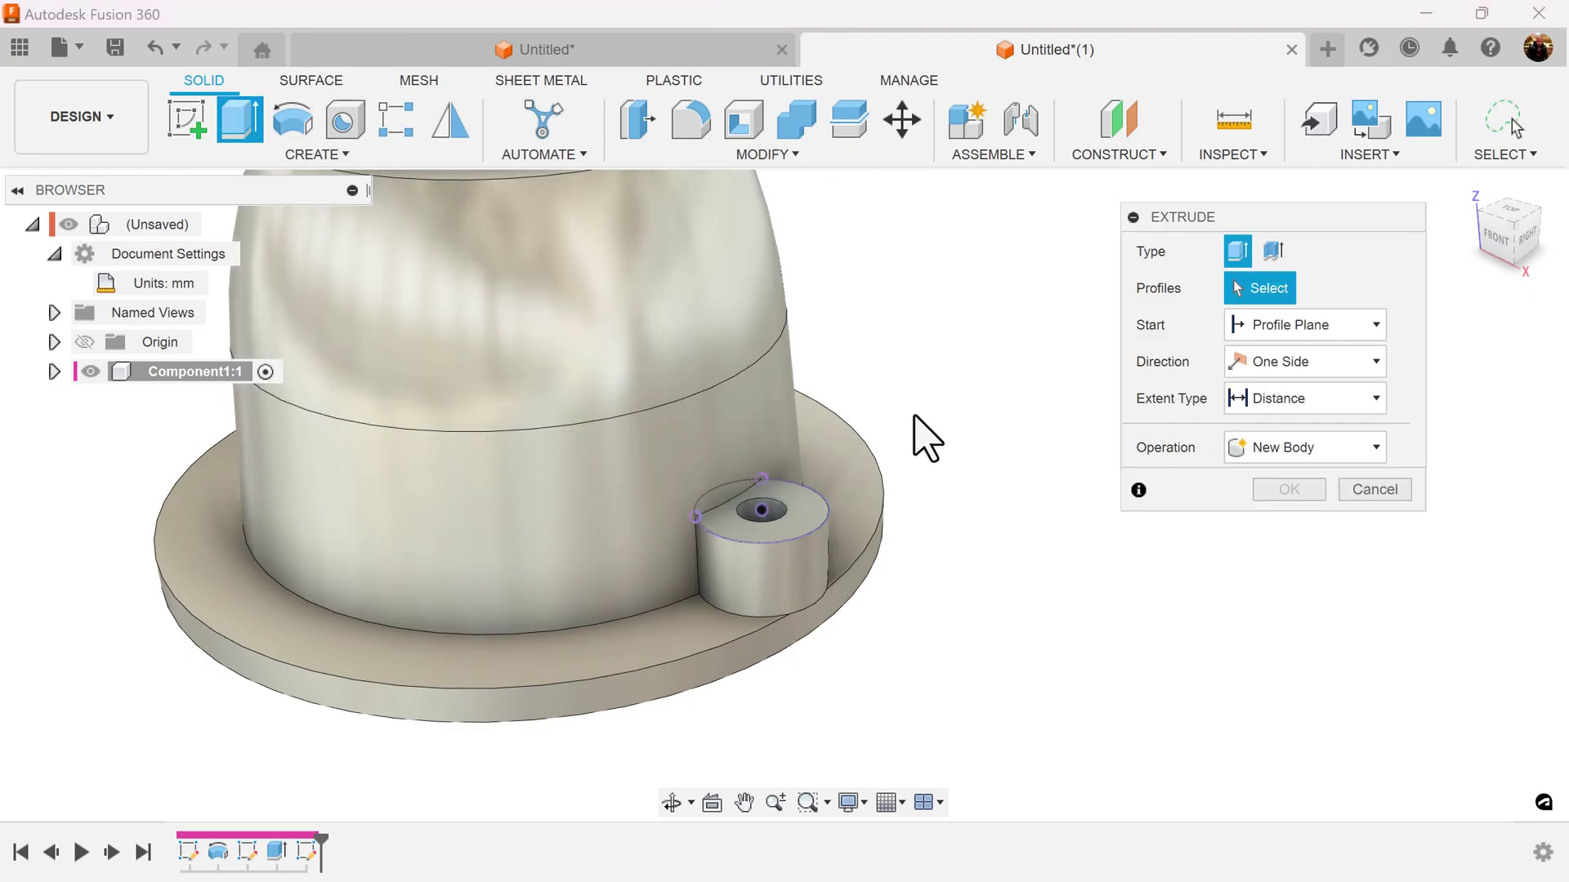
left_click(736, 515)
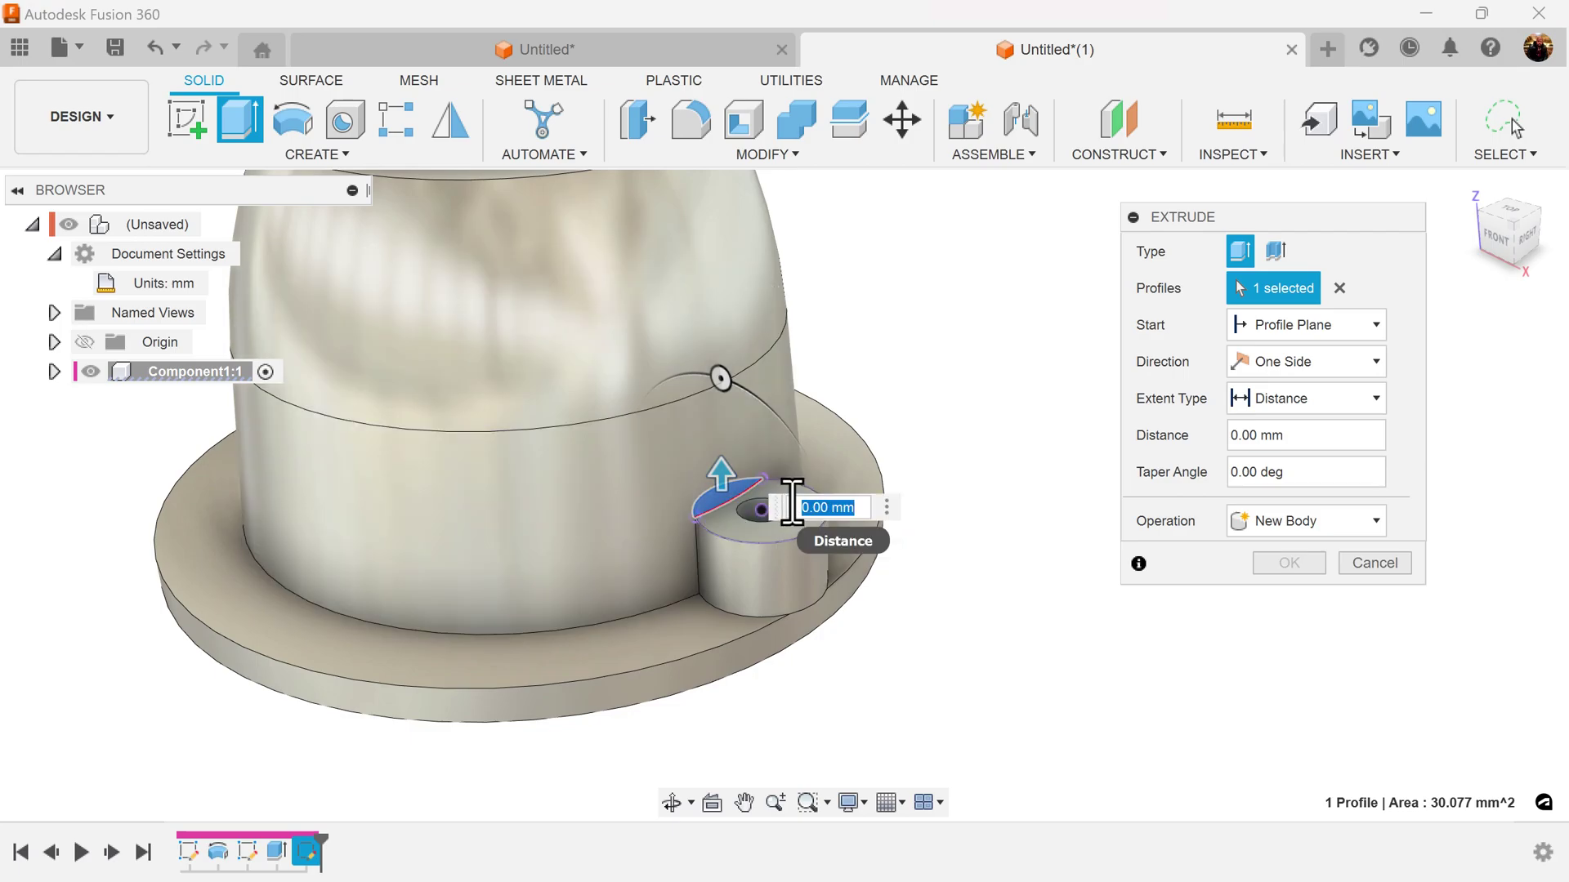
left_click(739, 530)
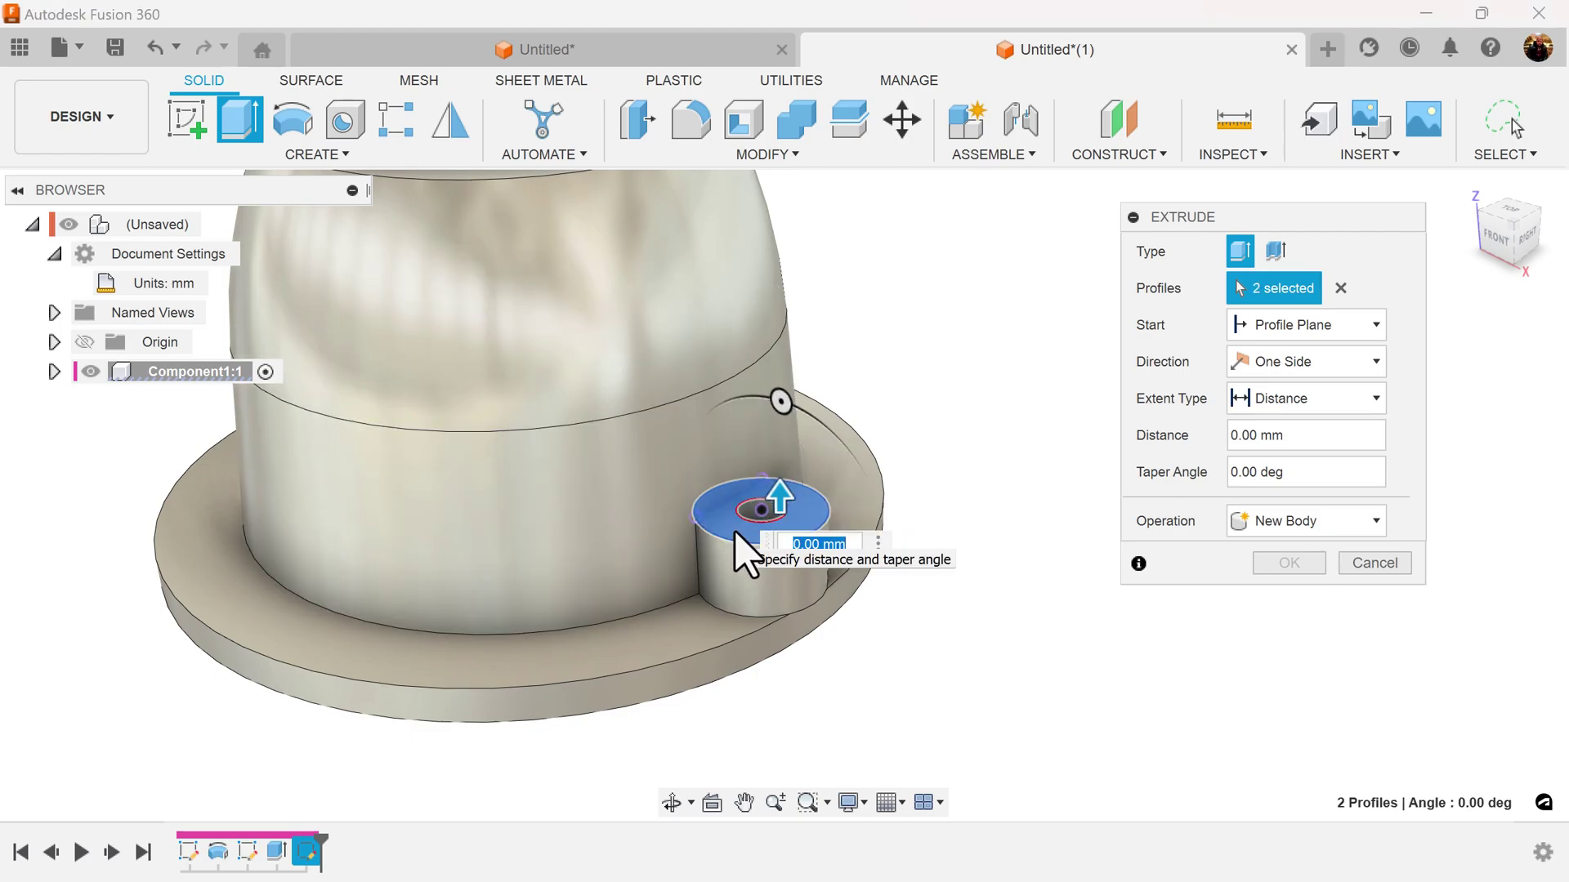
scroll(1021, 686, "down", 3)
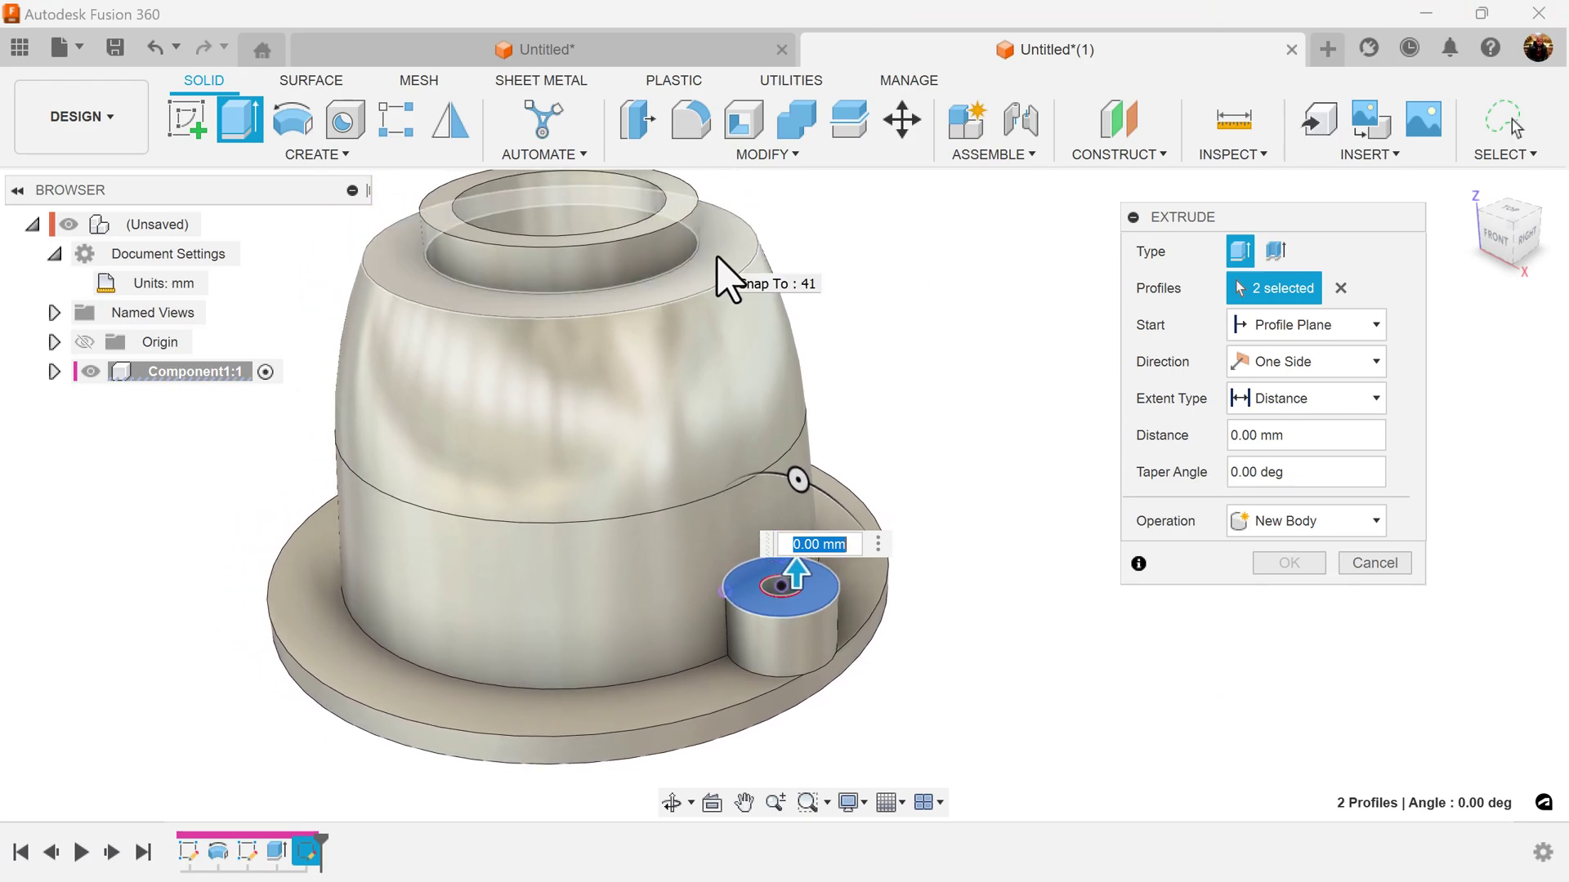
left_click(718, 259)
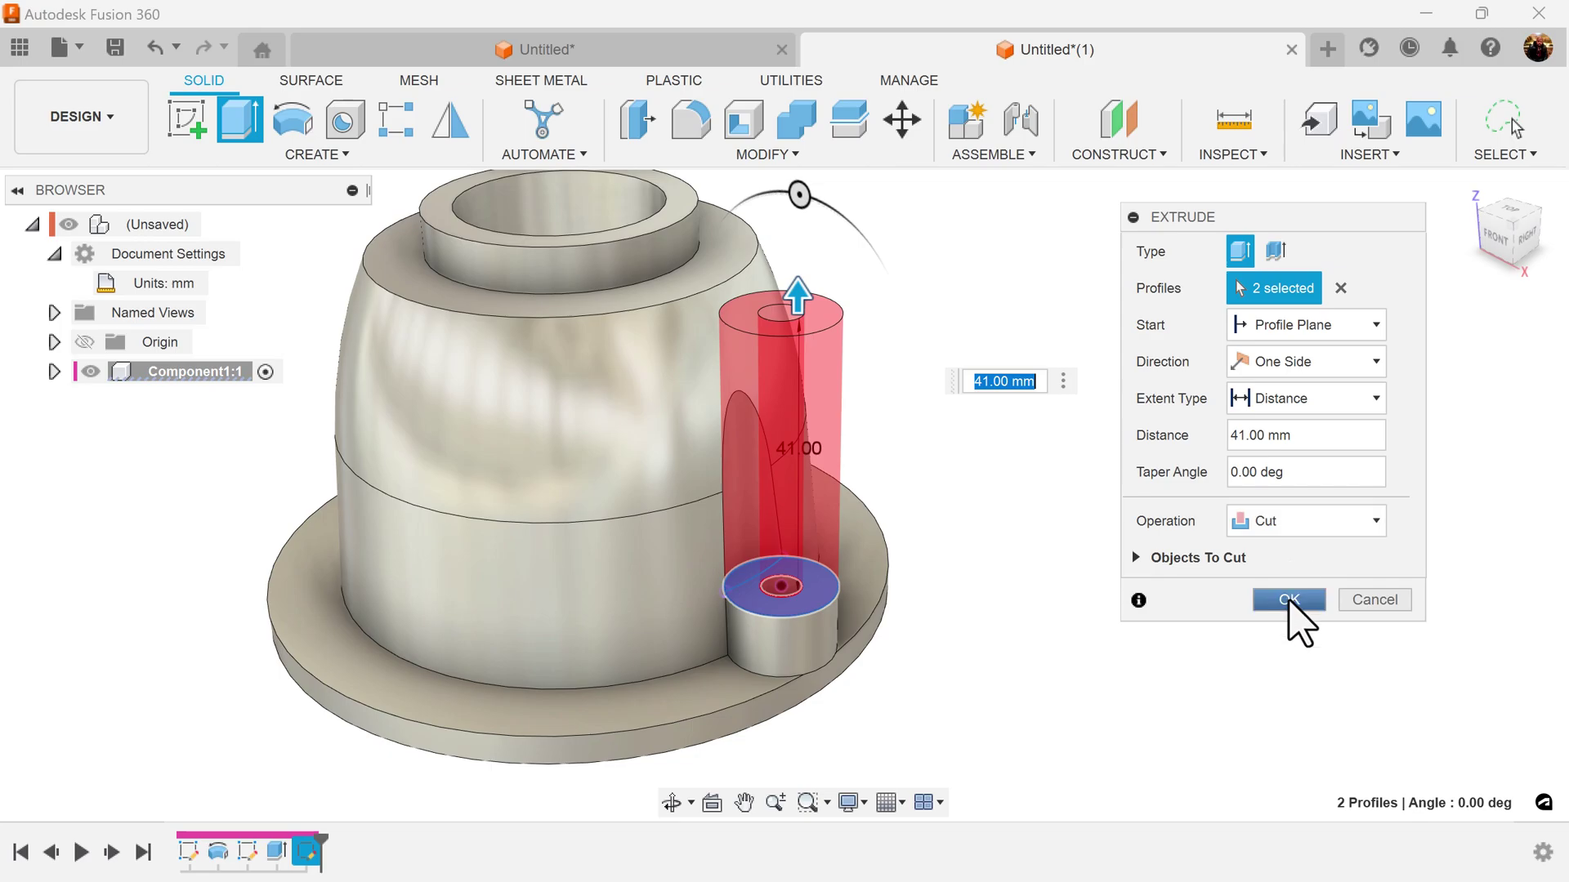
left_click(1289, 600)
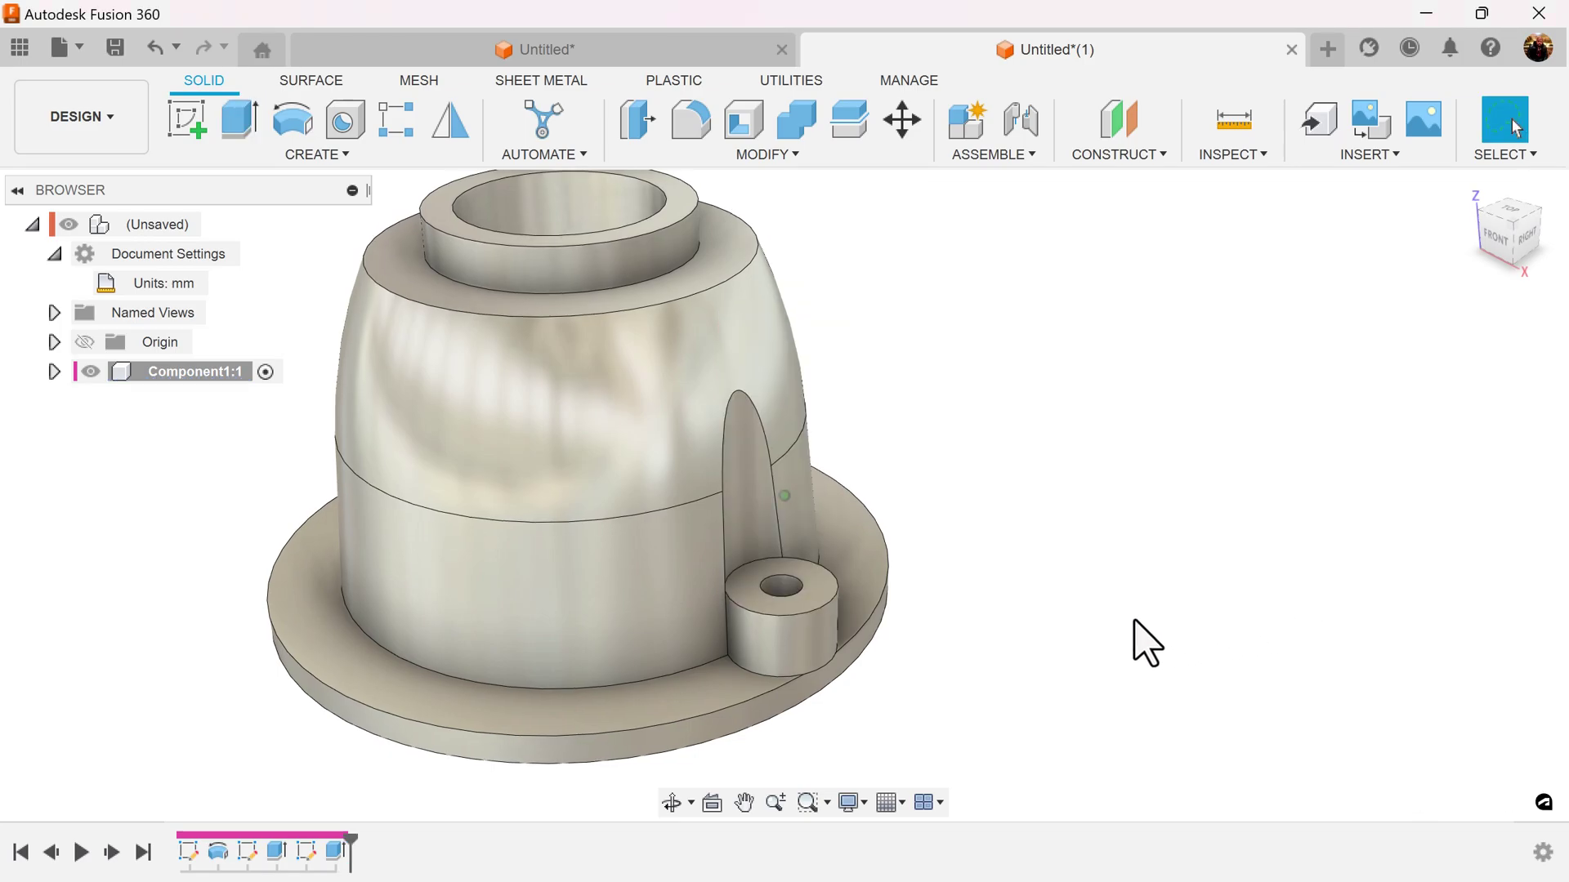
Step: Fillet the edges of the wall recess and the boss's top, base and side edges with a 1.25 mm radius
middle_click_drag(1135, 620, 1144, 594, "shift")
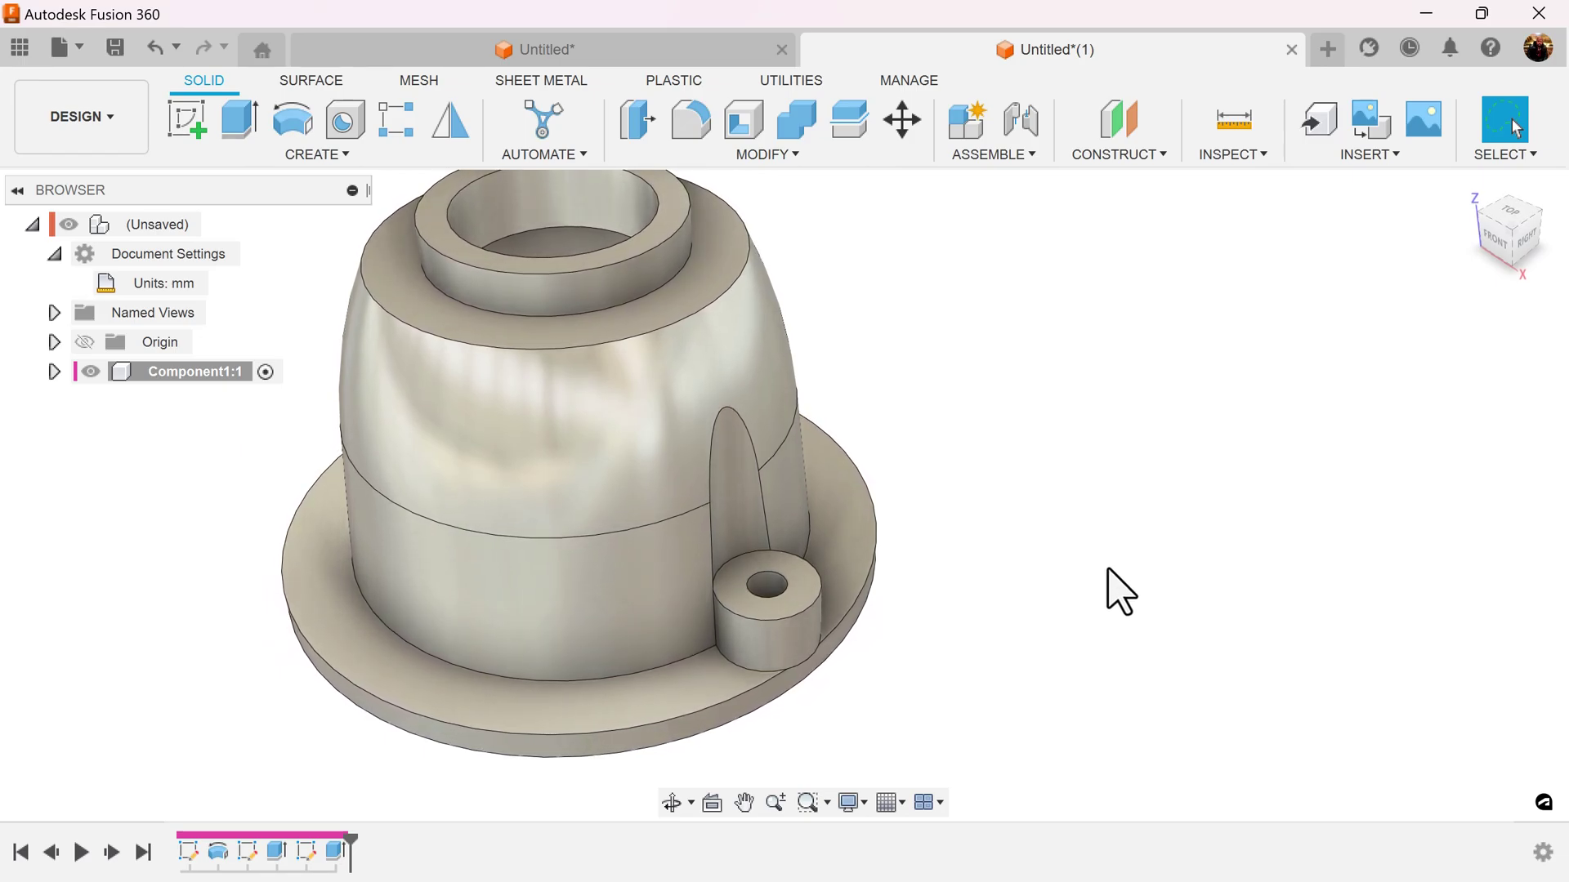
left_click(693, 127)
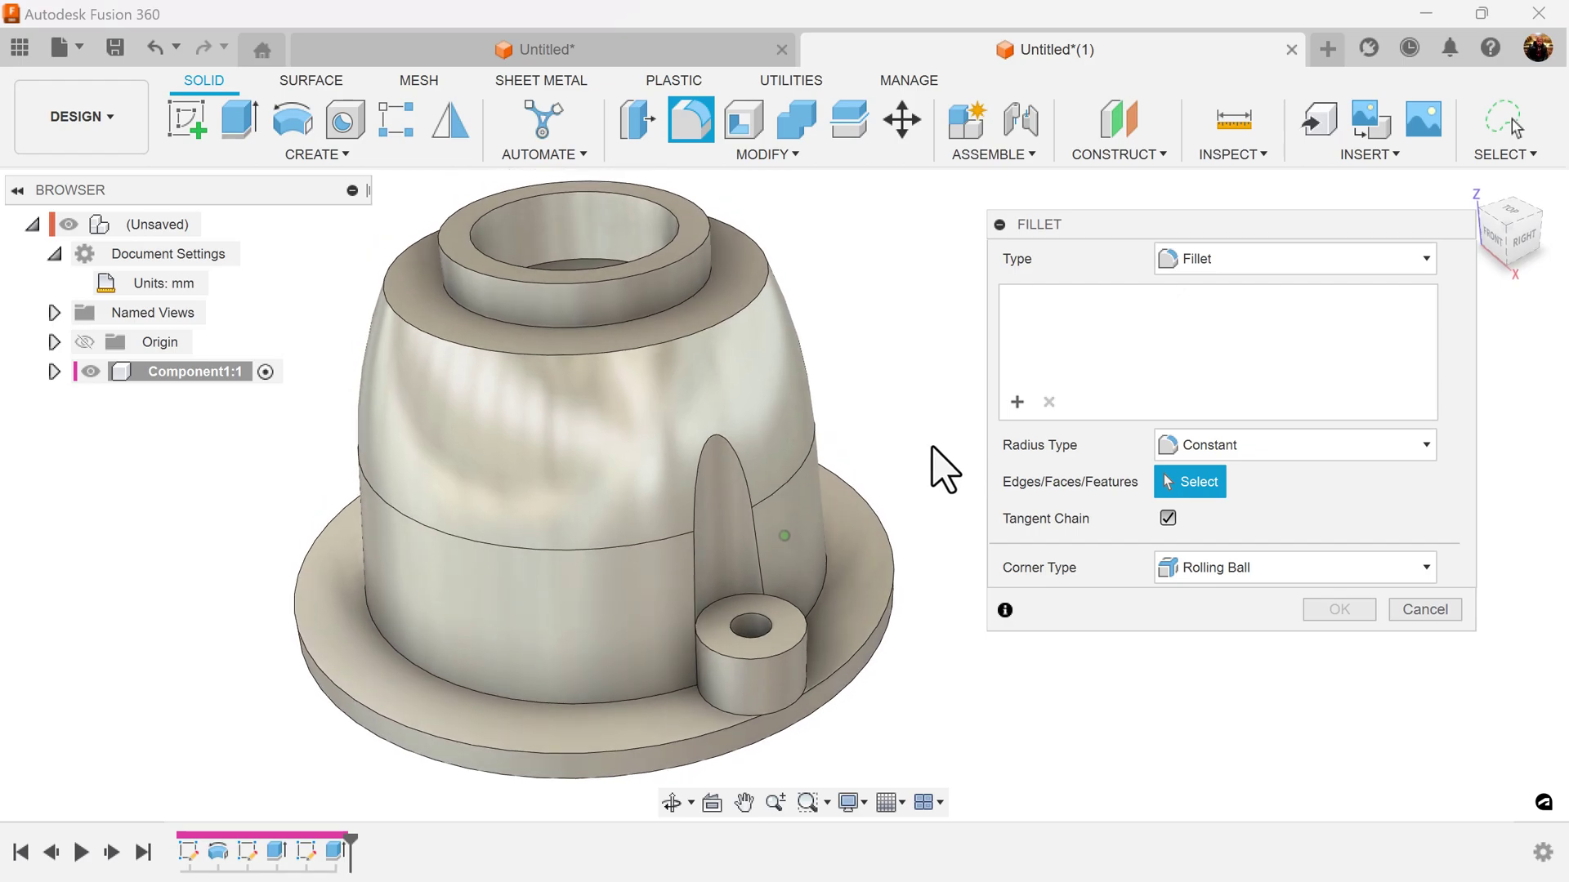
left_click(746, 476)
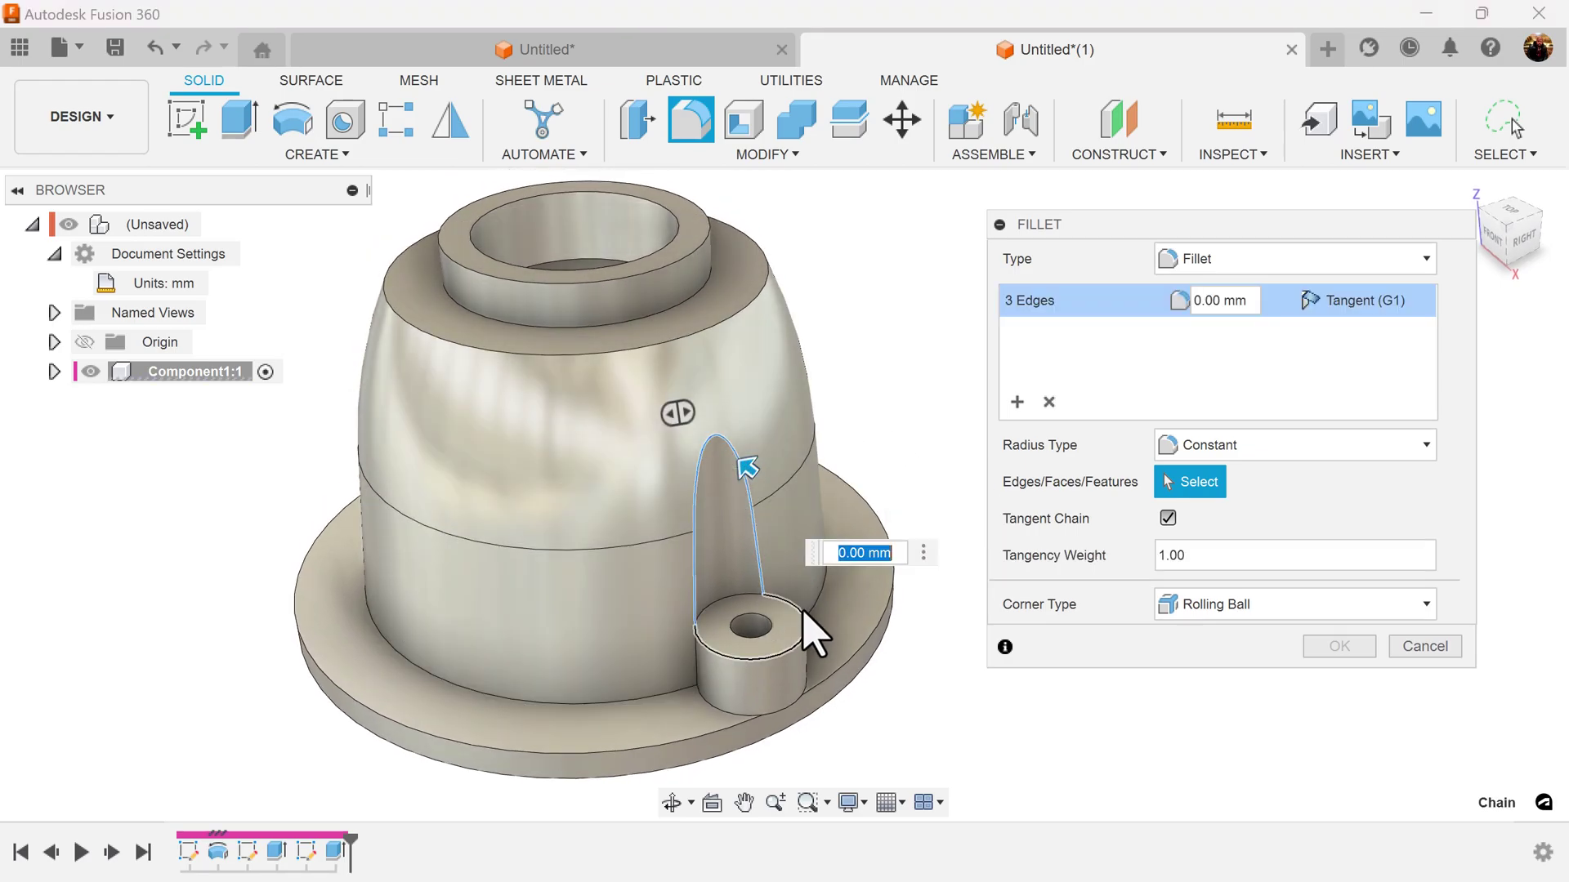
left_click(752, 598)
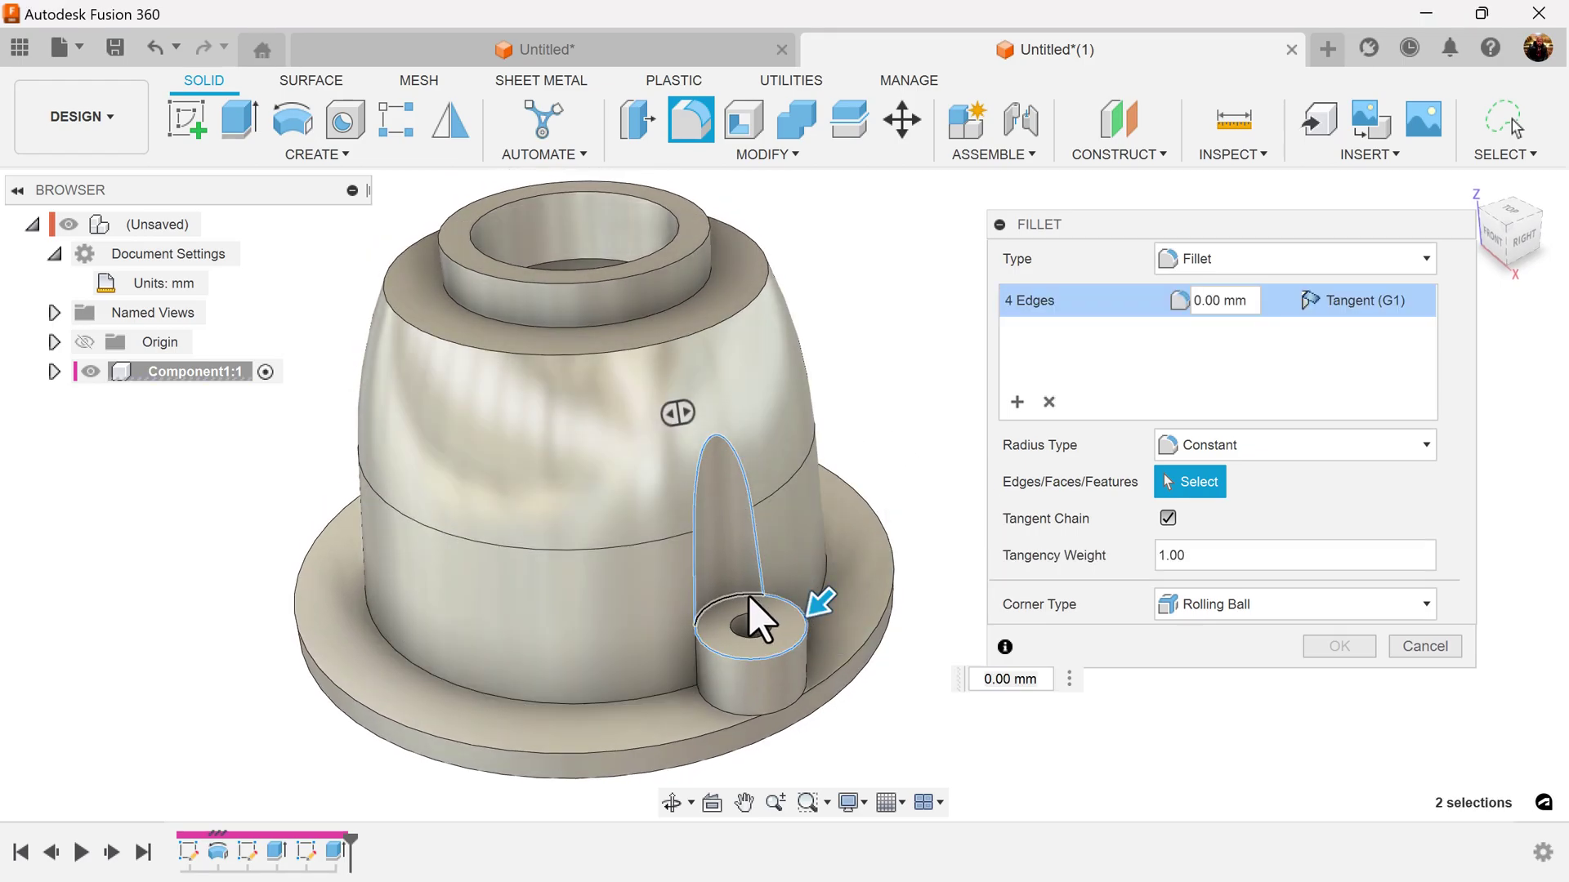
left_click(718, 704)
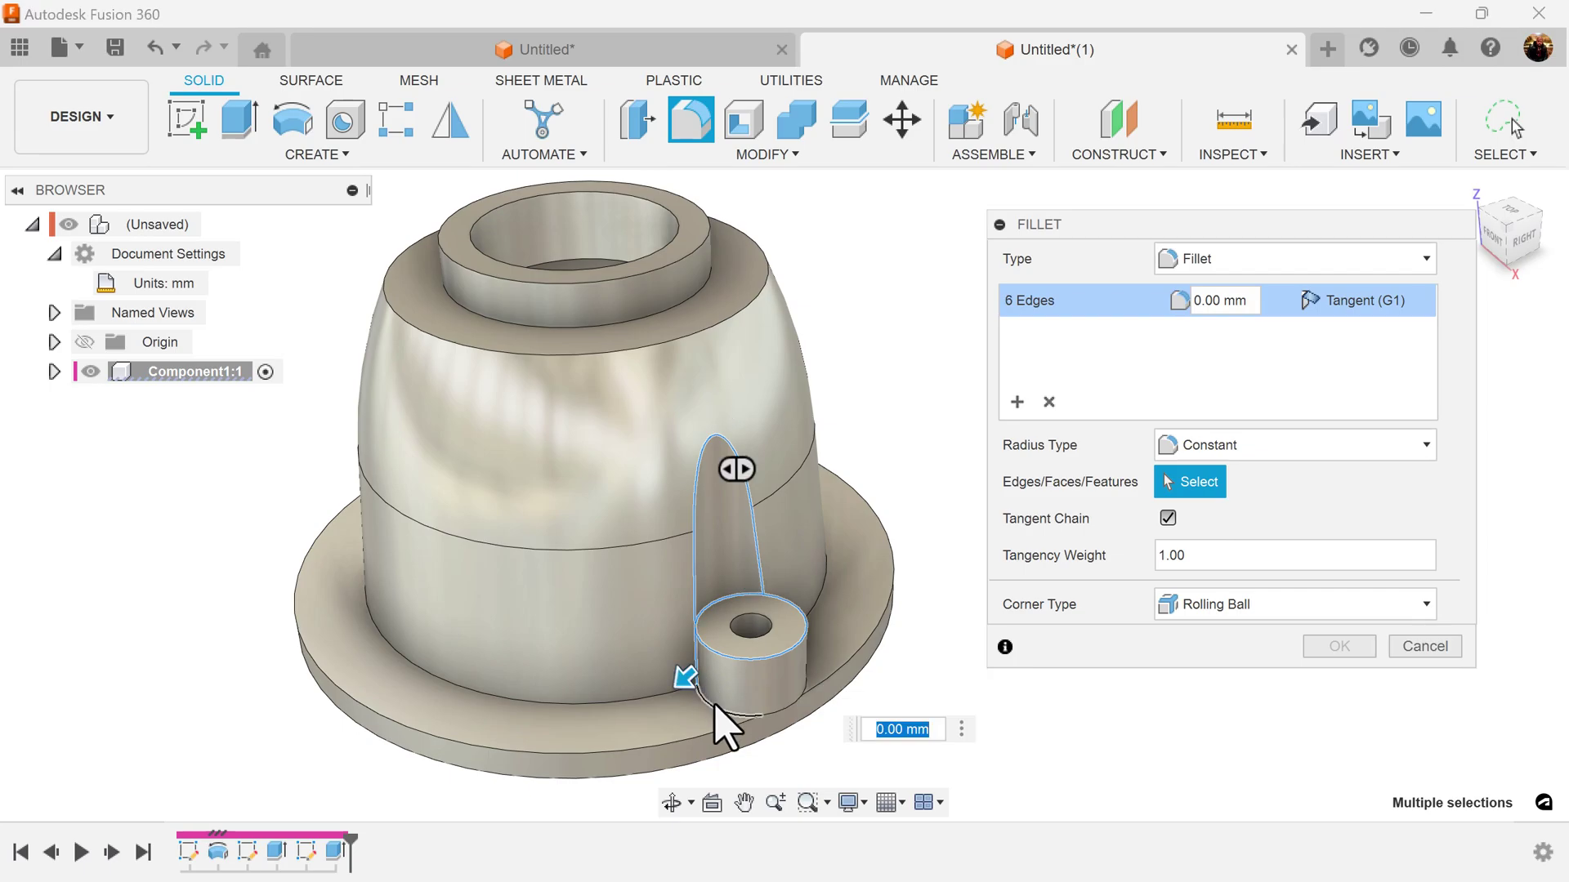
left_click(824, 678)
left_click(834, 658)
middle_click_drag(833, 658, 933, 752, "shift")
left_click(659, 635)
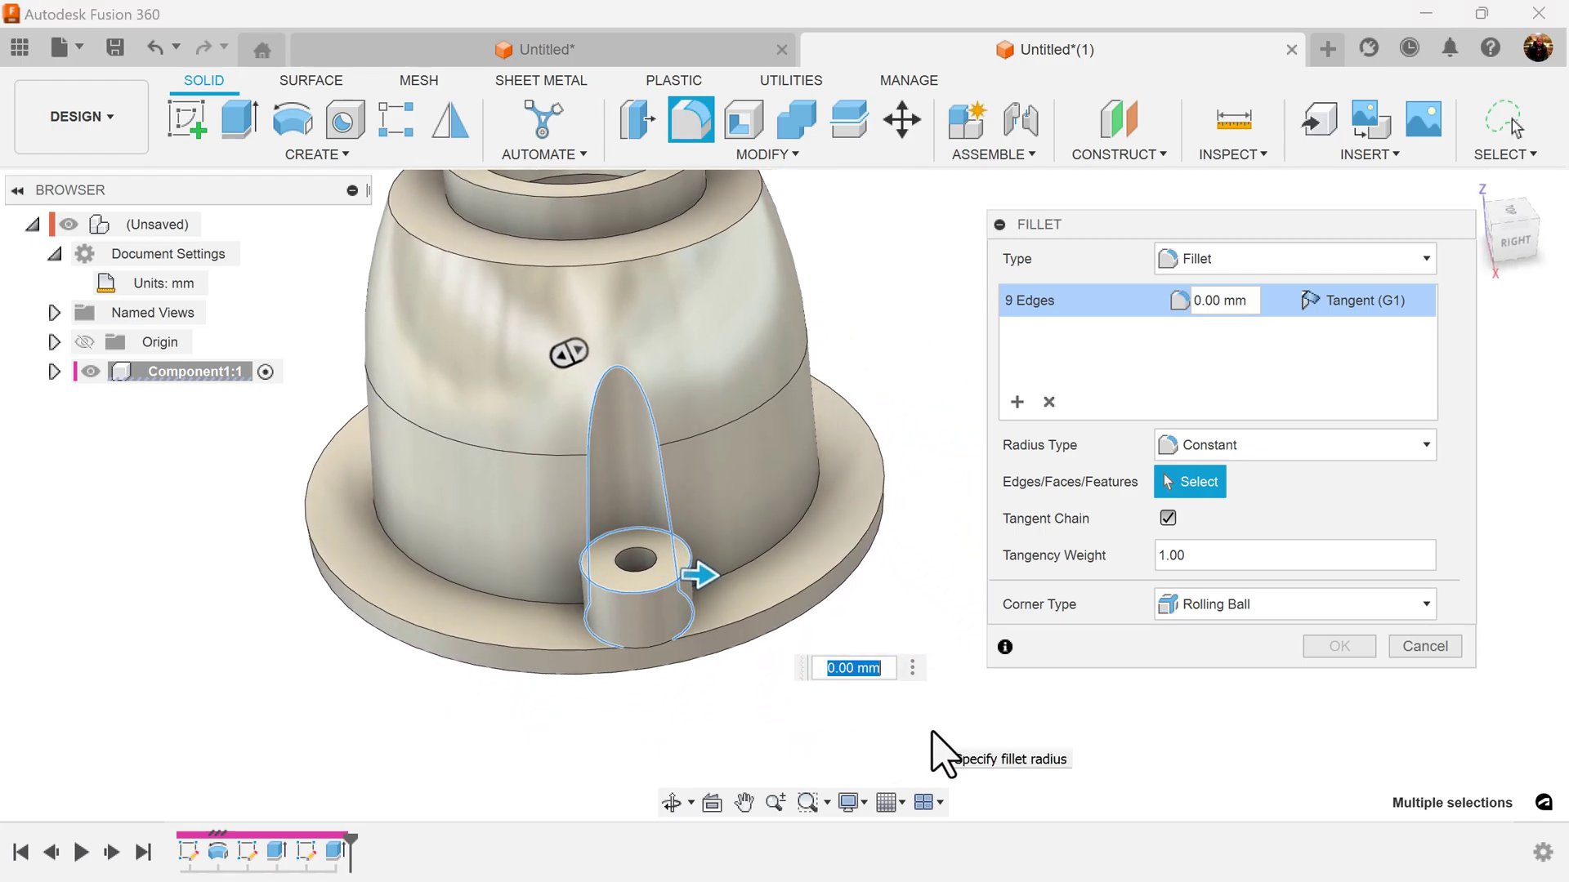
key("Return")
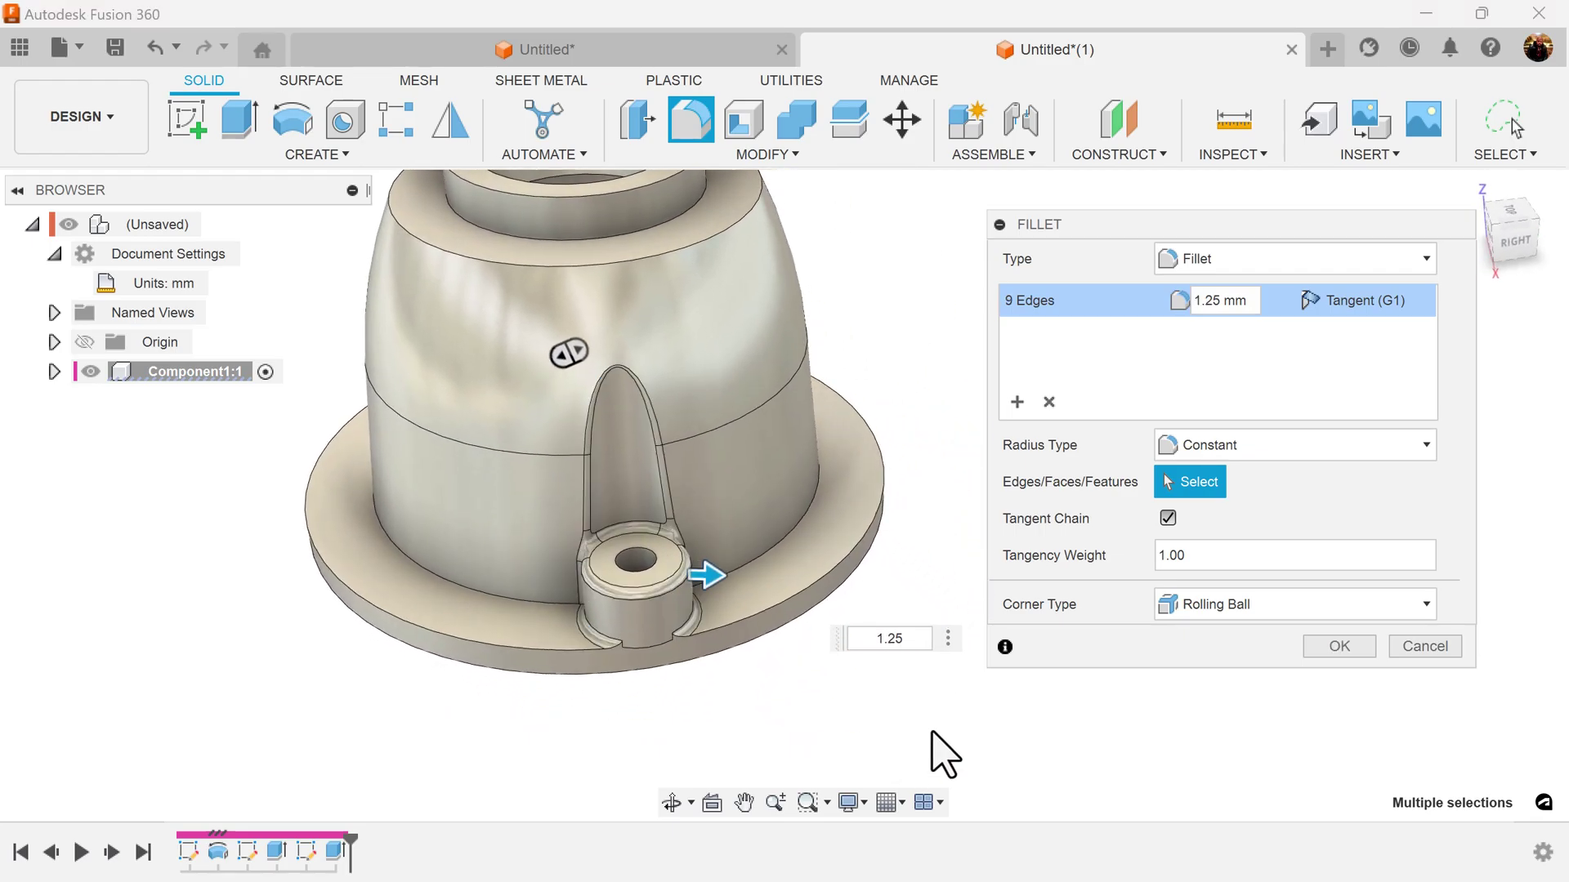
left_click(1340, 647)
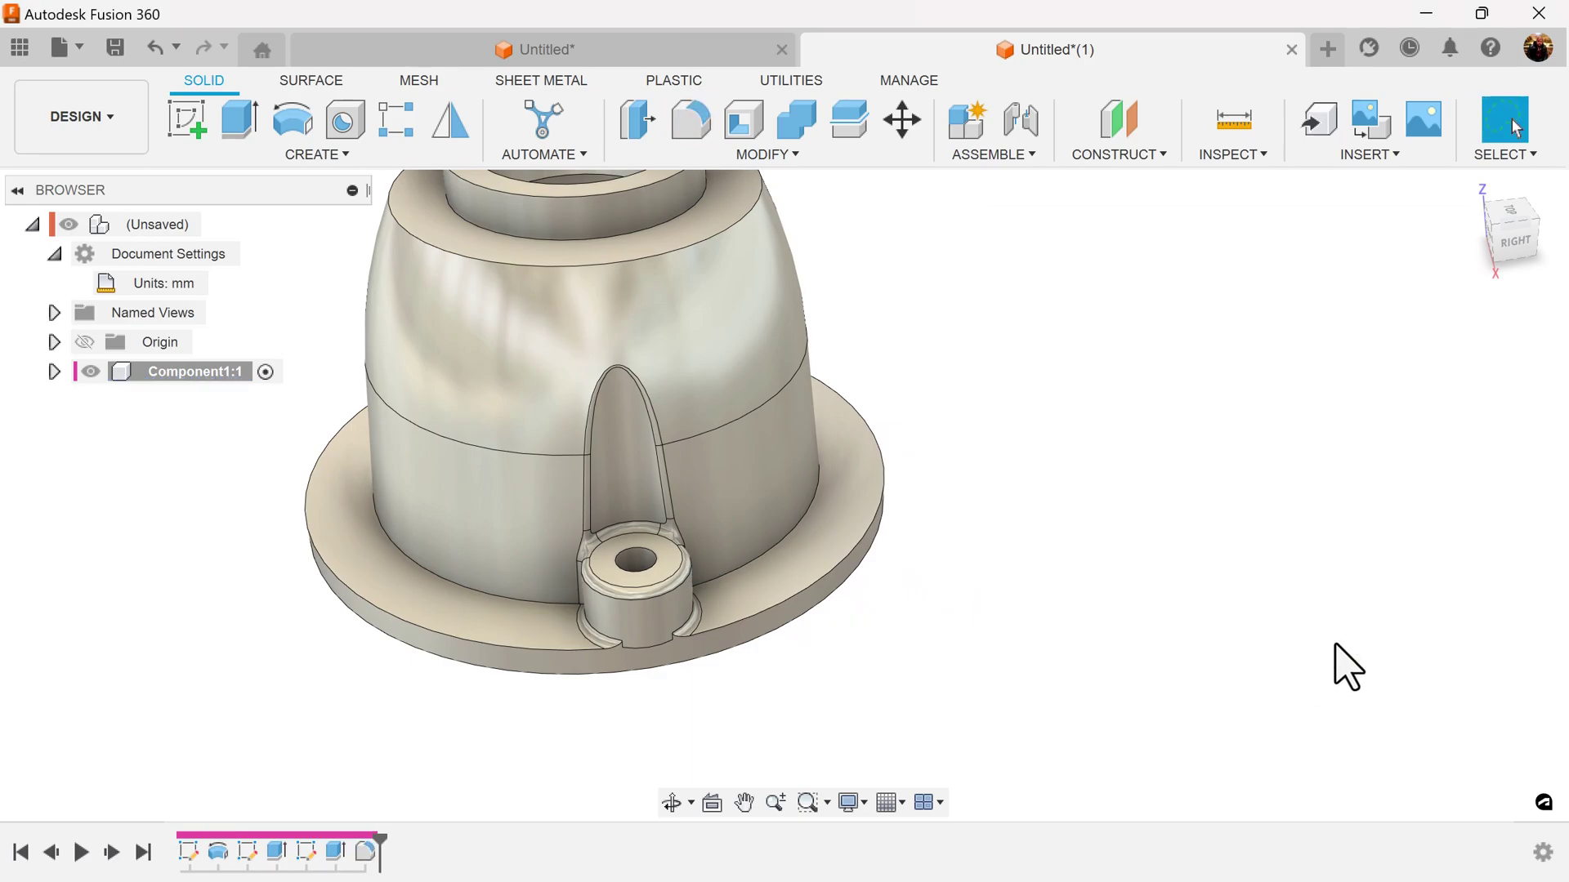
Step: Start an extrusion and make Sketch2, which holds the boss circles, visible in Component1
middle_click_drag(1334, 654, 691, 416, "shift")
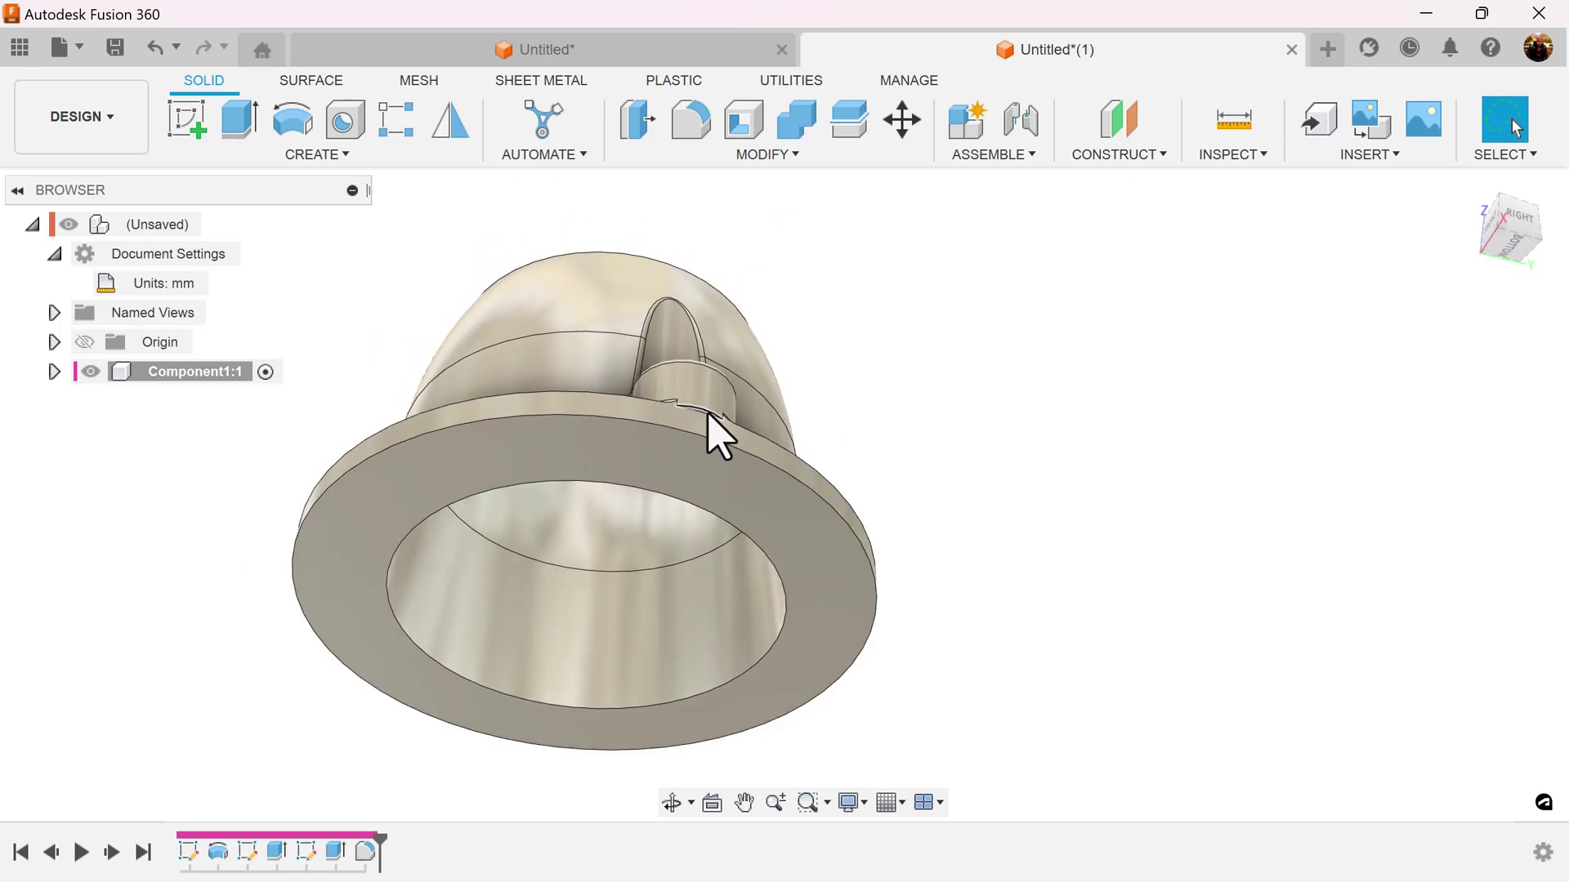
scroll(777, 340, "up", 2)
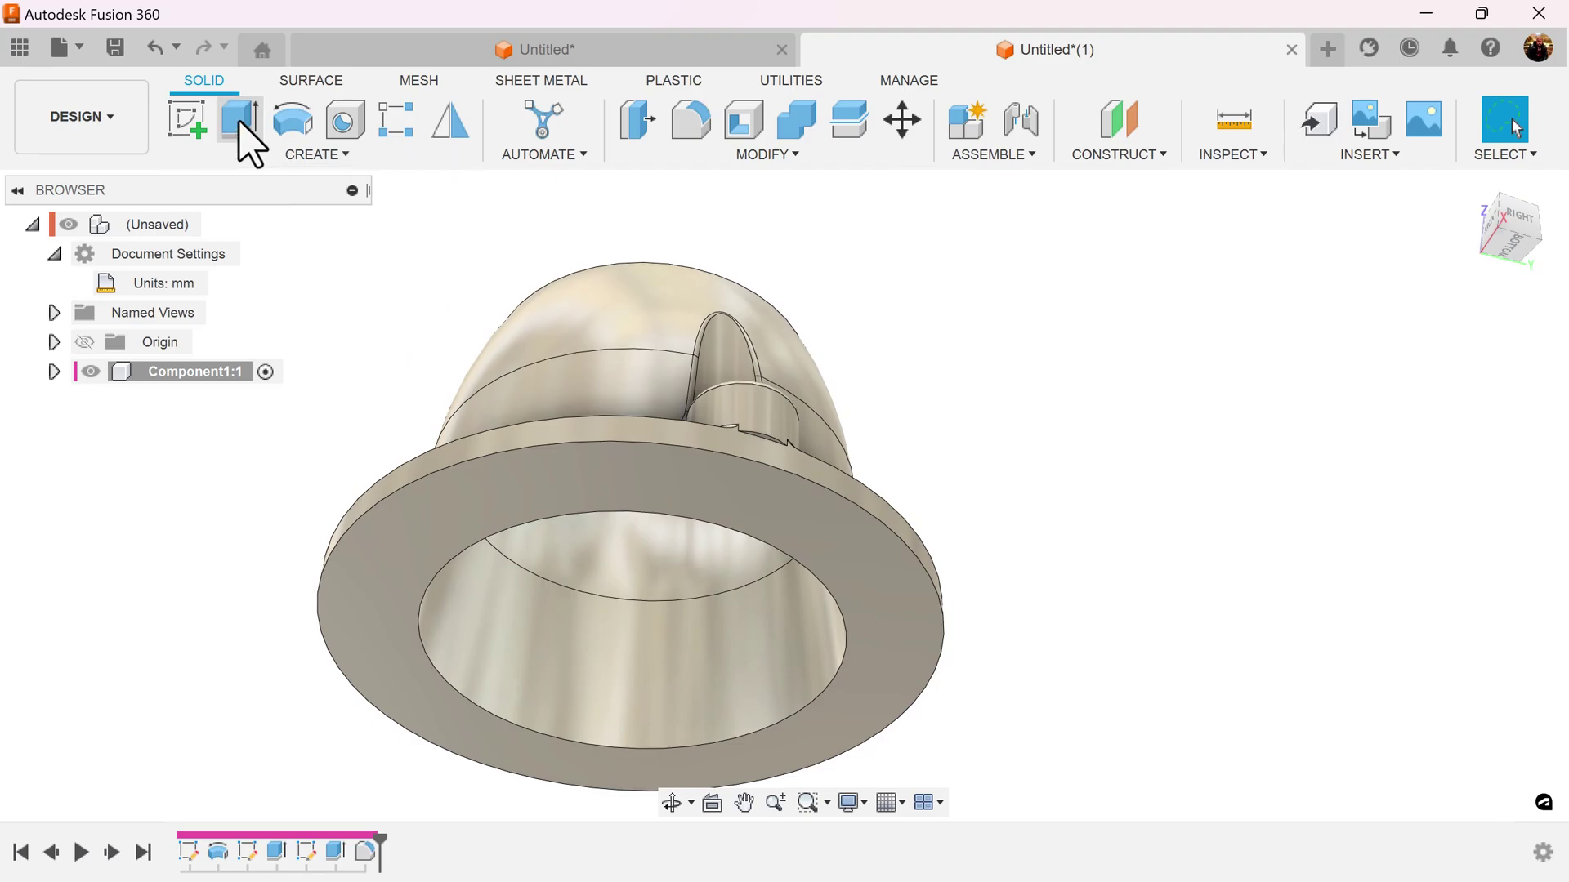
left_click(240, 123)
left_click(55, 372)
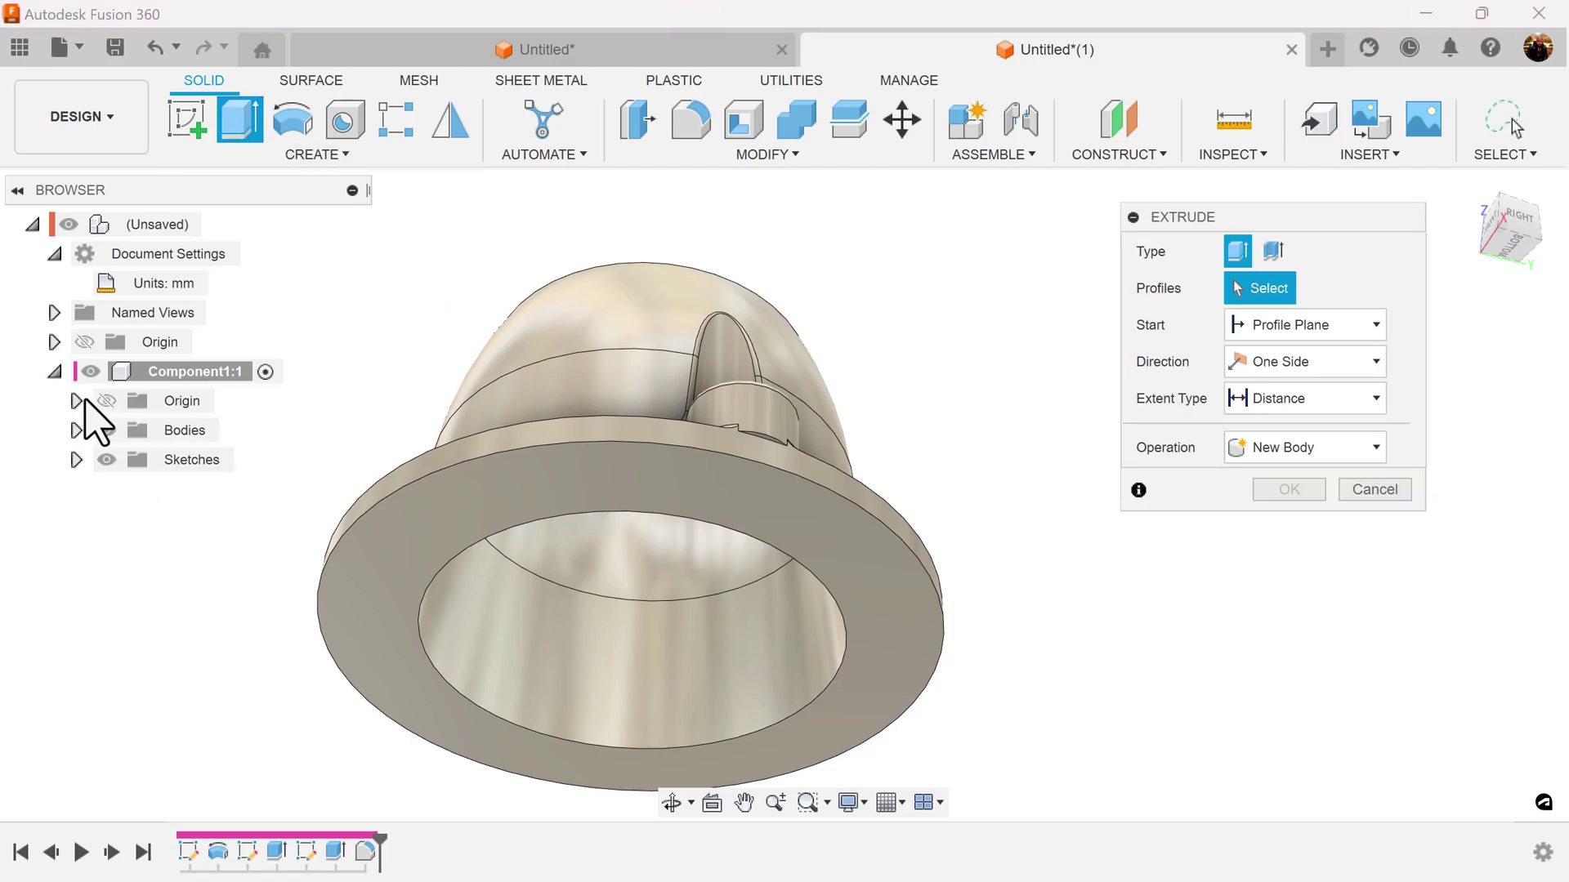
left_click(76, 459)
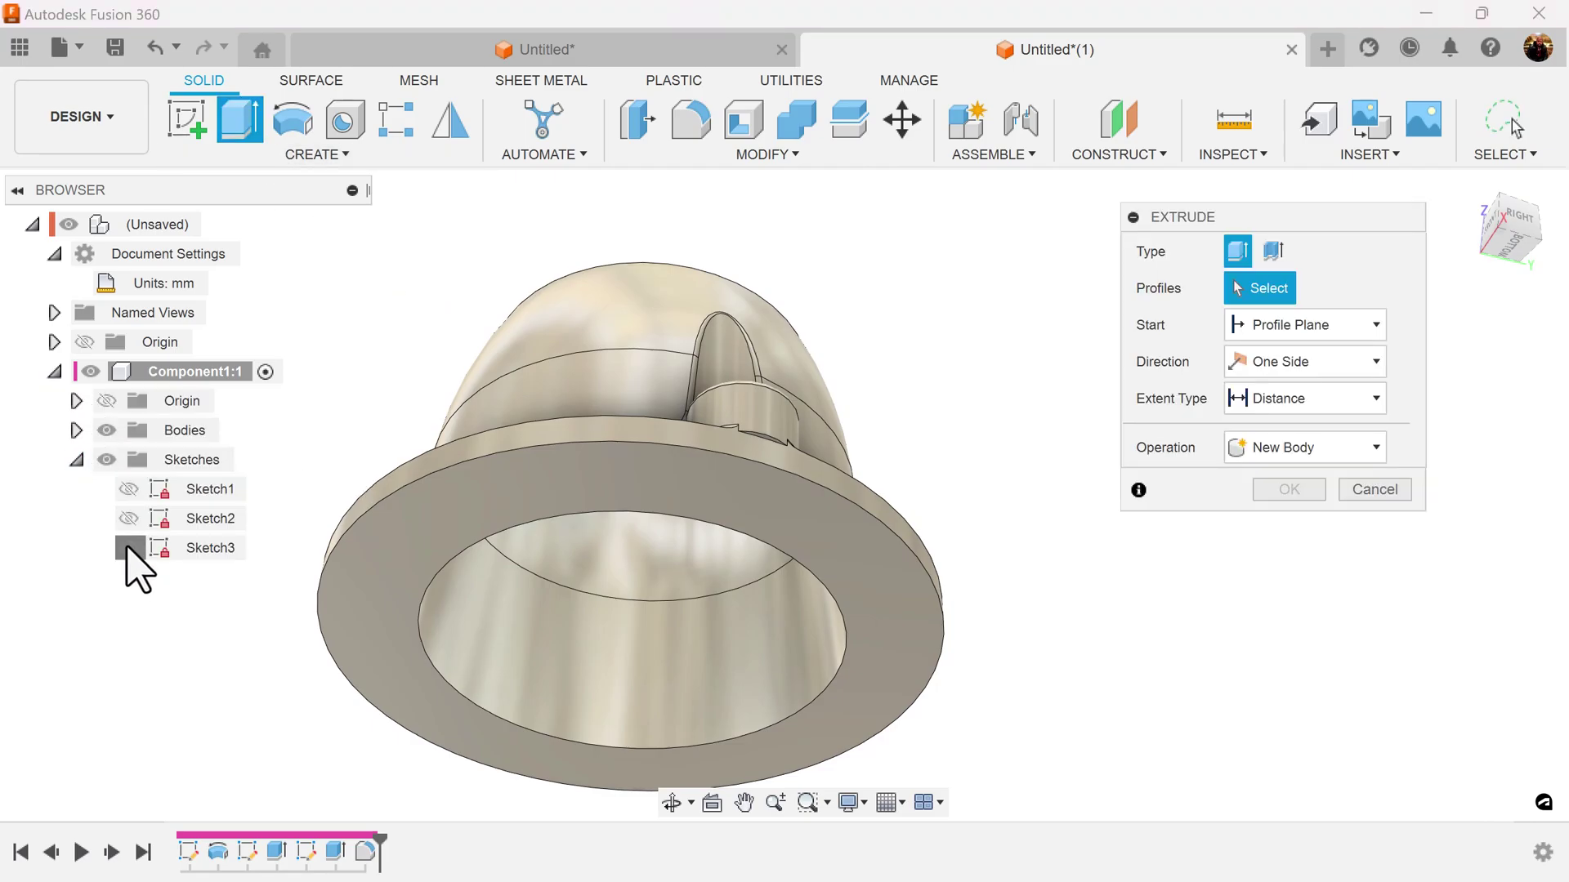
left_click(128, 518)
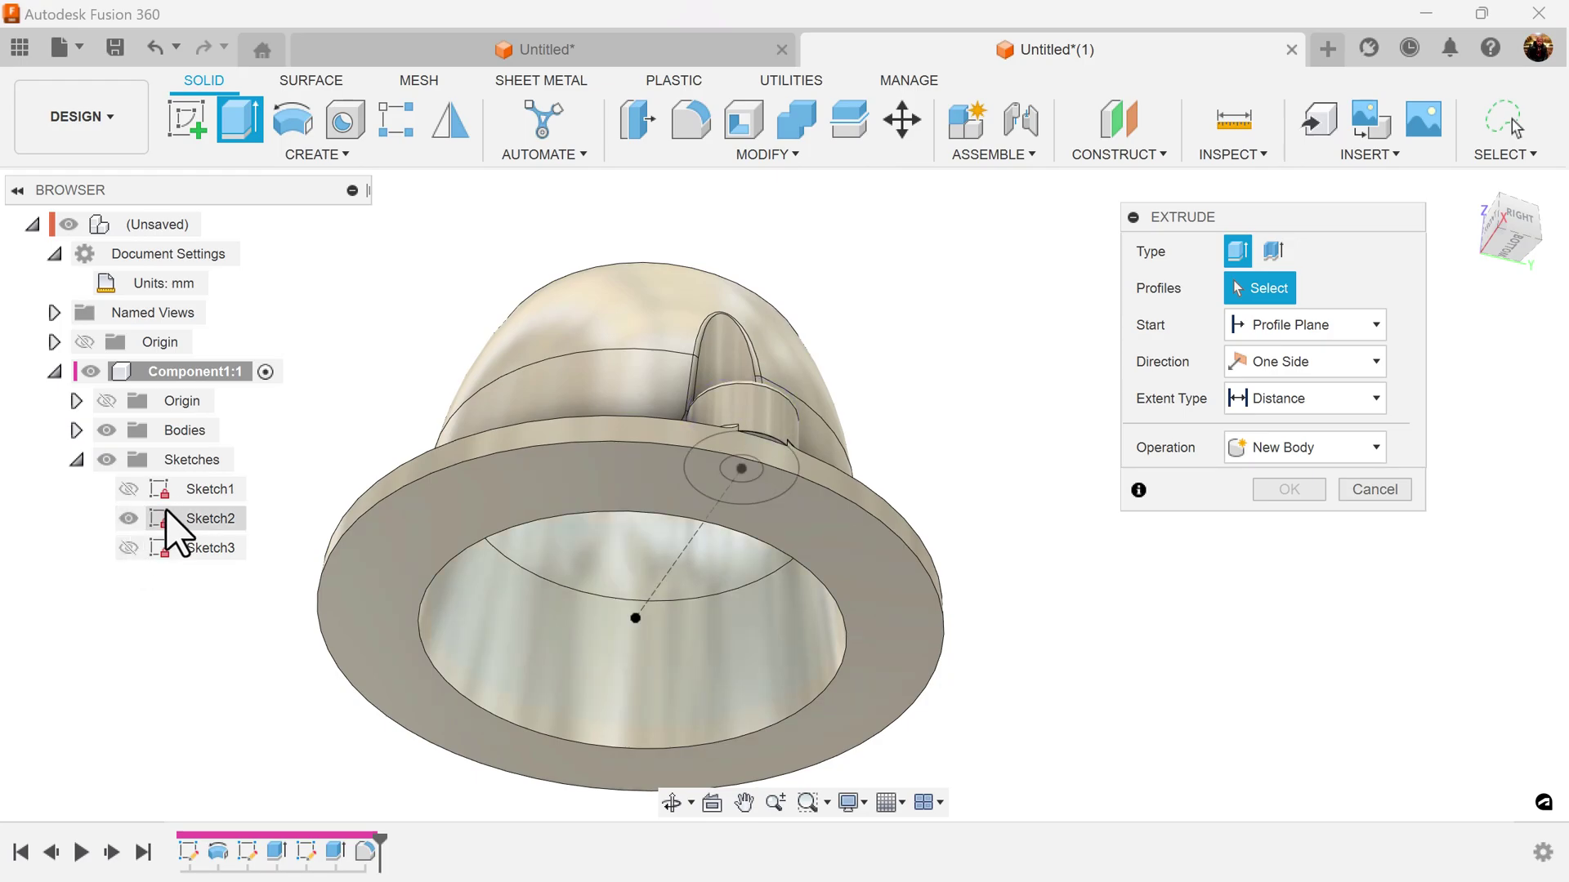
Step: Cut away the boss sliver overhanging the flange rim, 10 mm upward with a 3 degree taper, and hide Sketch2
scroll(1062, 360, "up", 5)
scroll(1022, 357, "up", 2)
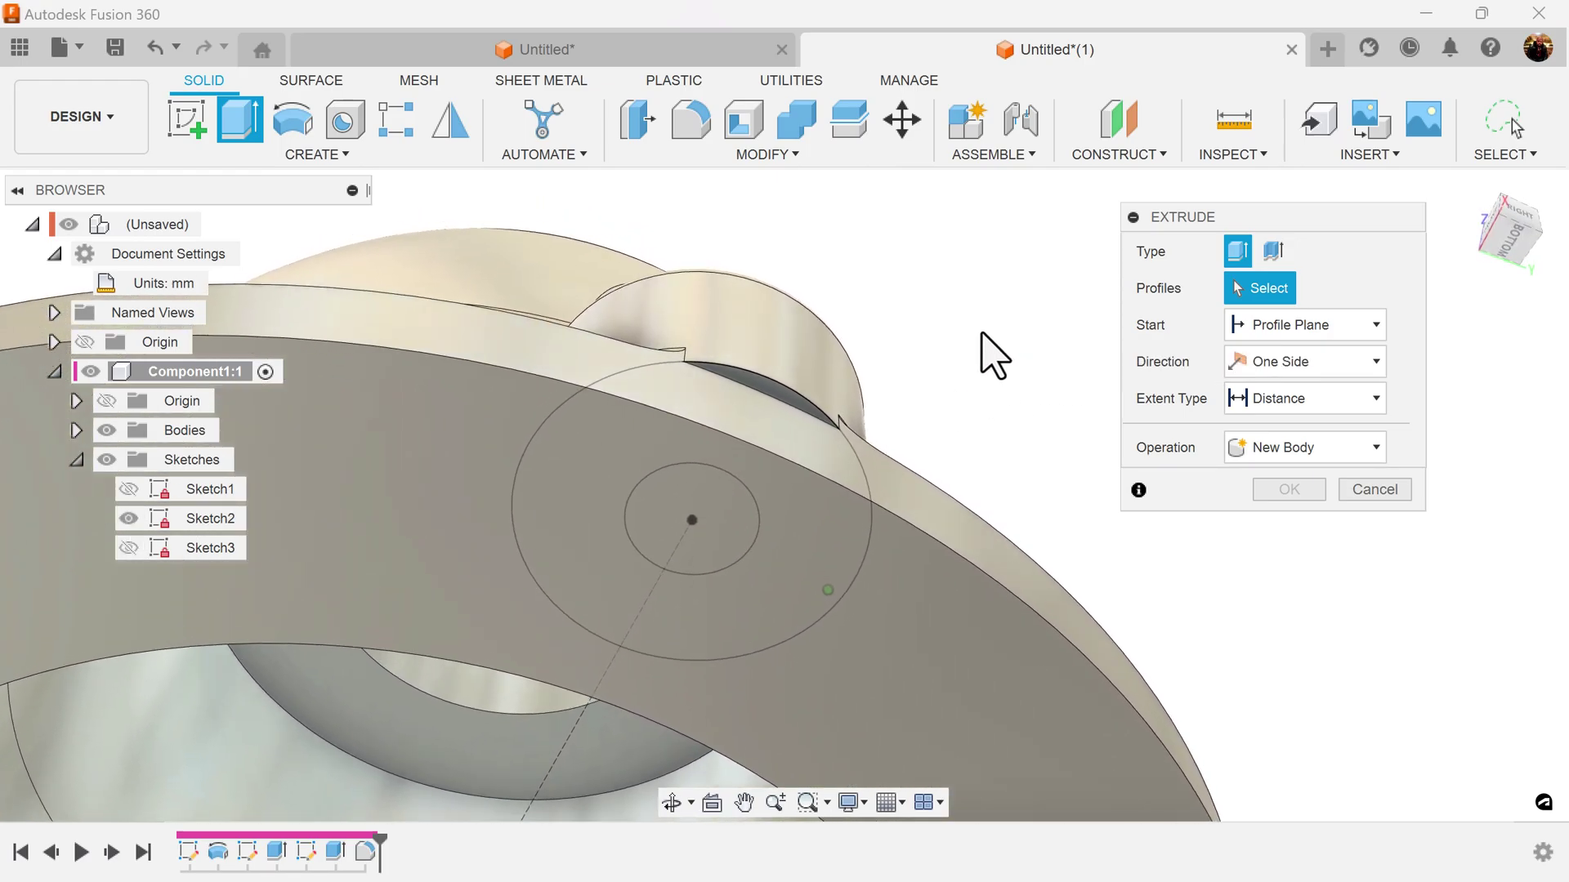
left_click(774, 394)
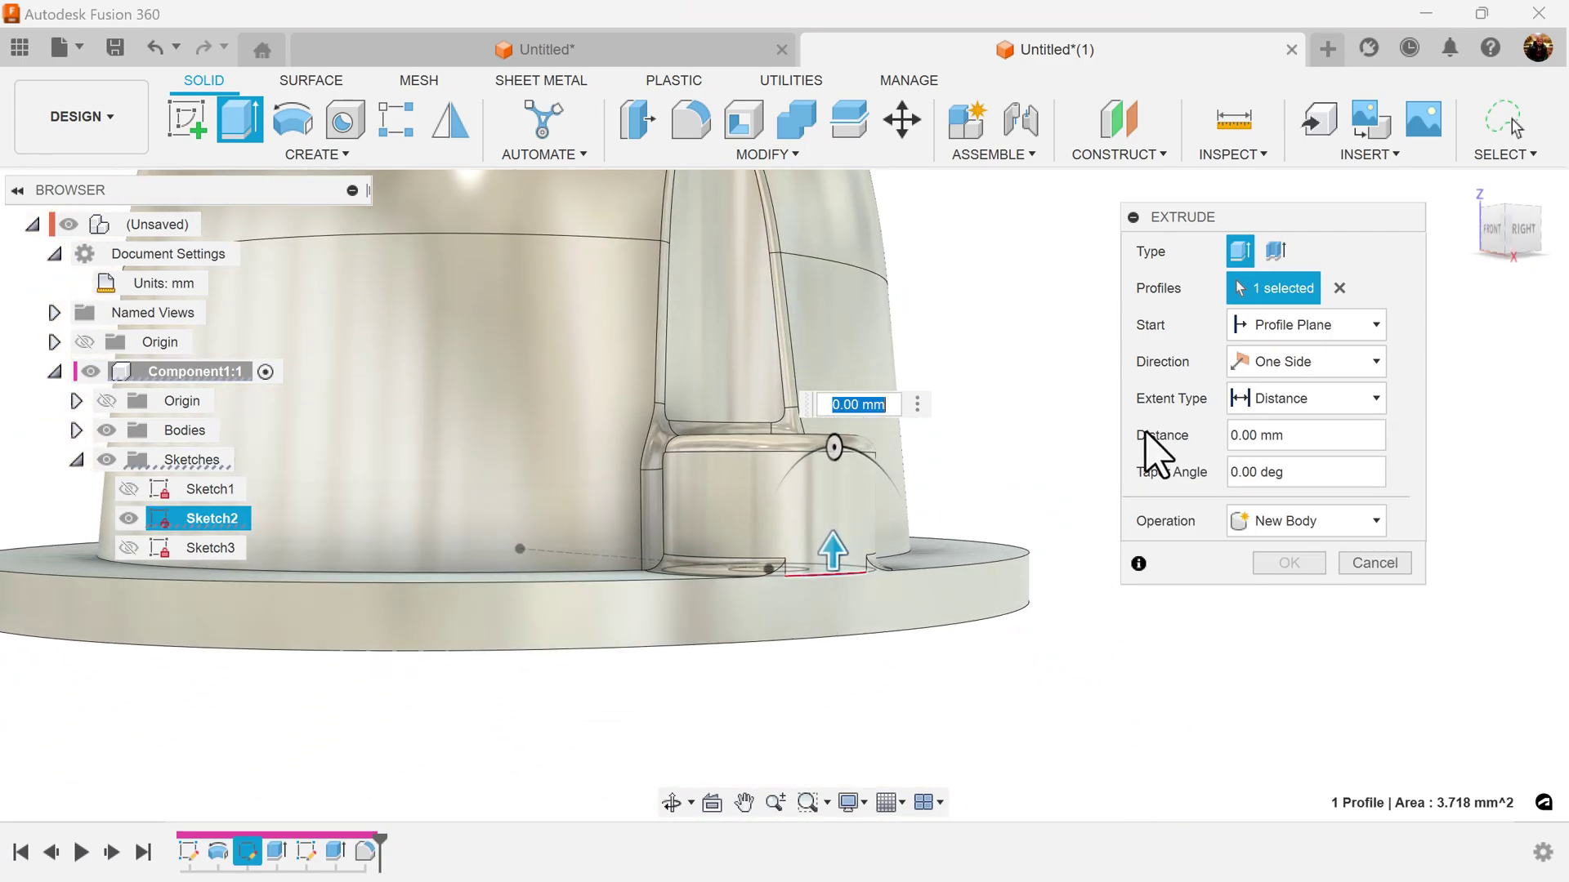
key("Return")
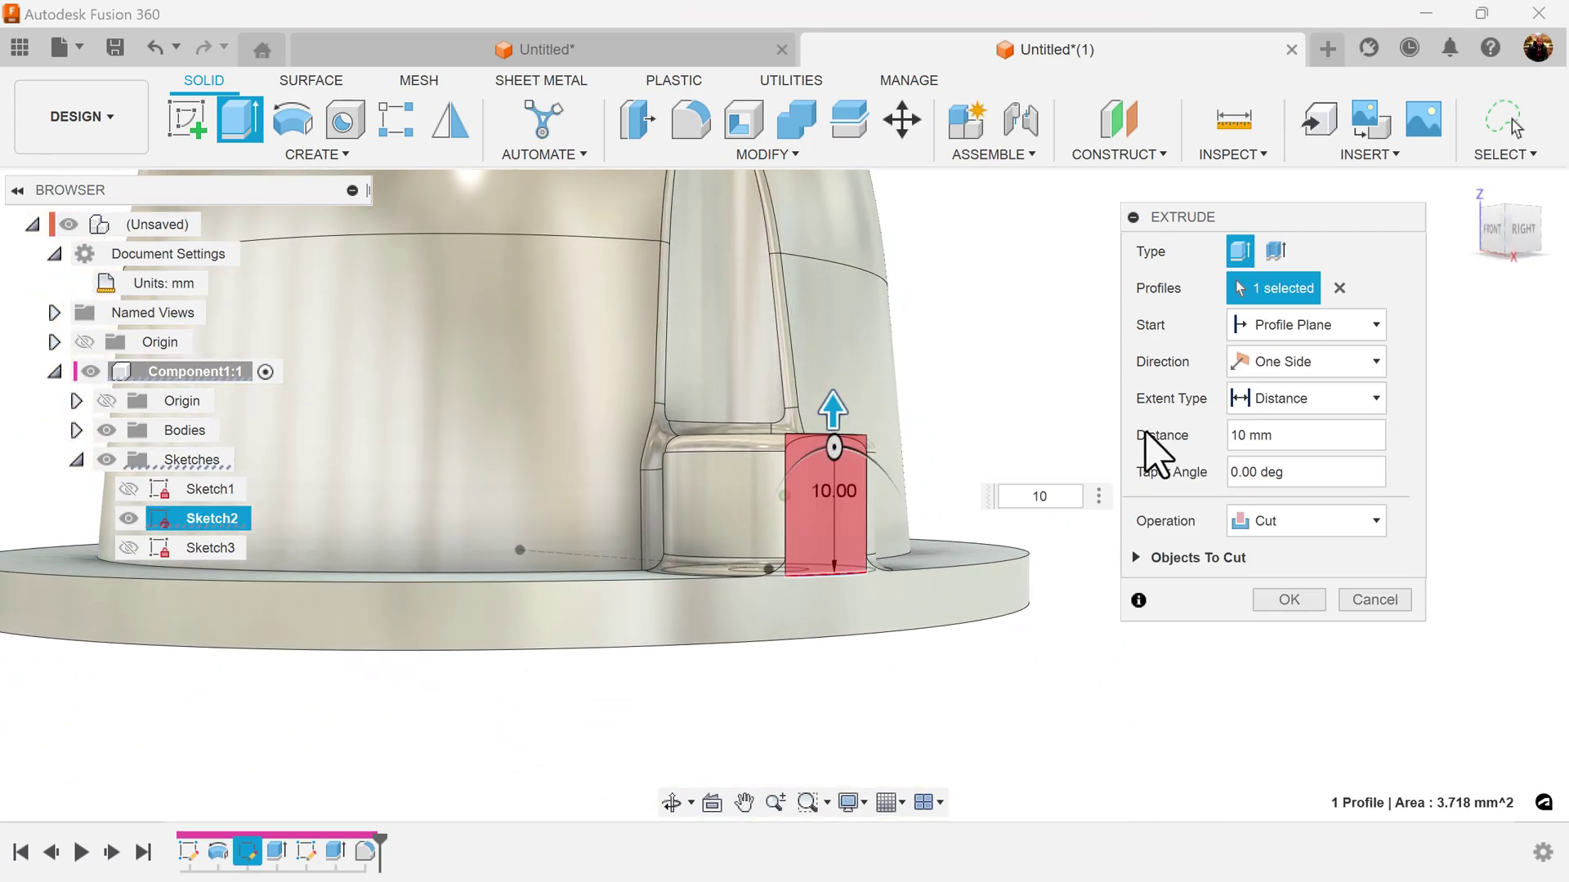
left_click(1296, 471)
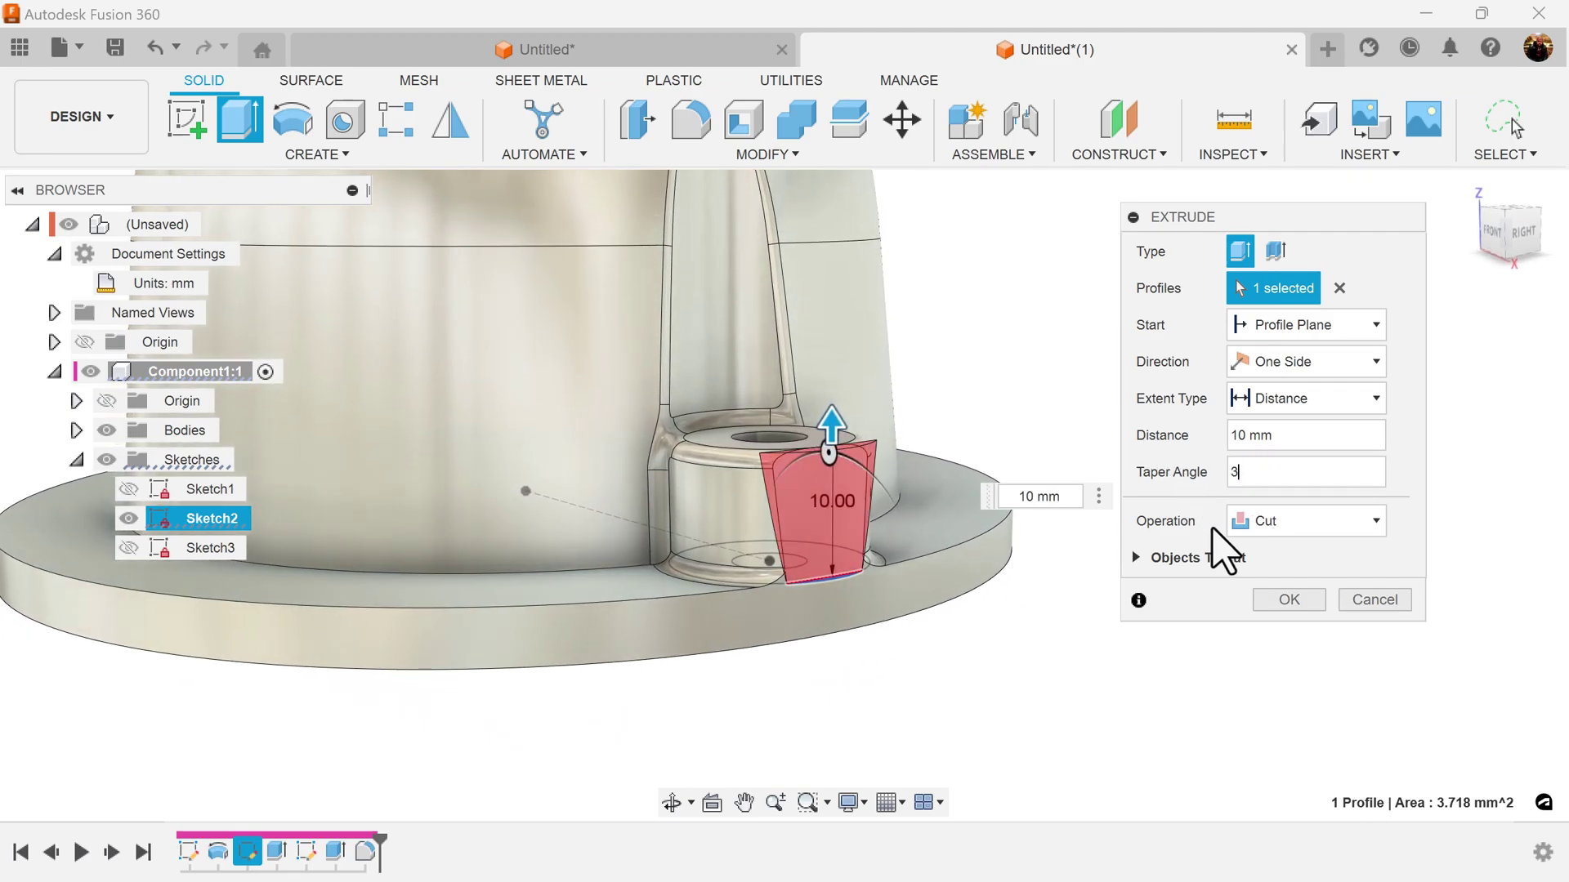
left_click(1289, 600)
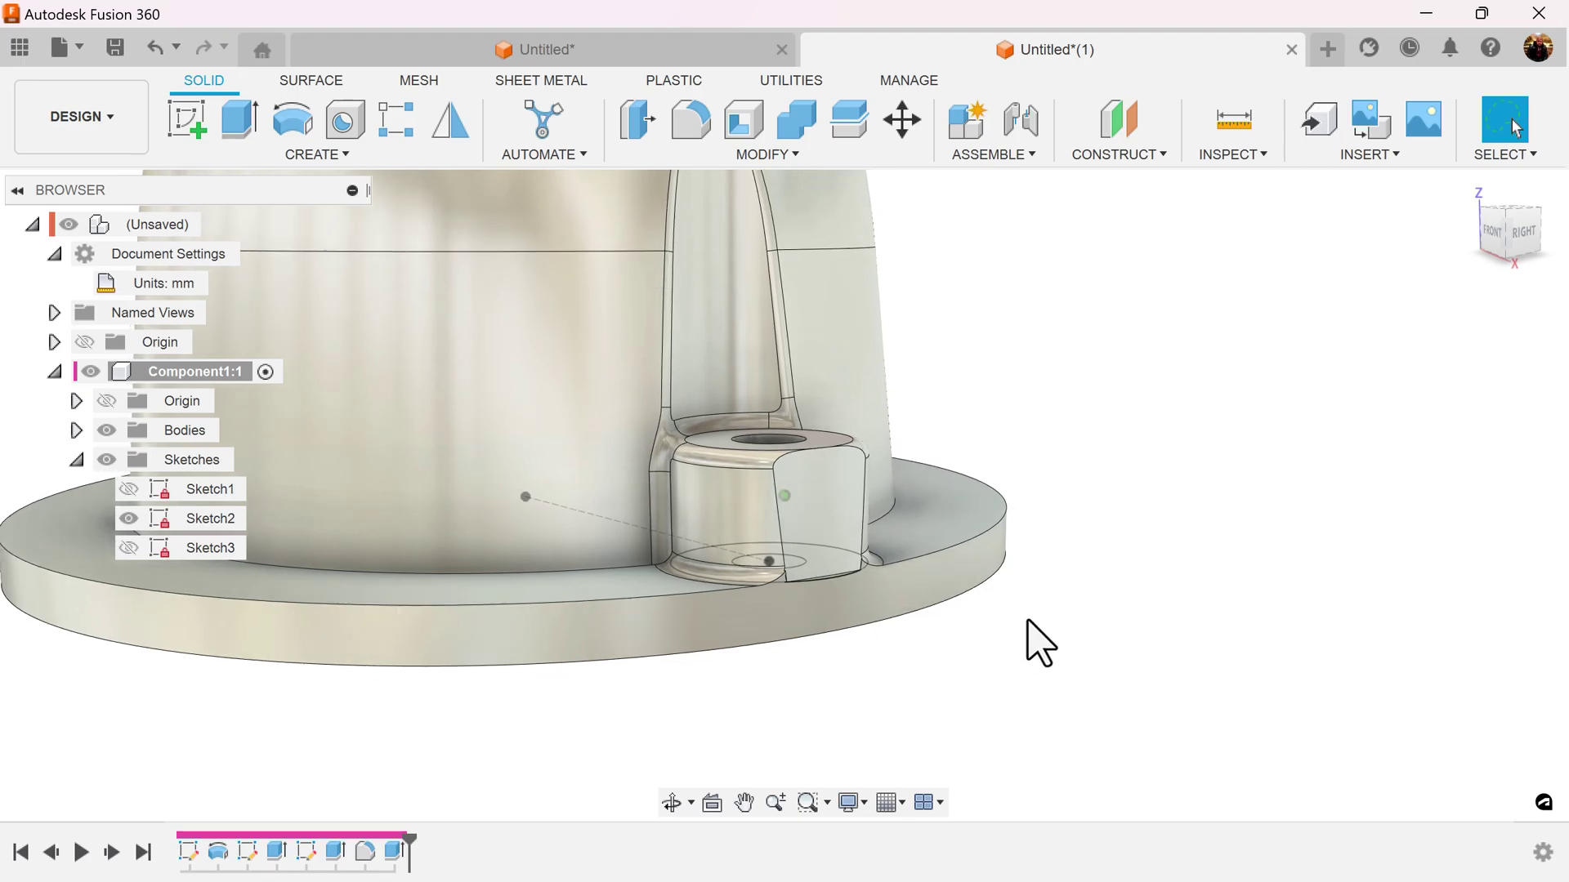
scroll(506, 476, "down", 1)
left_click(128, 518)
scroll(1278, 553, "down", 2)
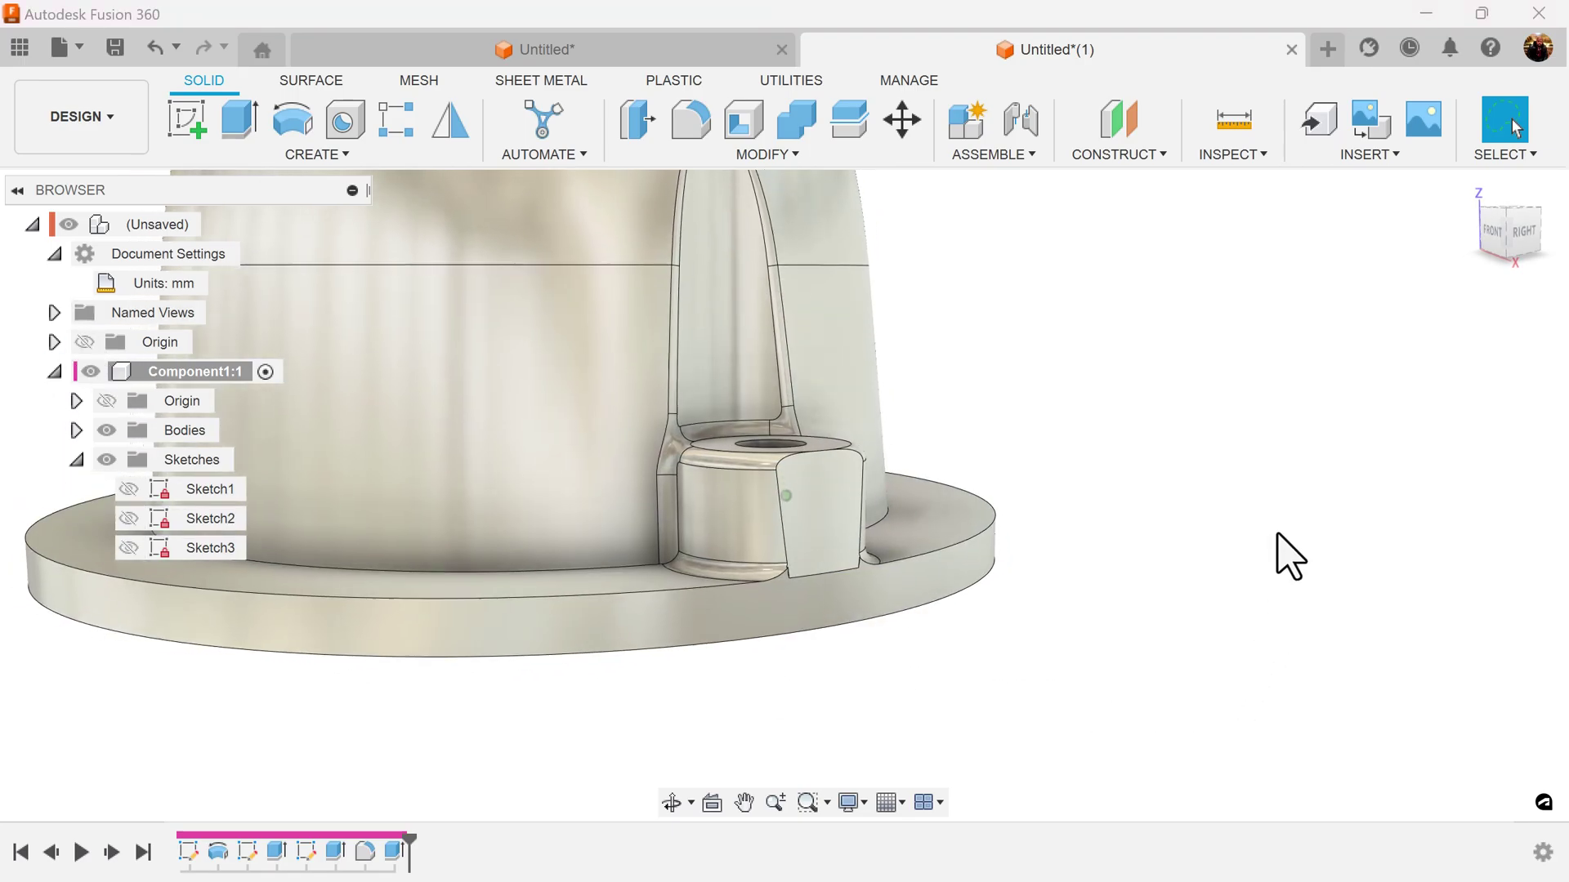
Step: Circular-pattern the boss extrusion, recess cut, fillet and tapered cut around the dome's upper circular edge with full distribution and quantity 6
middle_click_drag(1278, 553, 1299, 450, "shift")
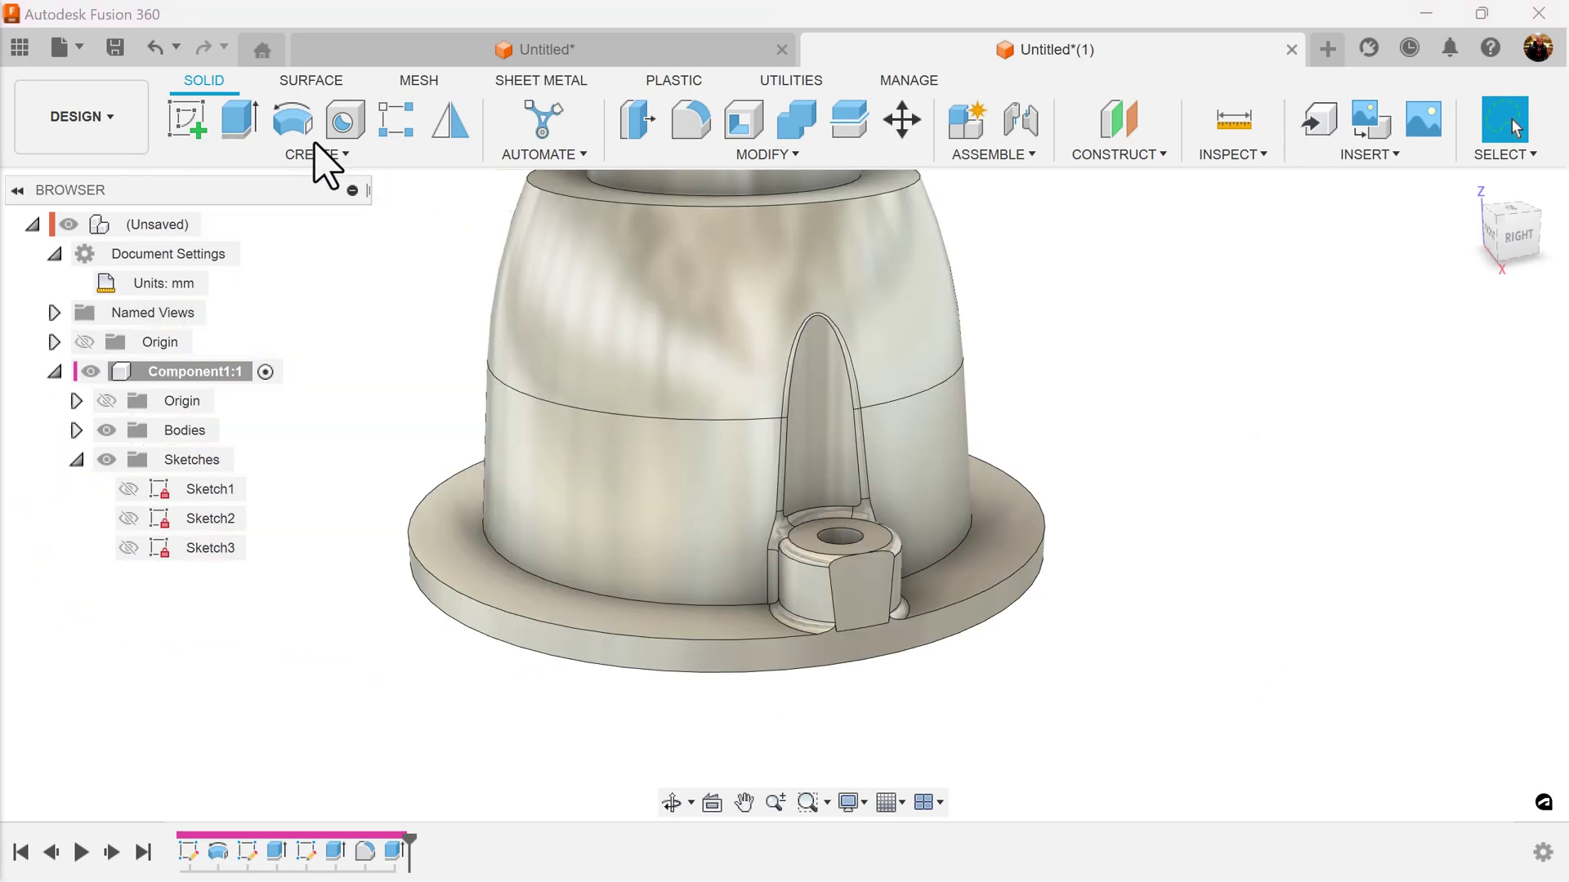
left_click(330, 159)
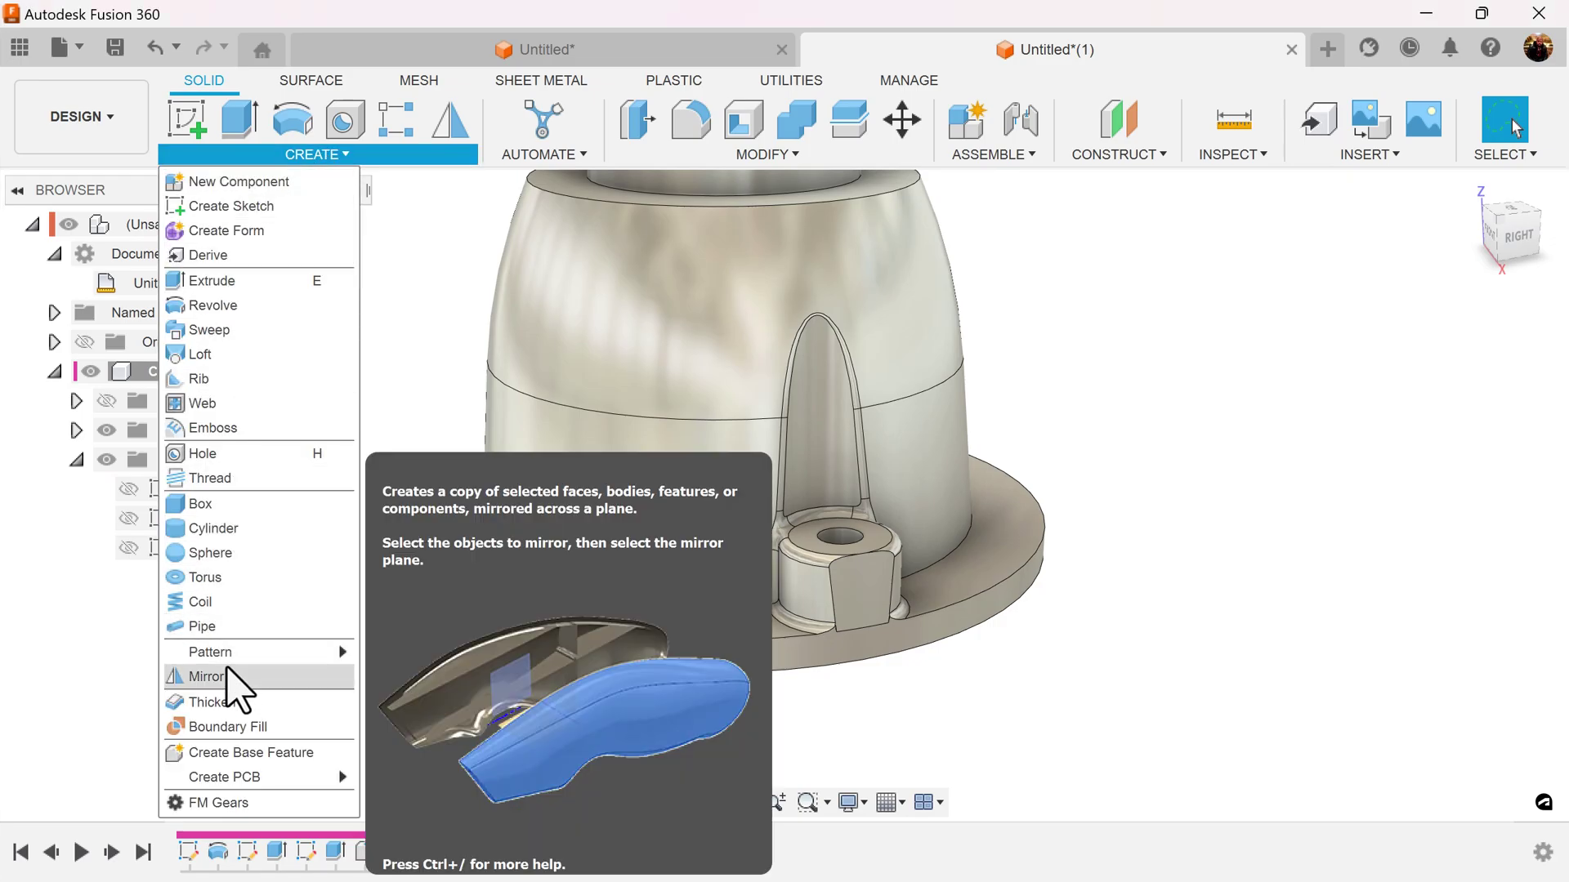
mouse_move(261, 652)
left_click(449, 693)
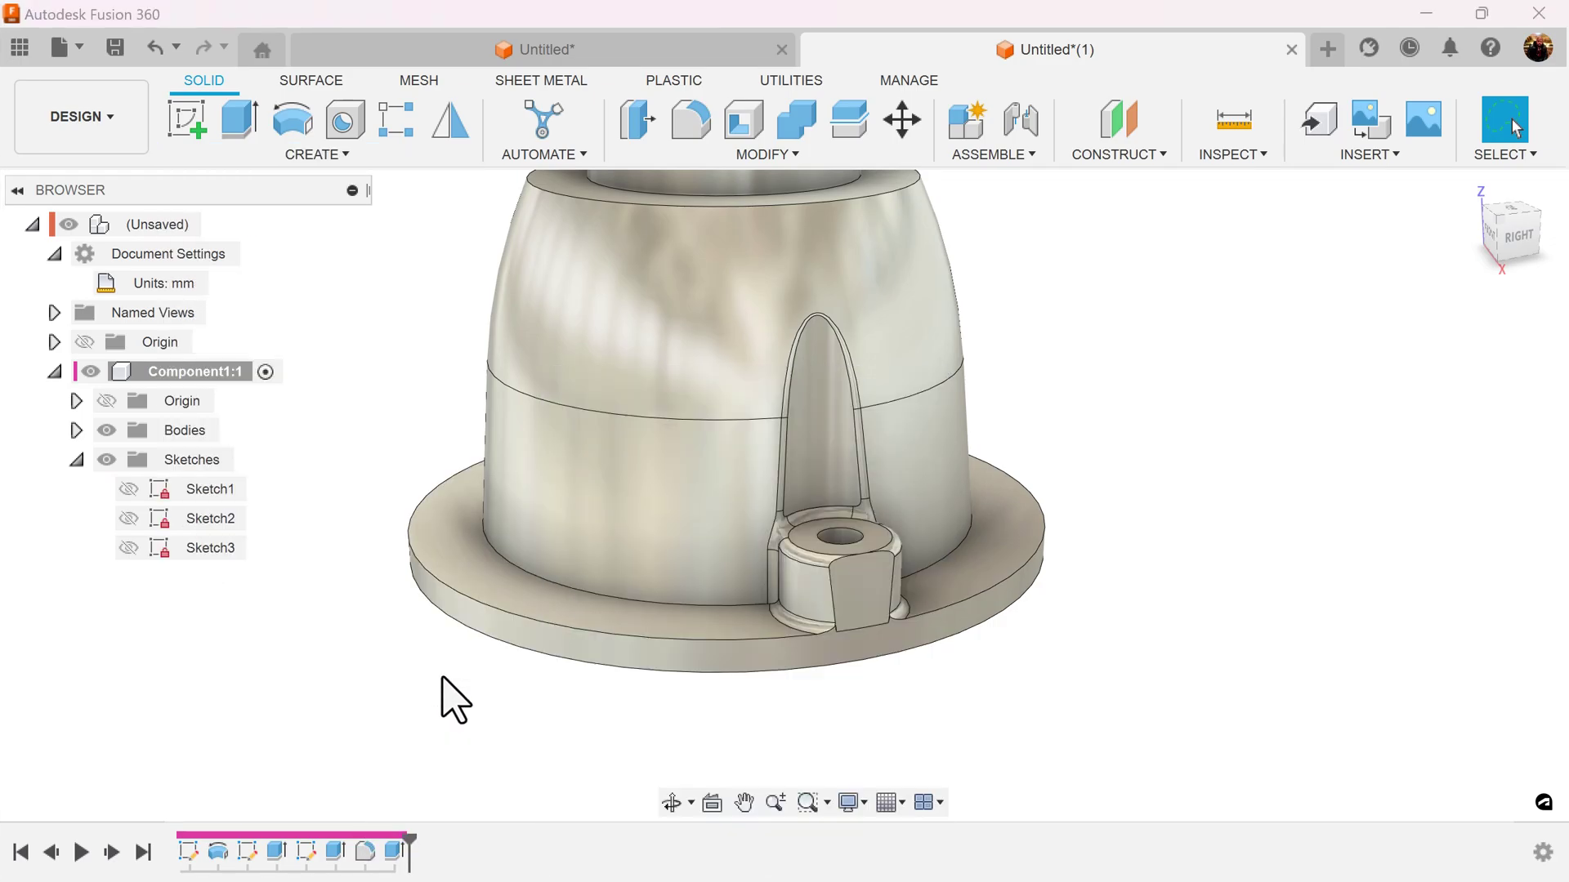
middle_click_drag(1499, 536, 1347, 319, "shift")
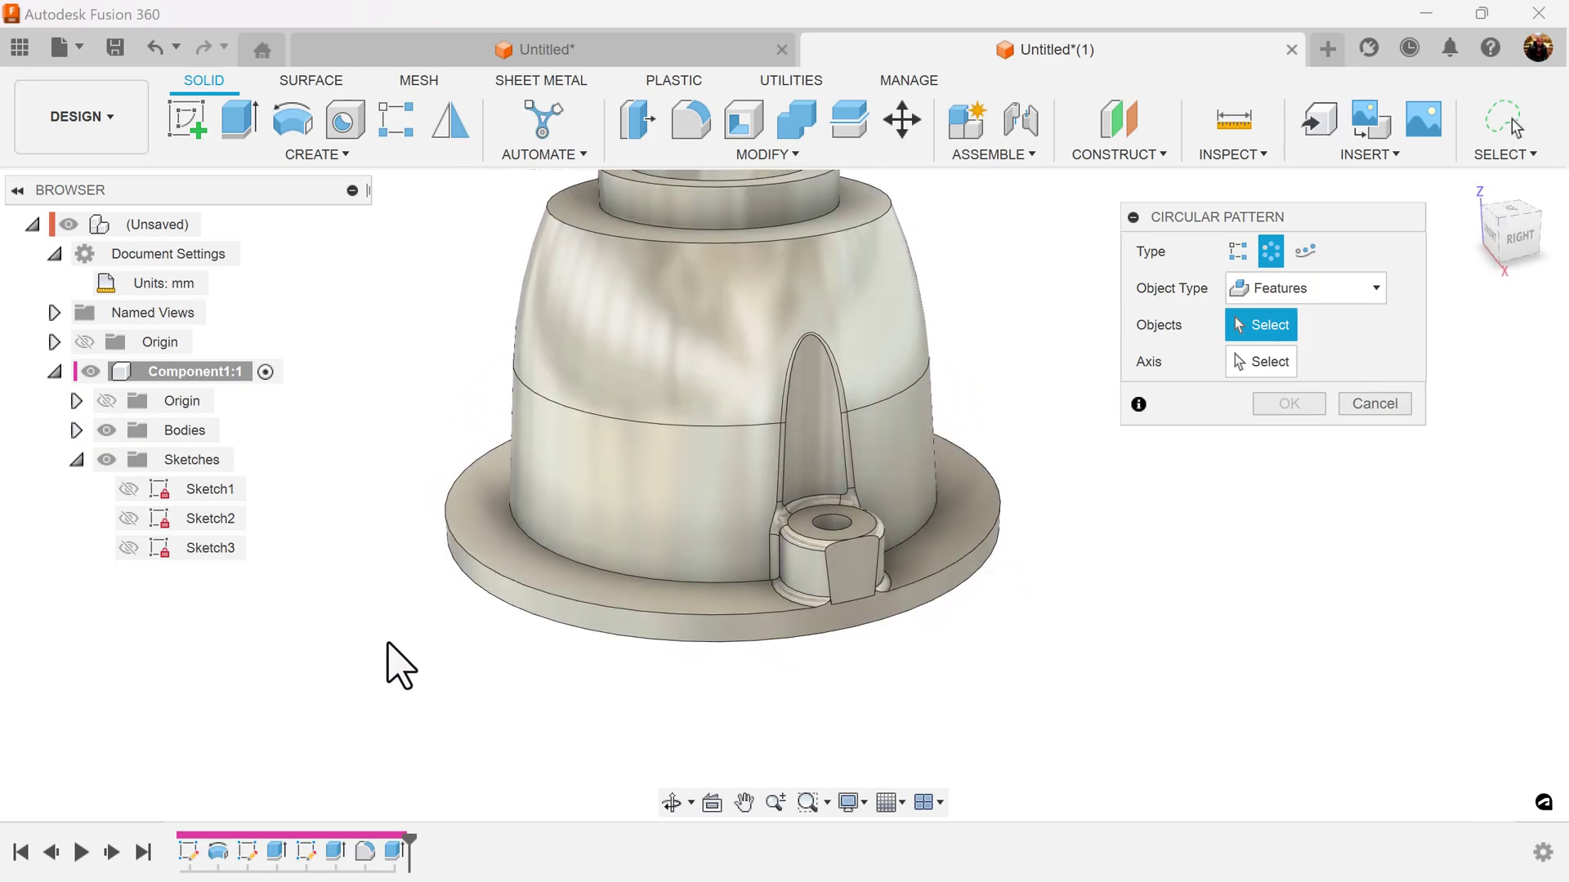
left_click(394, 853)
left_click(367, 852)
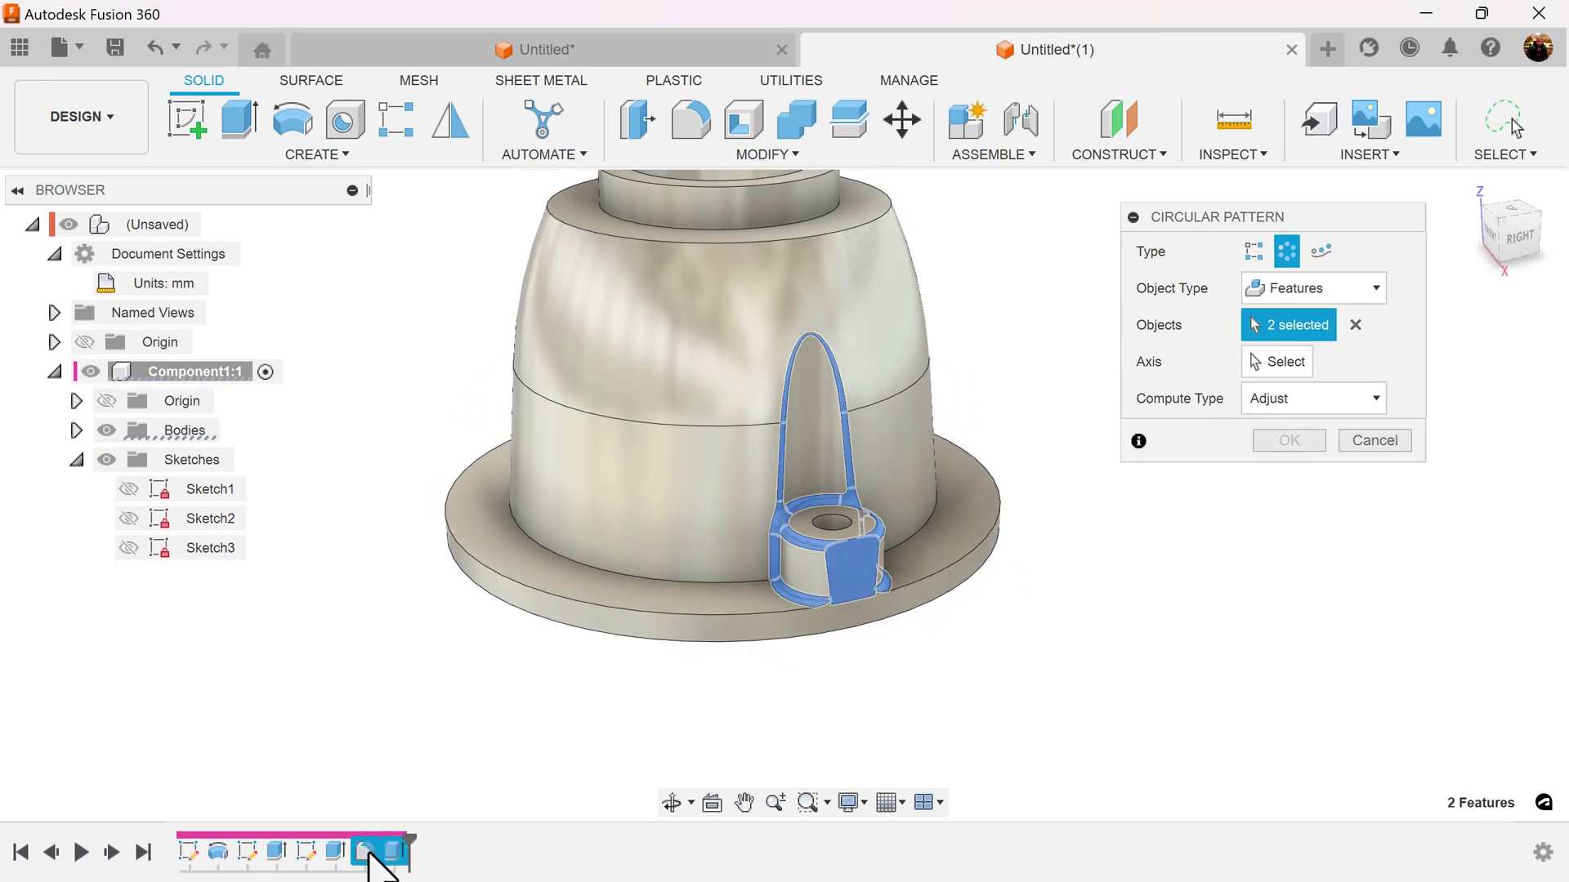
left_click(341, 854)
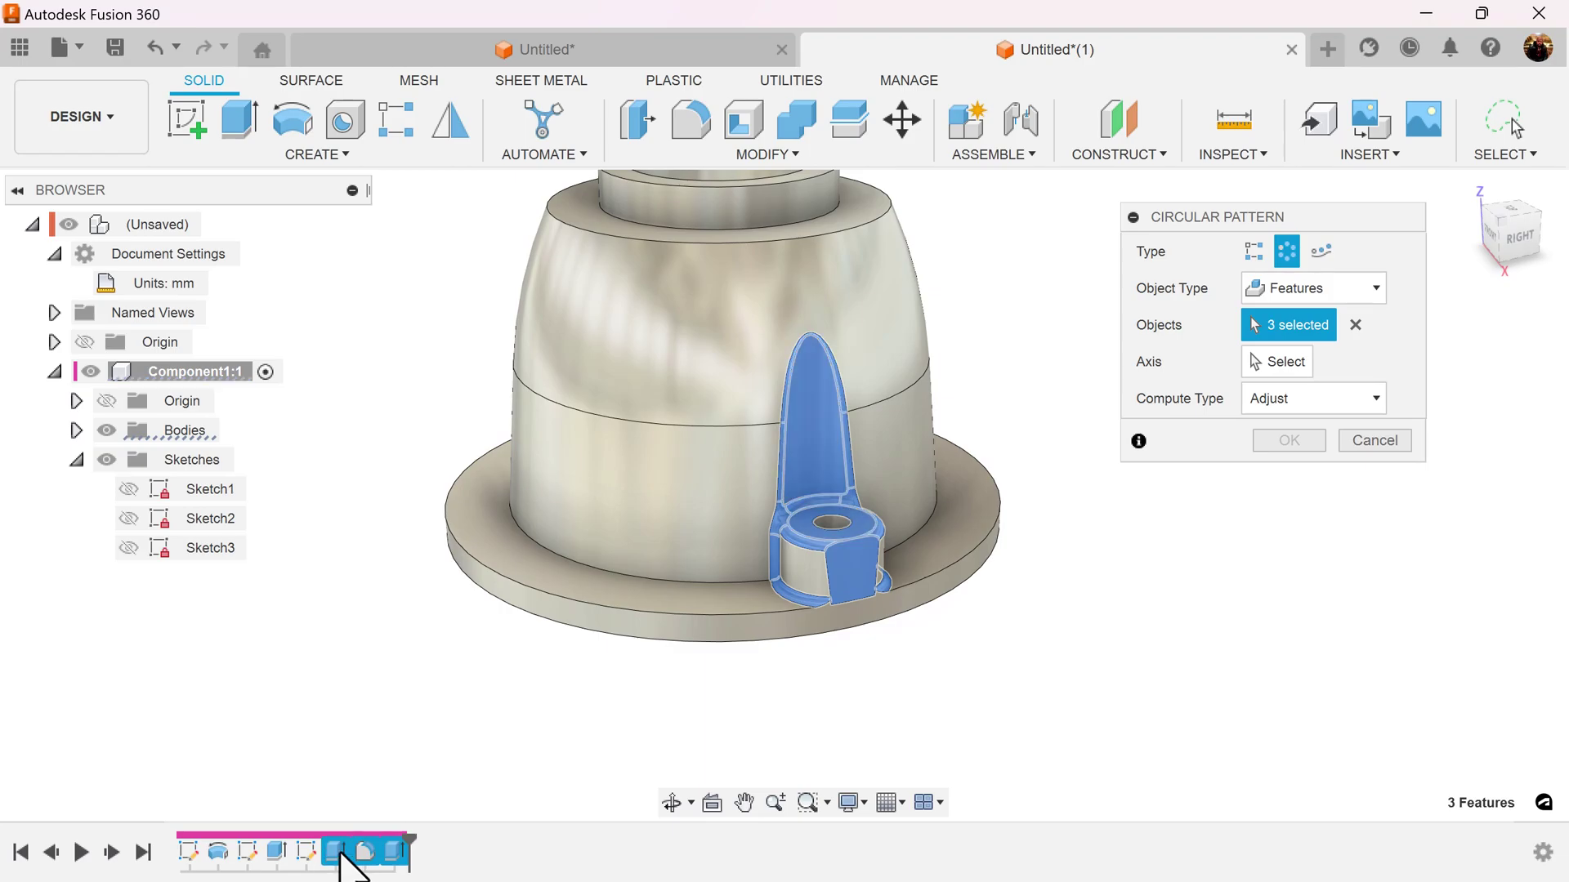
left_click(276, 852)
left_click(1305, 362)
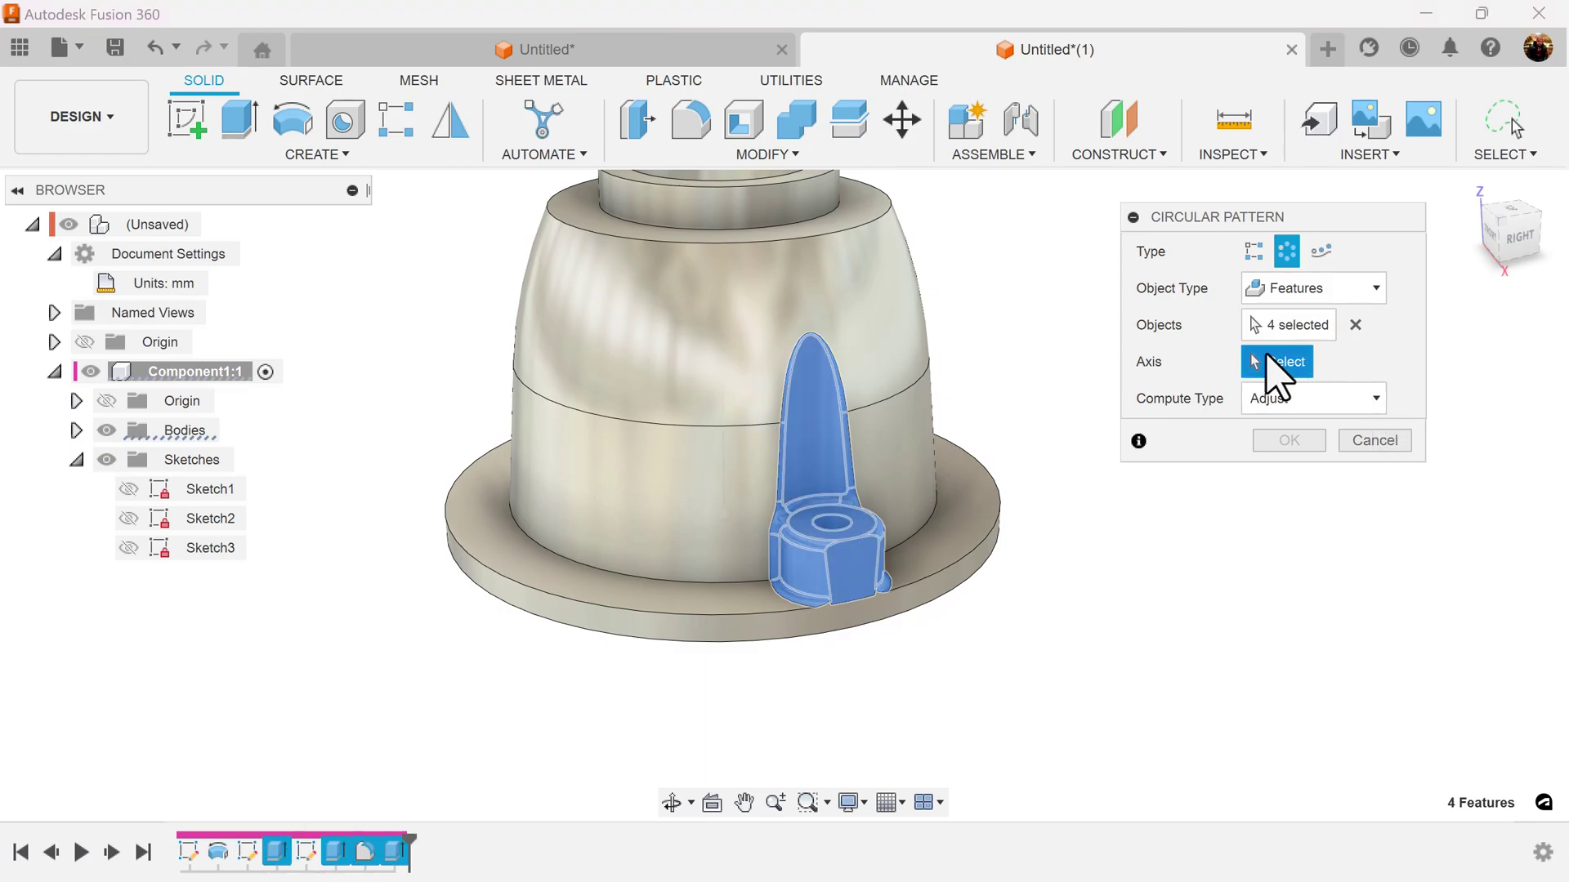
left_click(905, 224)
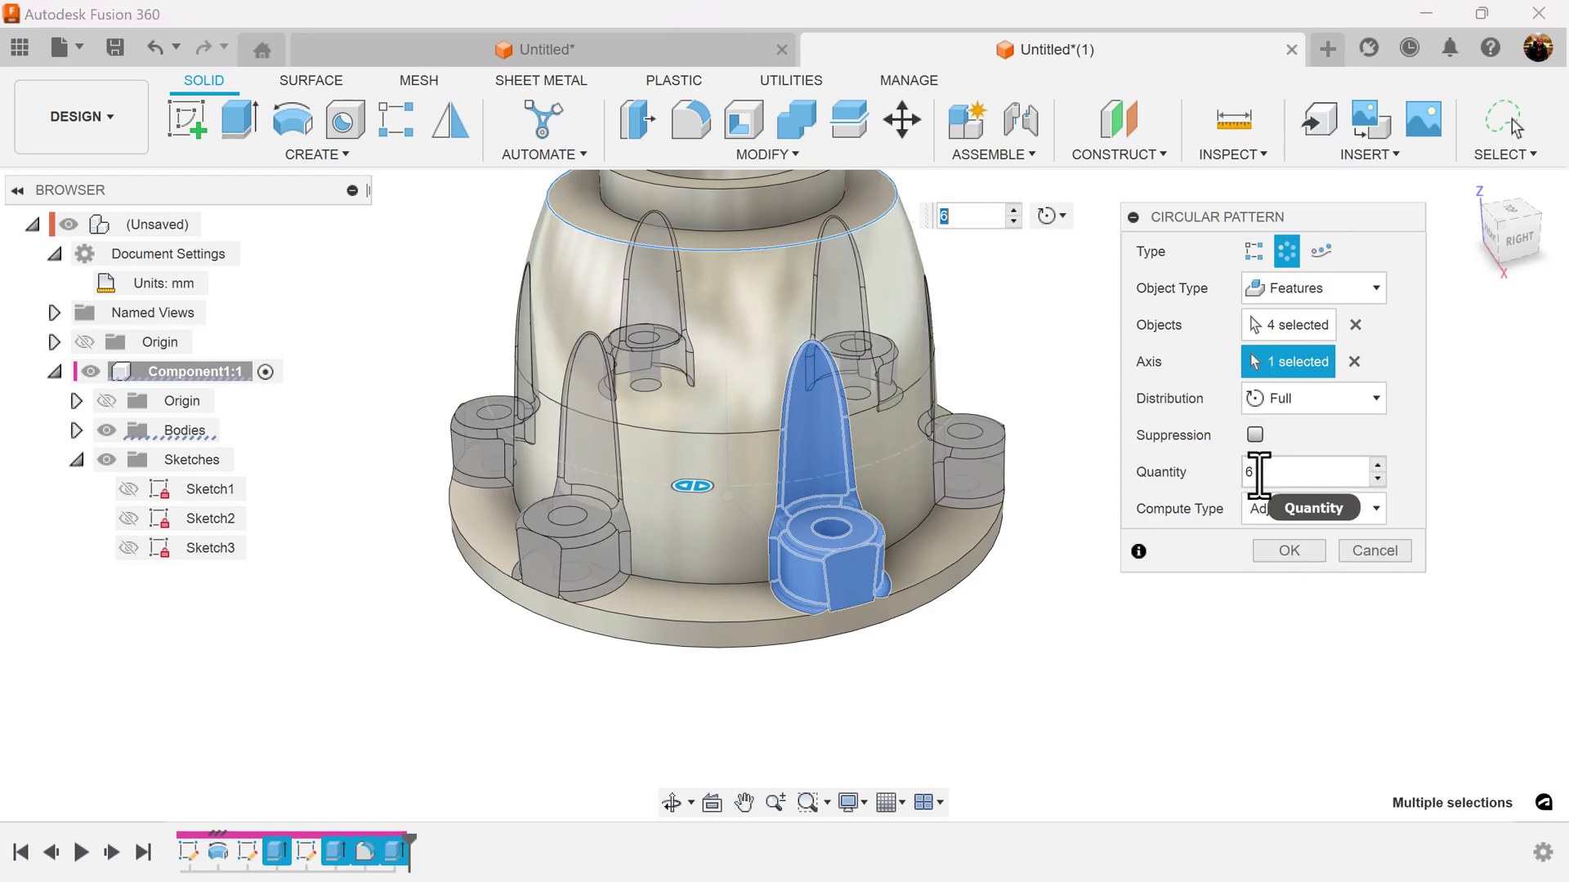
left_click(1289, 551)
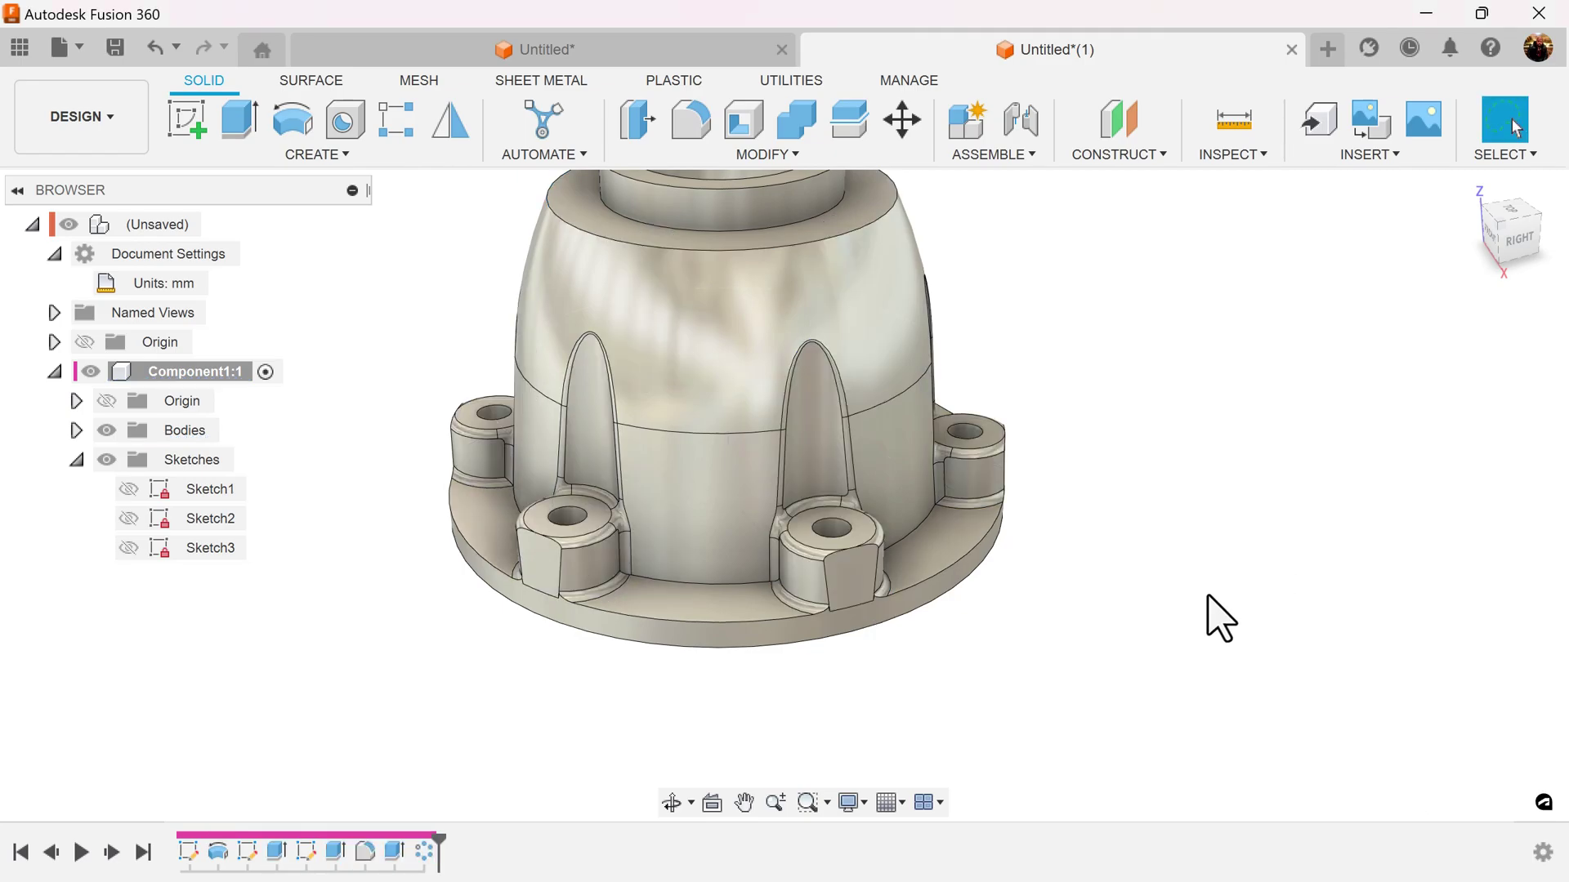
Step: Edit the tapered cut on the boss at the flange rim and set its taper angle to 0 degrees
right_click(390, 853)
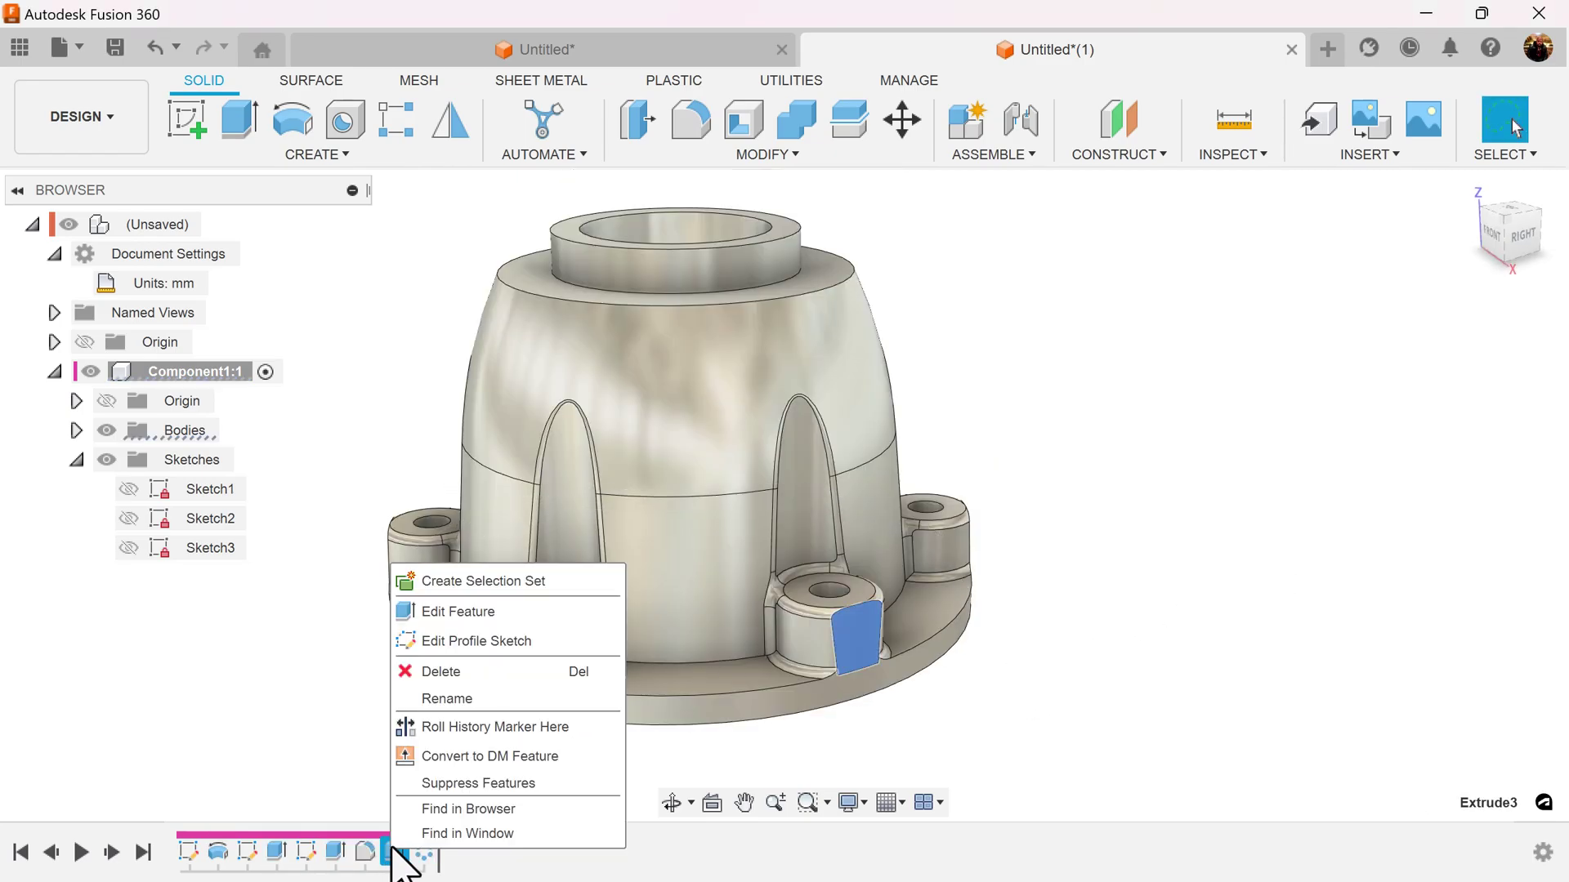
left_click(435, 620)
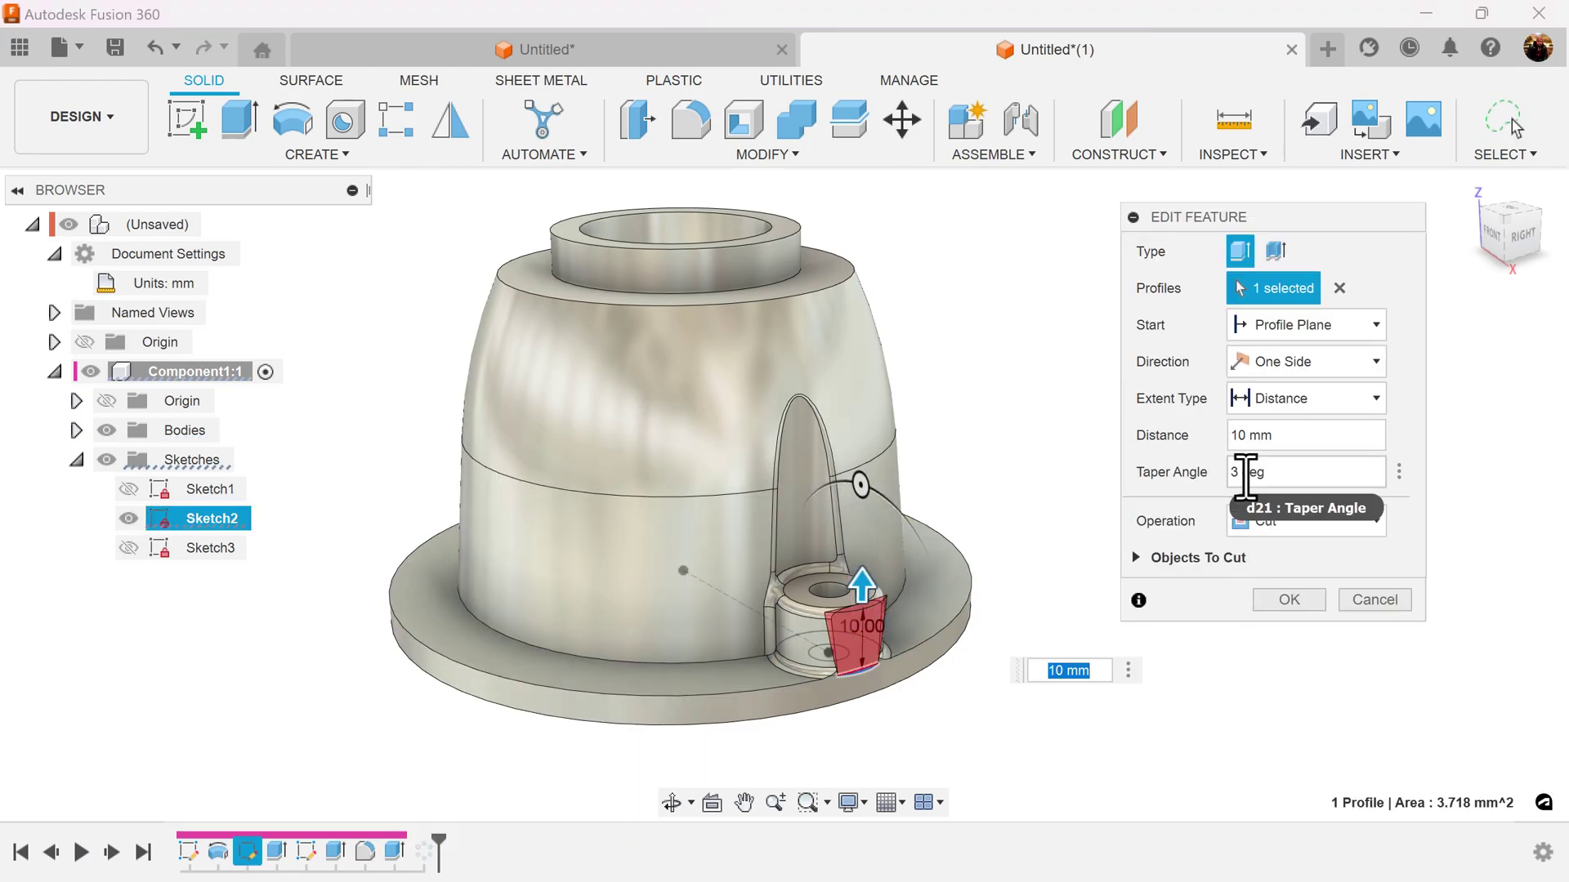
left_click(1240, 473)
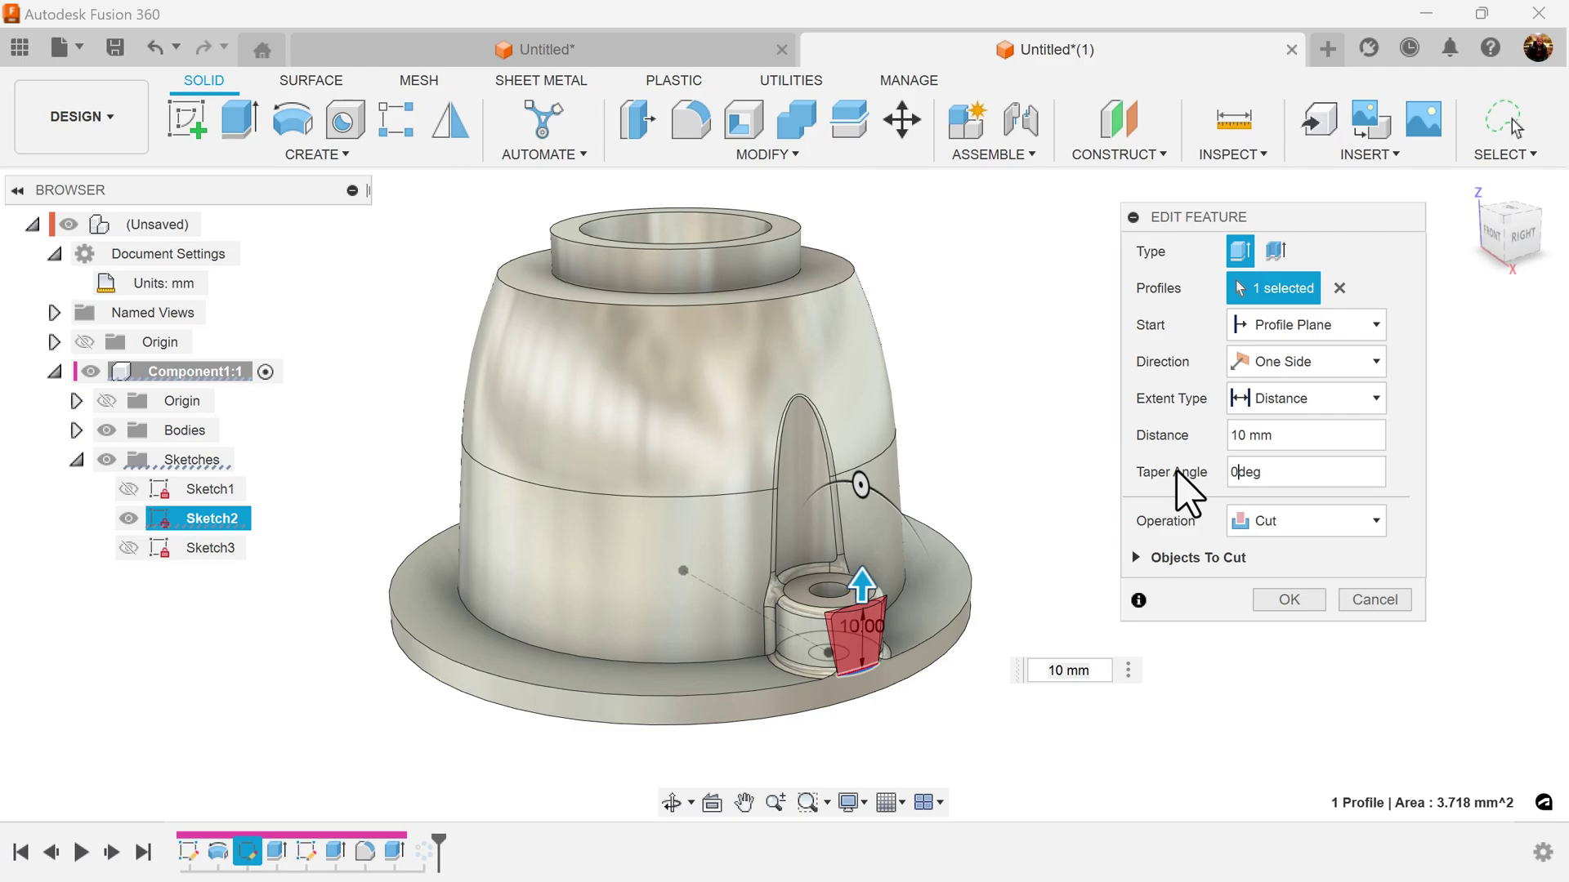
left_click(1290, 601)
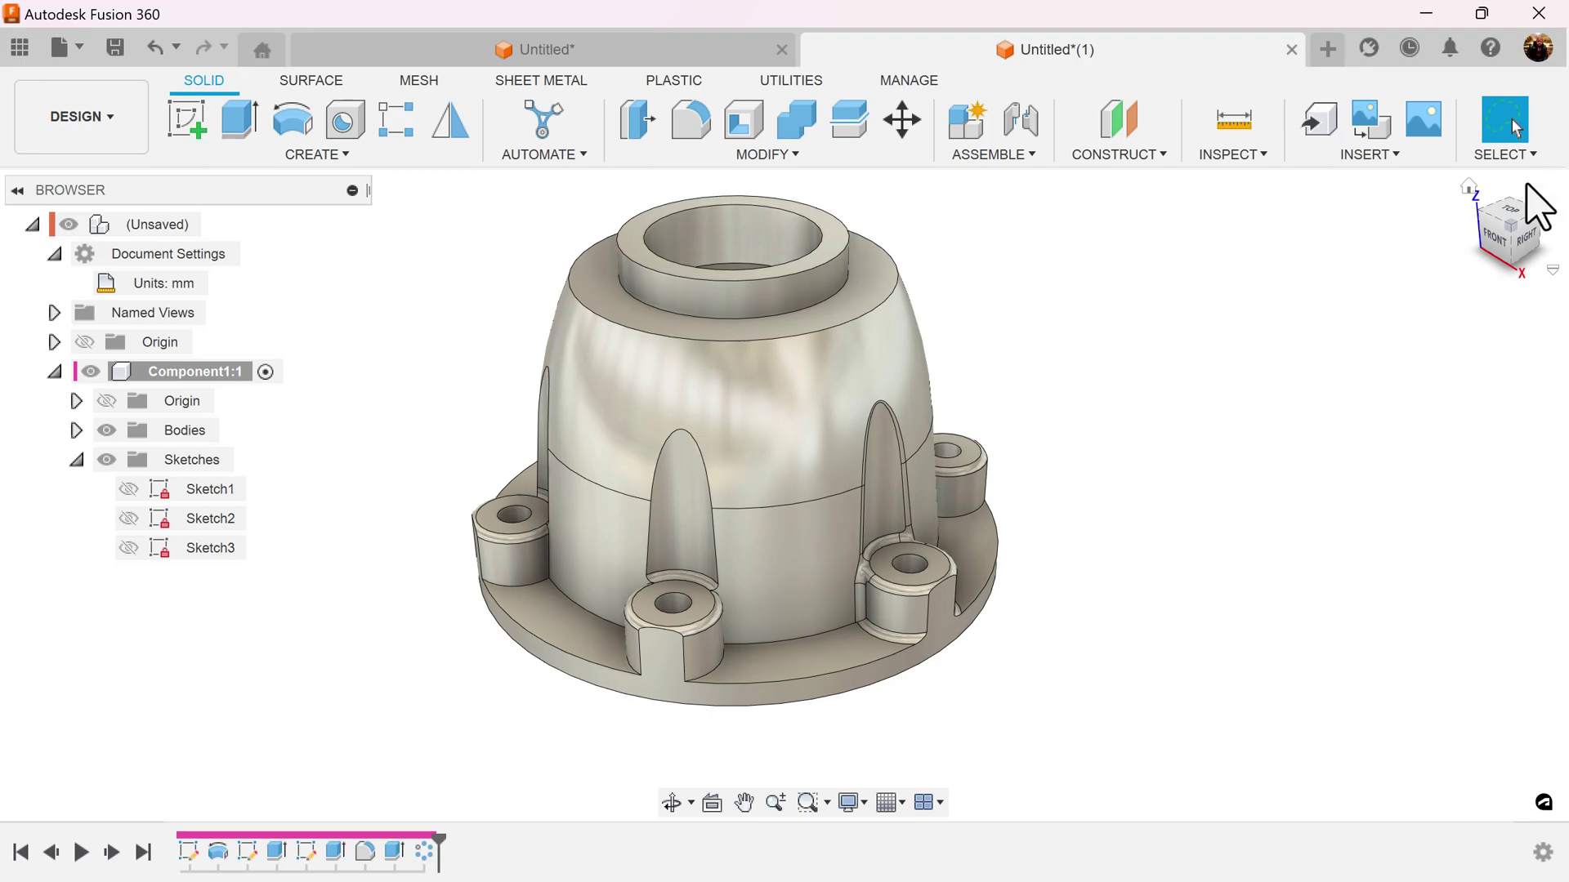
Step: Start a sketch on the front plane and draw a 20 mm vertical construction line up from the origin
left_click(1489, 239)
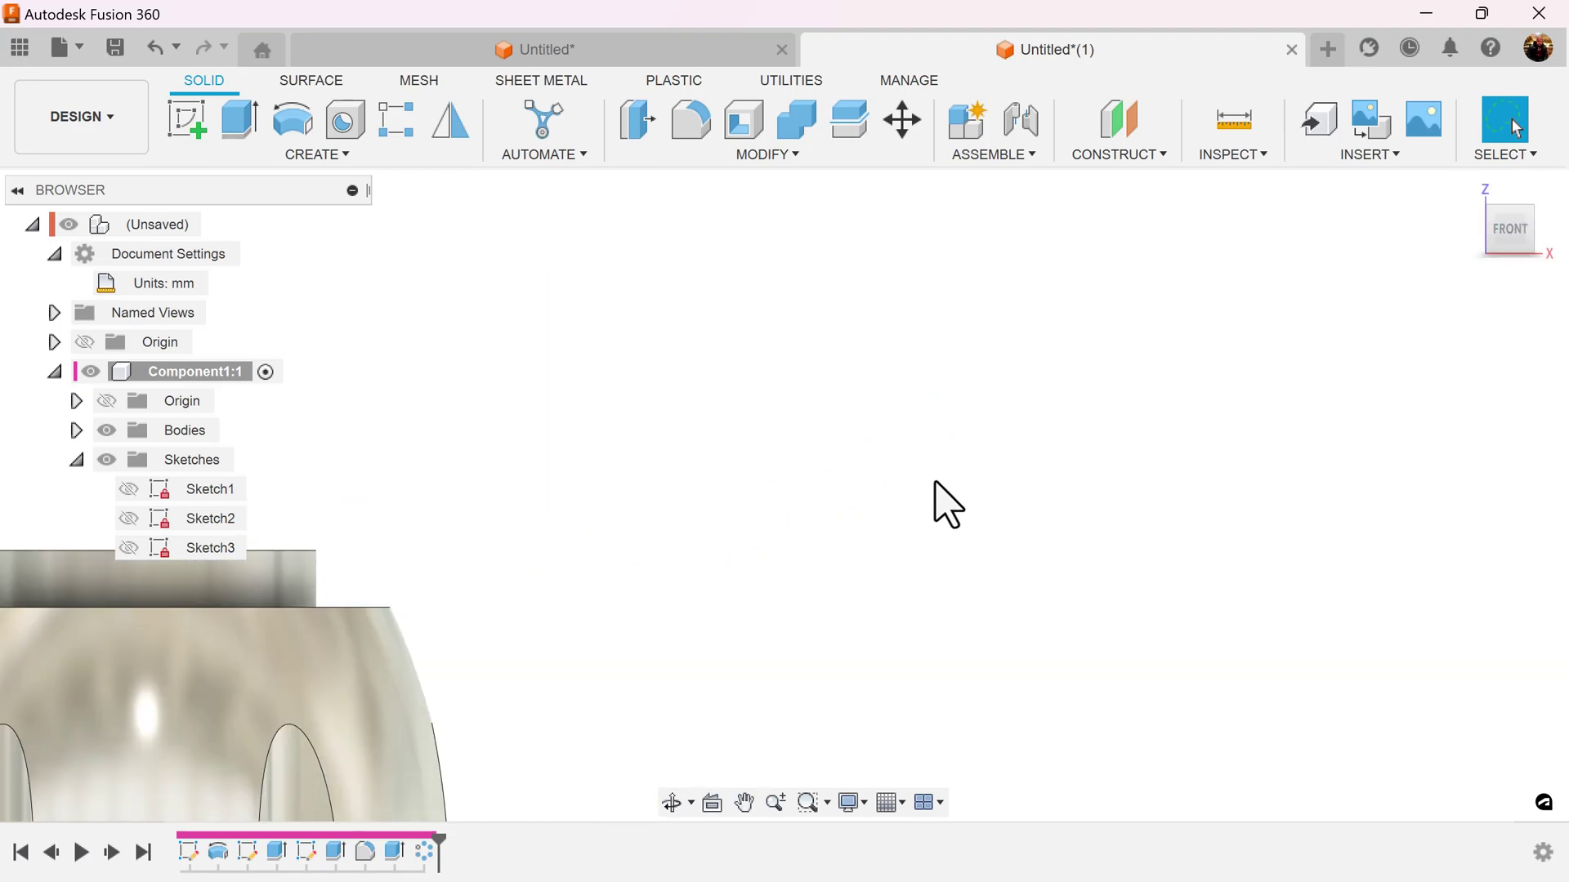
middle_click_drag(932, 501, 1516, 126)
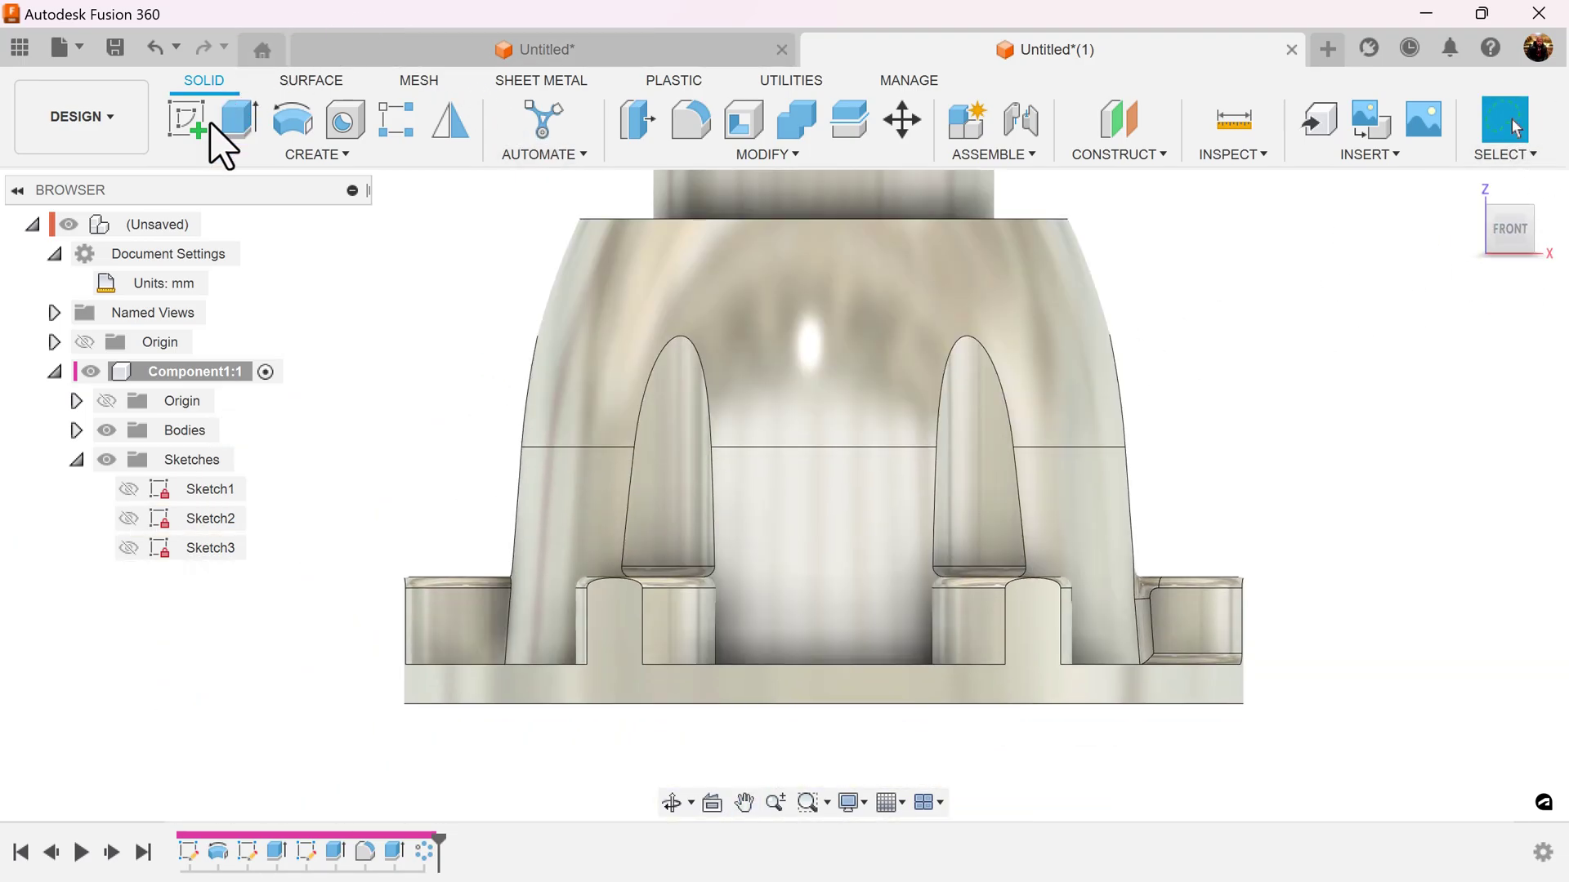
left_click(189, 128)
left_click(880, 651)
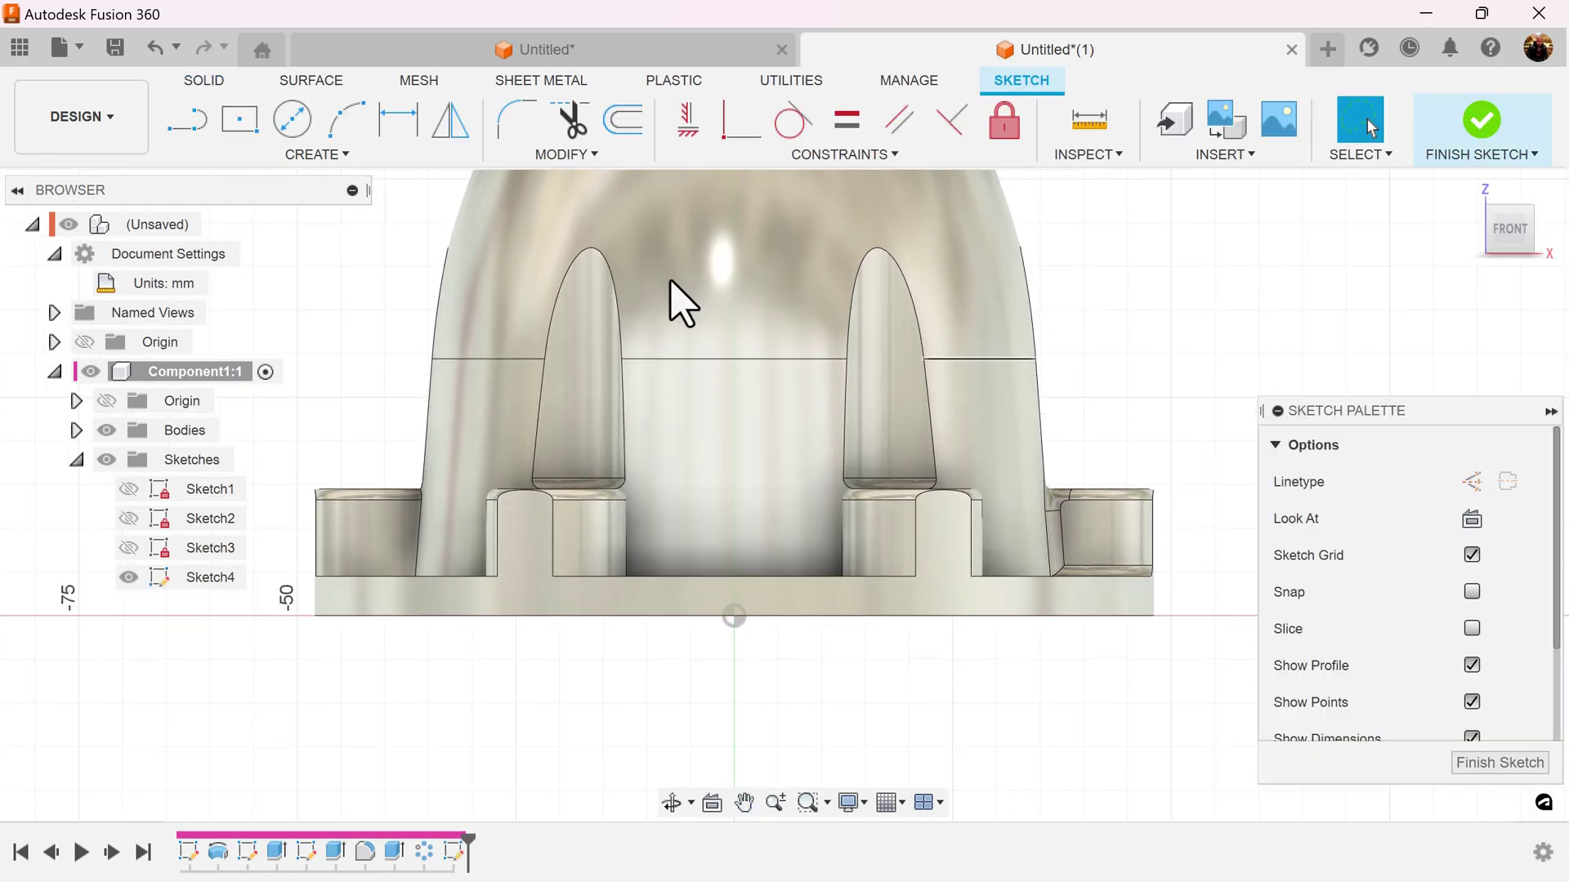
left_click(187, 123)
left_click(1470, 482)
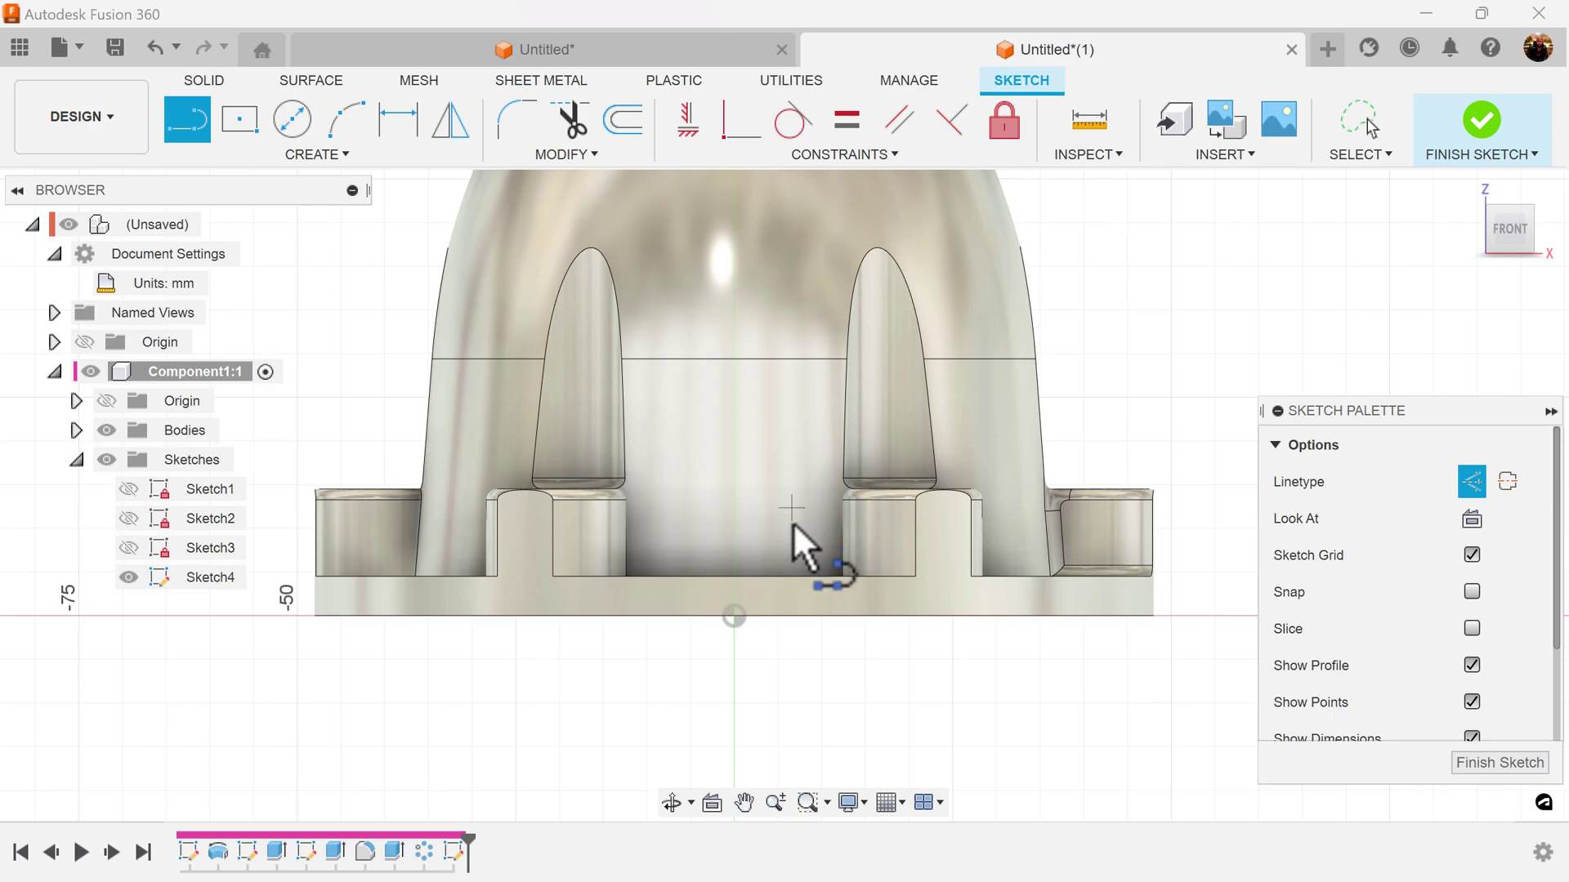
left_click(734, 616)
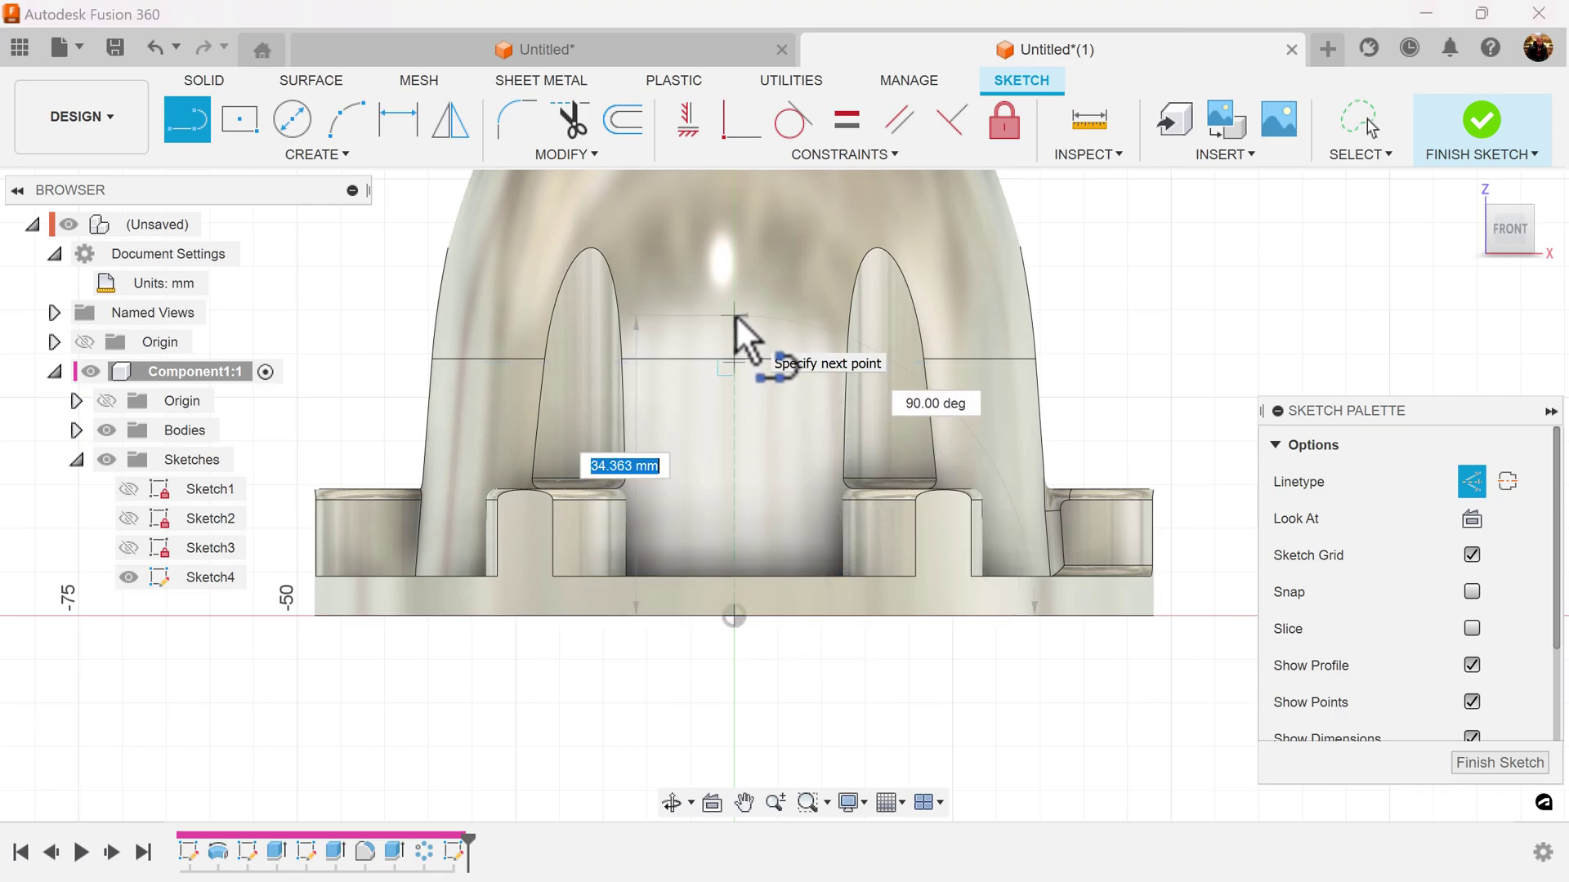
type("20")
key("Tab")
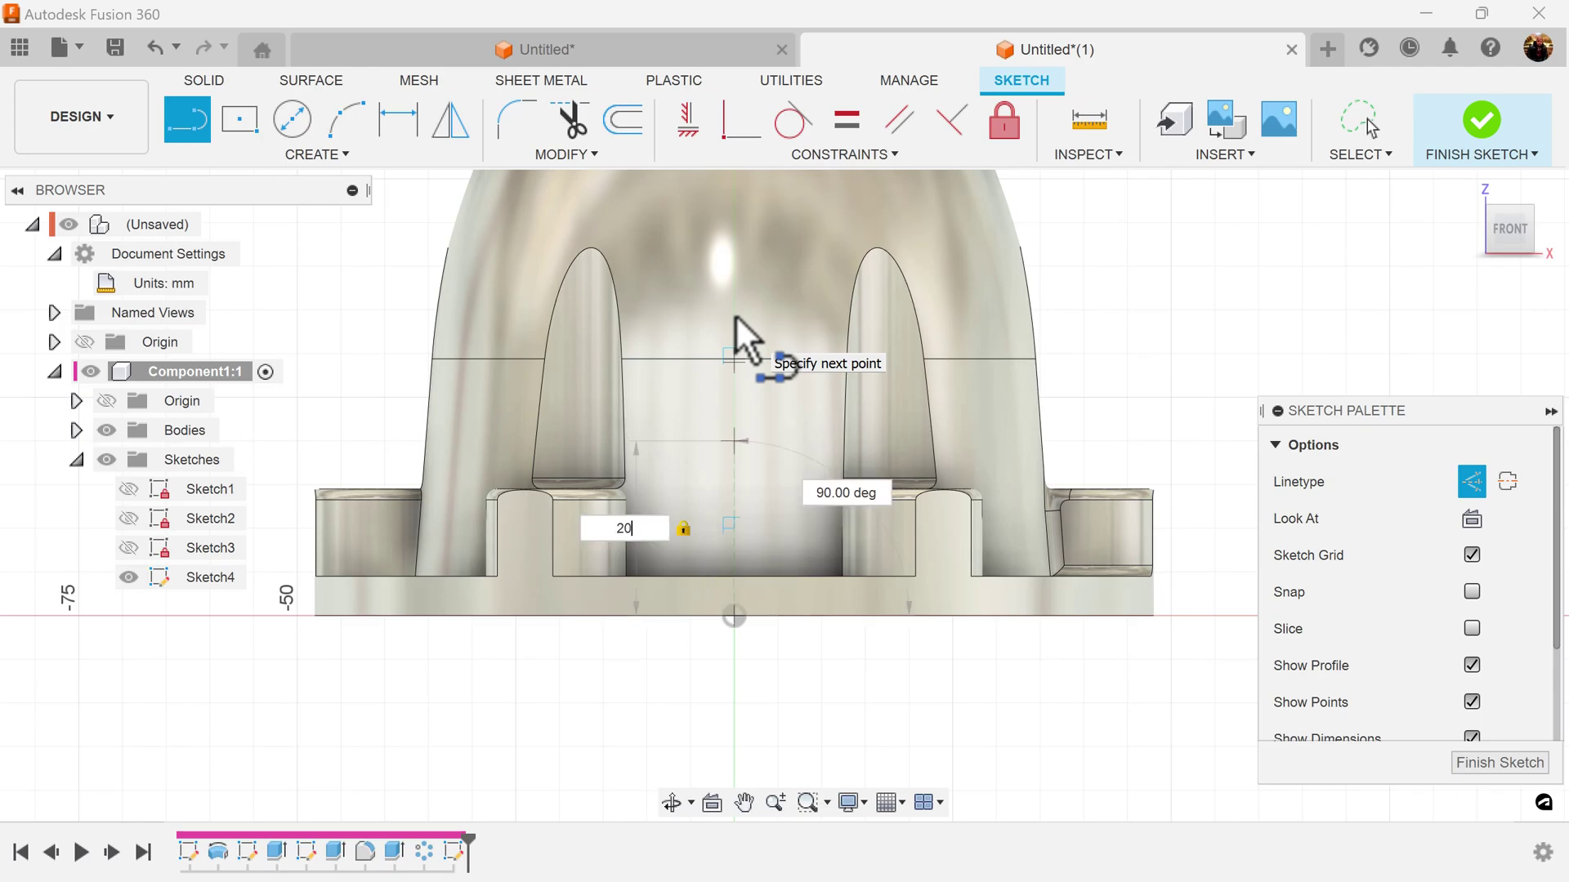
key("Return")
key("Escape")
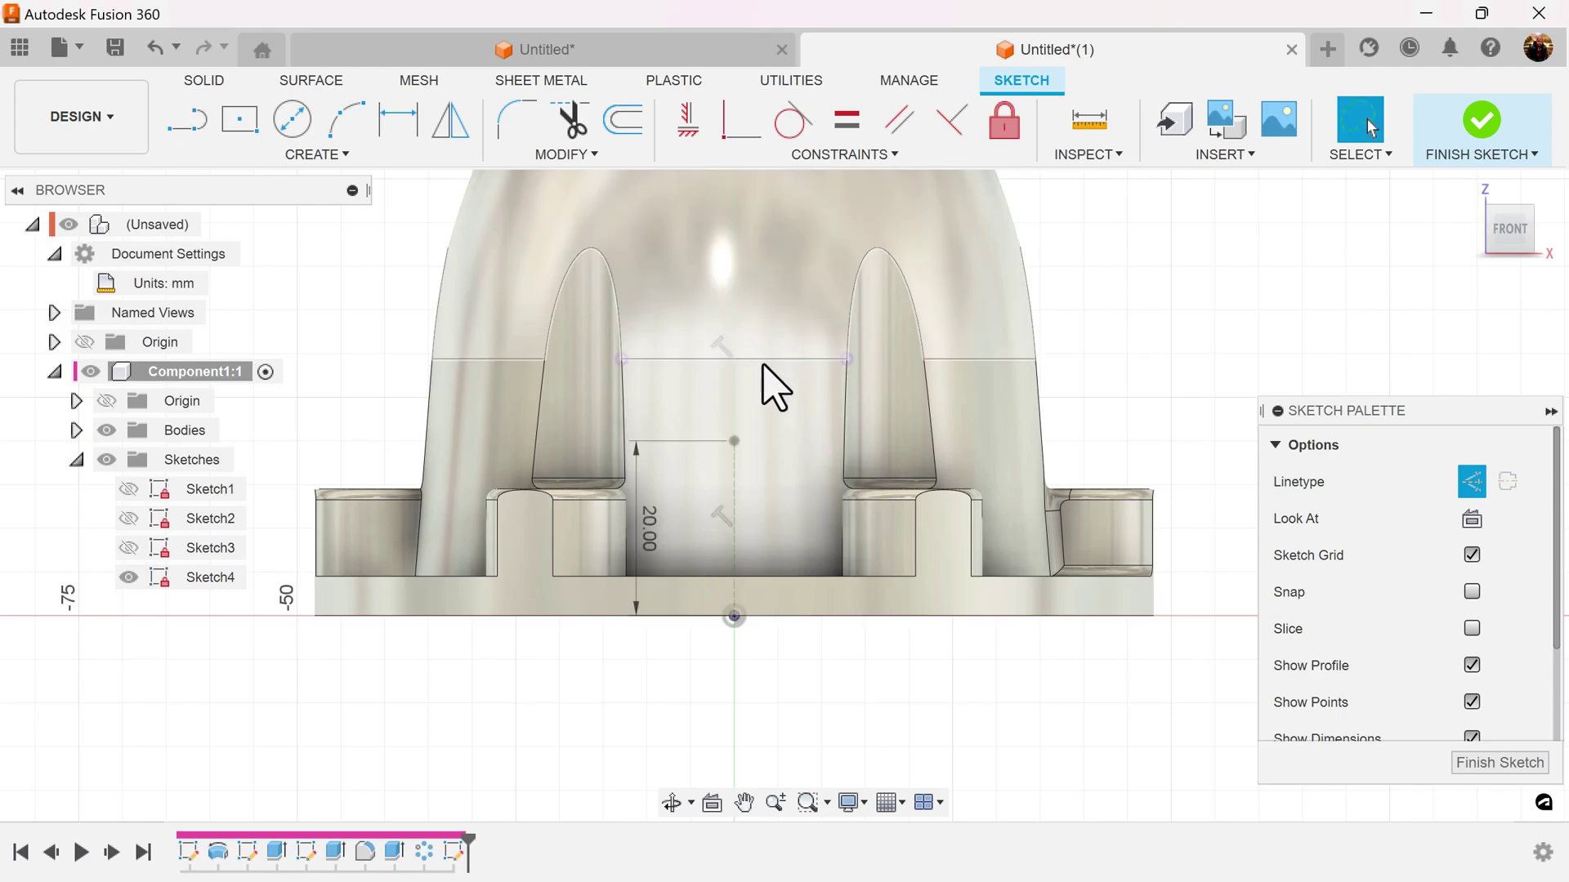
Step: Draw concentric 13 mm and 27 mm solid-line circles centred on the construction line's upper end, and finish the sketch
left_click(288, 126)
left_click(1438, 605)
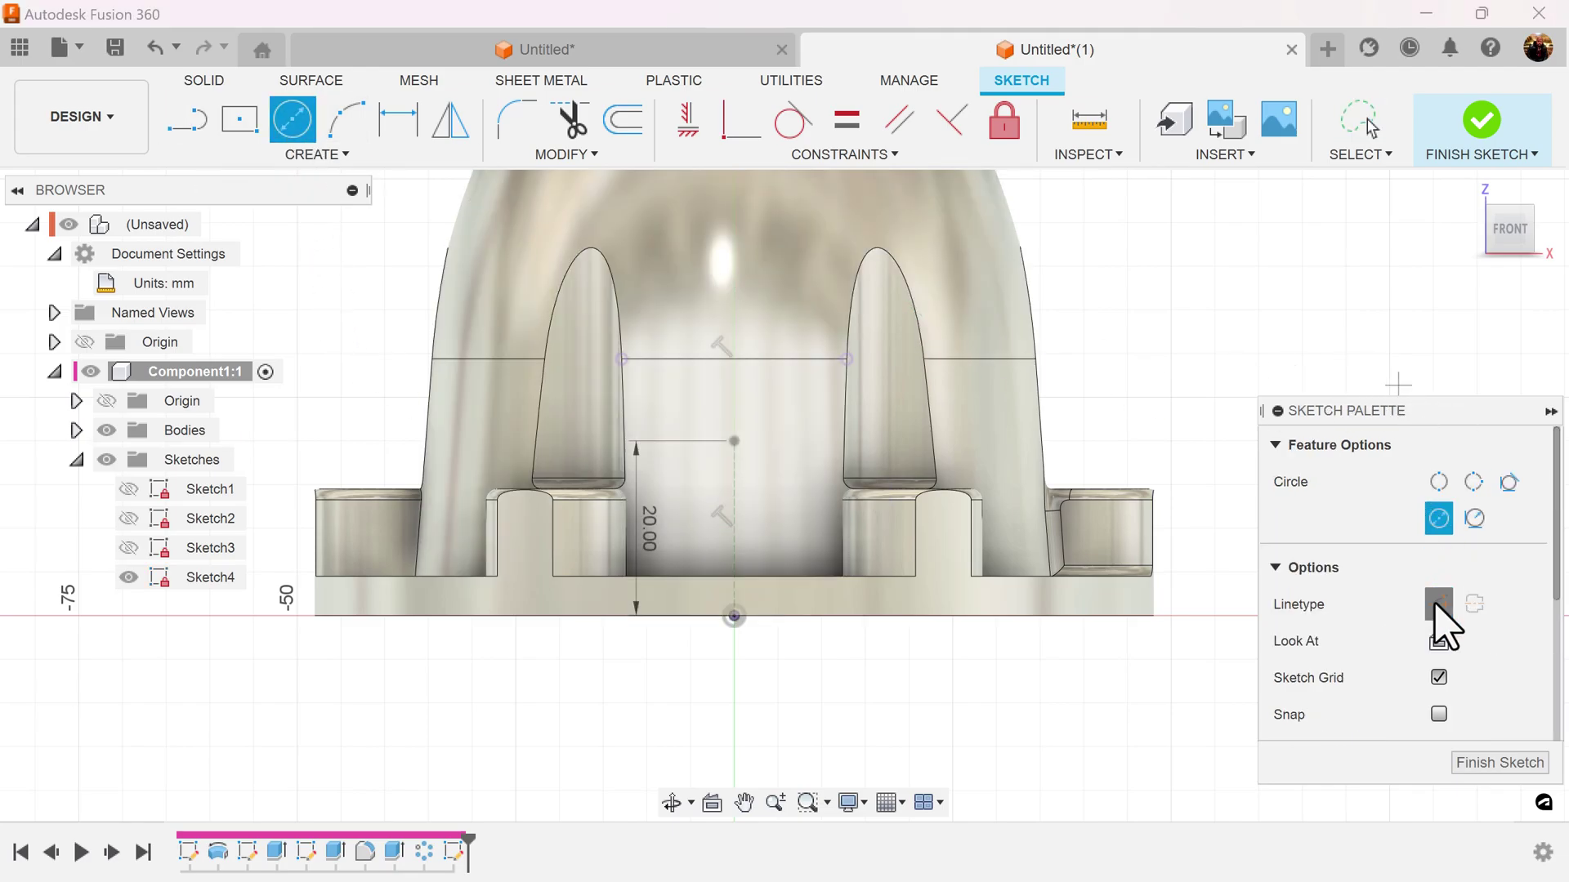
left_click(733, 442)
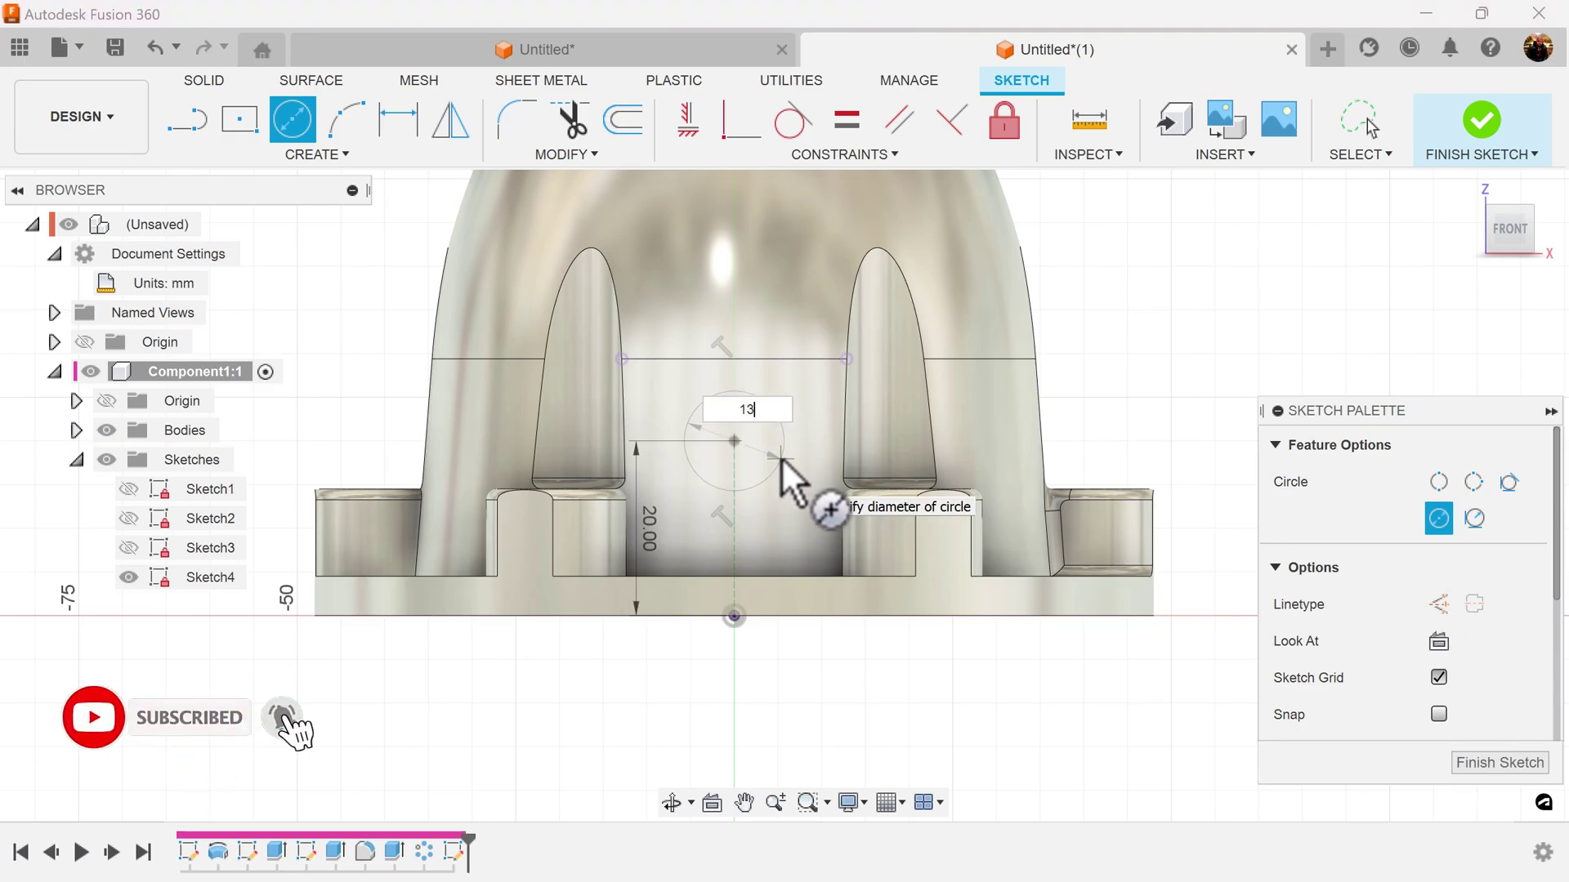
type("13")
key("Return")
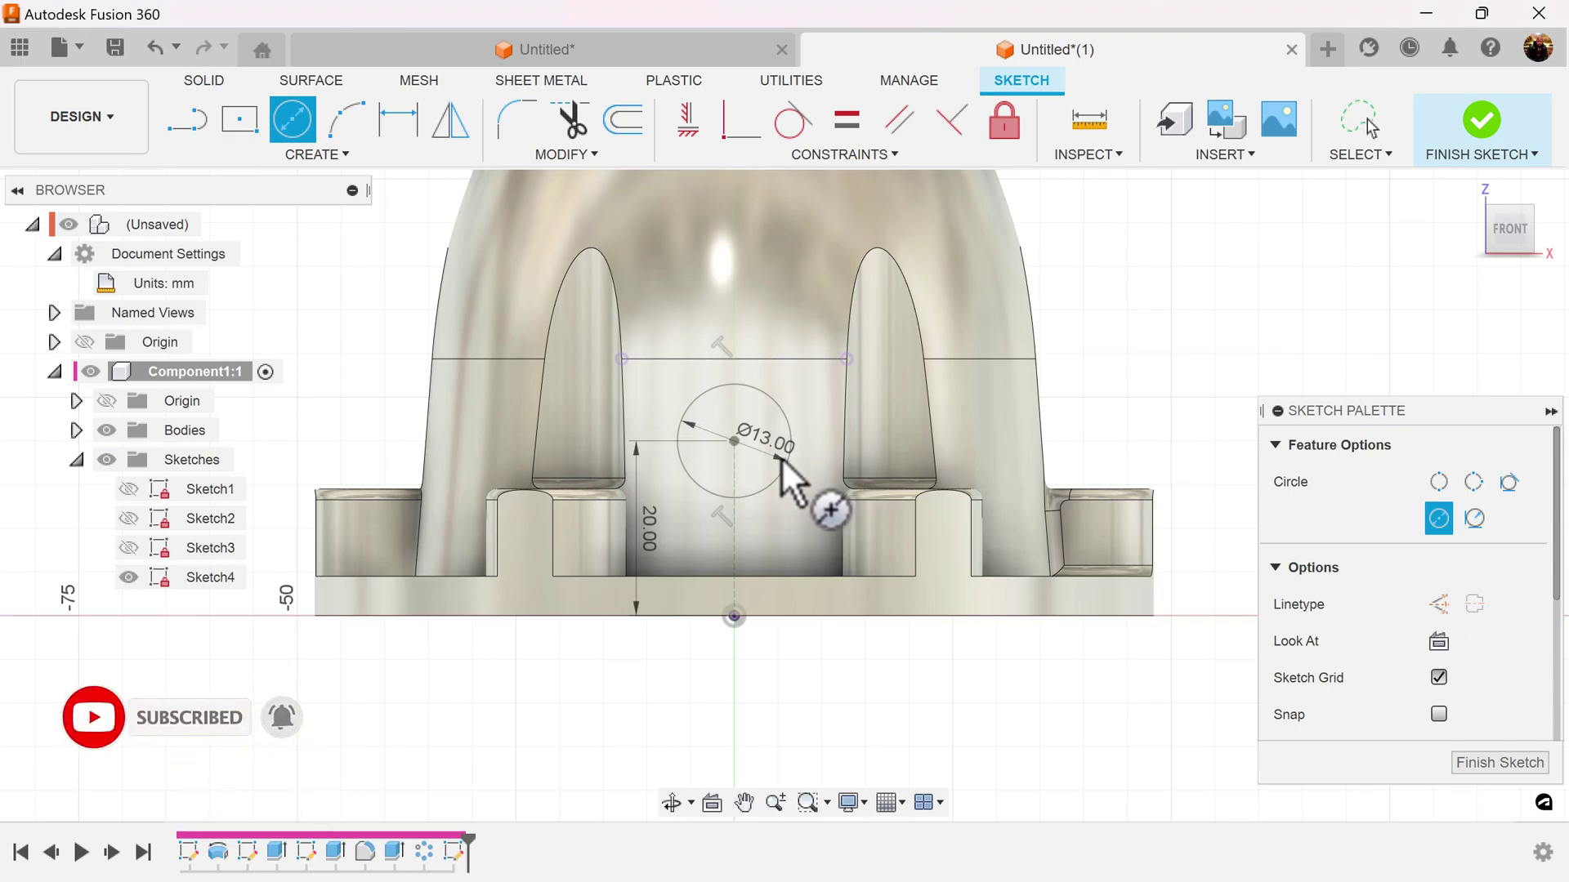
left_click(734, 442)
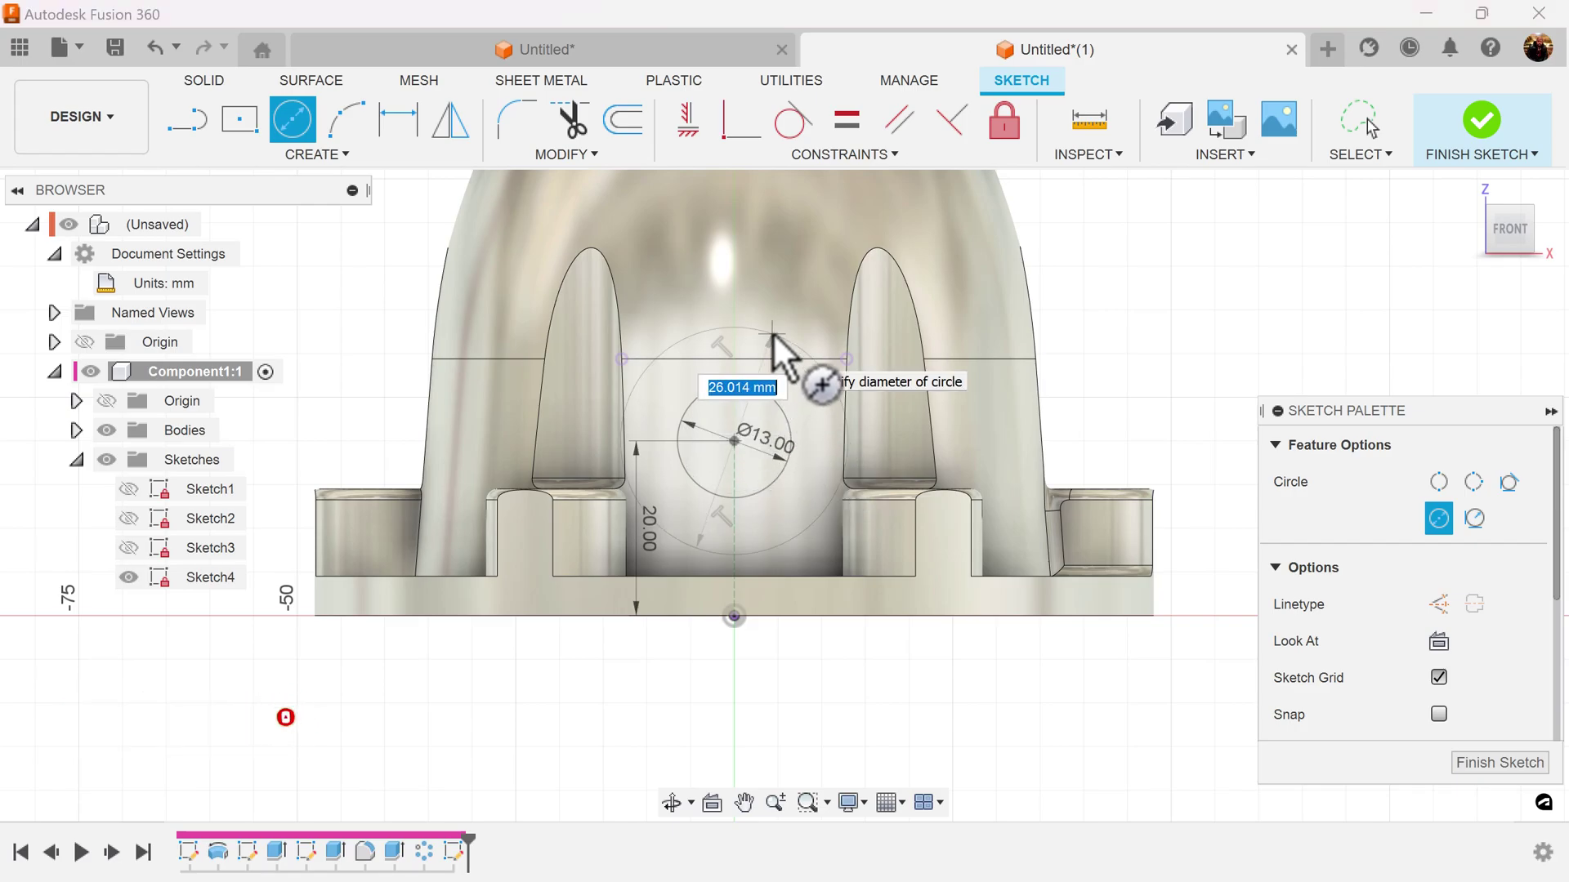
key("Return")
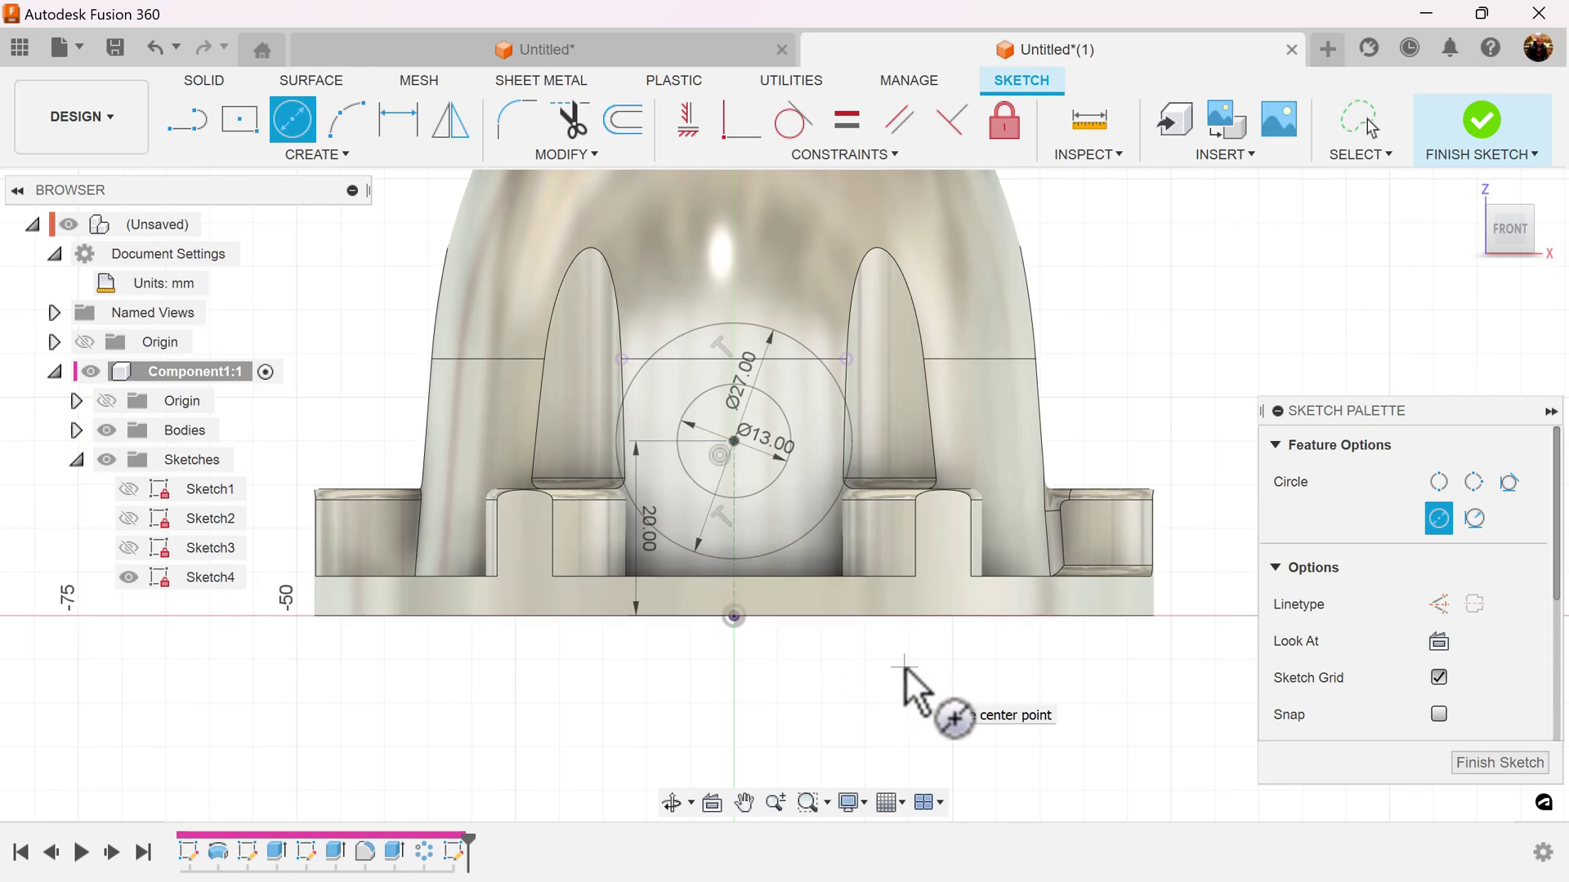
left_click(1502, 764)
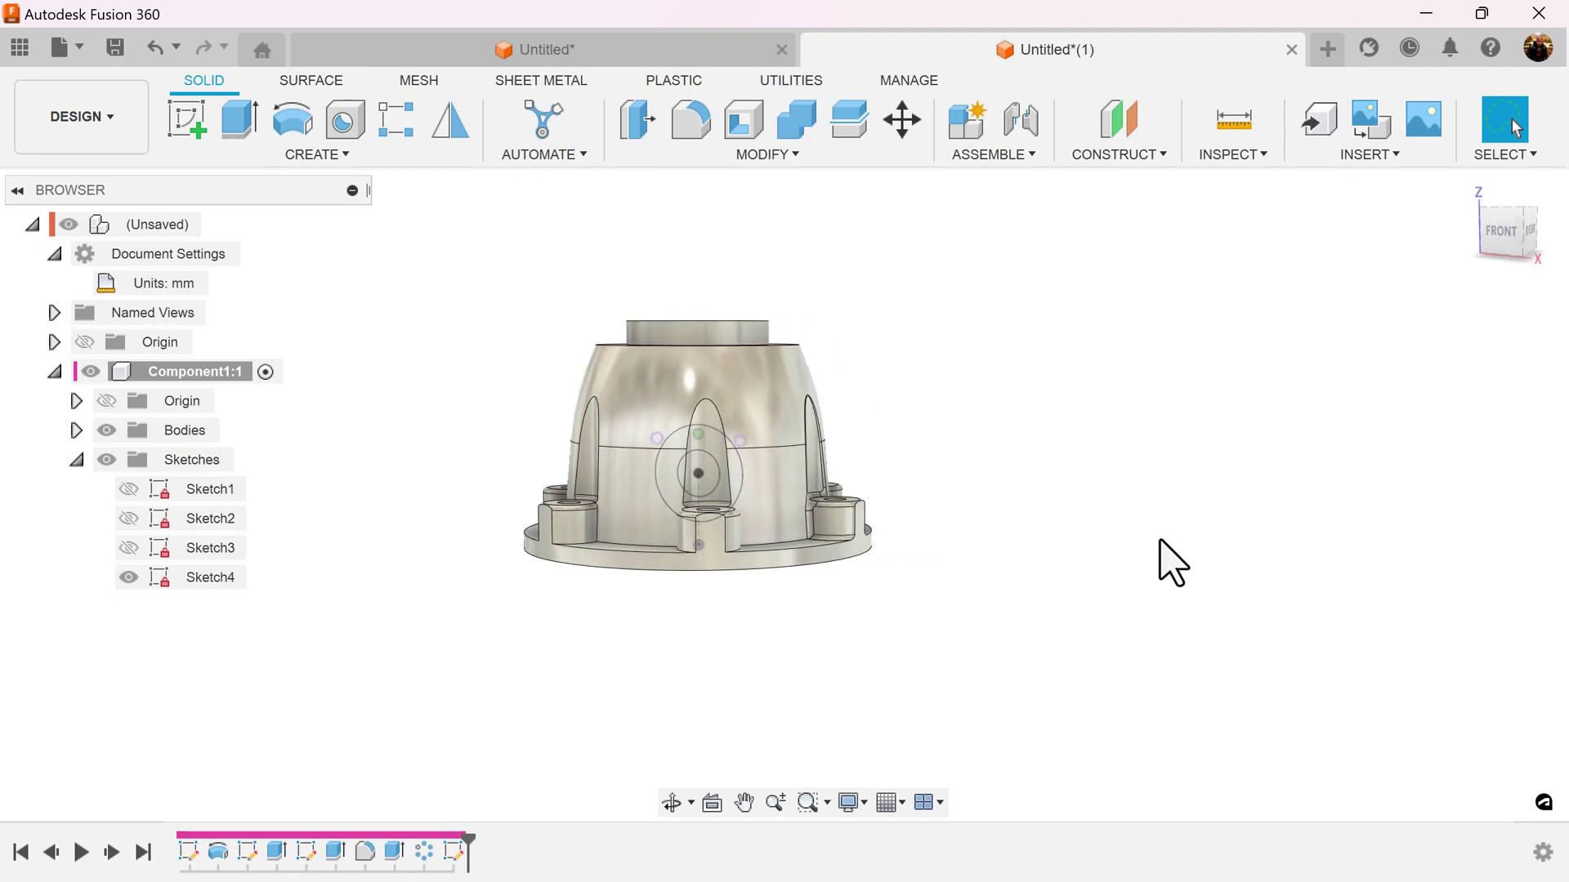
Step: Start extruding the ring profile between the 13 mm and 27 mm circles with a 28 mm start offset
left_click(245, 135)
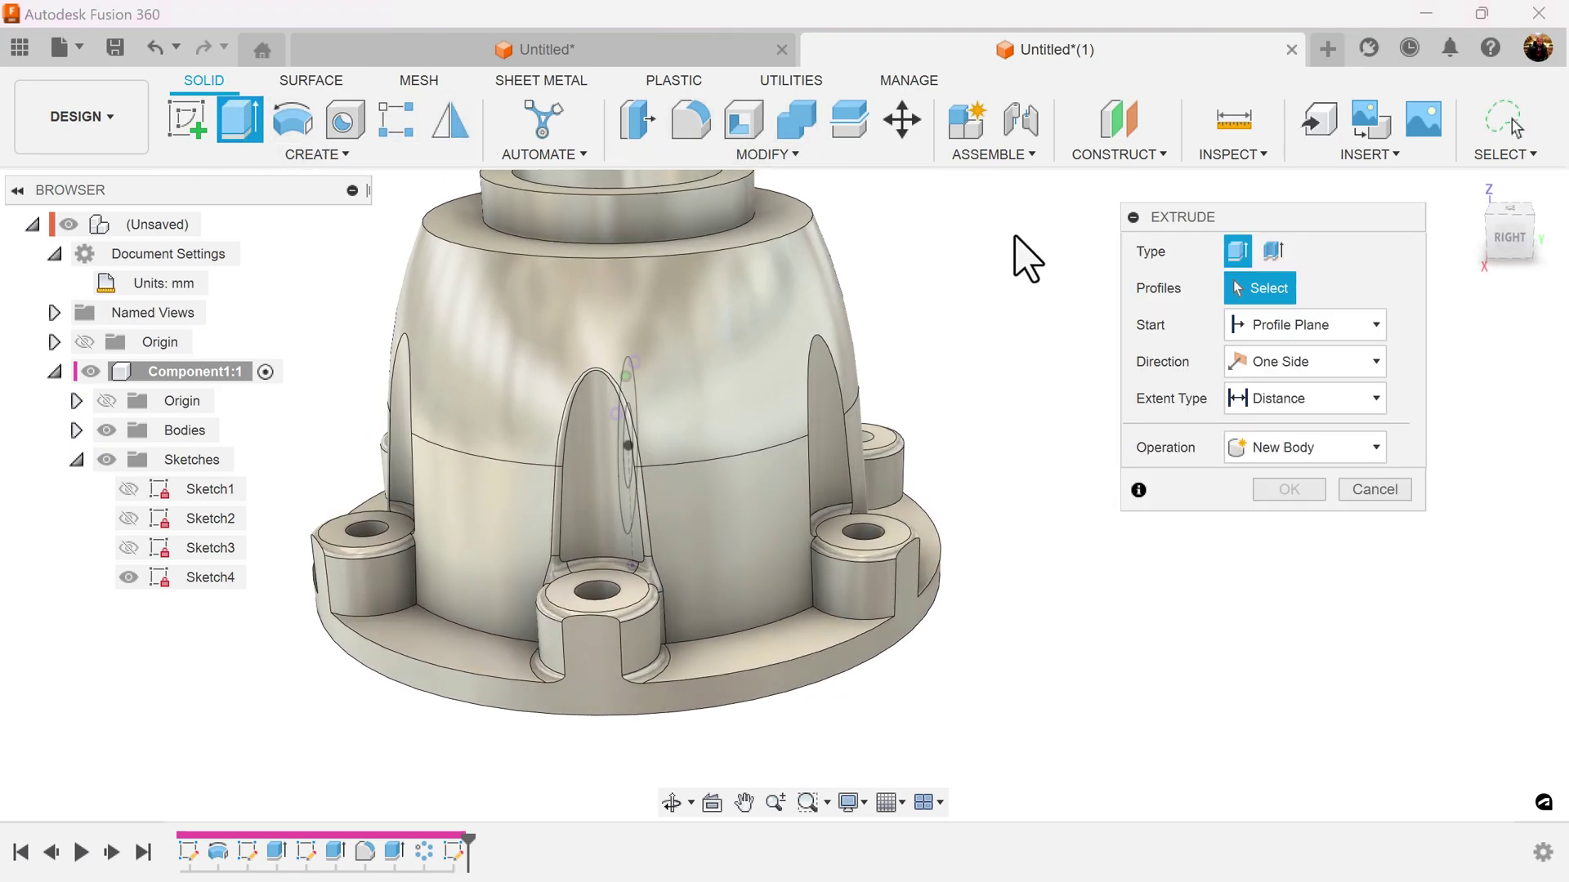
left_click(641, 409)
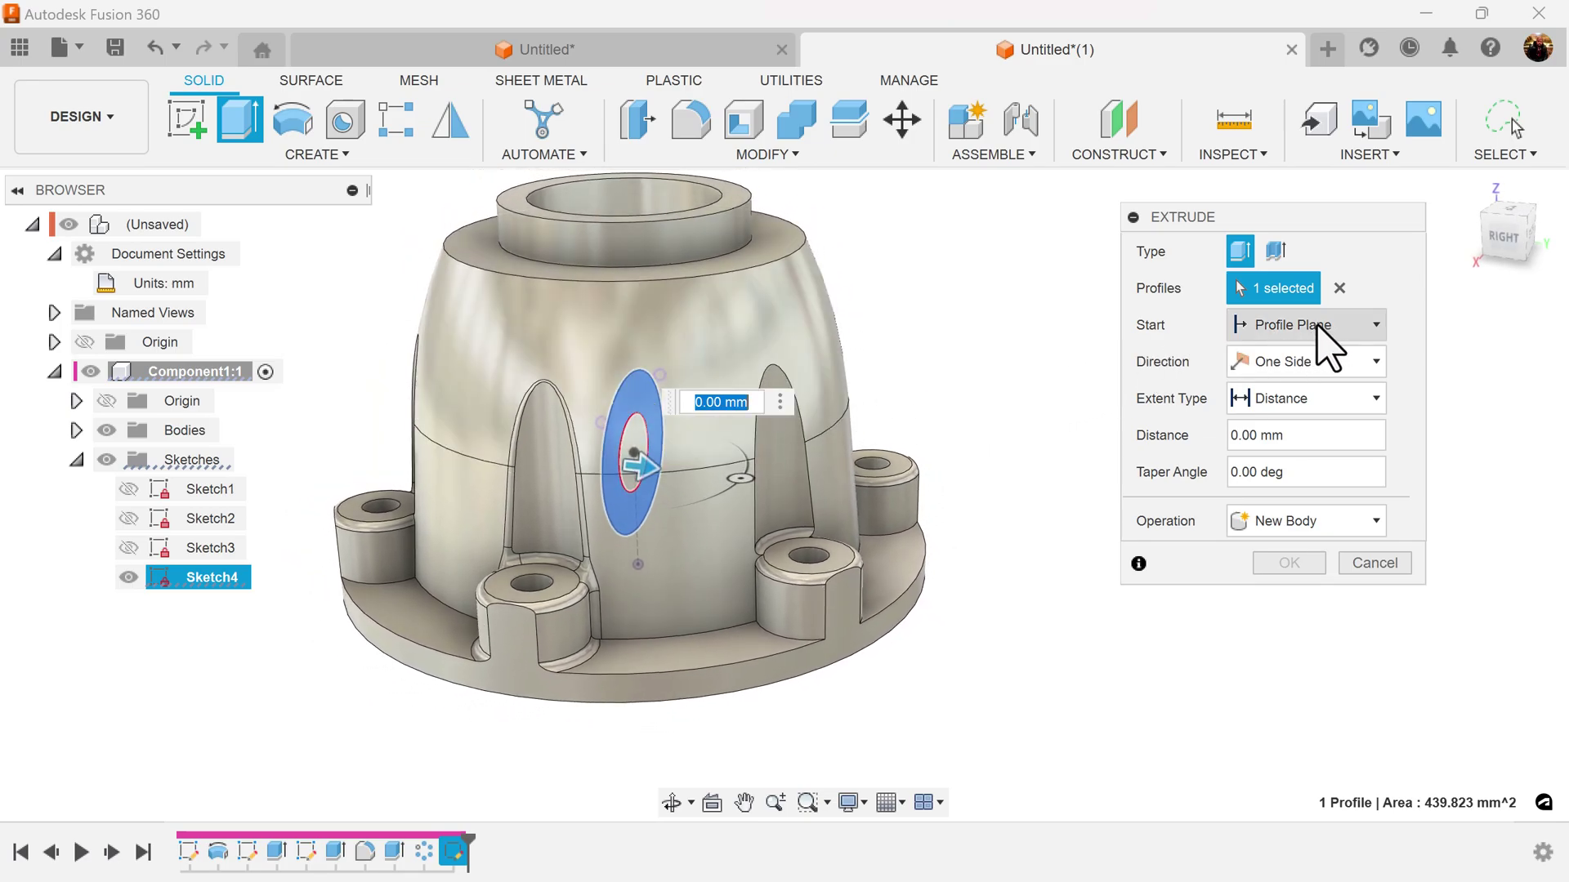
left_click(1316, 325)
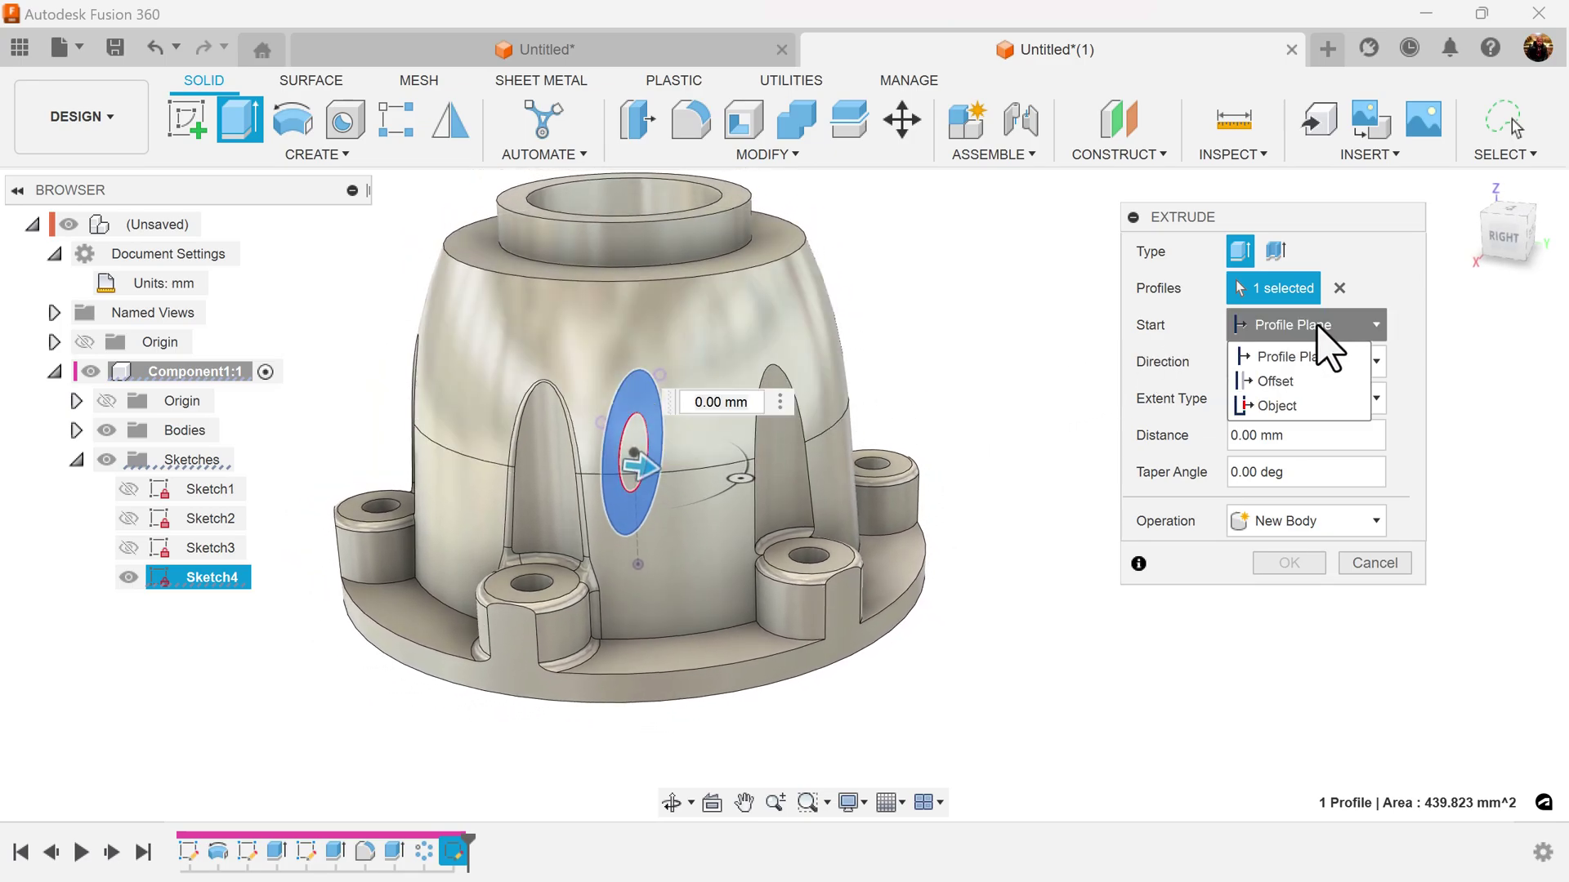
left_click(1305, 380)
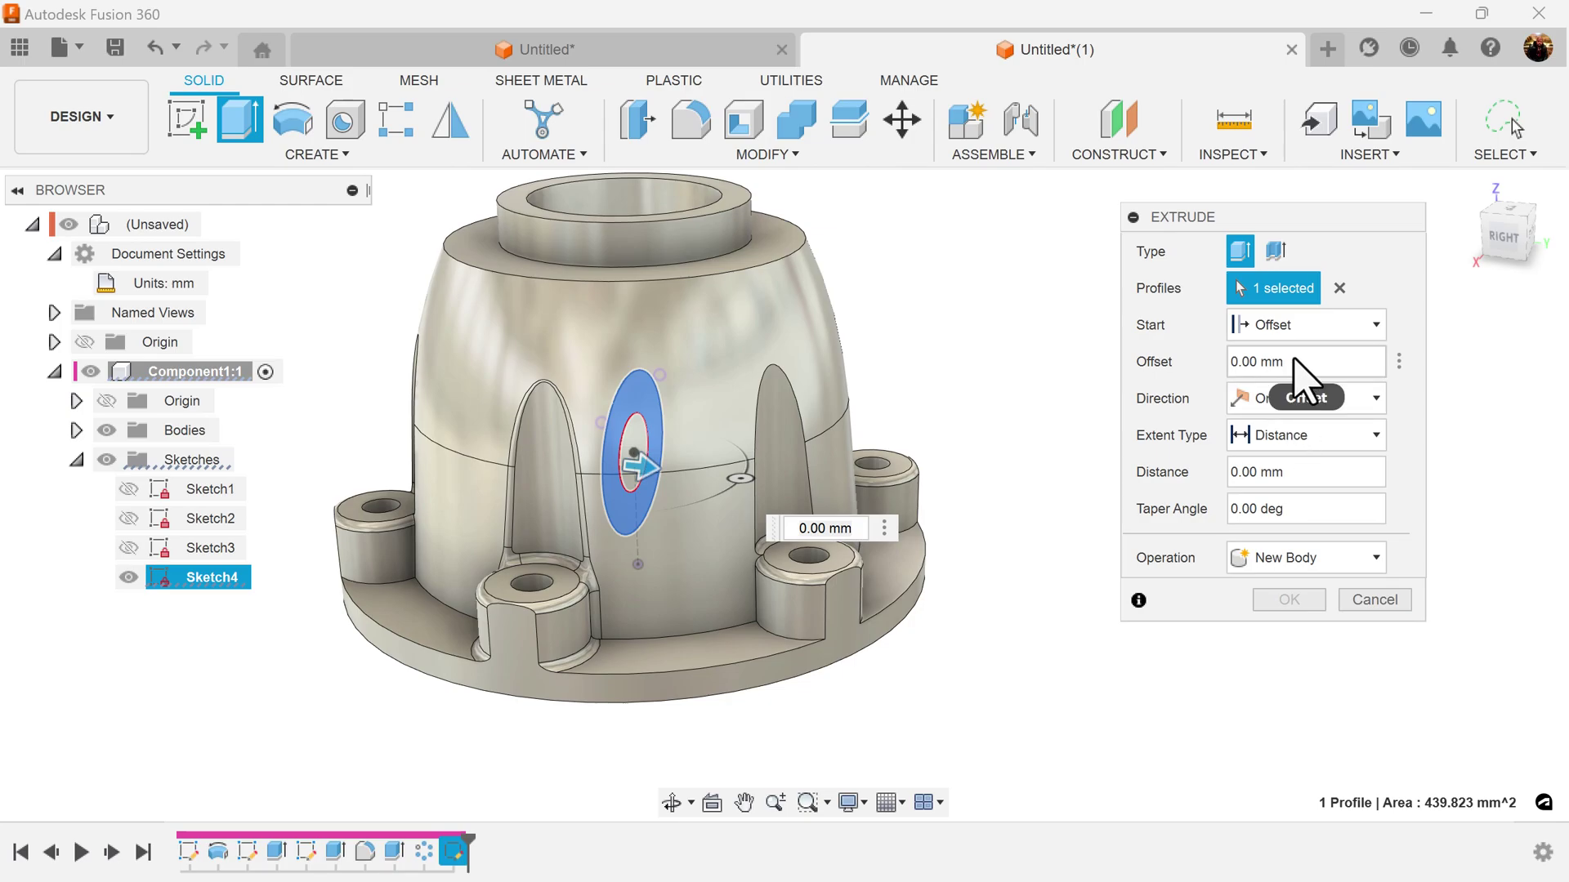
type("28")
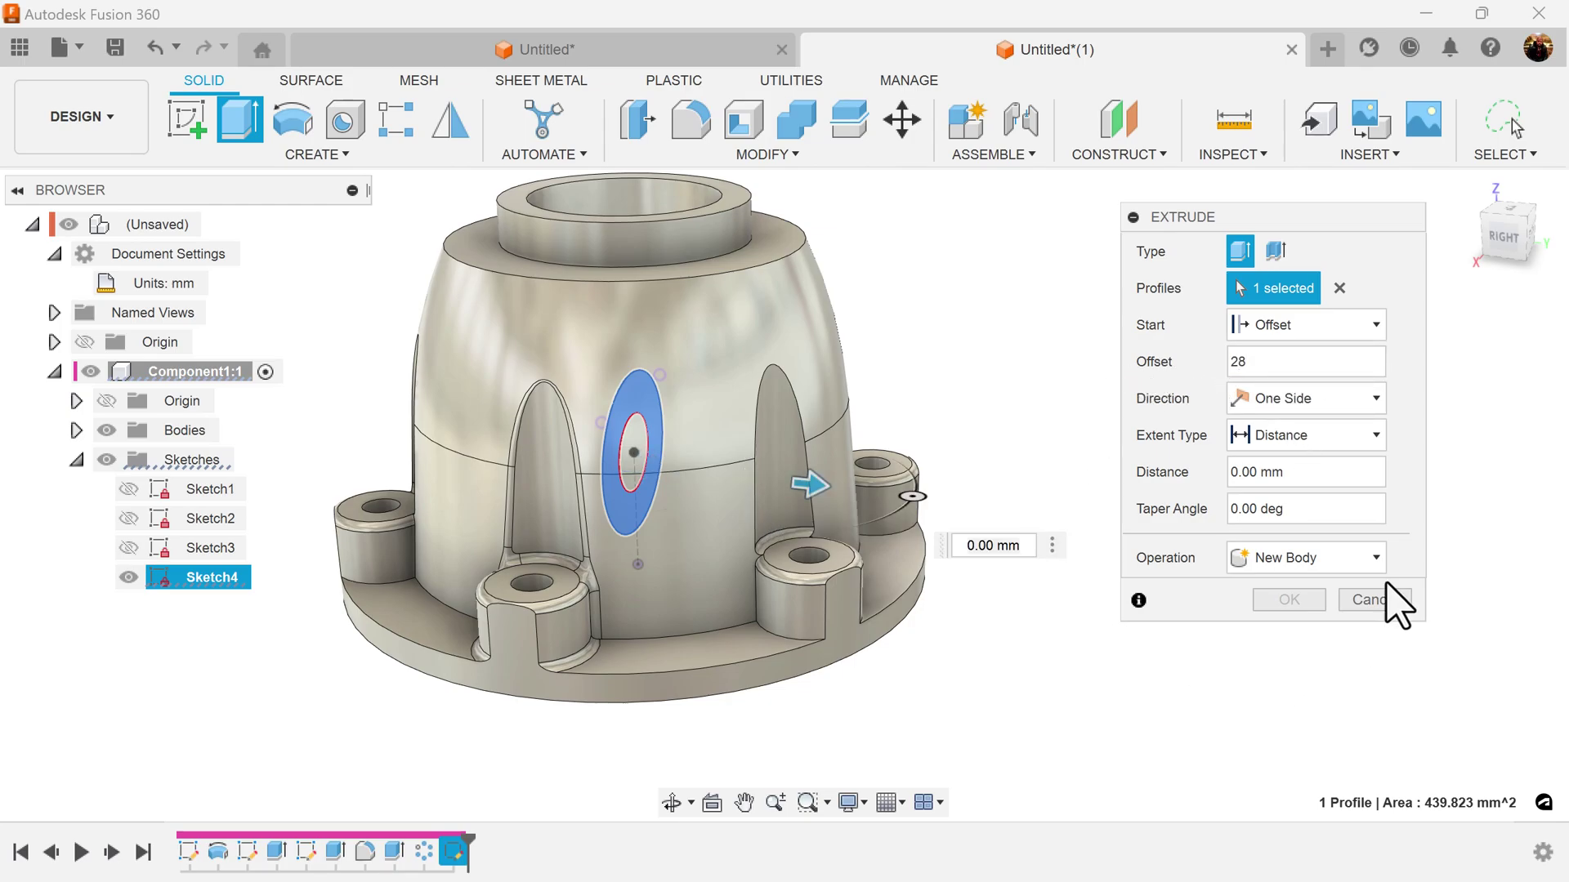
Step: Extend the ring extrusion to the dome's inner wall face with the To Adjacent Faces option, joining it to the body
left_click(1275, 437)
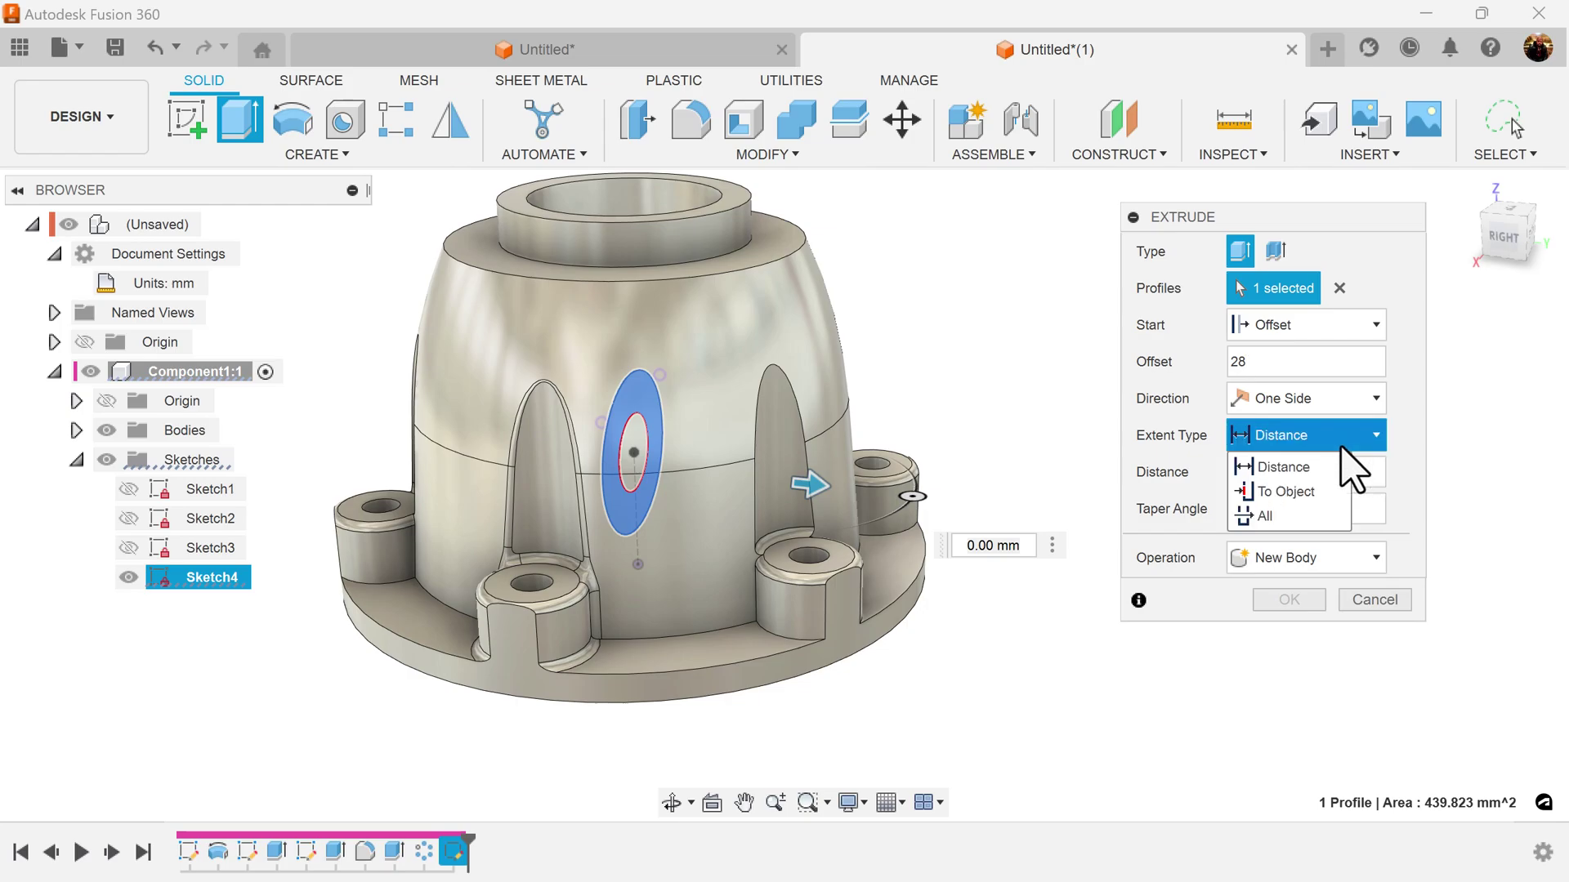
left_click(1317, 493)
middle_click_drag(1015, 747, 973, 711, "shift")
left_click(838, 577)
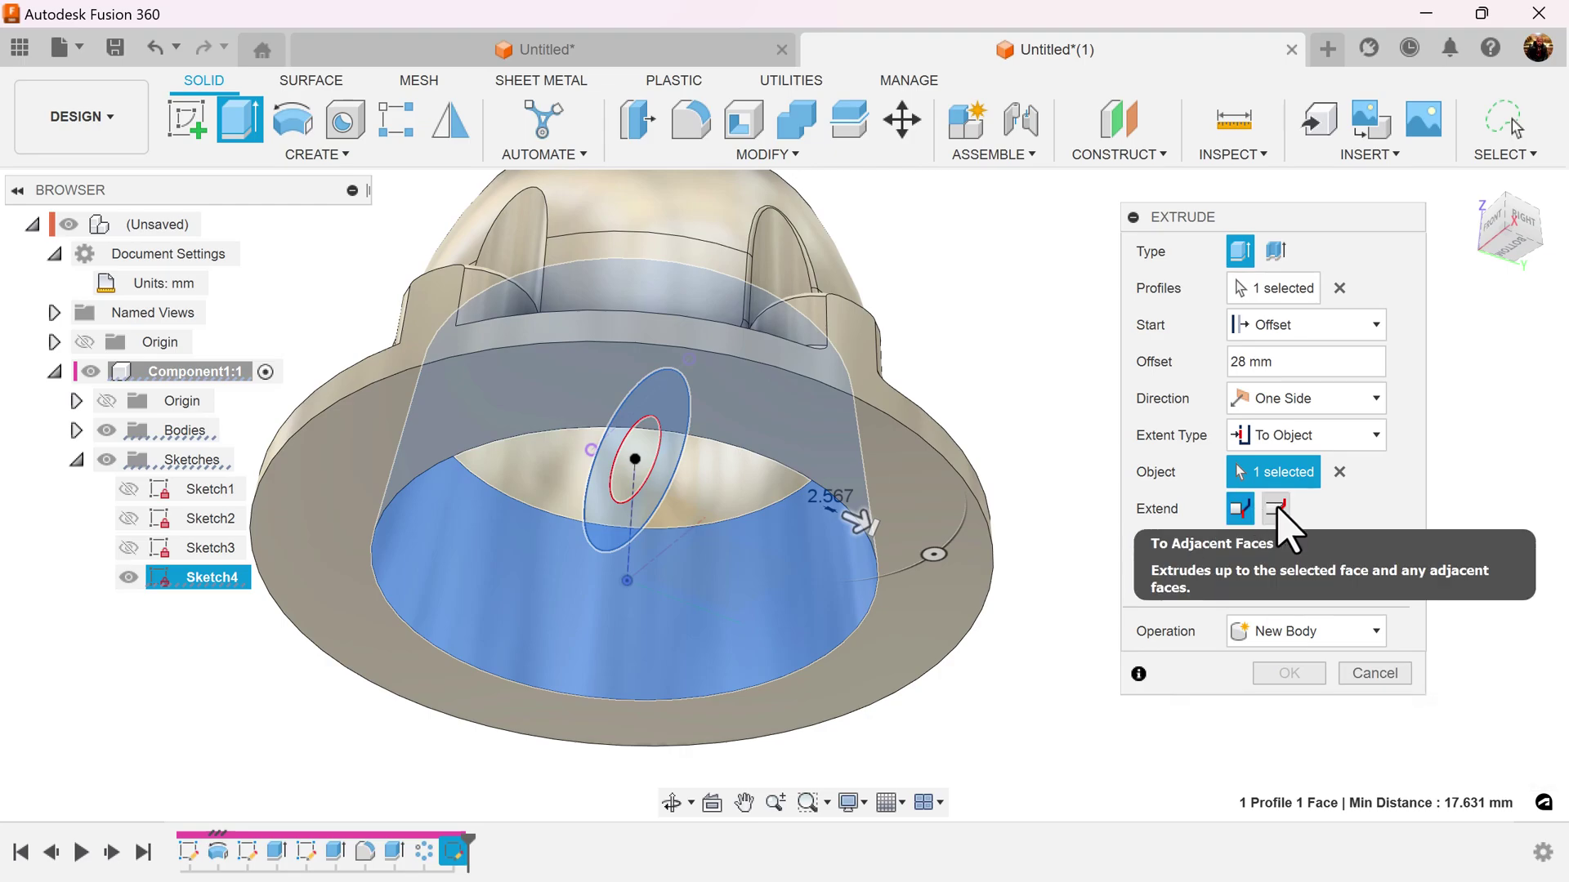
left_click(1277, 512)
middle_click_drag(1086, 728, 1086, 728, "shift")
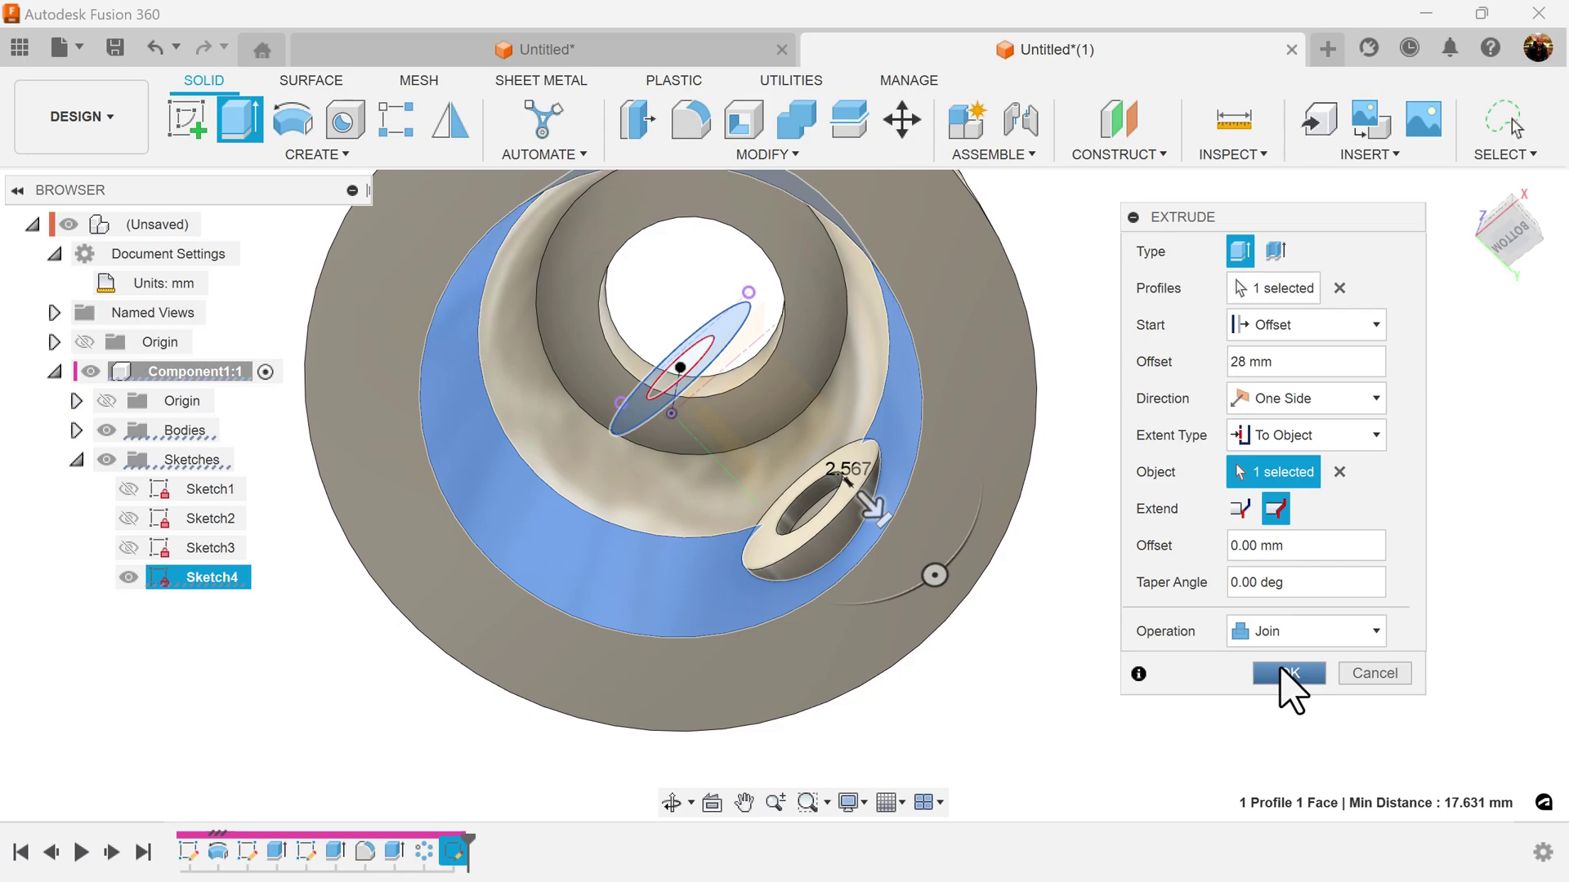
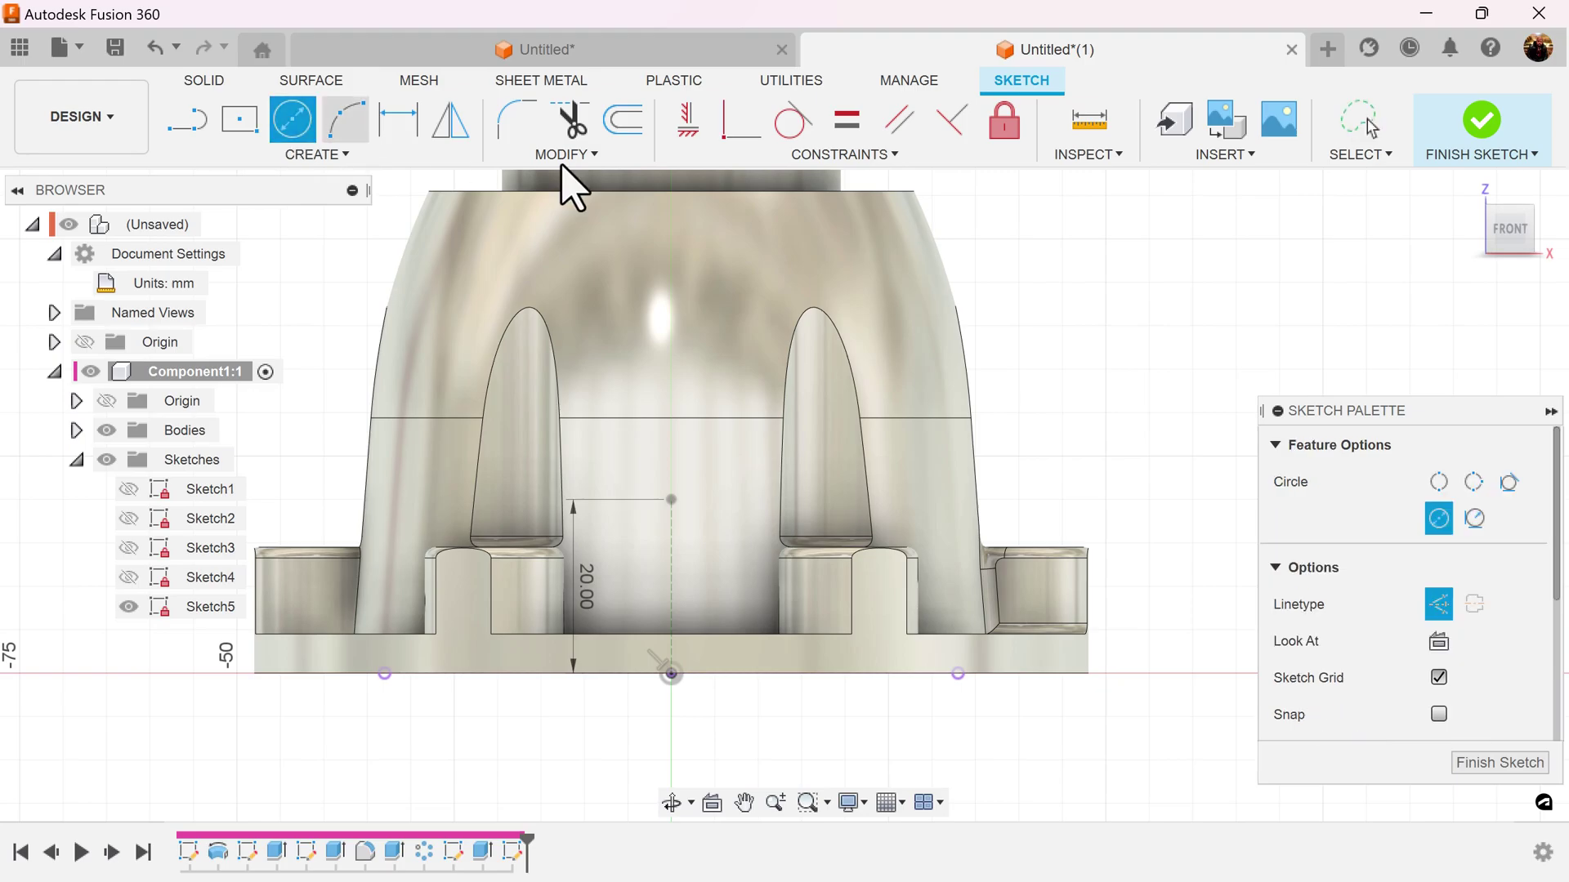
Step: Draw a 13 mm solid-line circle centred on the upper end of the 20 mm construction line
left_click(1438, 604)
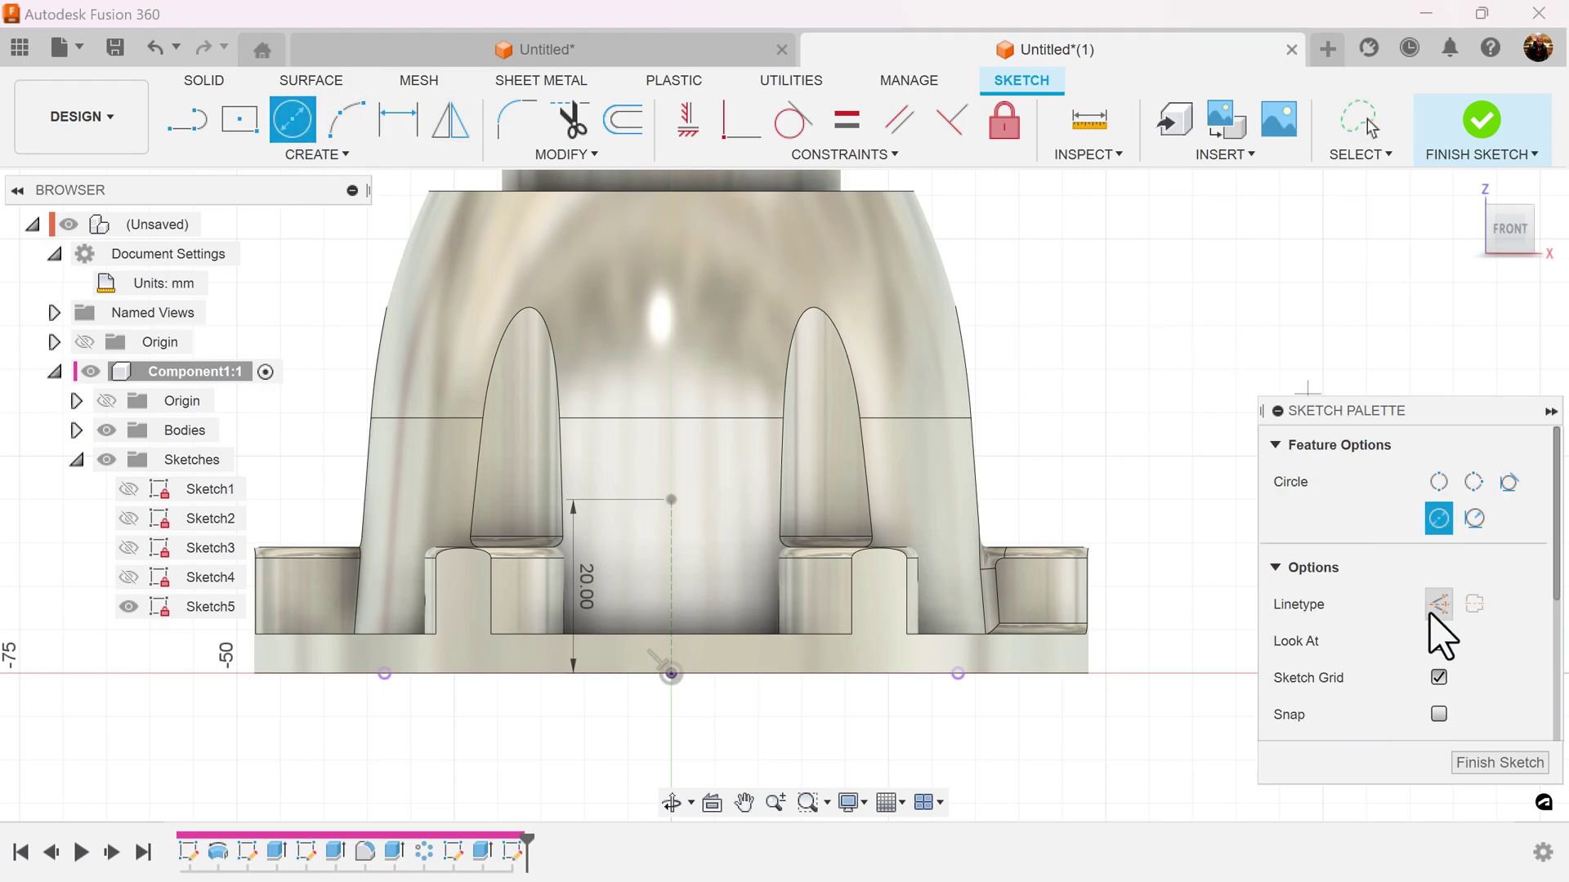
left_click(670, 500)
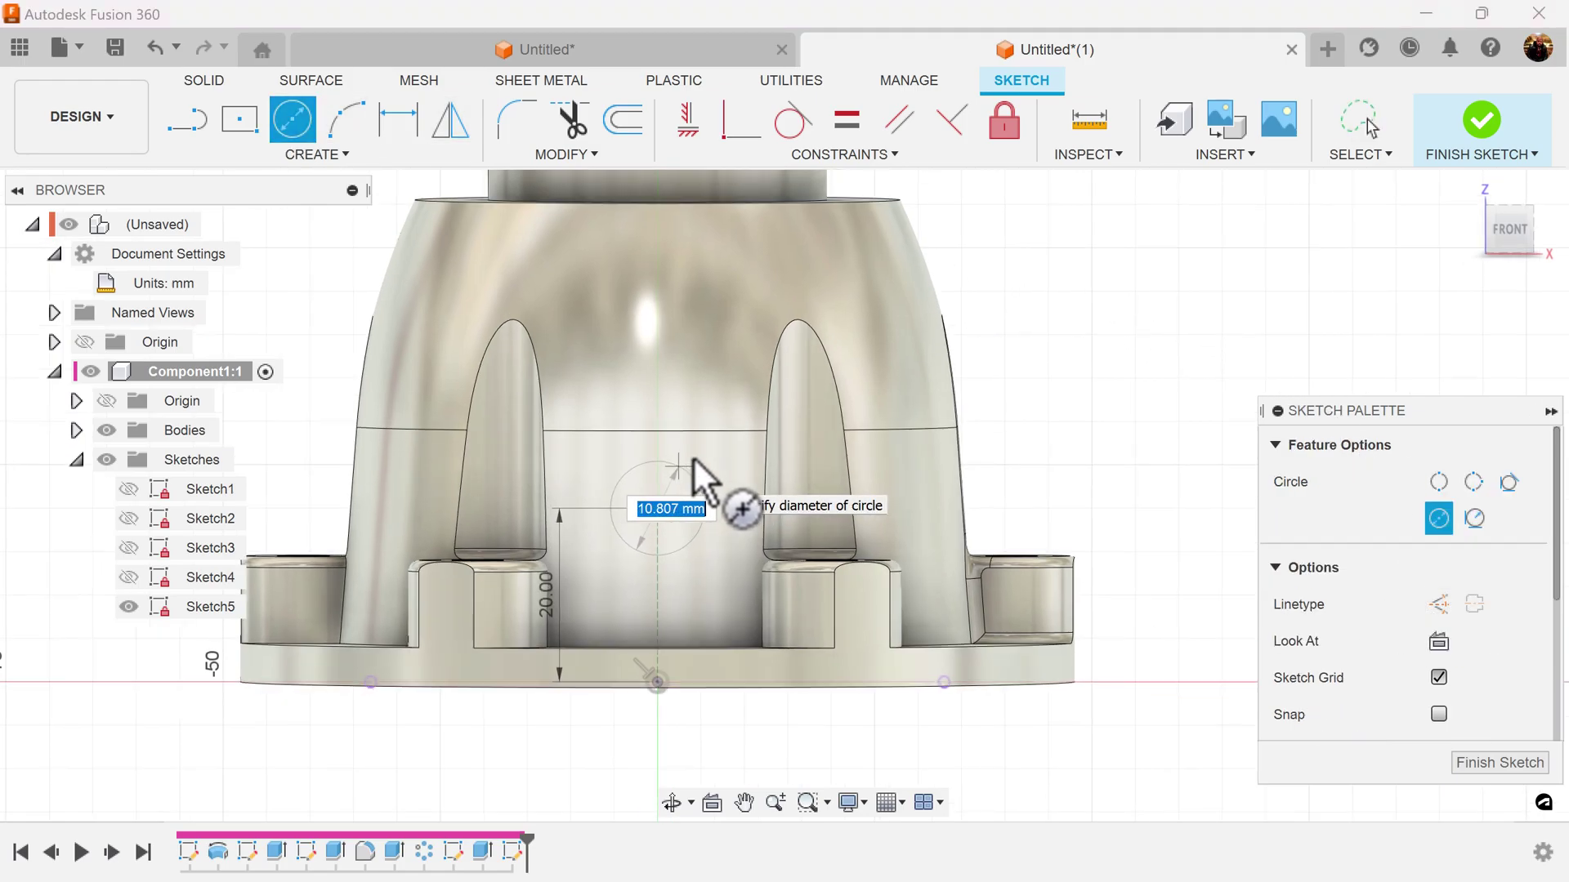
key("Return")
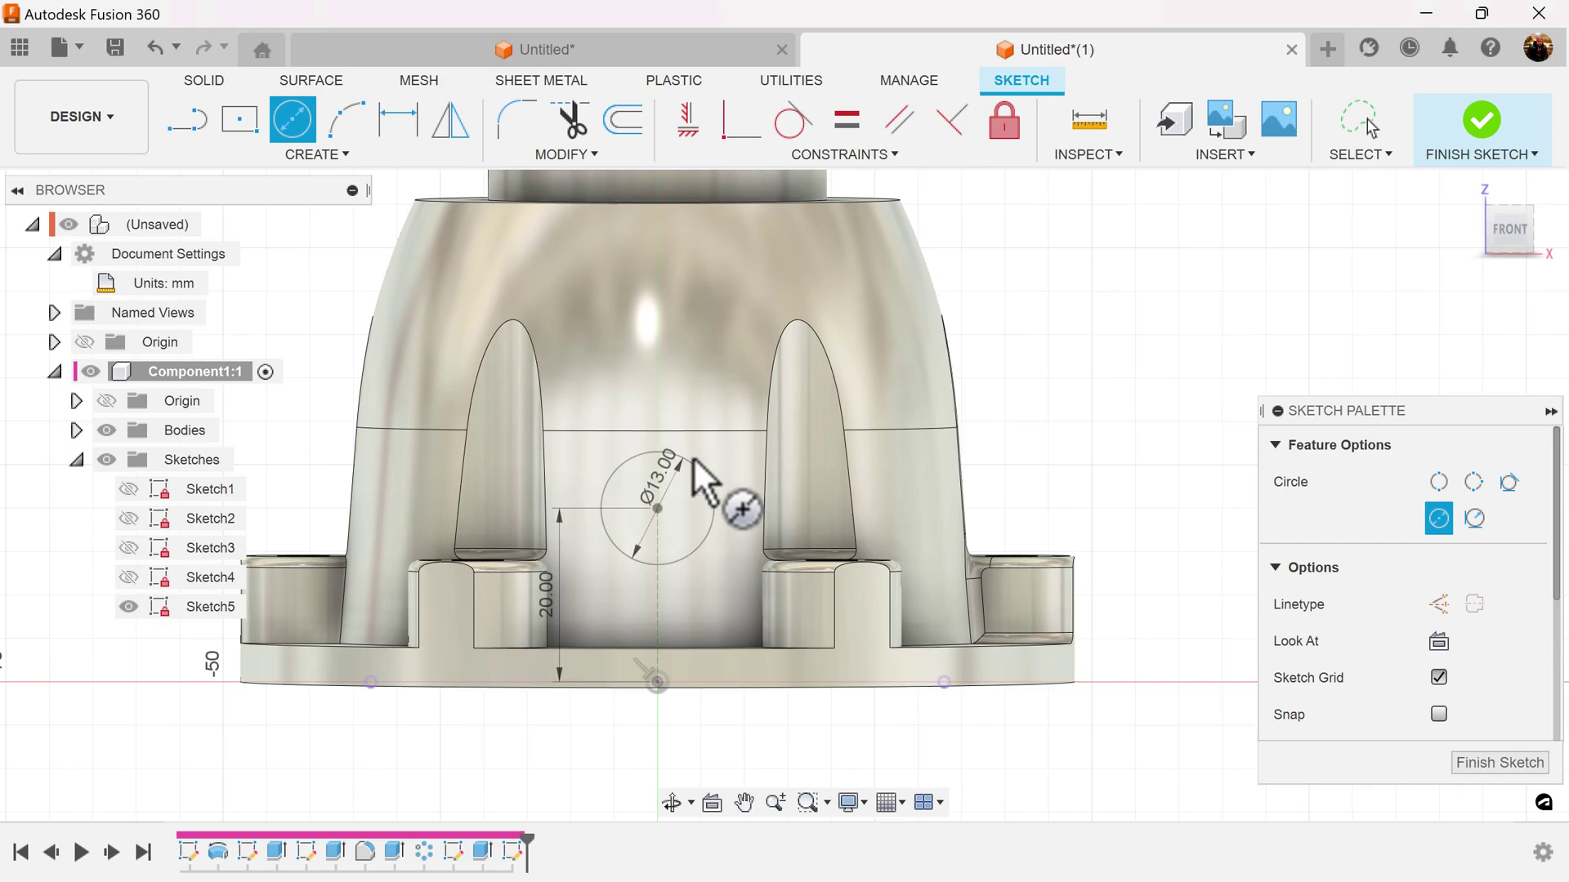
Step: Hide the component's bodies and sketch a horizontal line beside the 13 mm circle, on the positive X side
middle_click_drag(1048, 329, 917, 326)
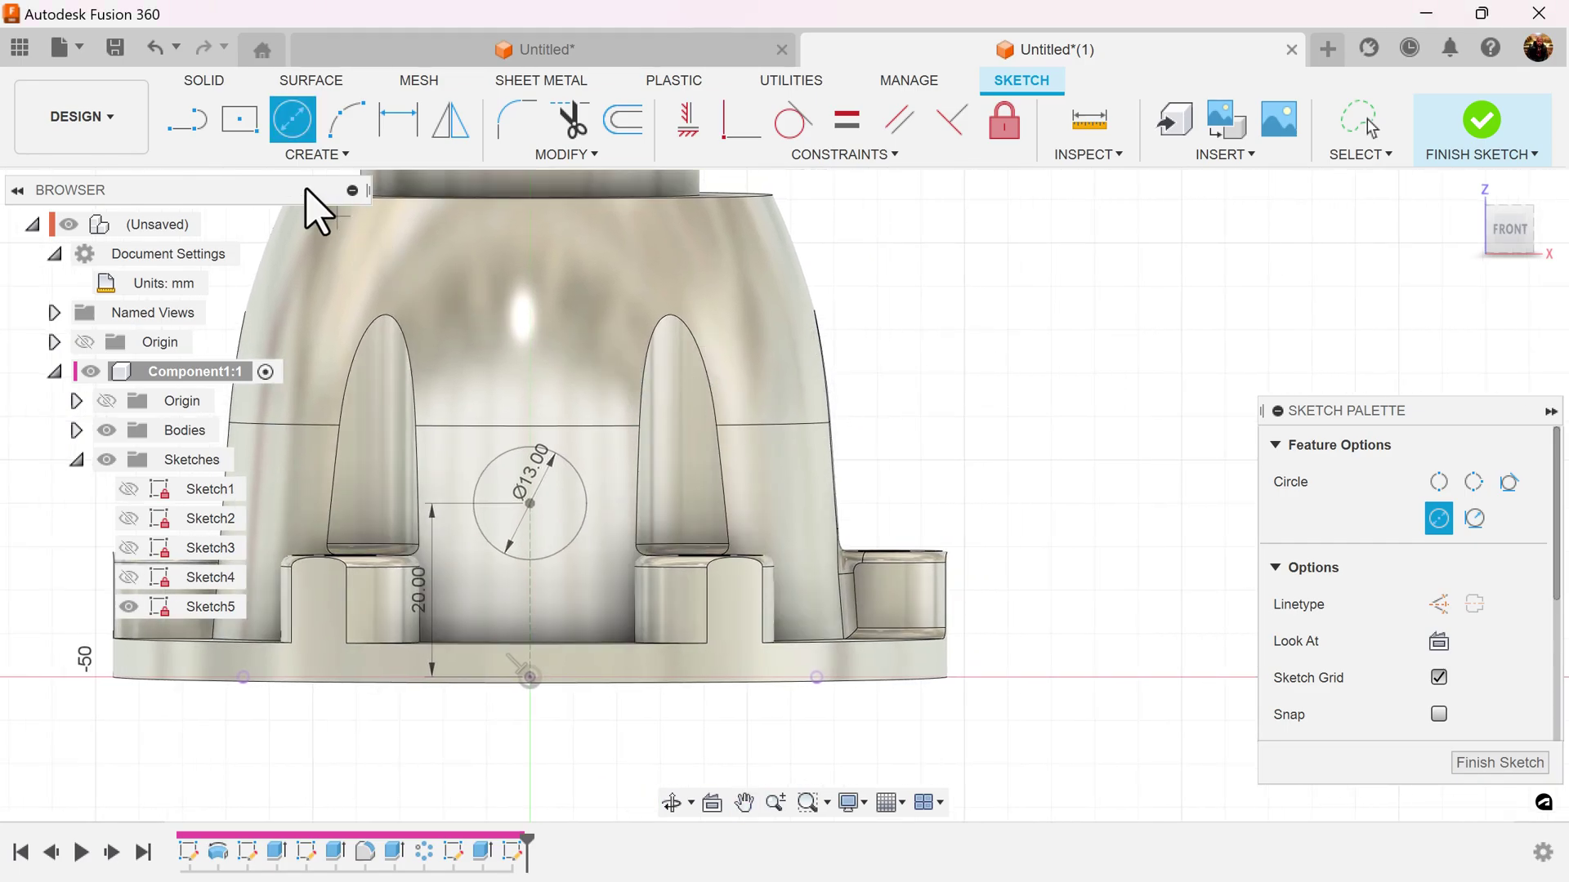
left_click(188, 126)
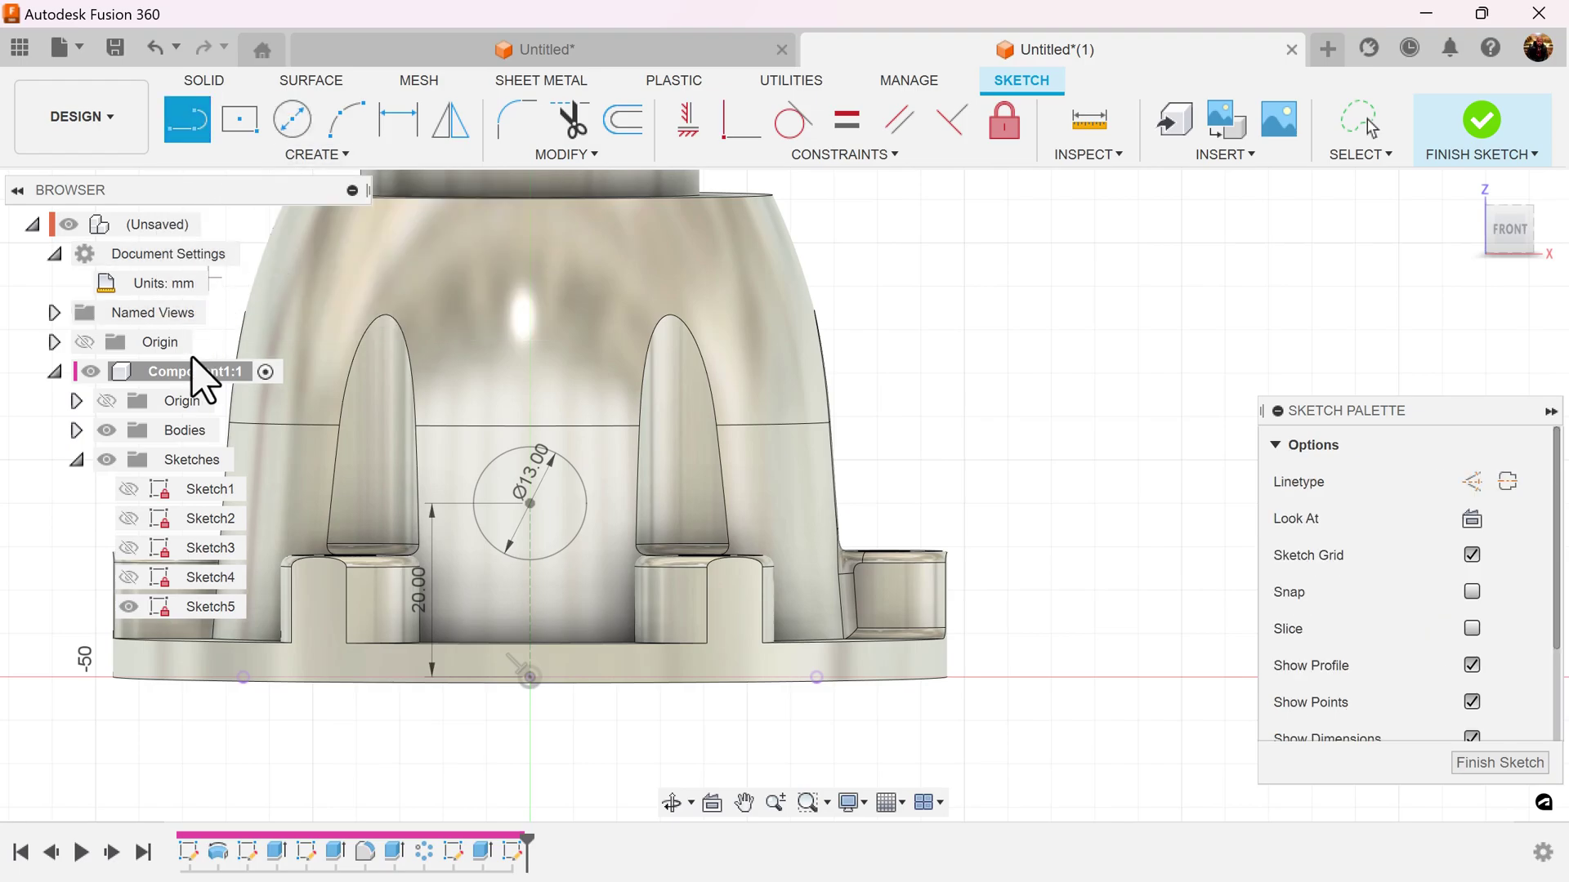
left_click(106, 430)
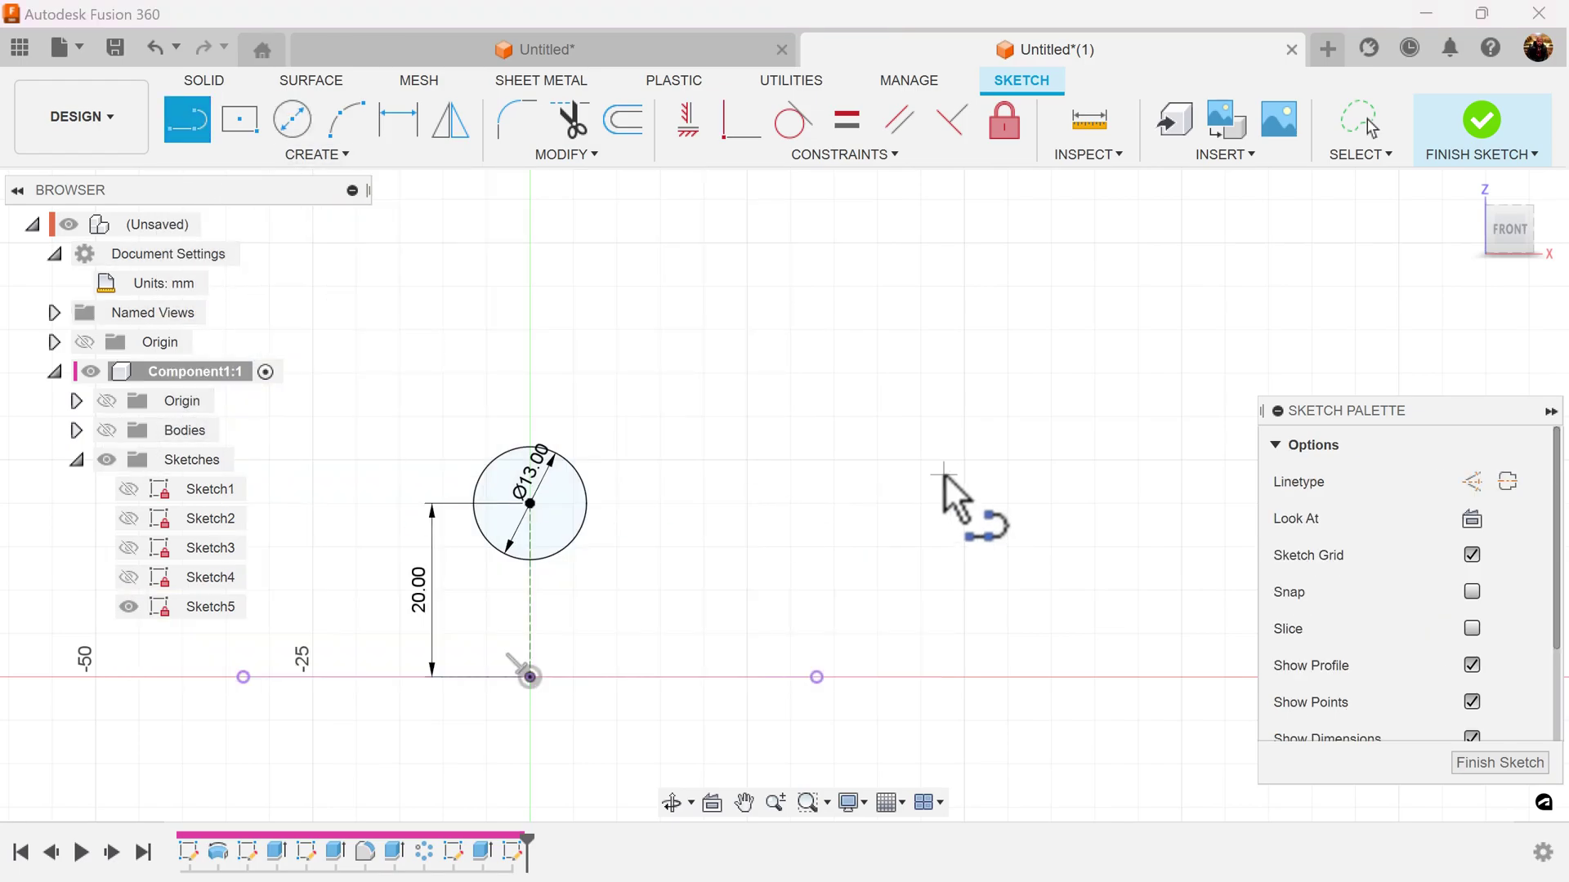
left_click(738, 485)
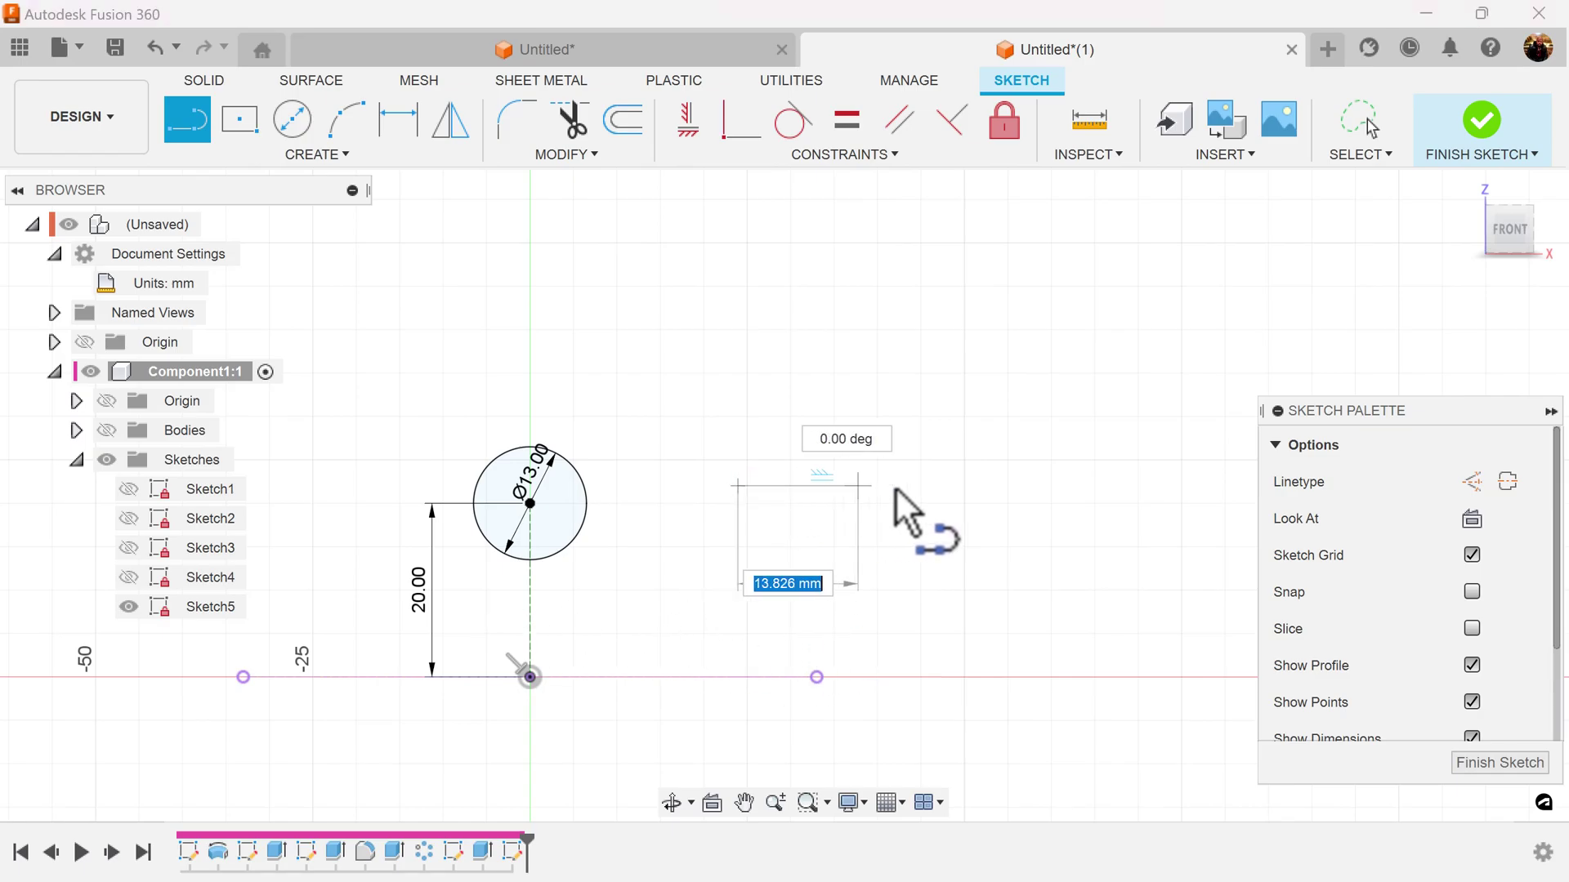
left_click(992, 486)
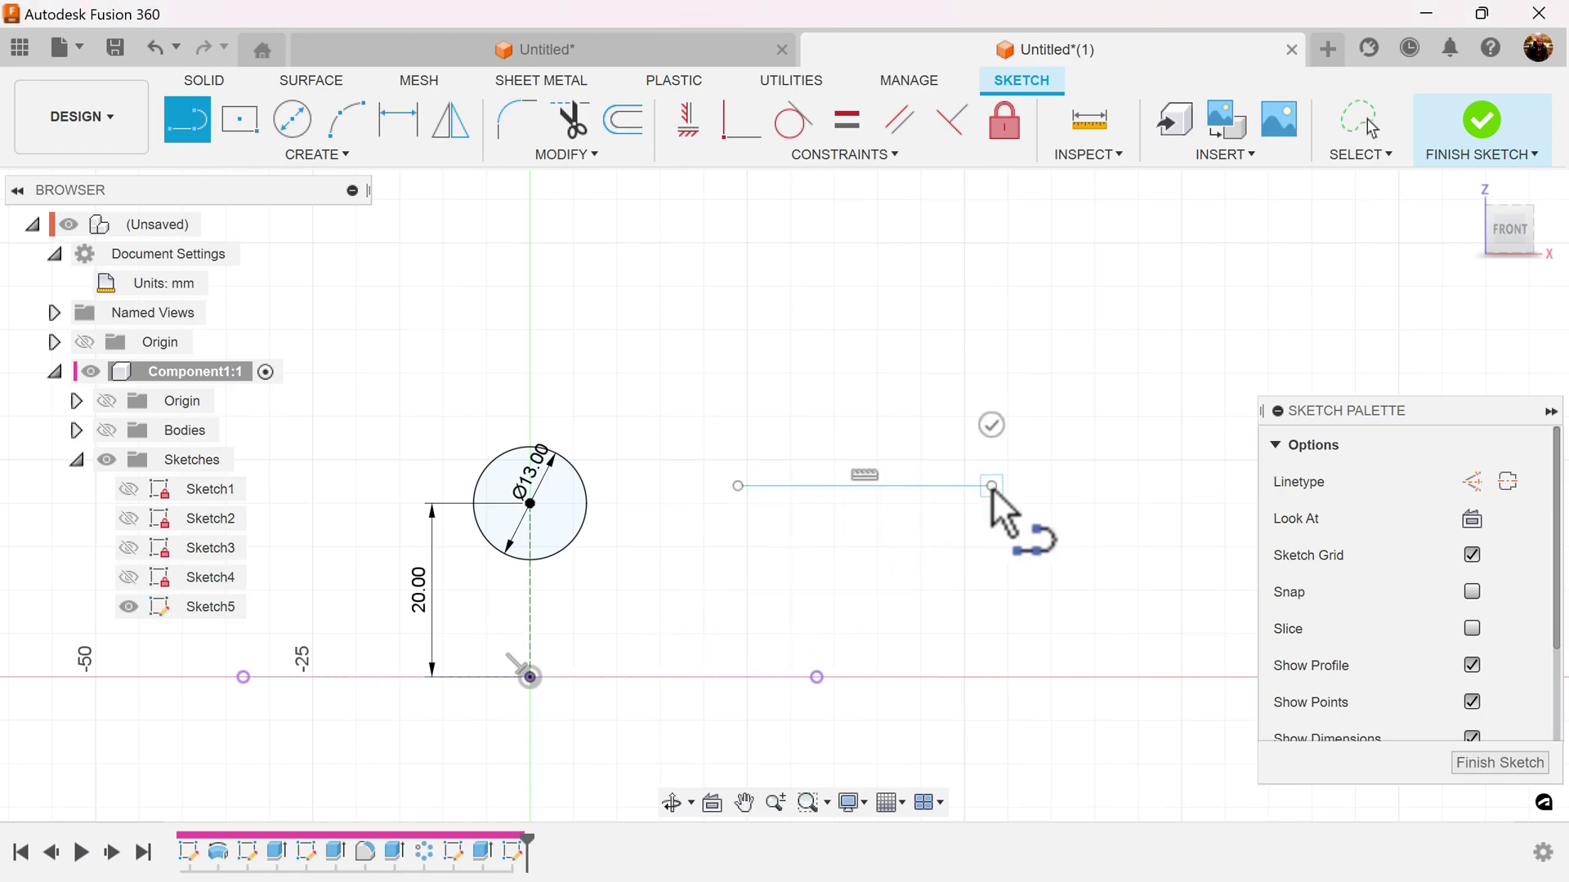
left_click(991, 425)
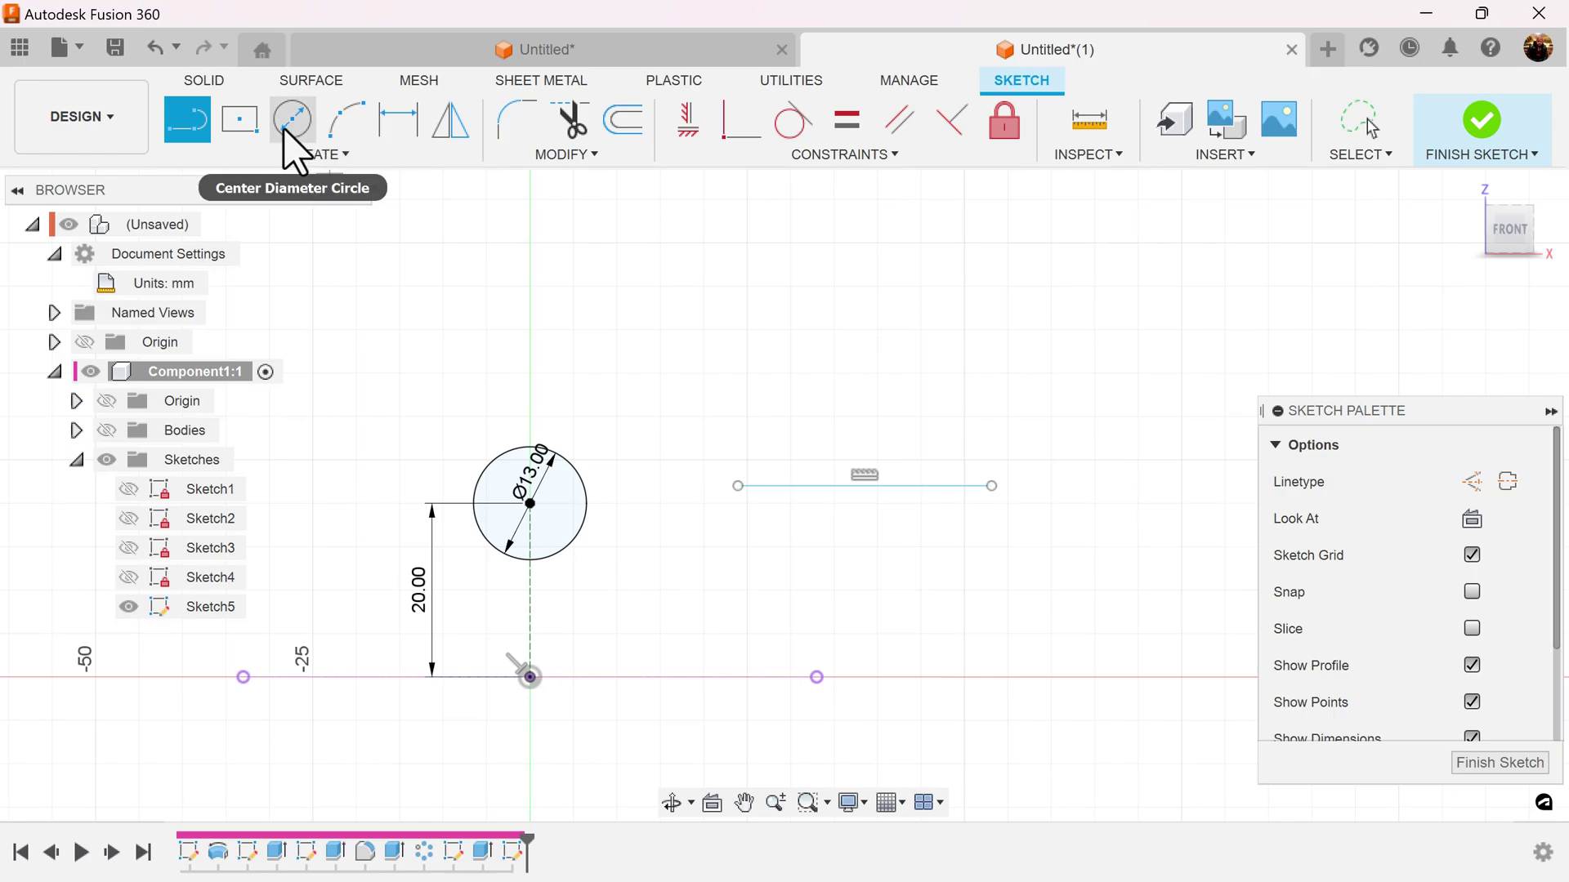
Step: Dimension the horizontal line beside the 13 mm circle to a length of 22 mm
left_click(401, 135)
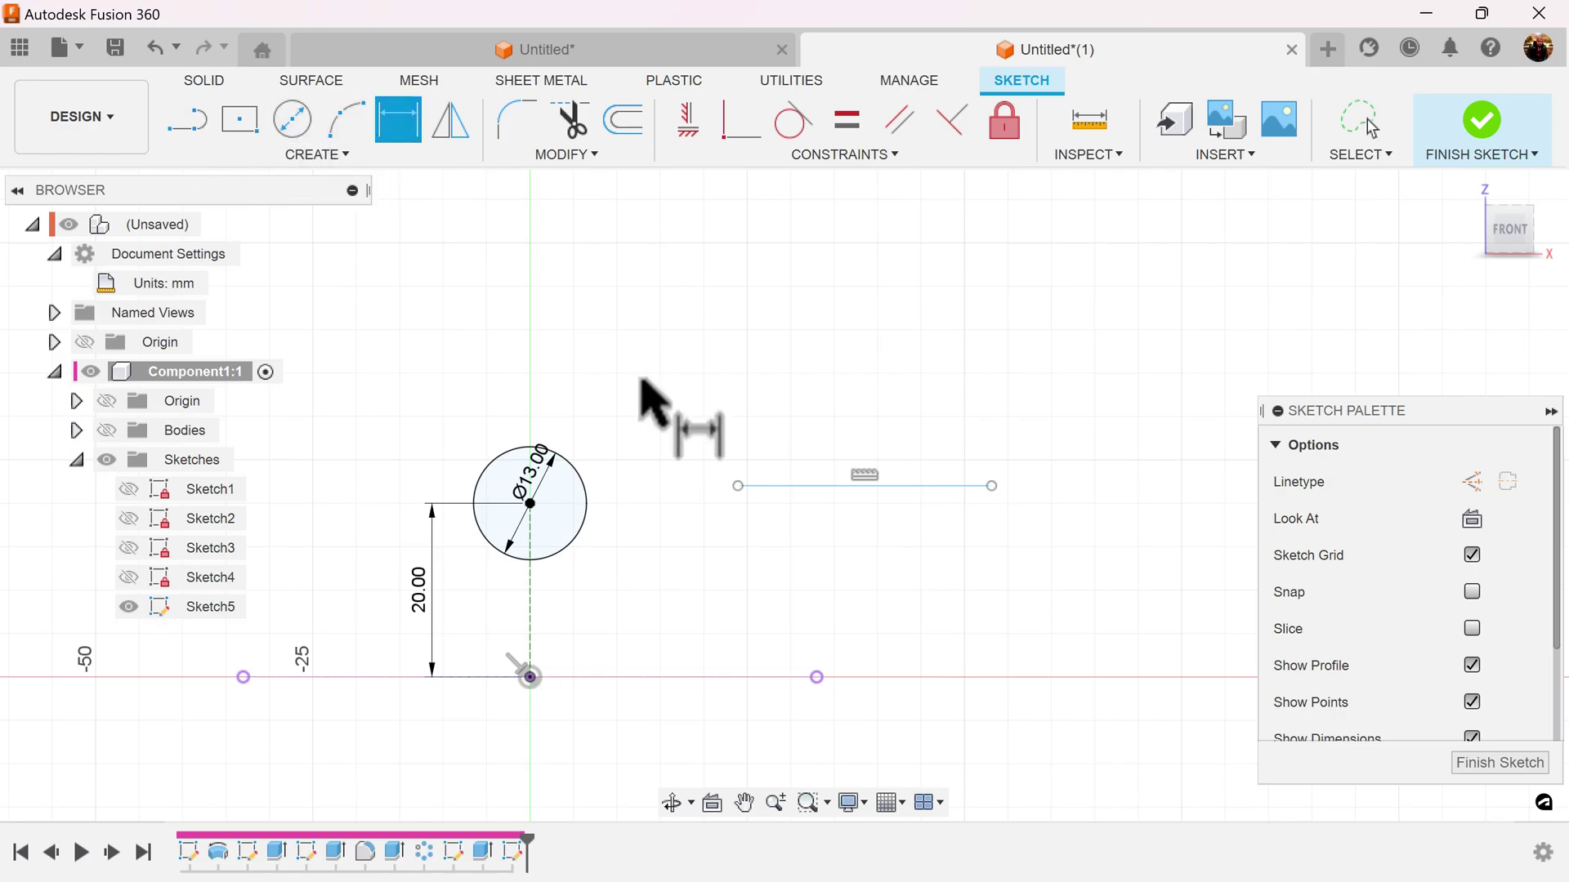
left_click(878, 487)
left_click(887, 596)
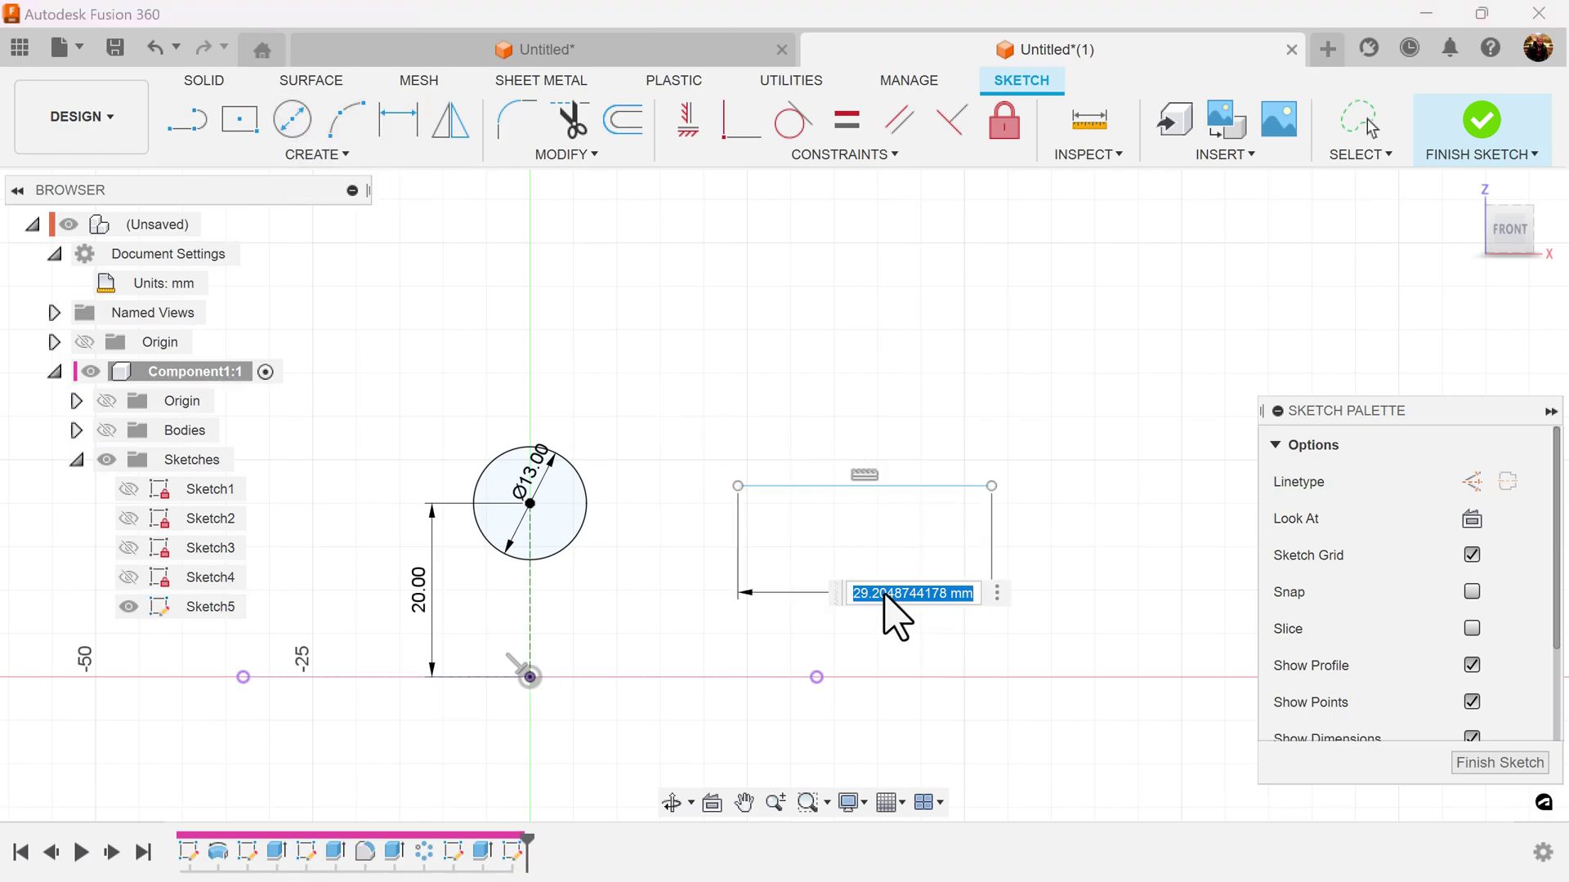
type("22")
key("Return")
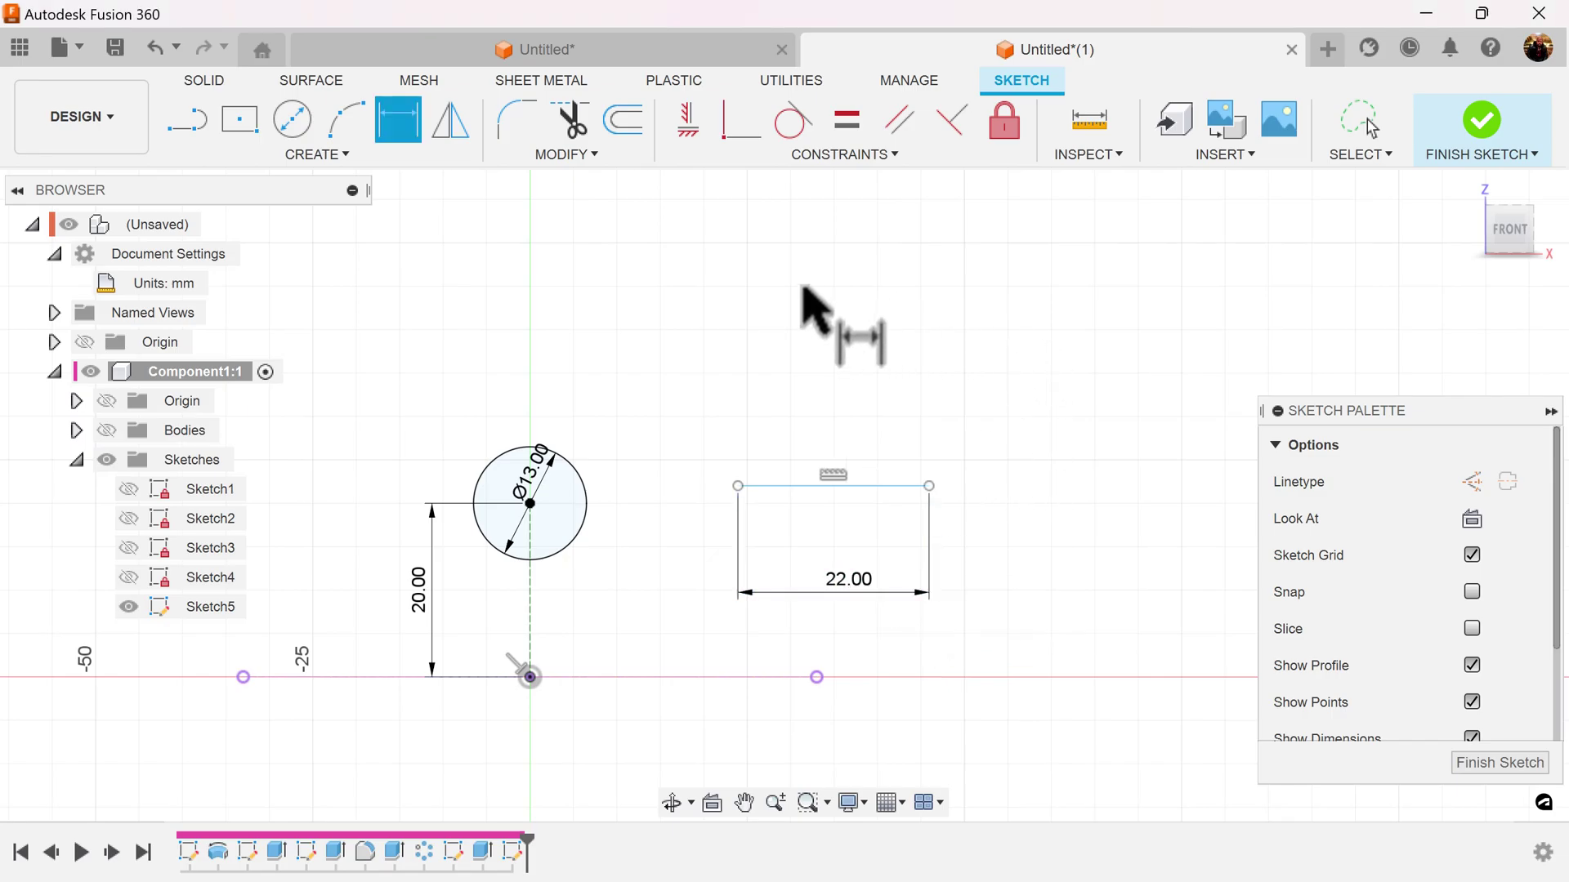
Step: Draw a 22 mm horizontal construction line above the solid line and move both lines' dimension labels clear of the geometry
left_click(194, 124)
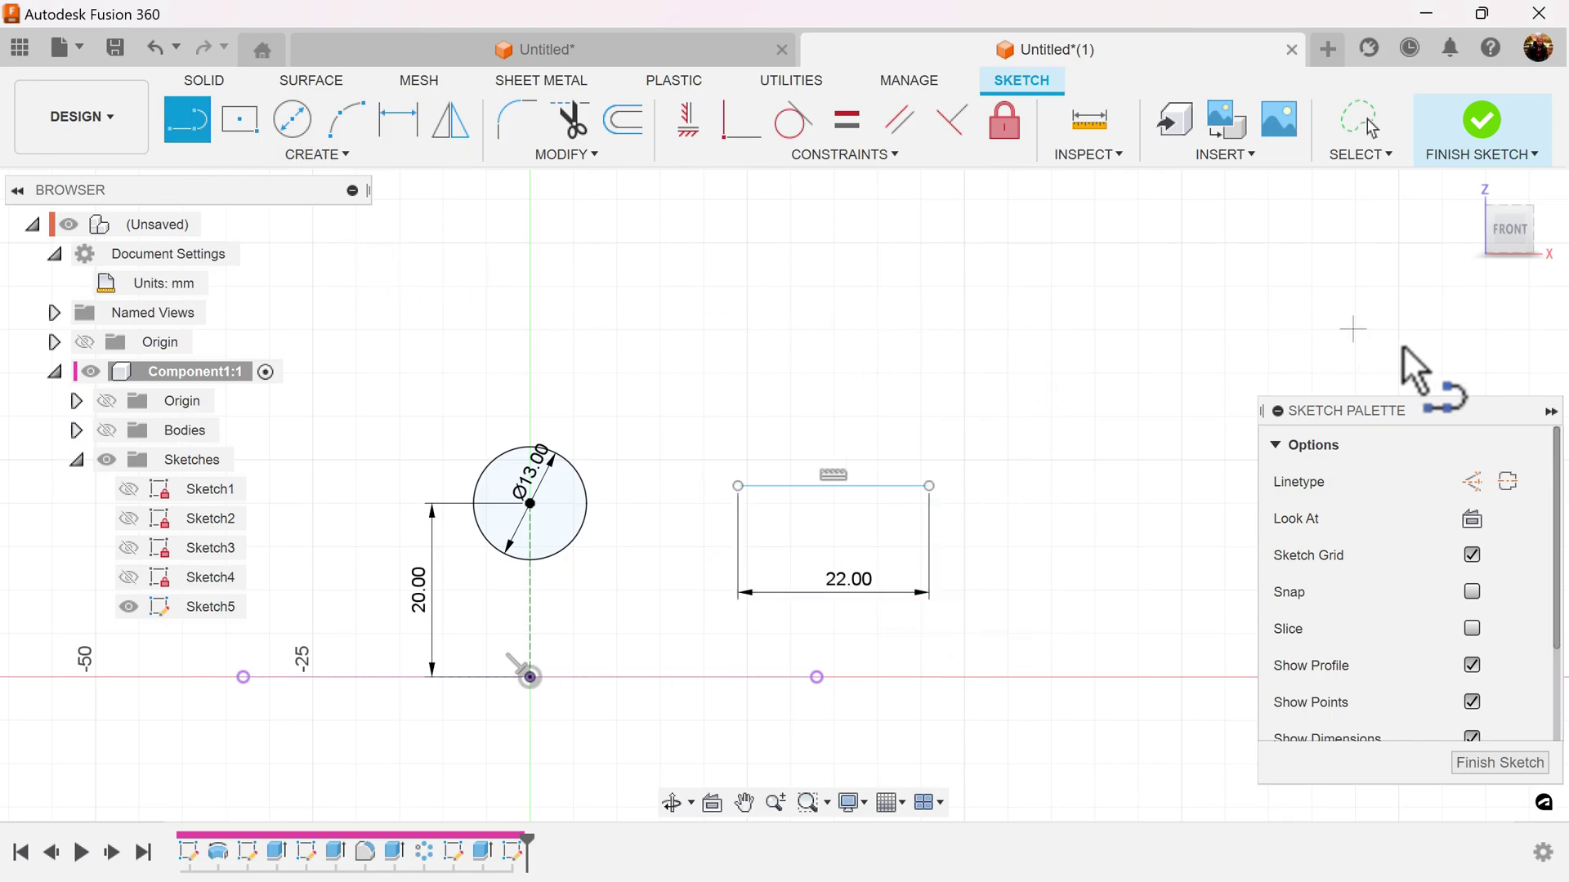
left_click(1472, 482)
left_click(716, 344)
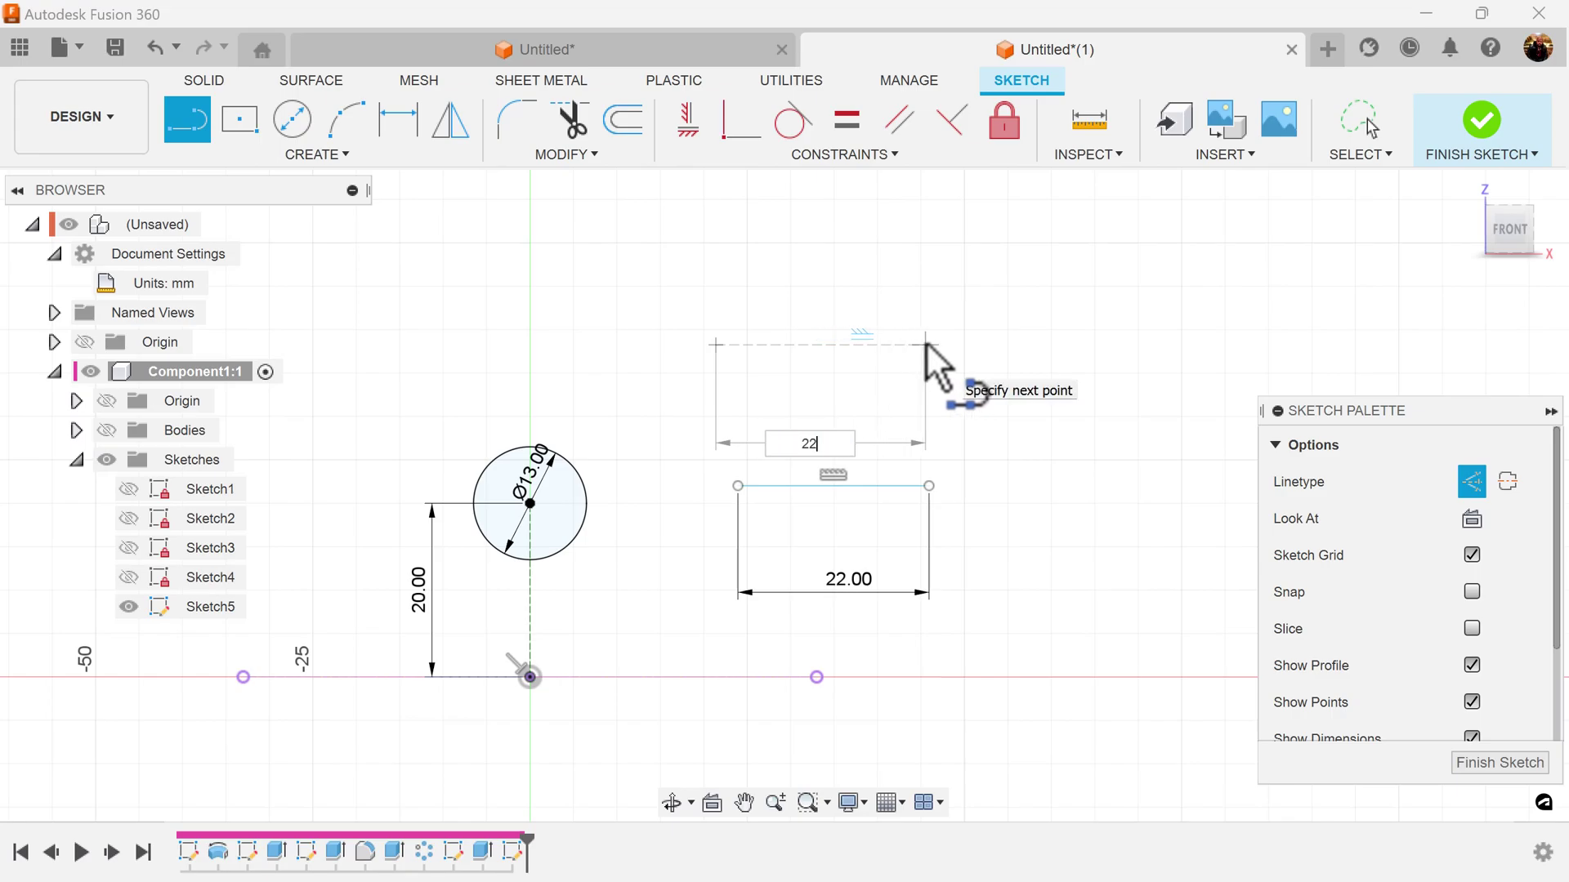
type("22")
key("Return")
key("Escape")
left_click_drag(818, 433, 823, 307)
left_click_drag(835, 587, 835, 513)
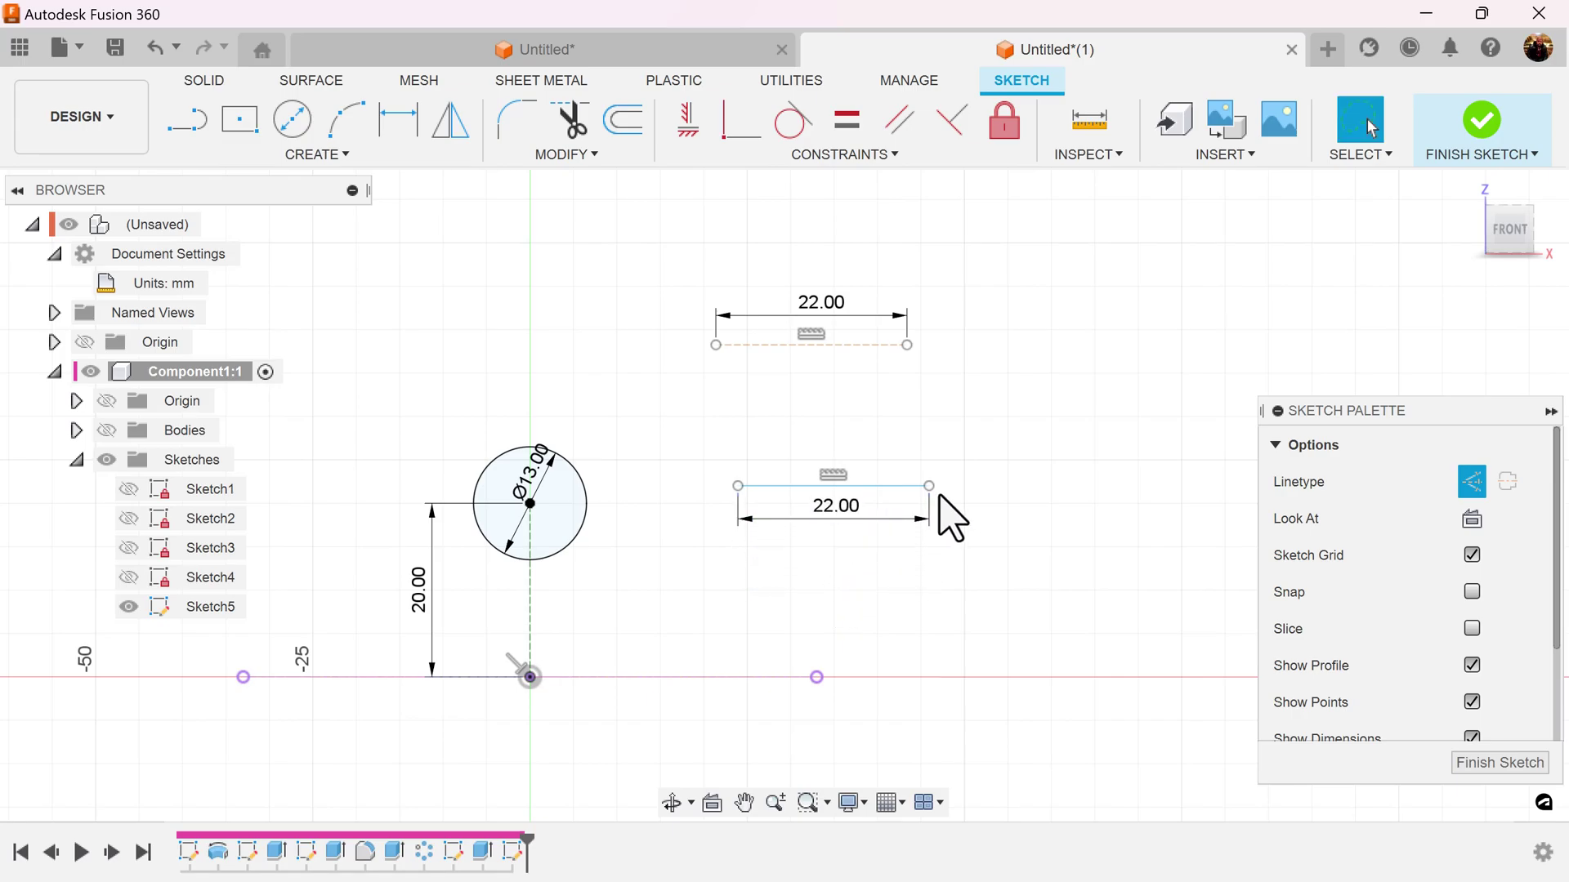
Step: Apply midpoint constraints centring the construction line on the 13 mm circle's centre and the solid line on the sketch origin
left_click(846, 155)
left_click(739, 353)
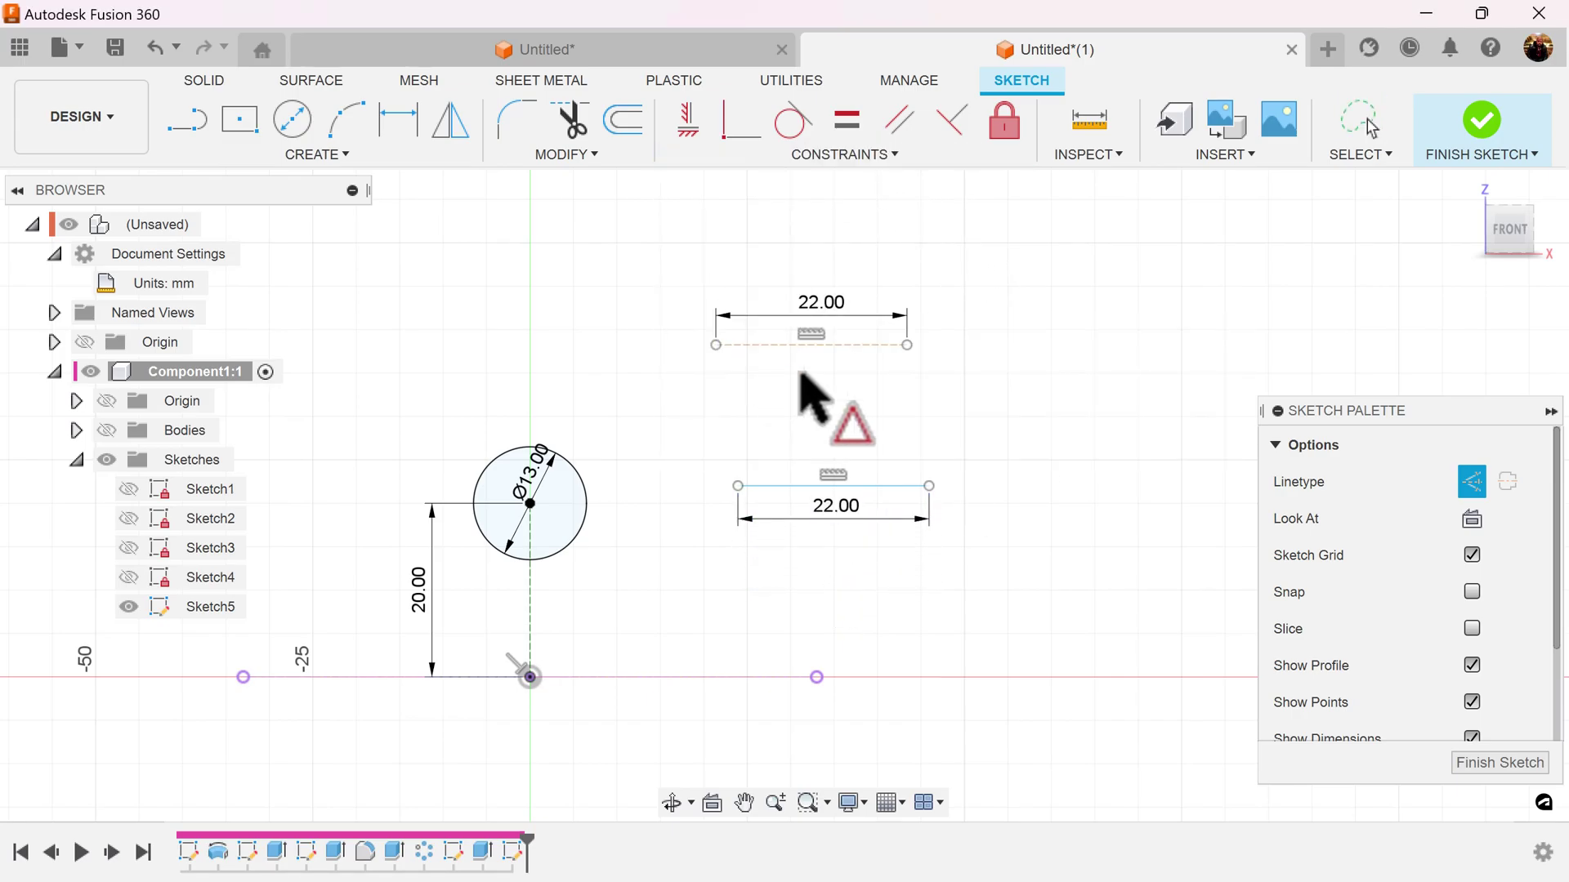
left_click(850, 346)
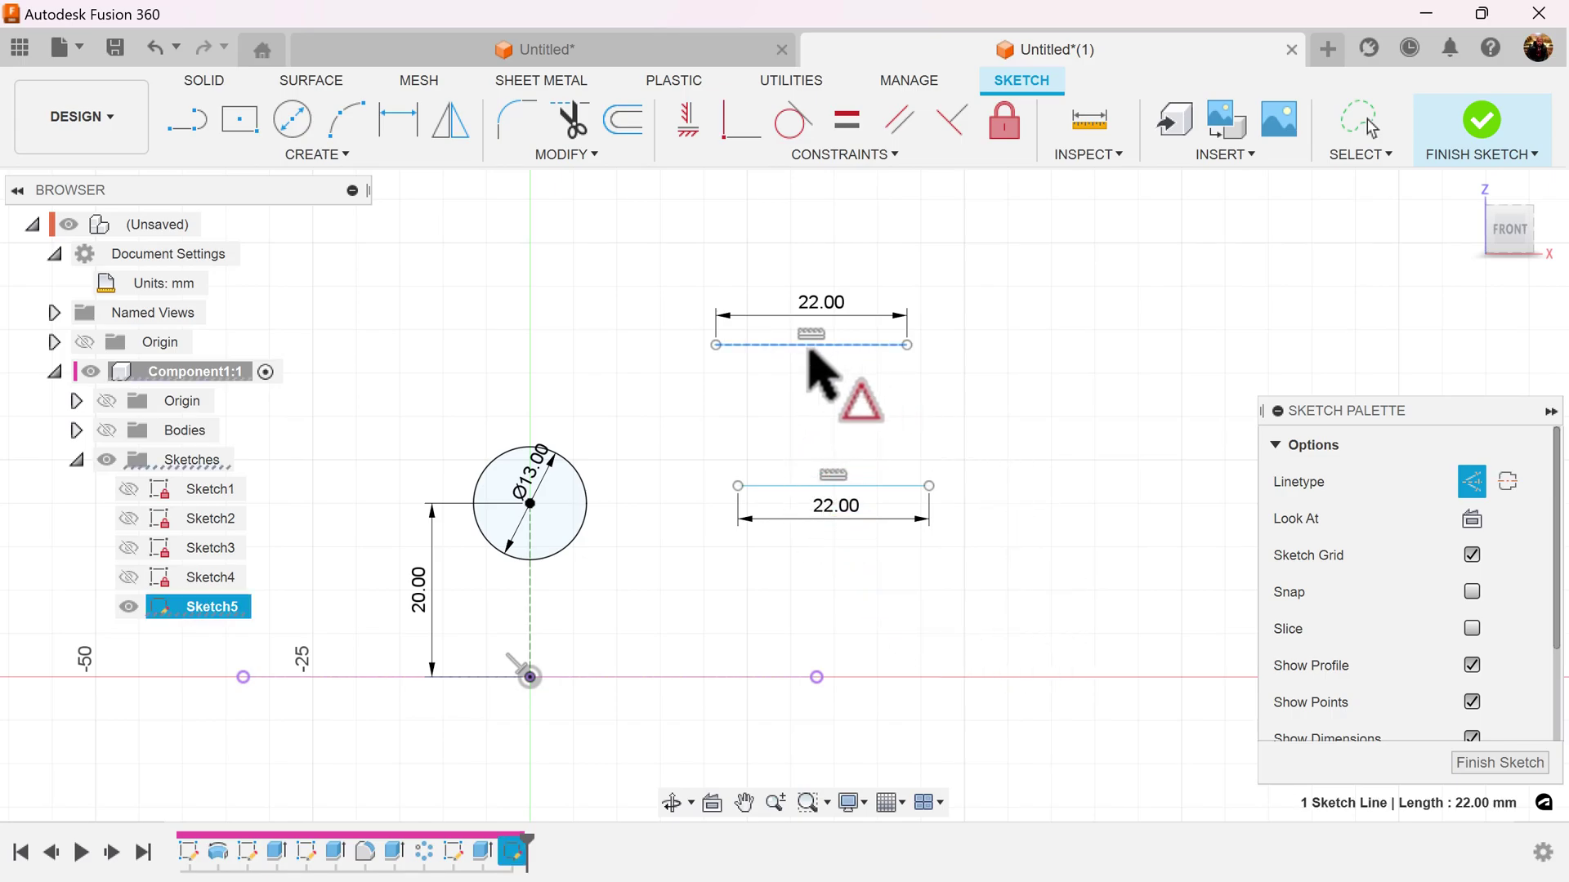
left_click(530, 503)
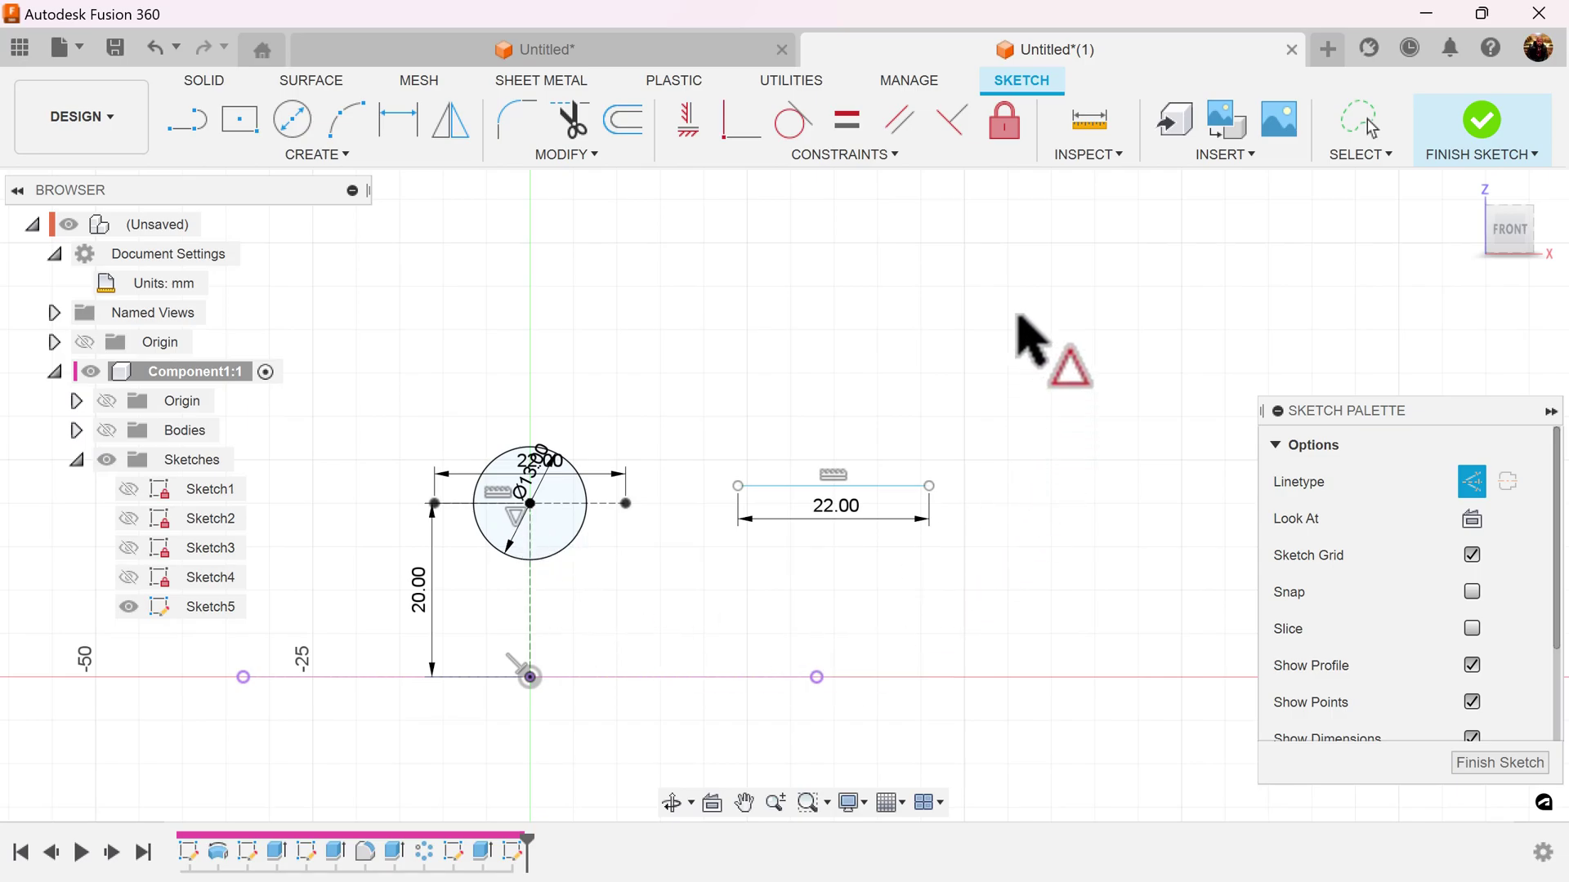
left_click(860, 486)
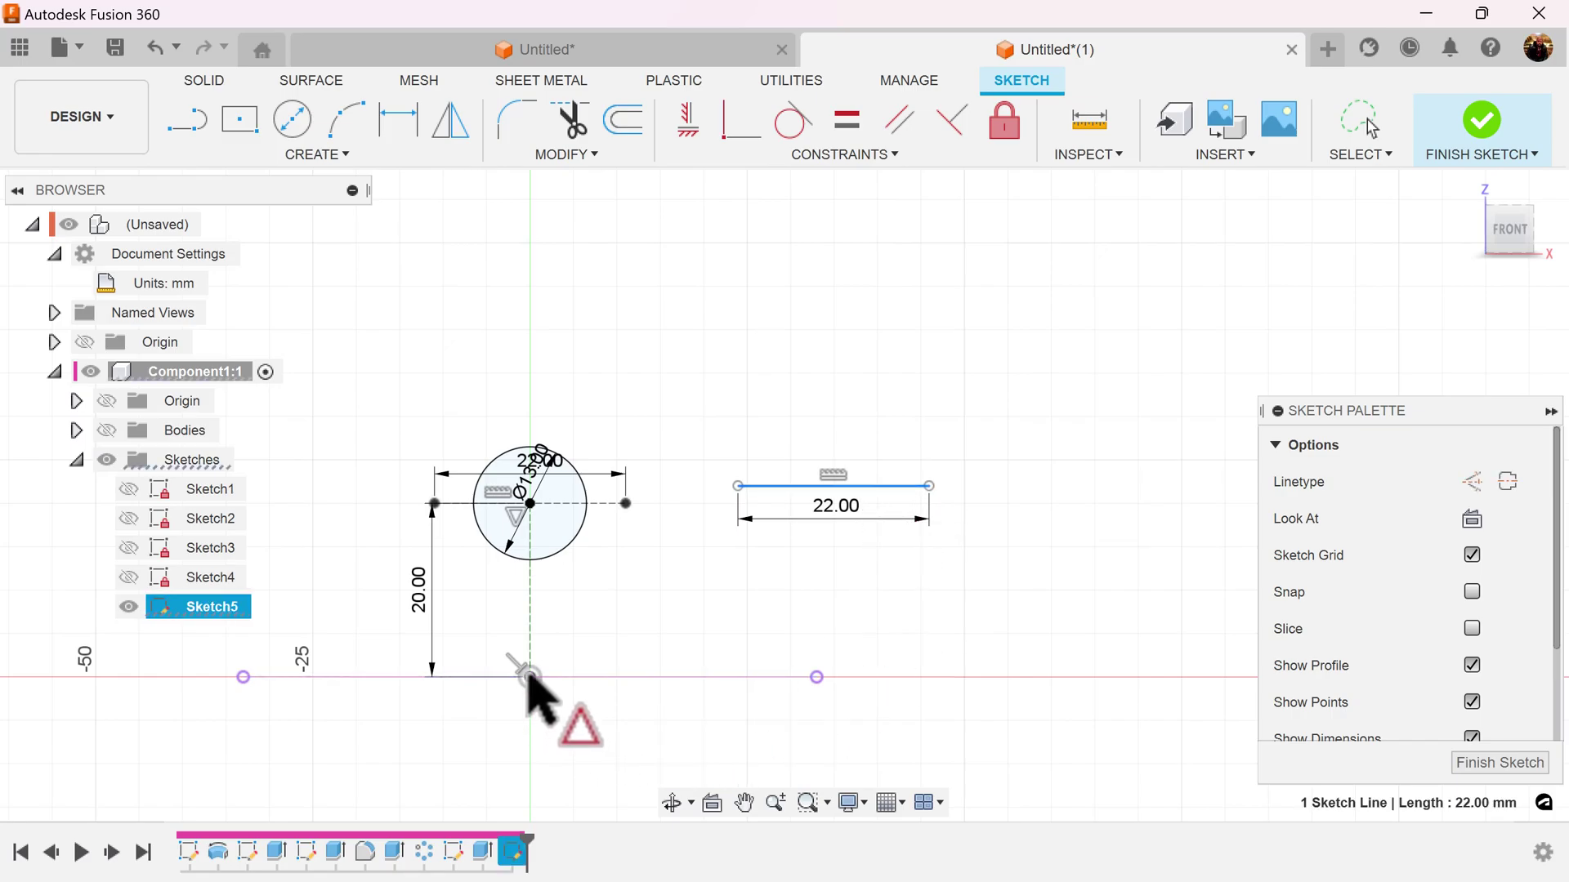
left_click(530, 677)
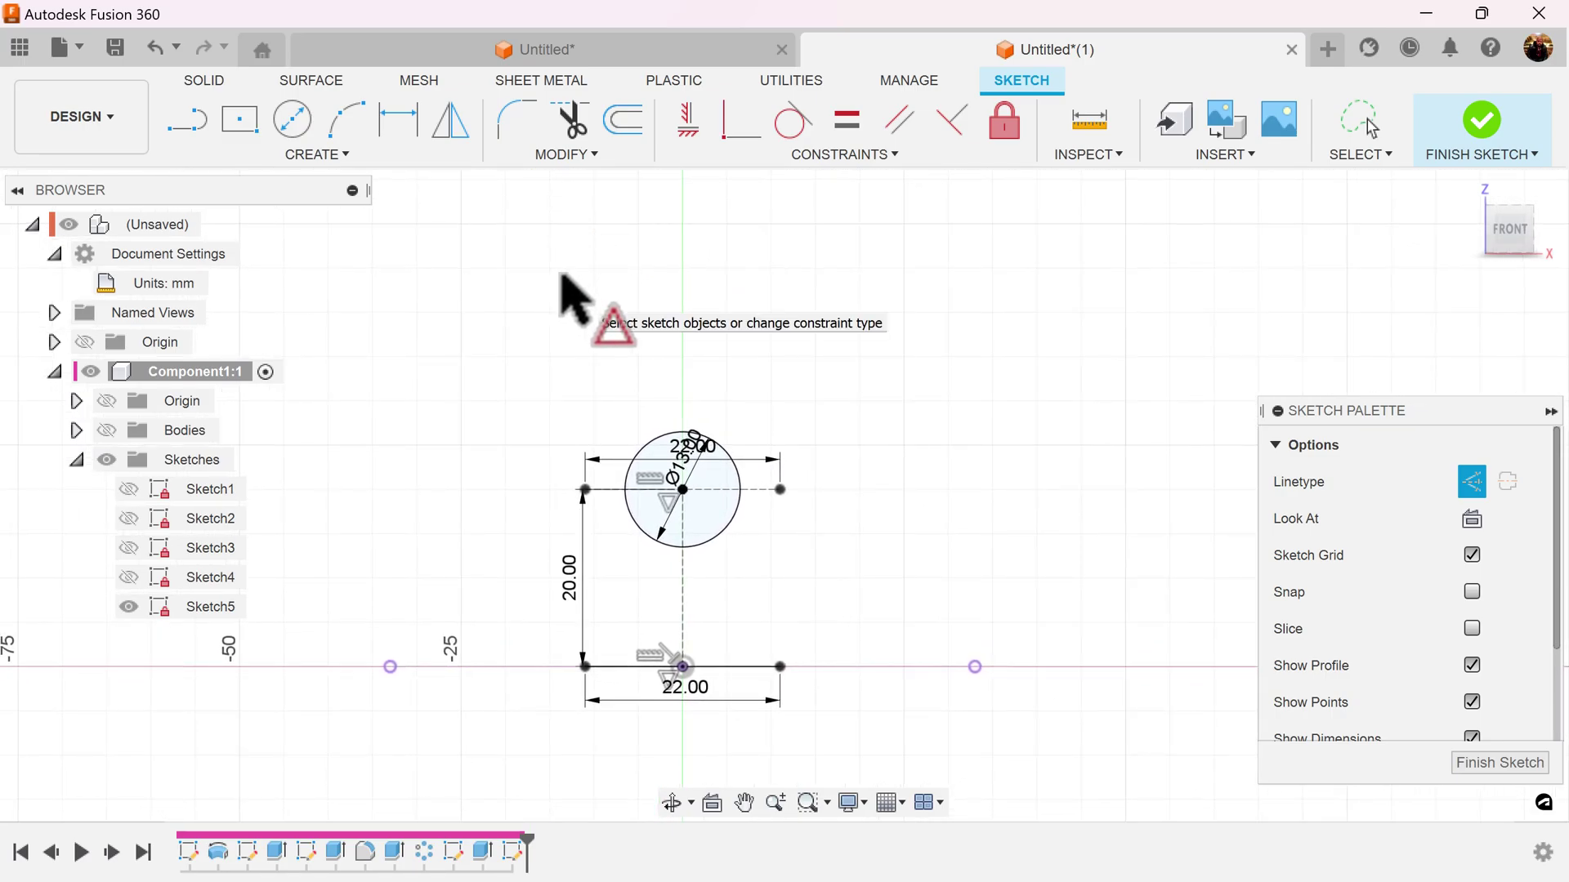
key("Escape")
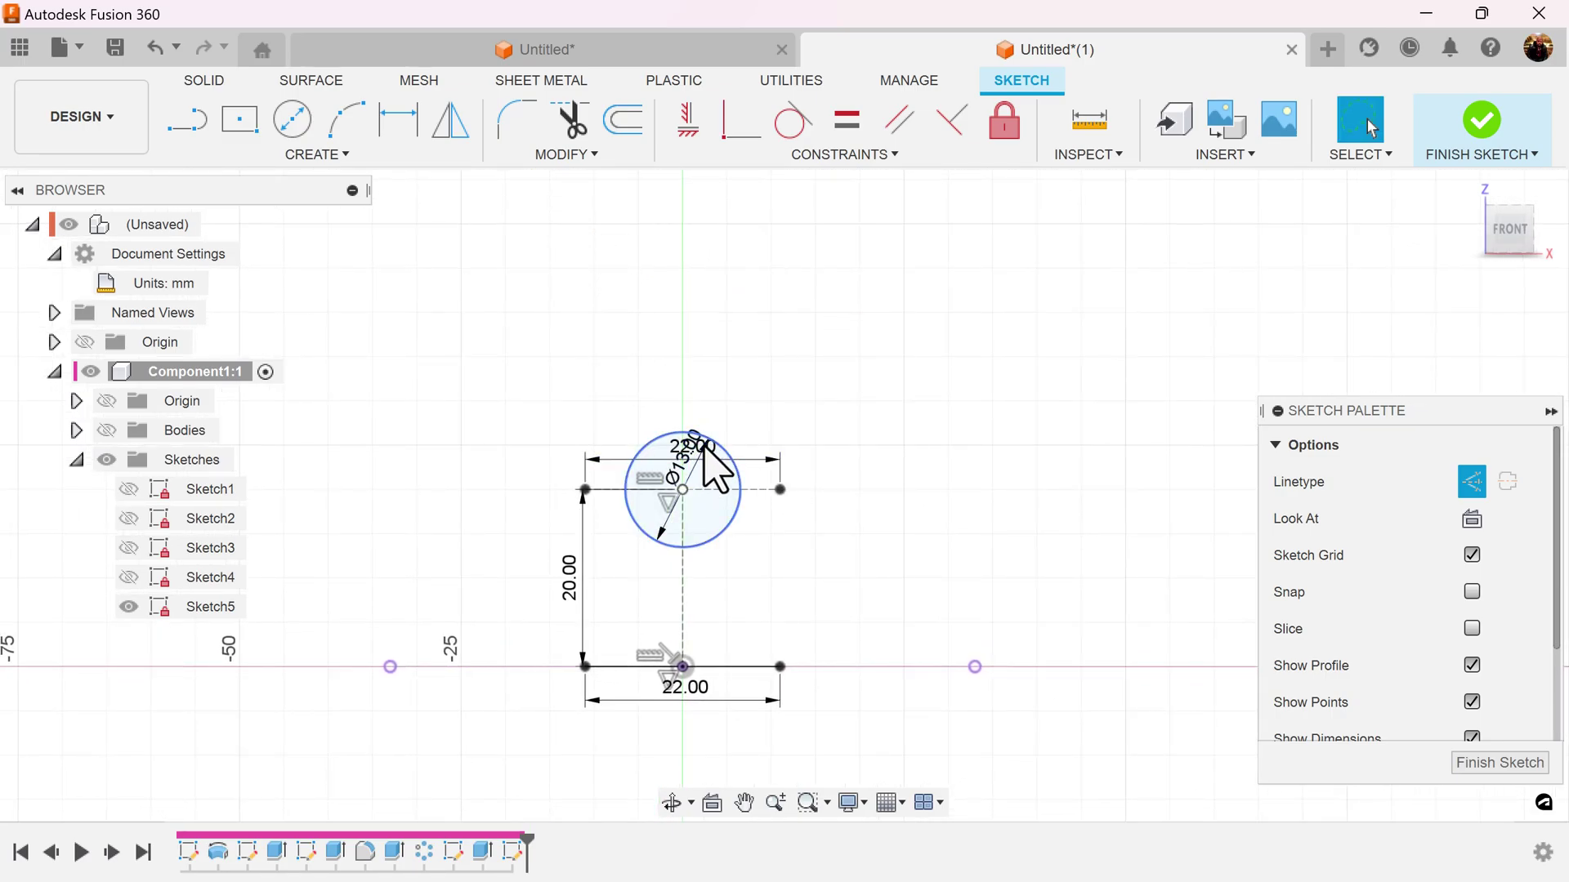
Step: Reposition the circle's diameter label outside the circle and the upper line's 22 mm label below that line
scroll(709, 516, "up", 3)
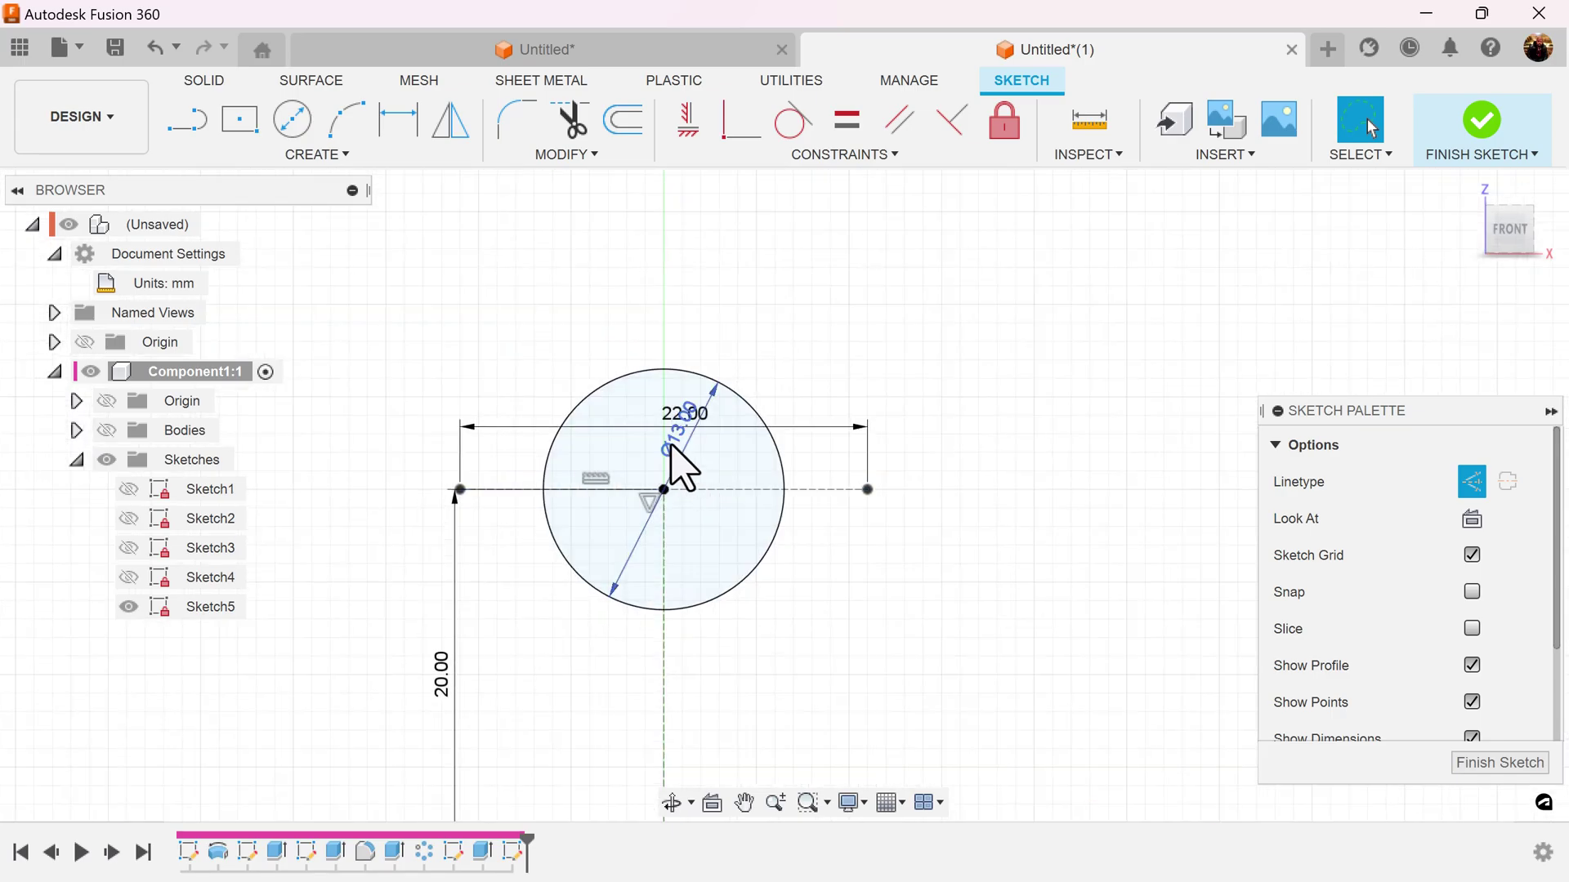
left_click_drag(672, 446, 819, 349)
left_click_drag(693, 425, 681, 546)
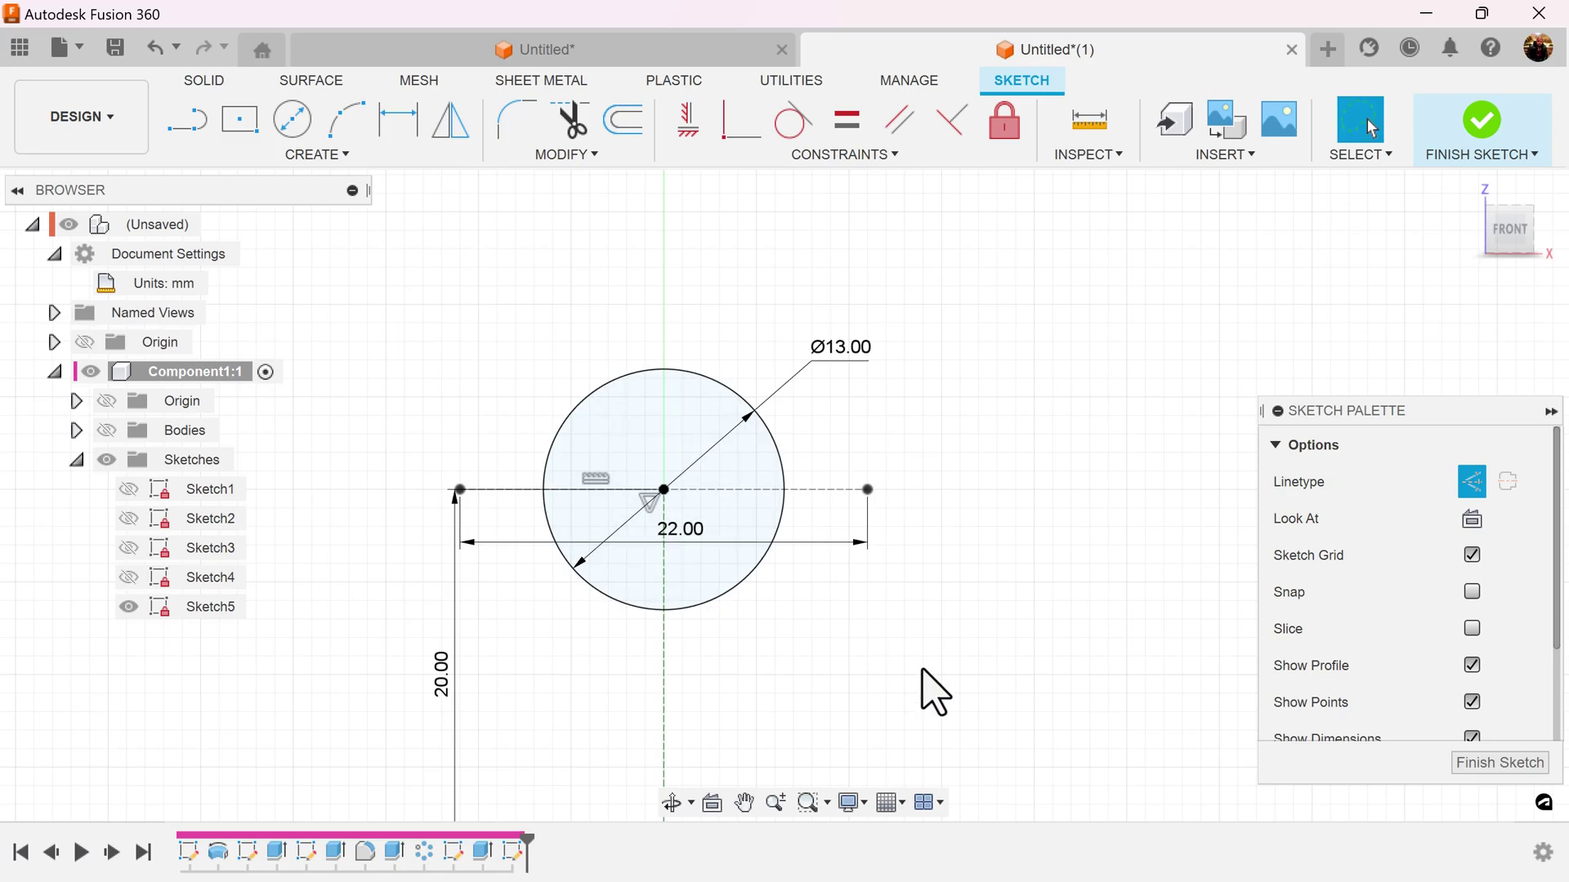
Step: Draw a solid-line 180-degree center point arc over the circle, spanning the ends of the 22 mm construction line
mouse_move(936, 692)
middle_mouse_down()
mouse_move(964, 624)
mouse_move(948, 560)
mouse_move(929, 561)
middle_mouse_up()
scroll(978, 623, "down", 4)
left_click(338, 156)
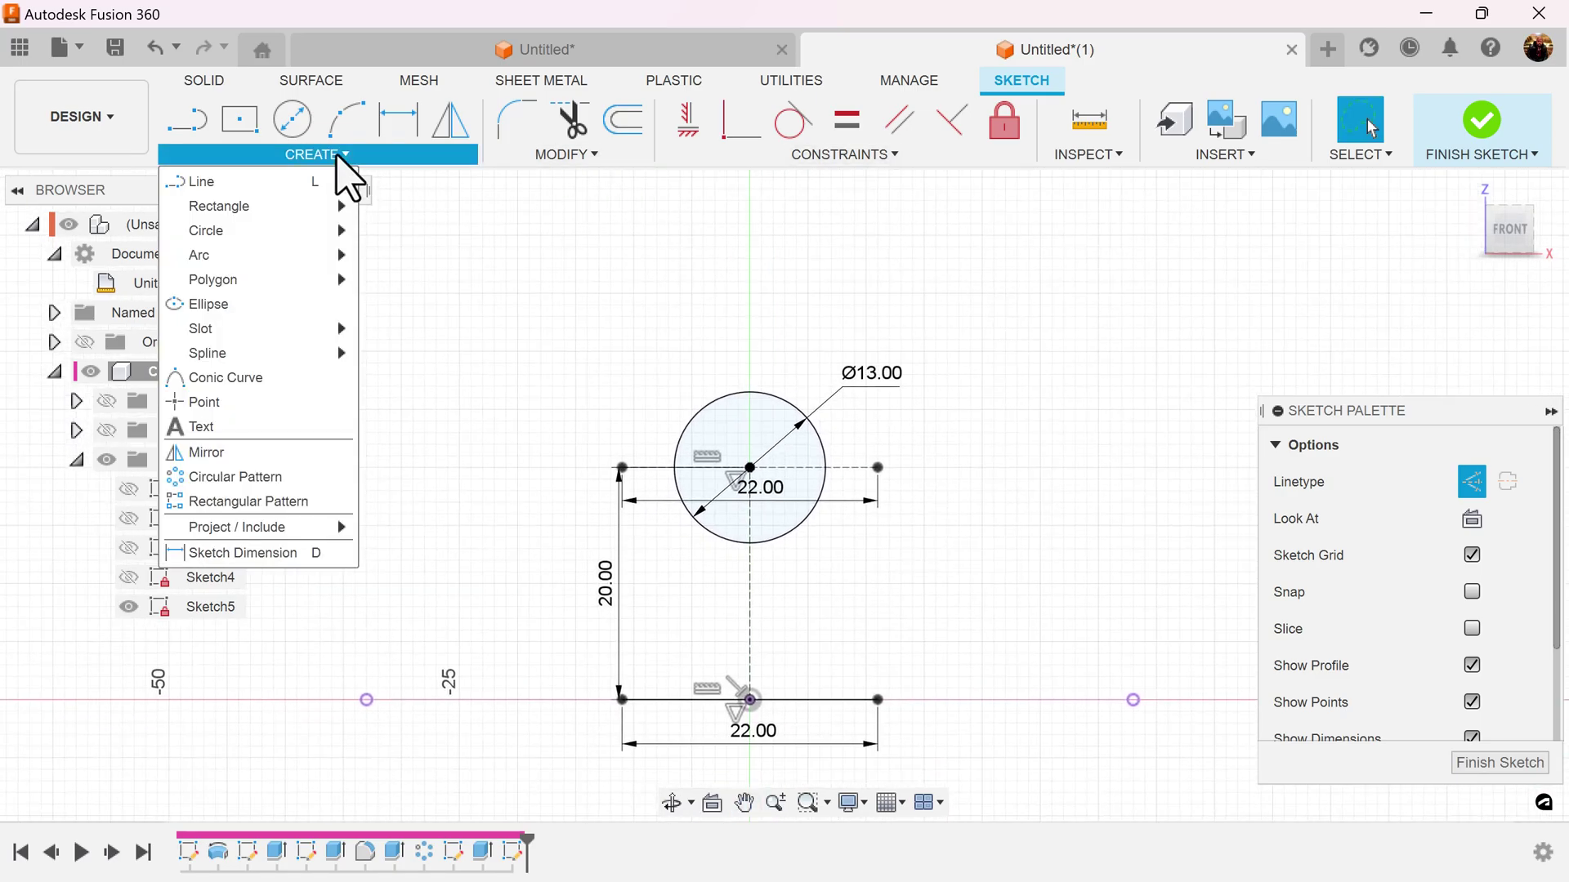
mouse_move(246, 258)
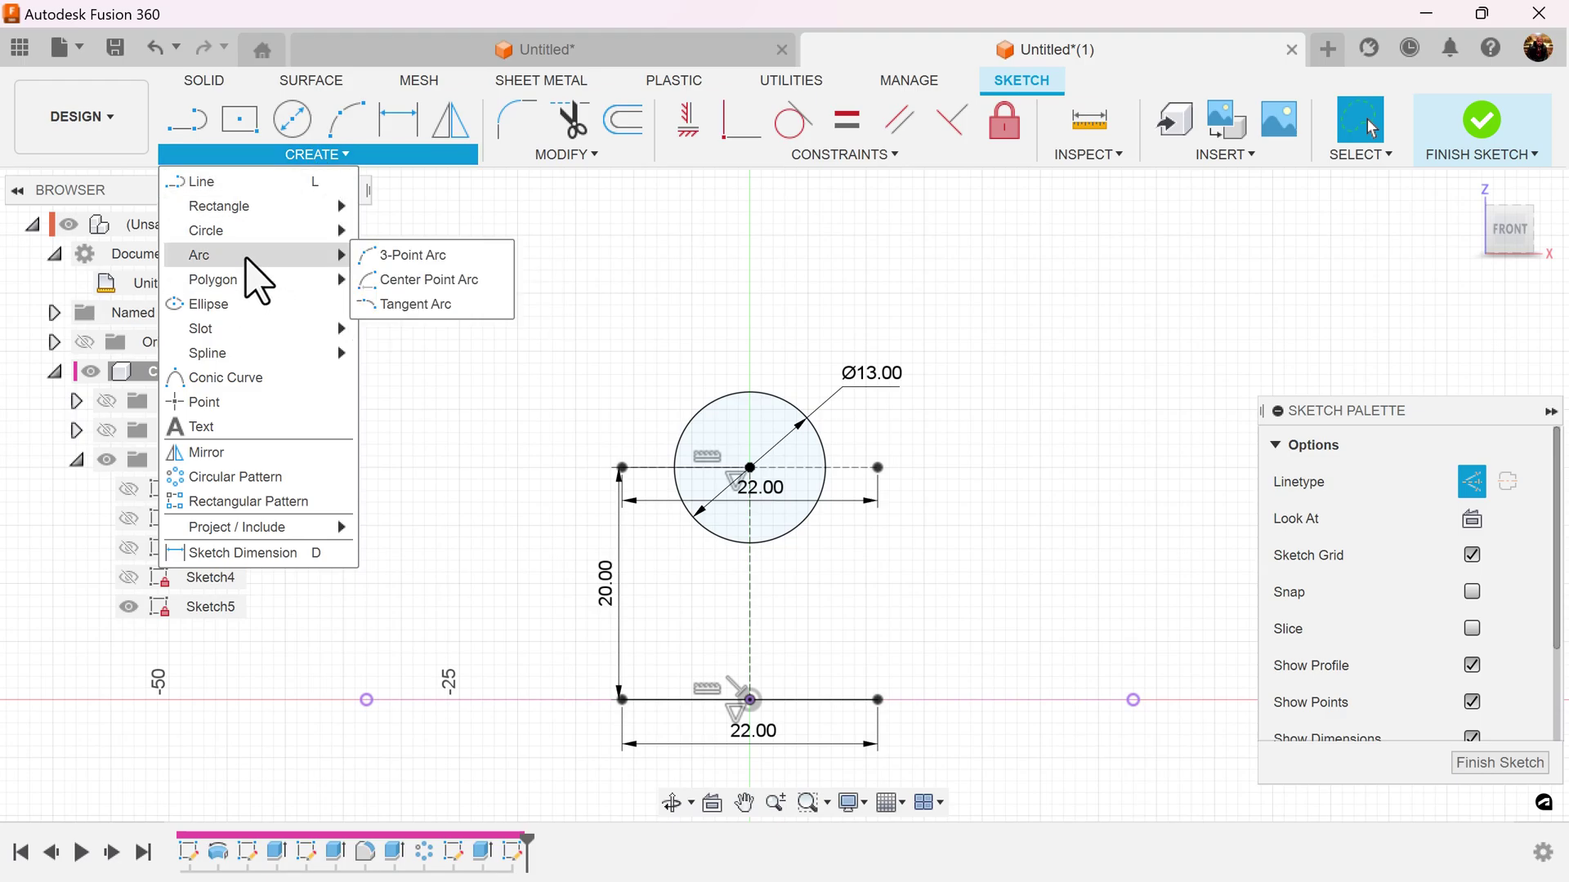
left_click(442, 280)
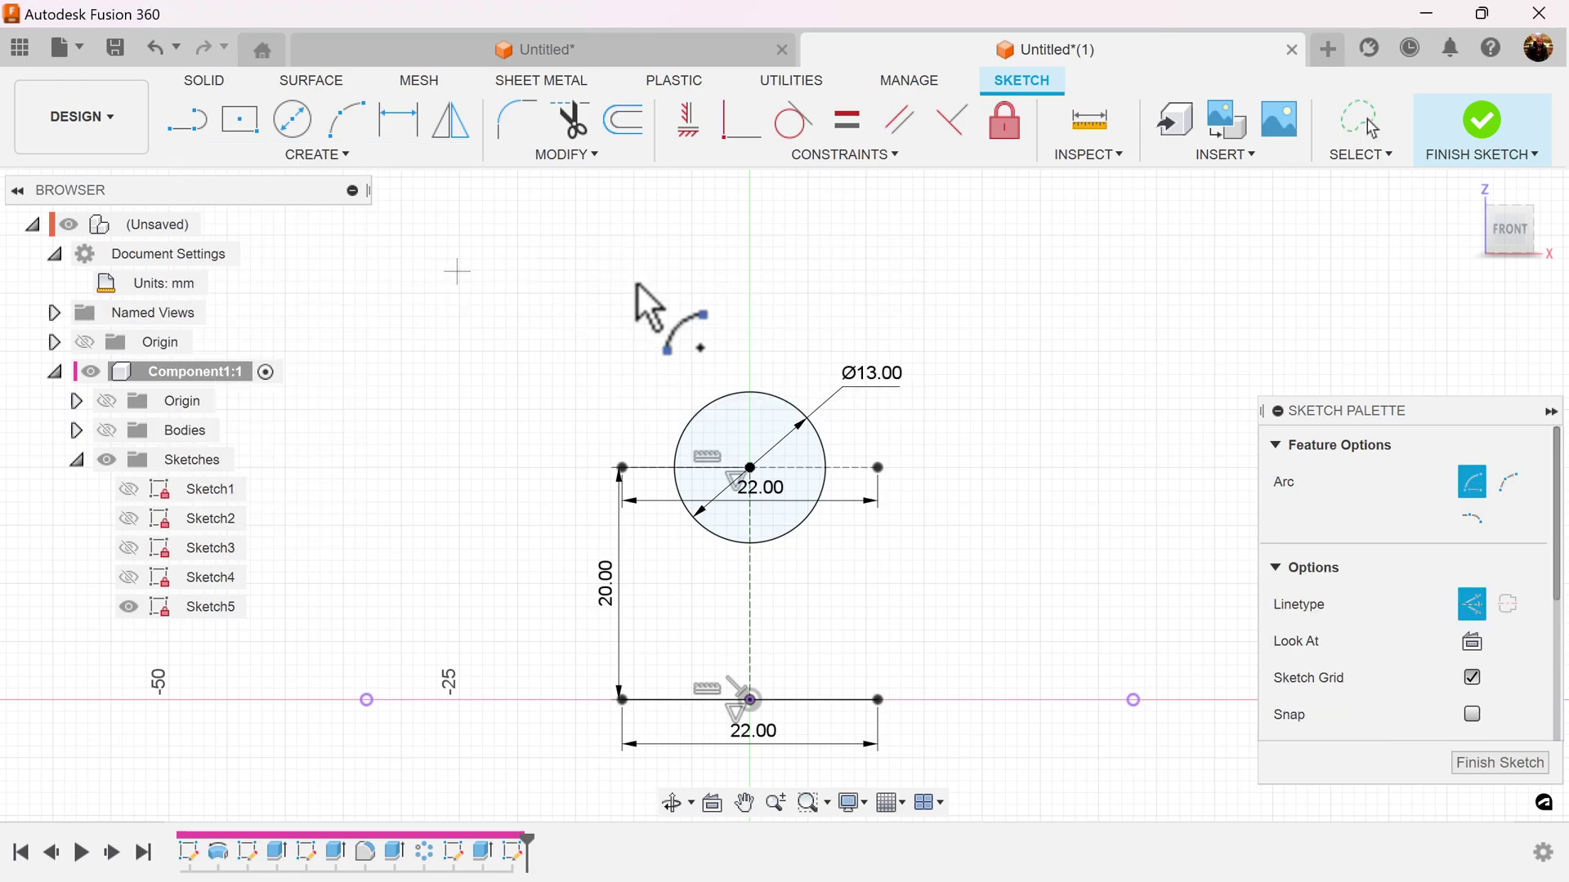
left_click(750, 467)
left_click(622, 467)
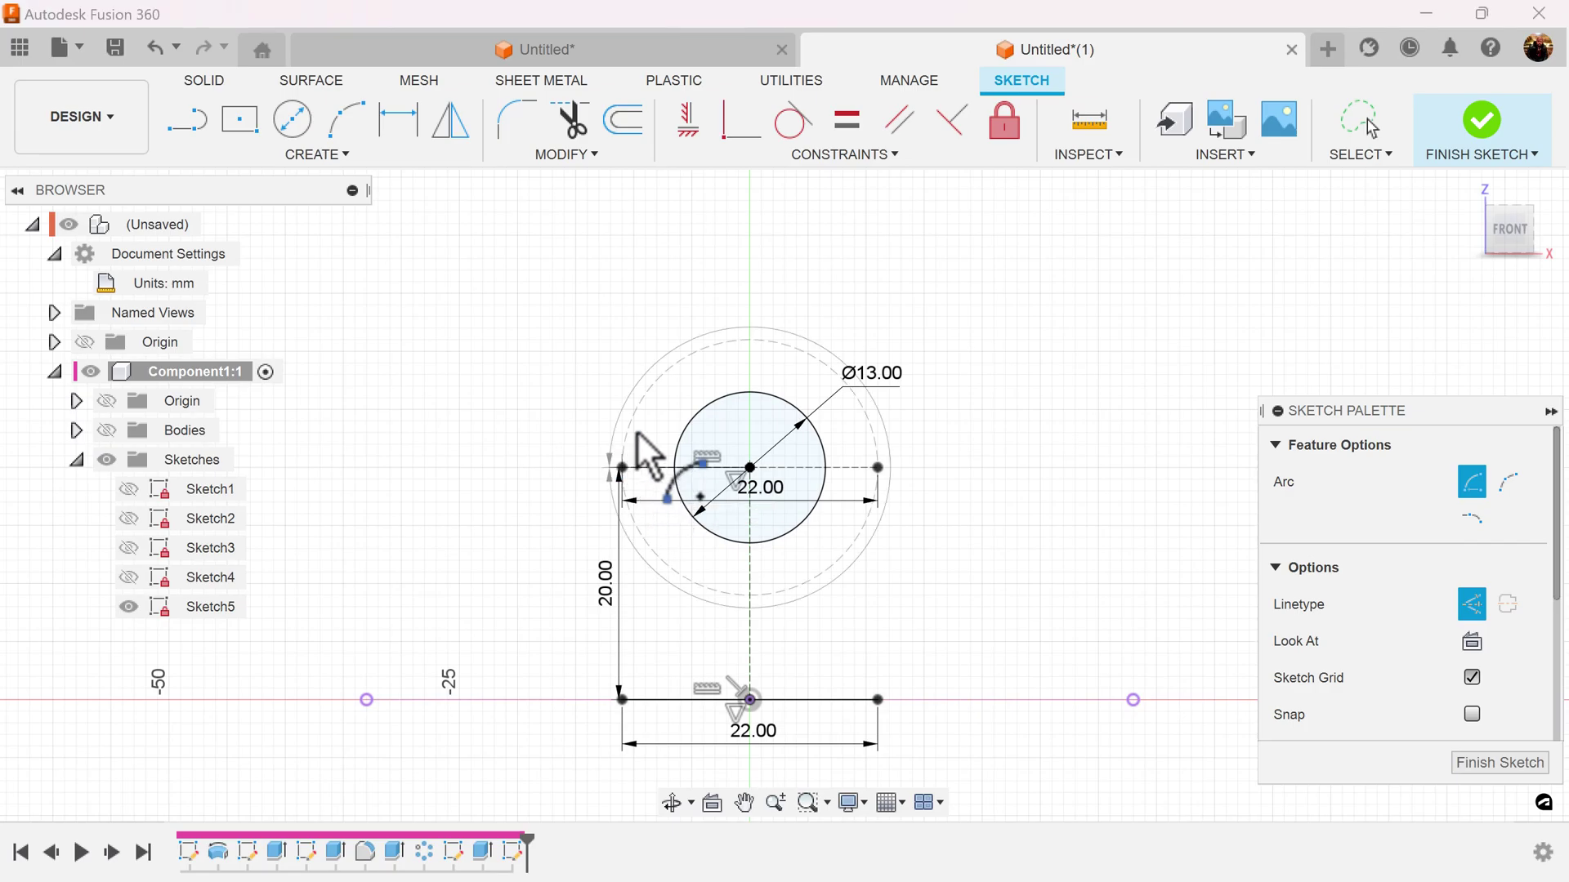
left_click(1472, 604)
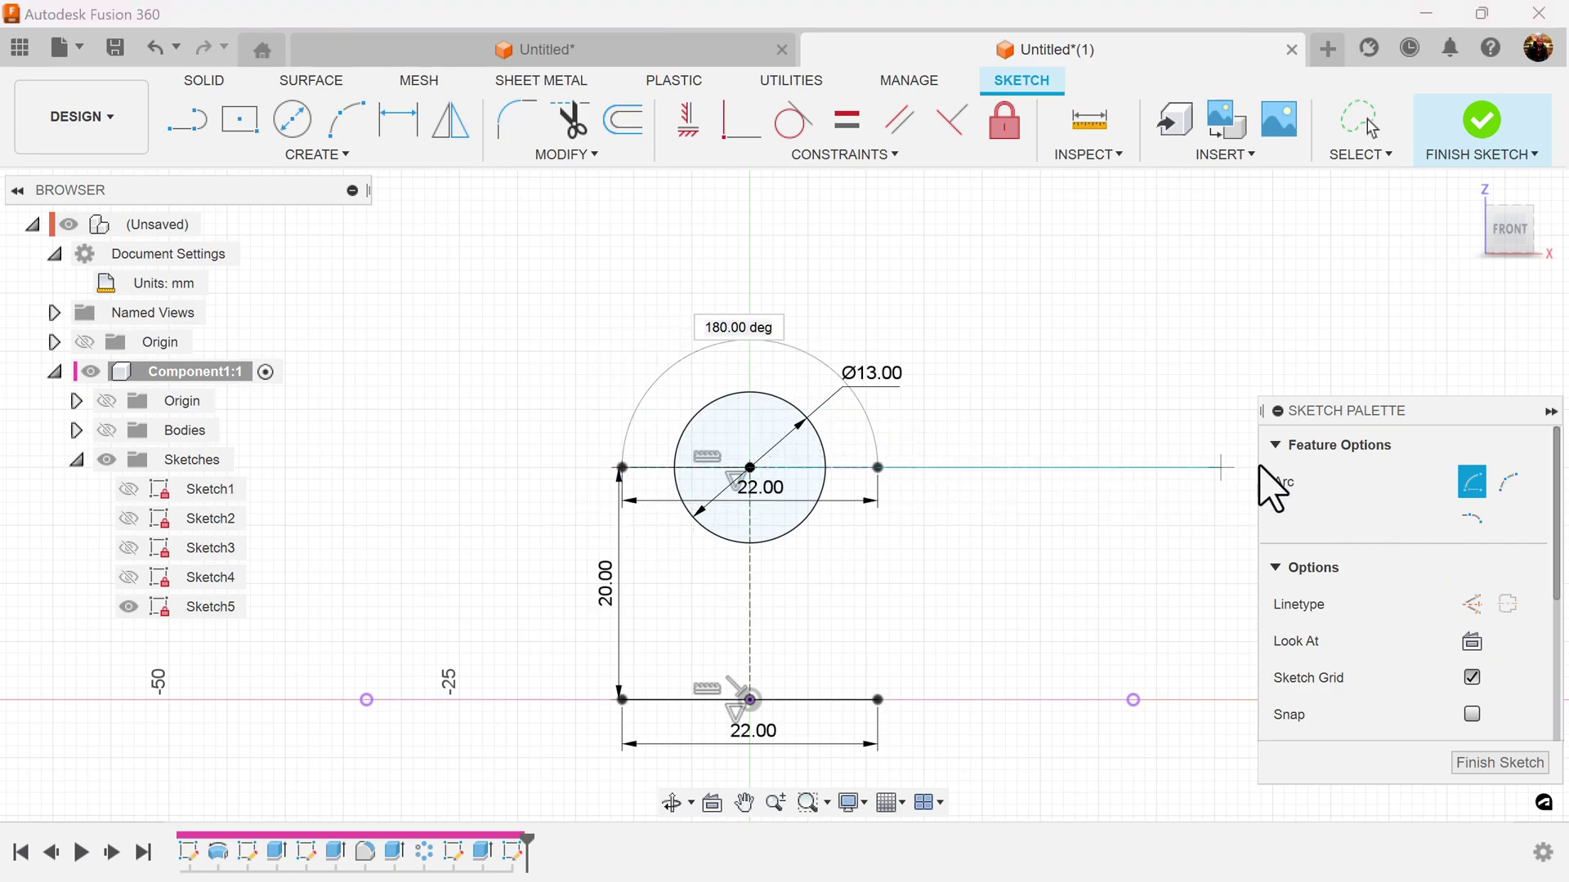
left_click(878, 467)
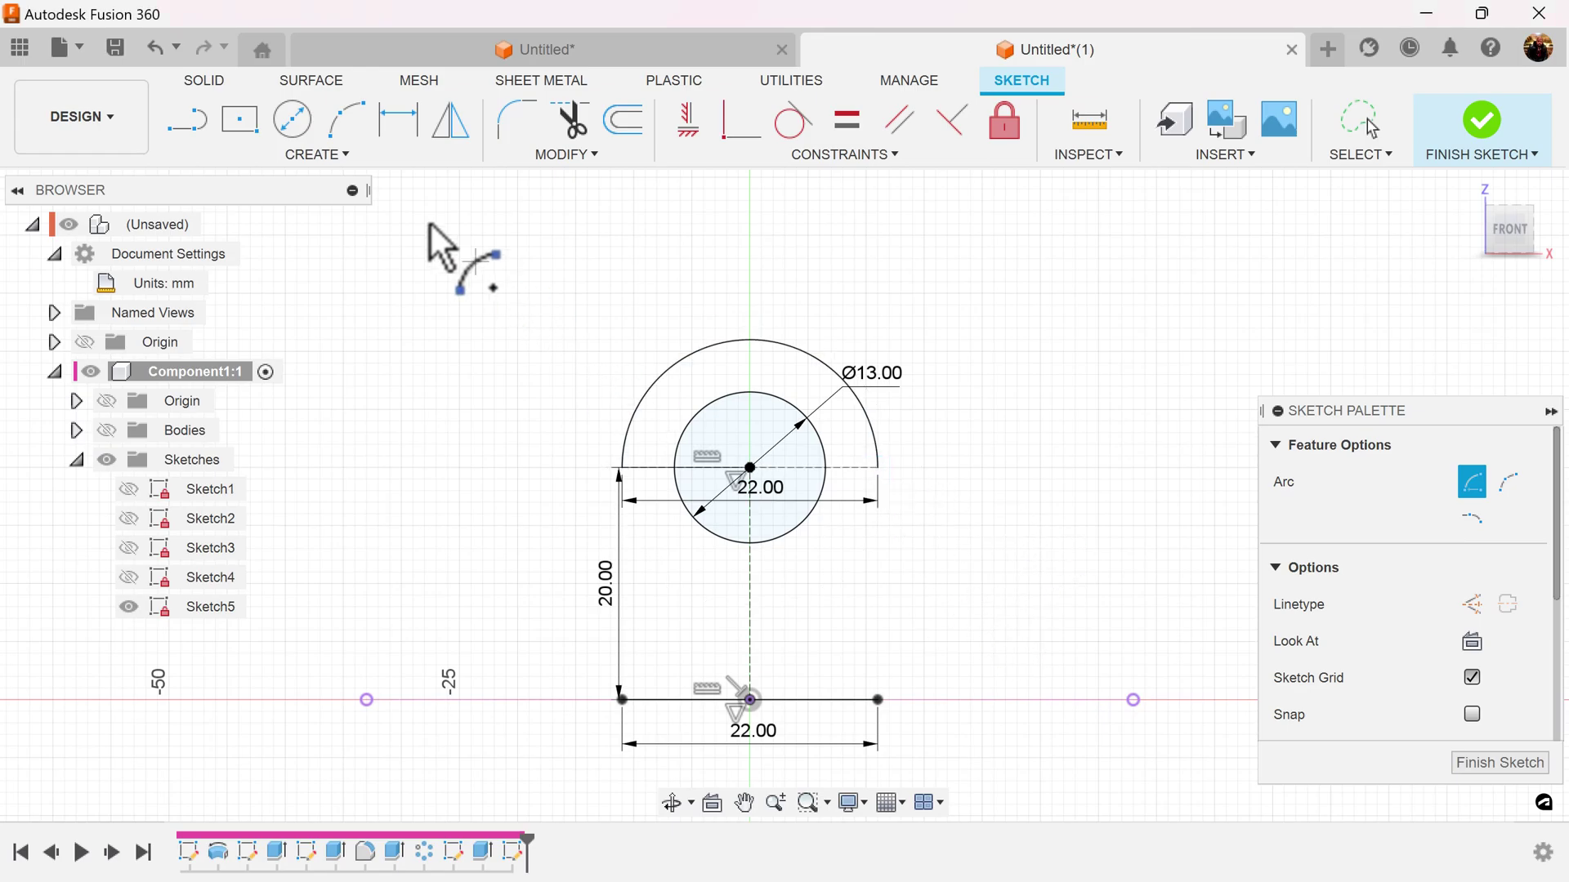
Step: Connect both arc ends to the base line's ends with vertical lines to close the arch profile, and finish the sketch
left_click(192, 114)
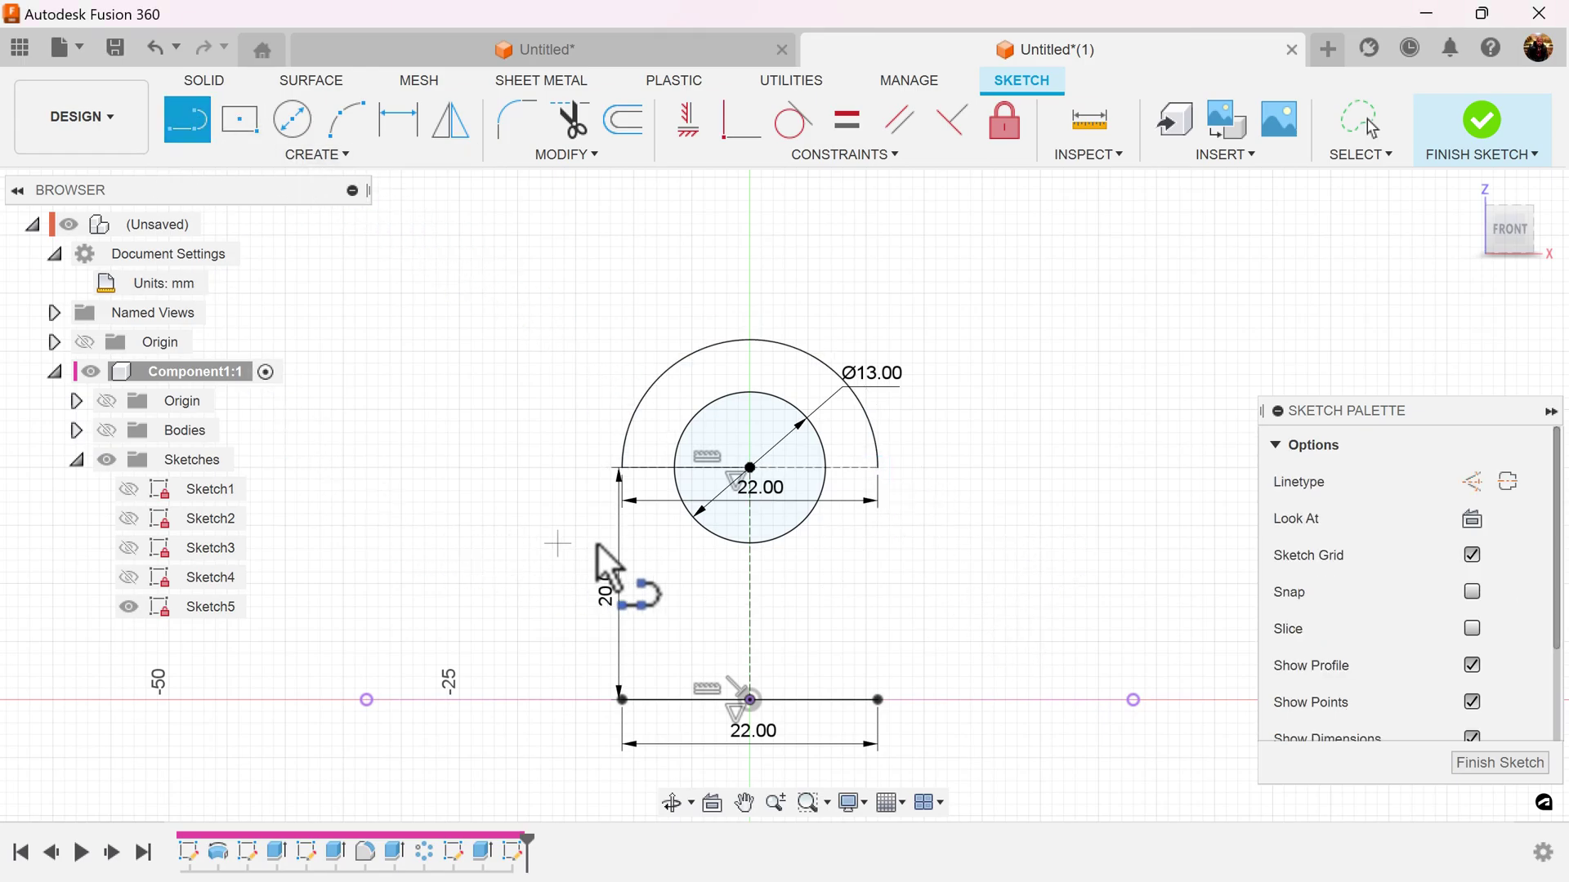
left_click(878, 468)
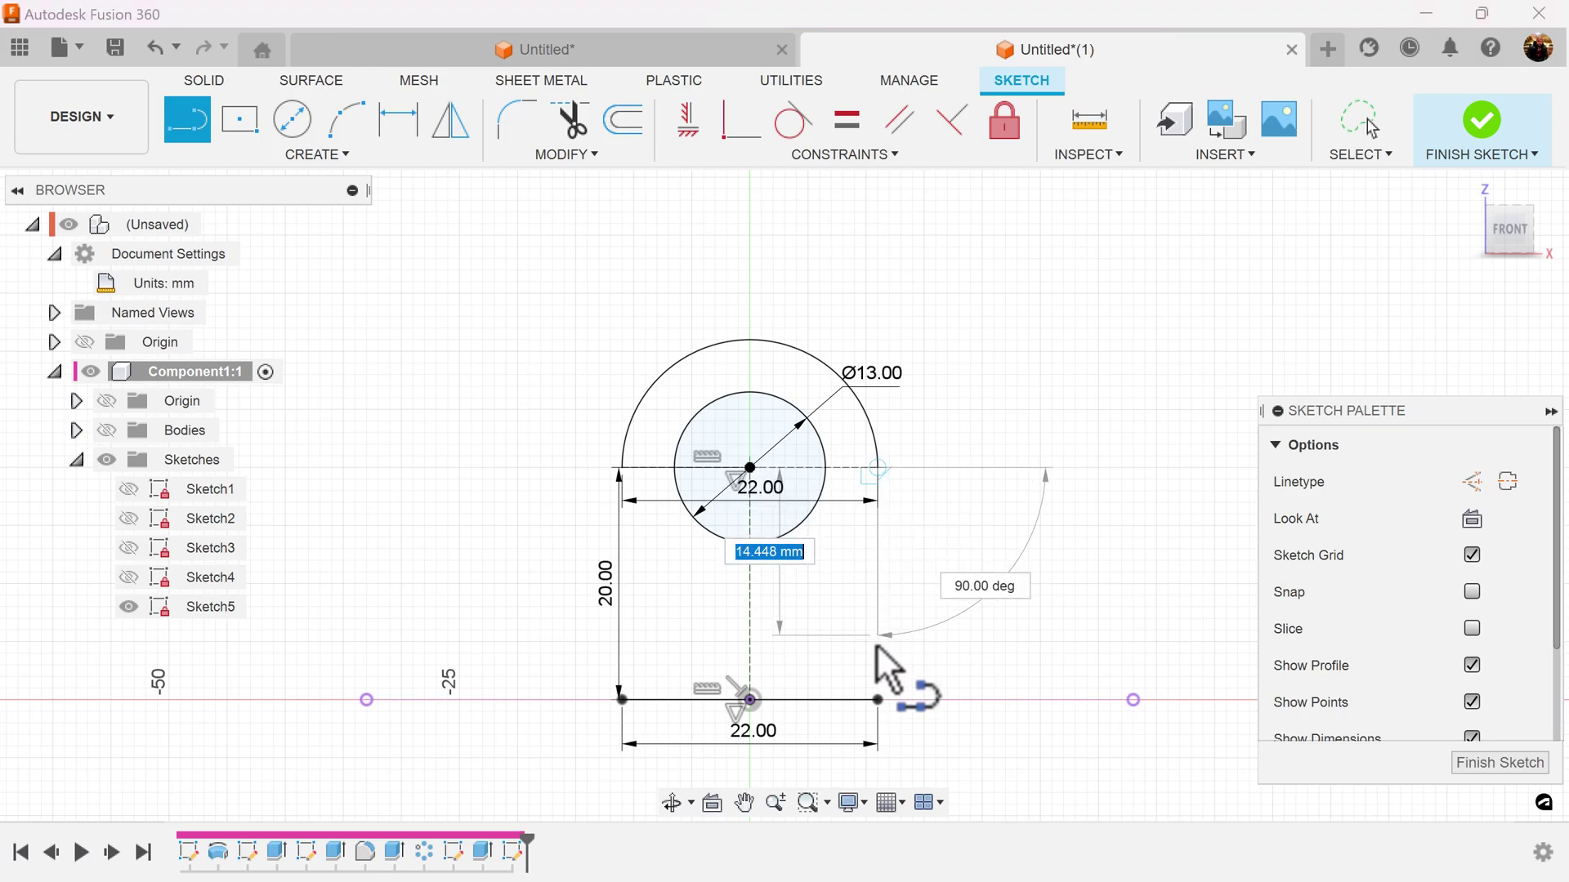
left_click(879, 700)
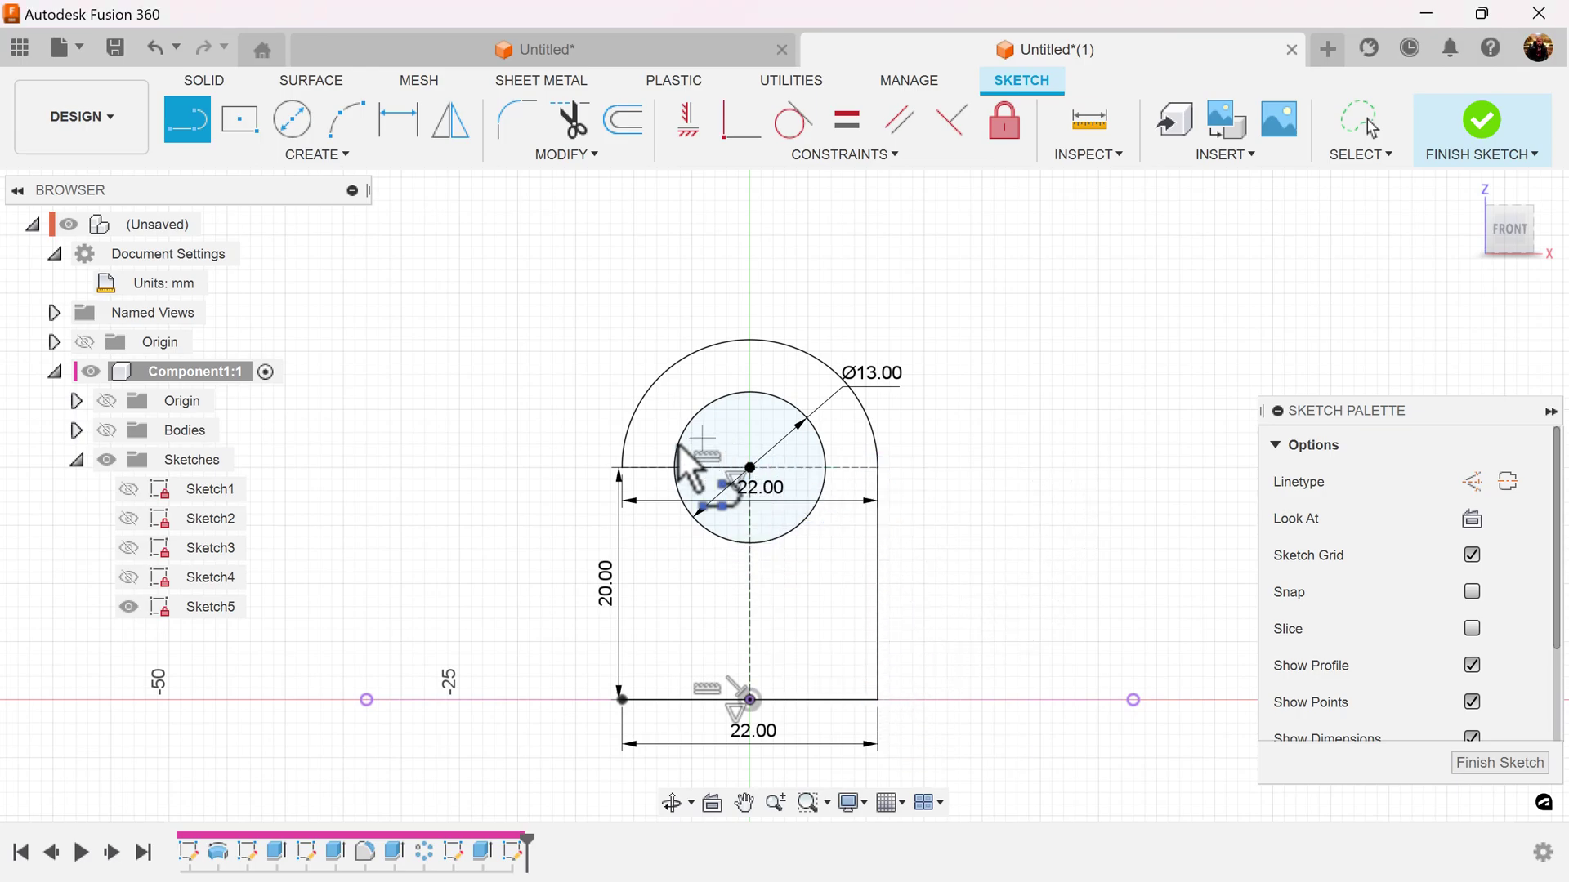
left_click(619, 467)
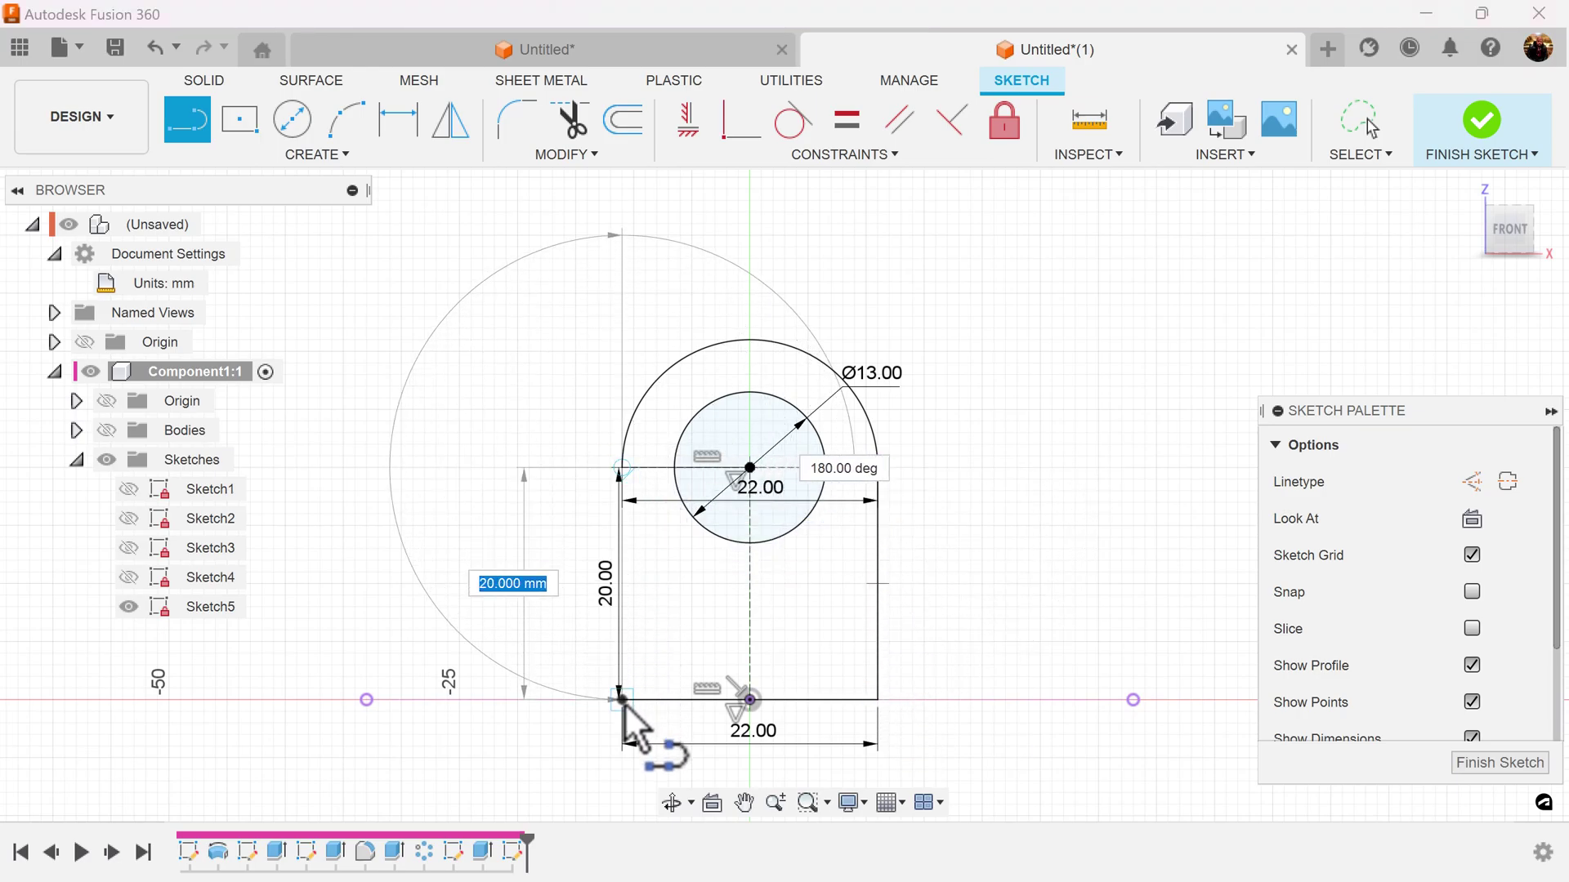
key("Escape")
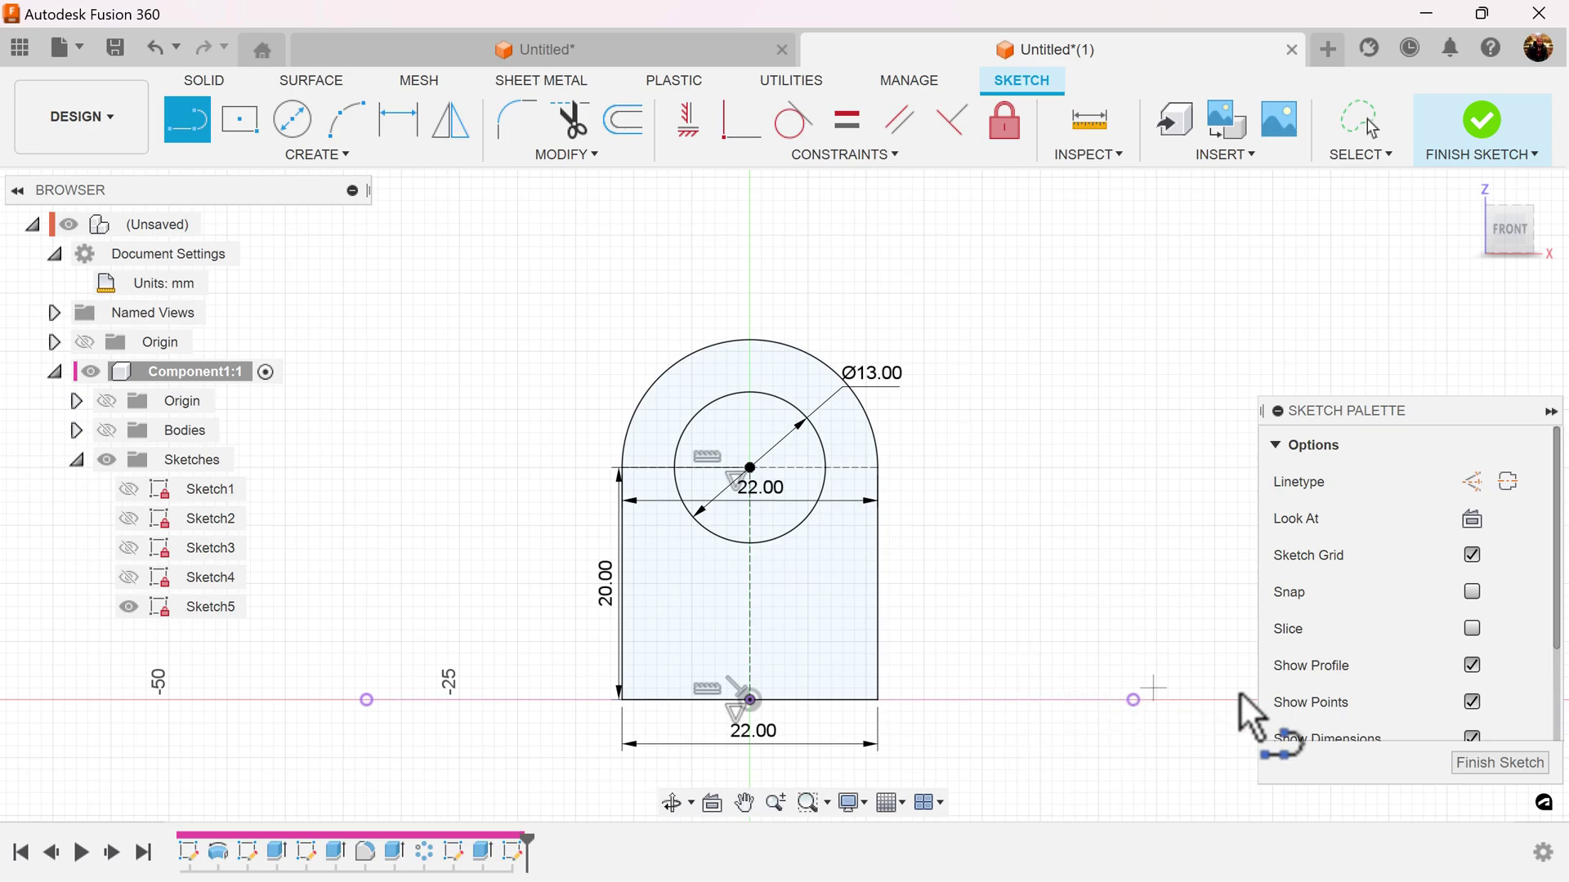
left_click(1525, 770)
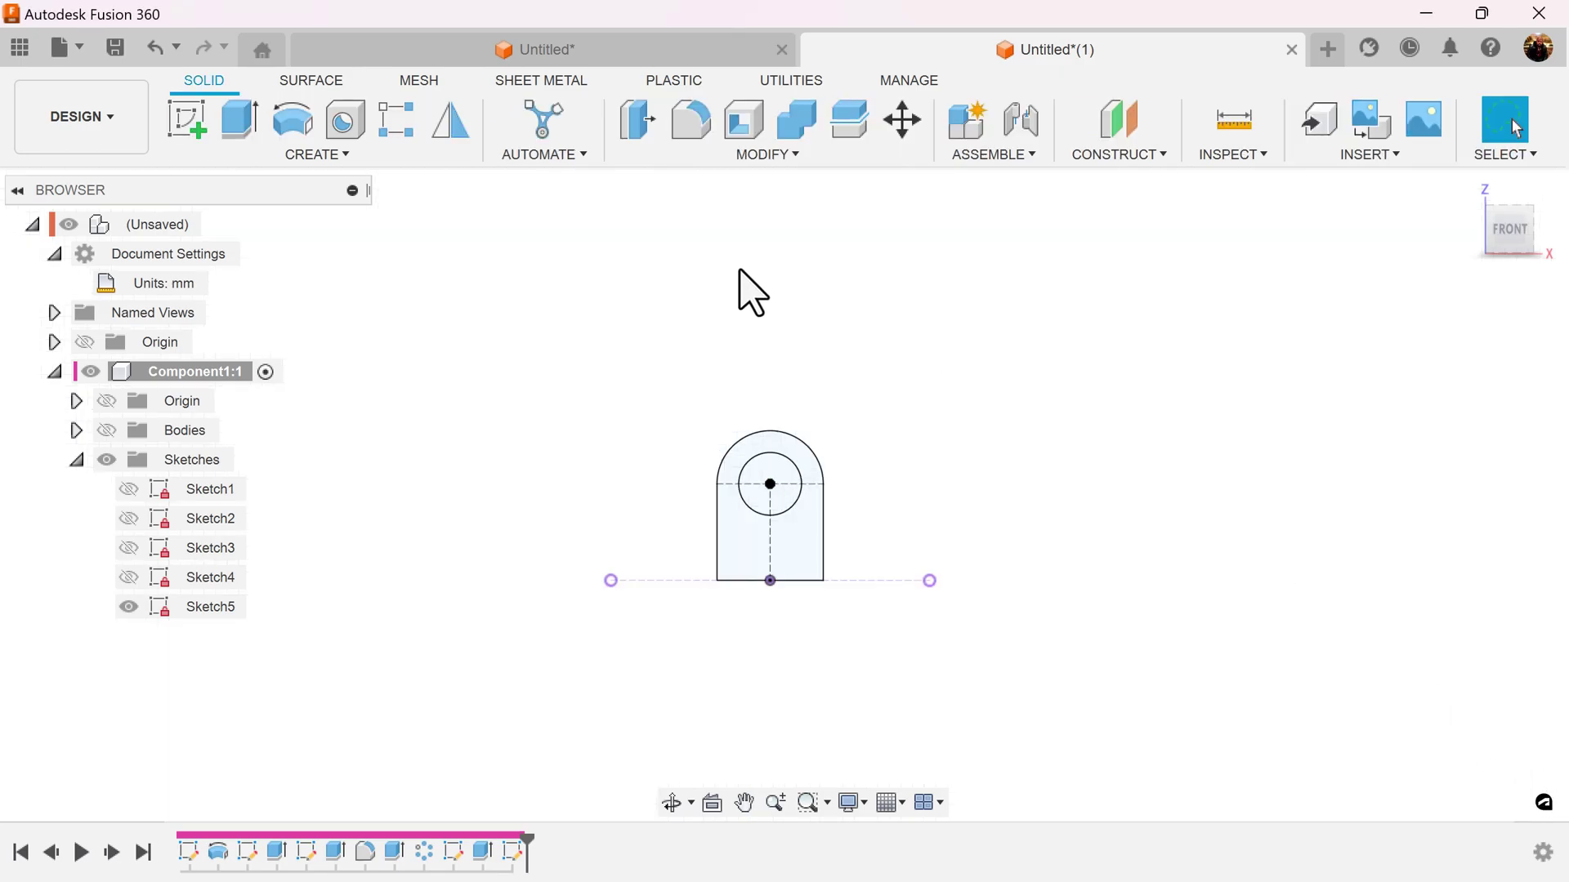
Step: Show the component's bodies and start extruding the arch profile around the 13 mm circle with a 45 mm start offset
left_click(106, 431)
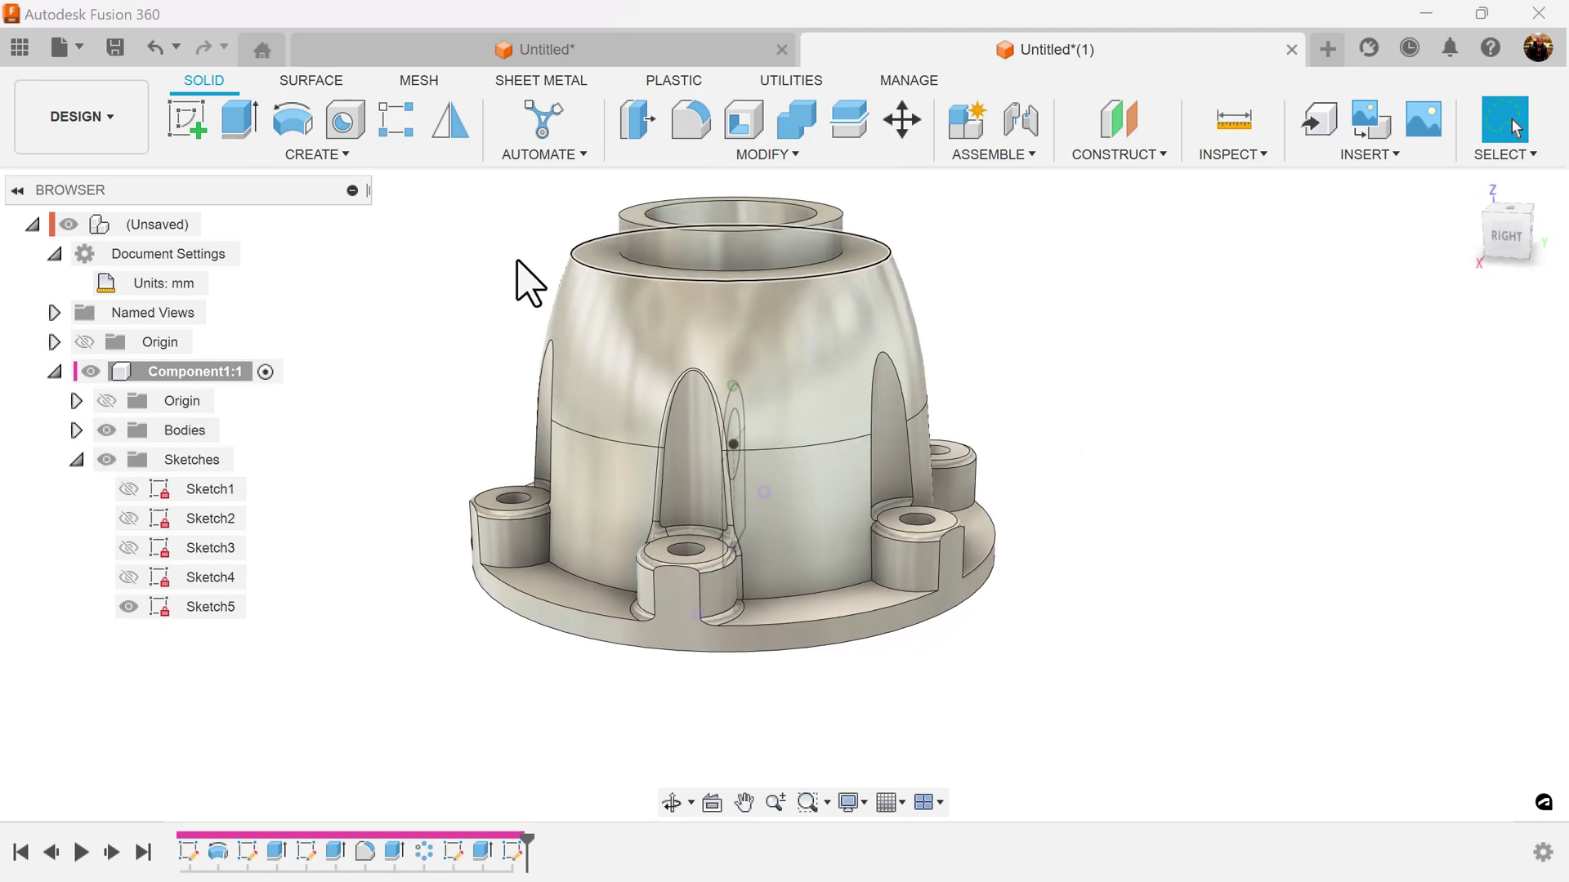
left_click(240, 122)
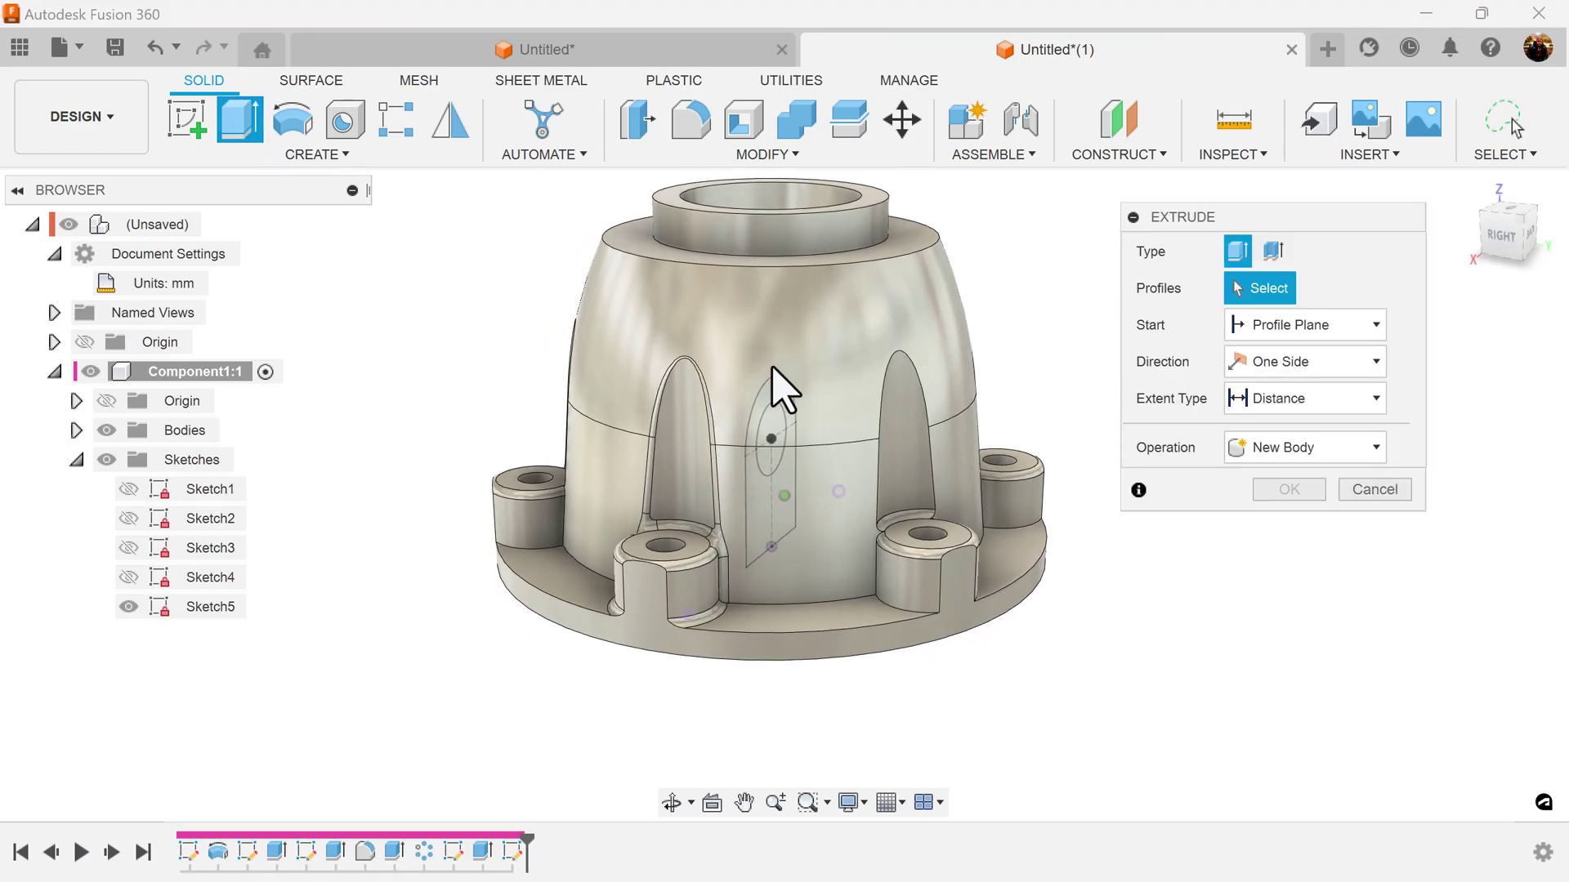
left_click(764, 409)
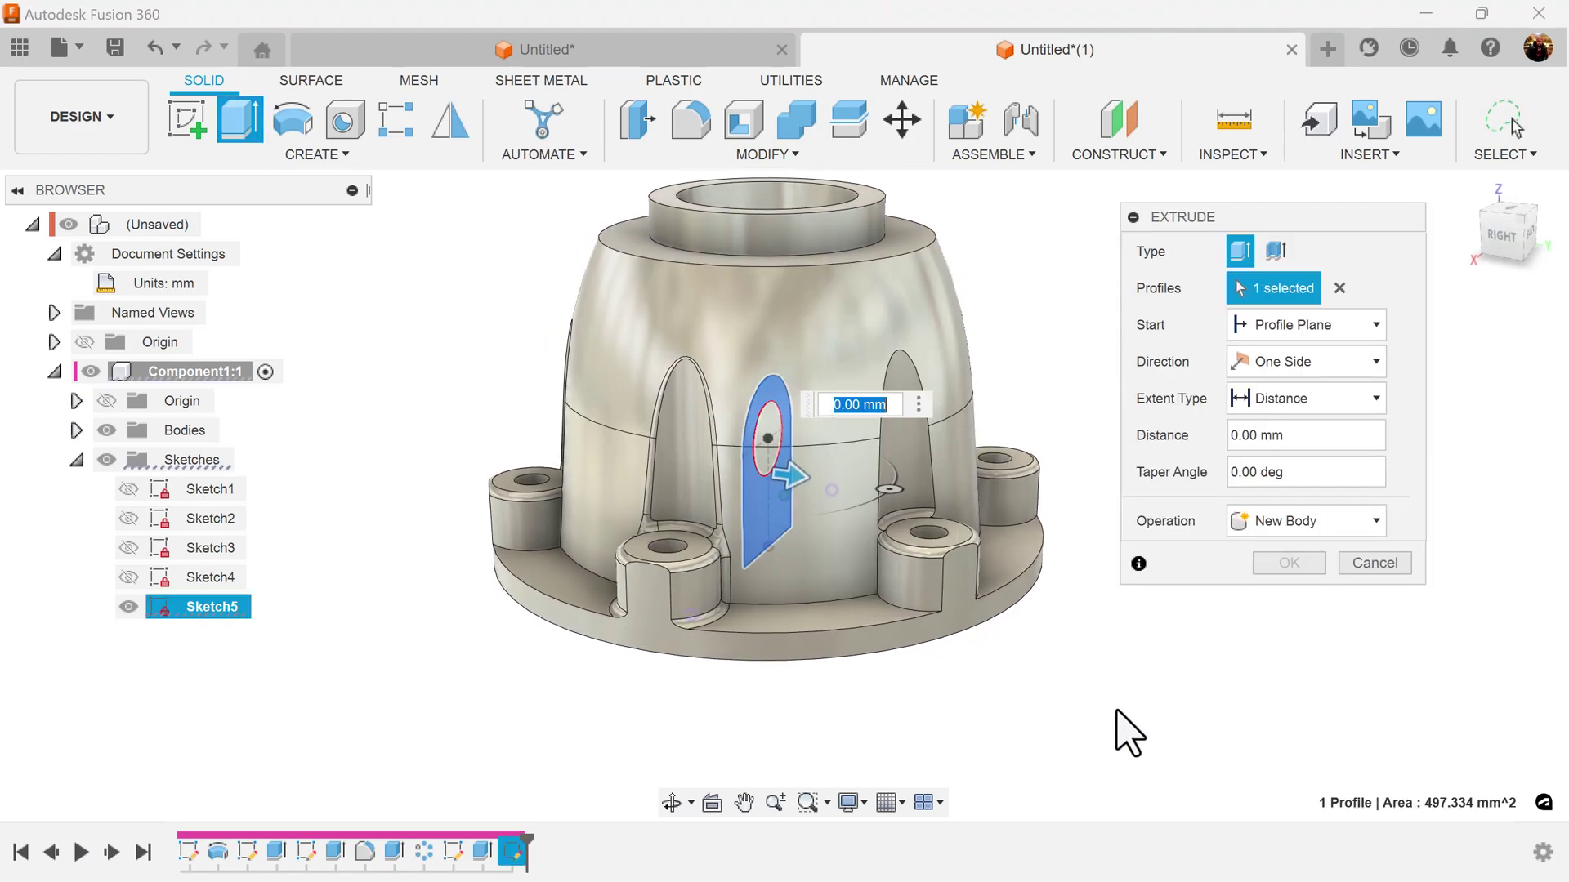
left_click(1312, 327)
left_click(1270, 379)
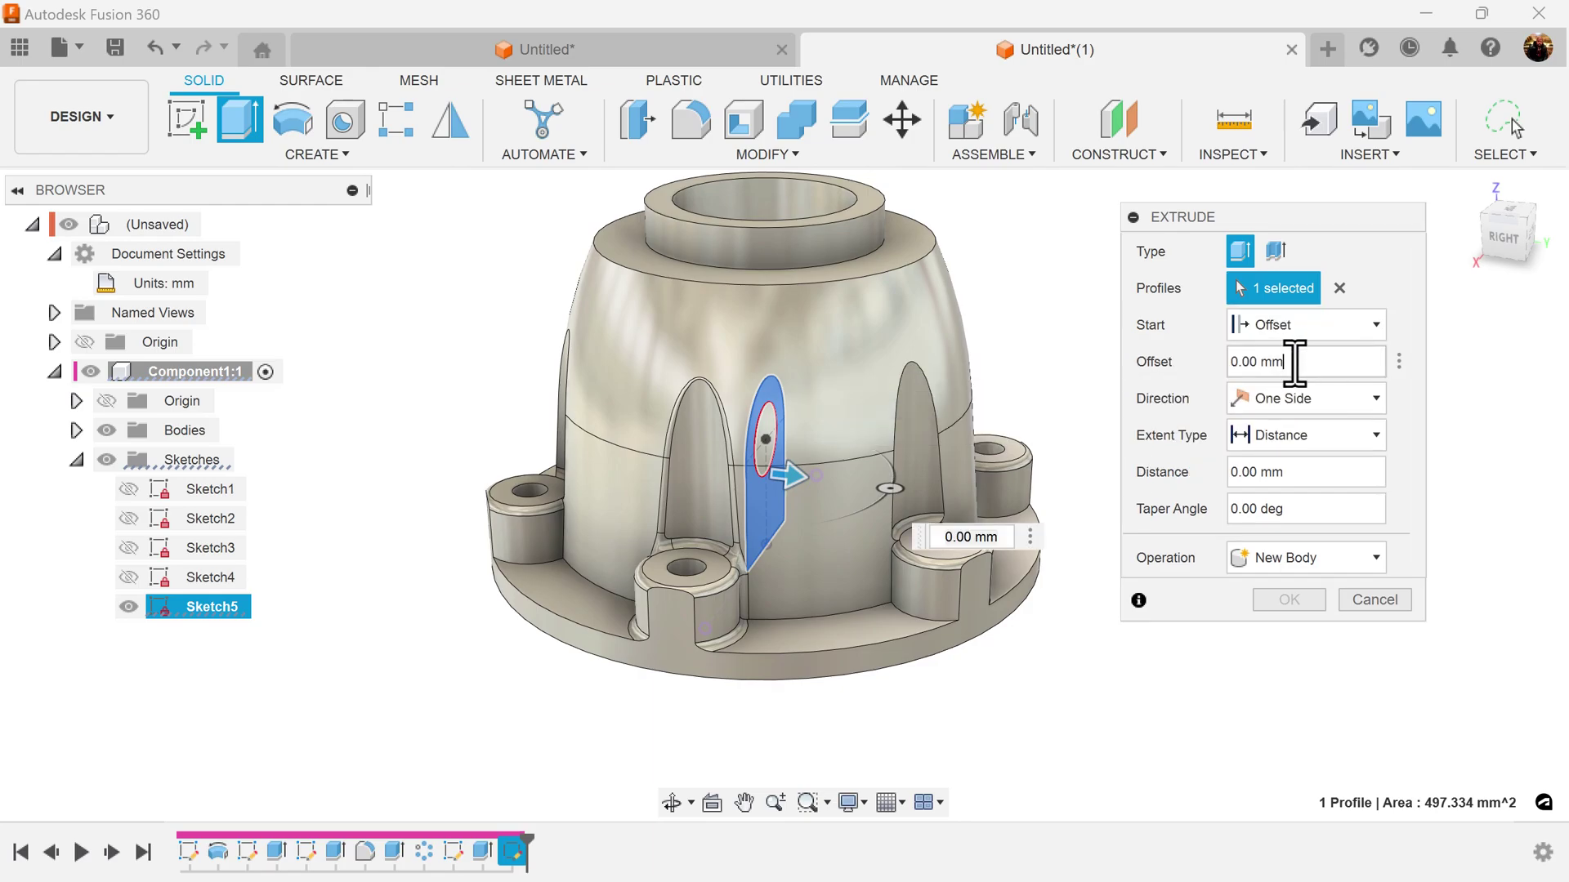
type("45")
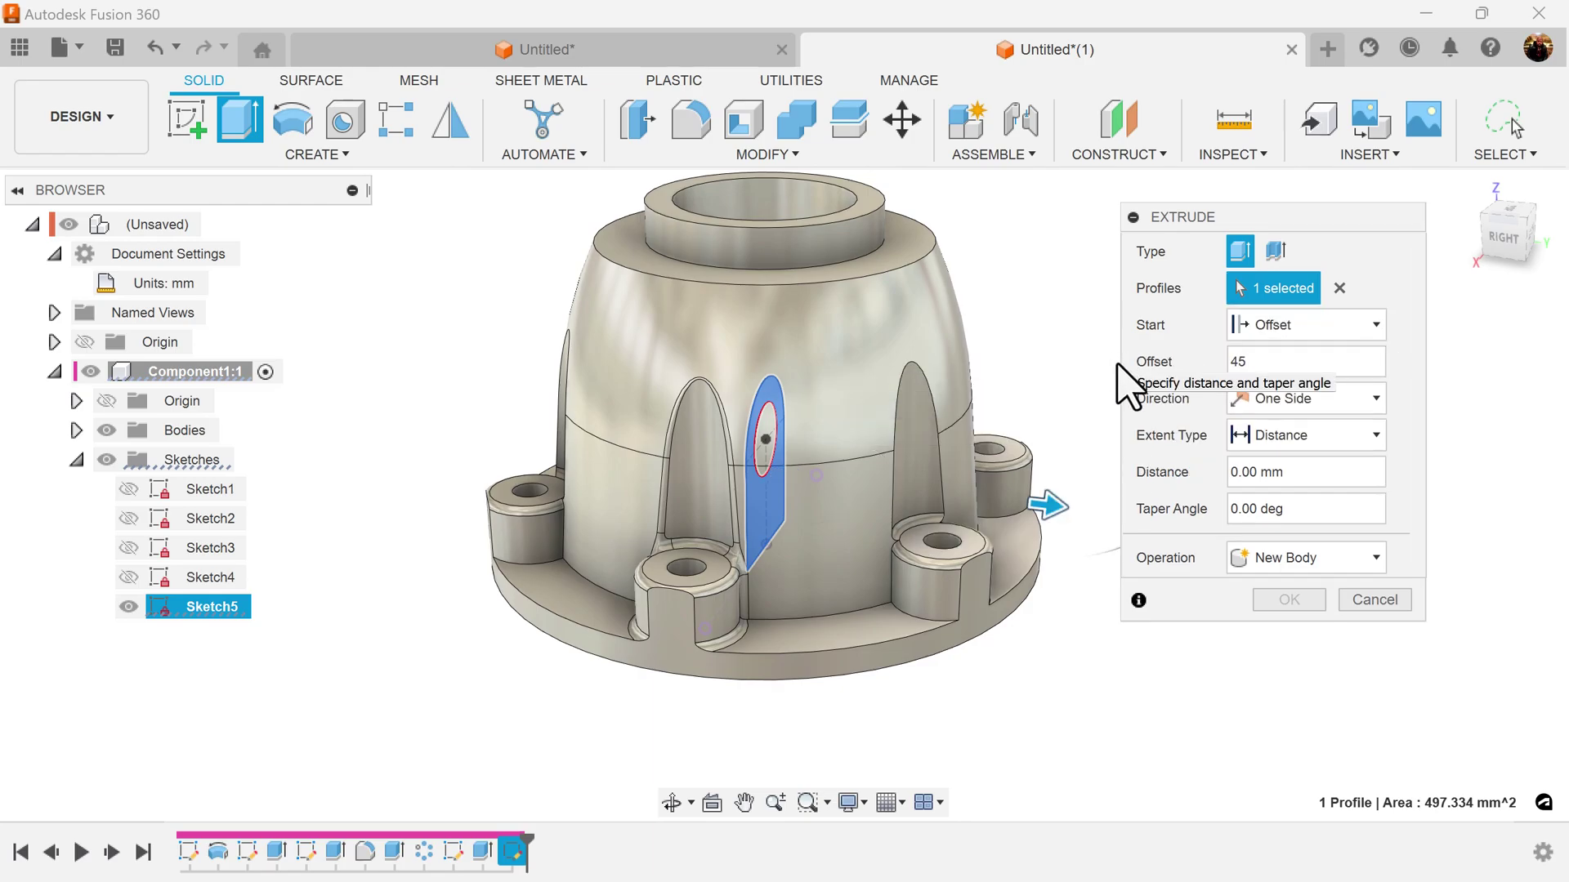
Step: Extrude the arch profile from the 45 mm offset to the dome's inner wall face, extending that face, and join it to the body
left_click(1316, 438)
left_click(1287, 491)
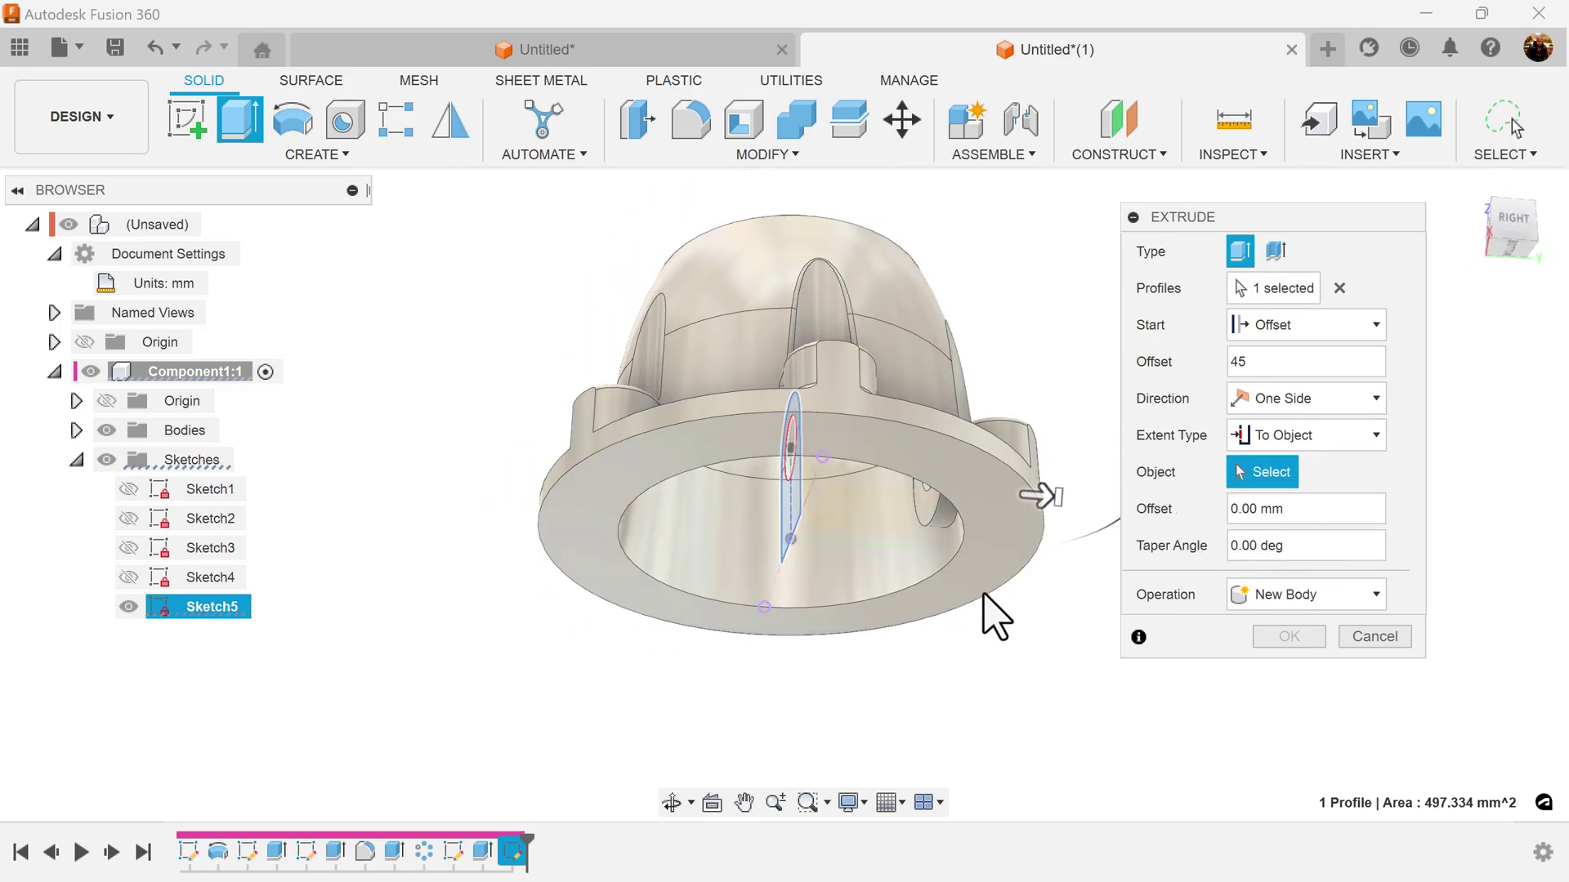
left_click(877, 588)
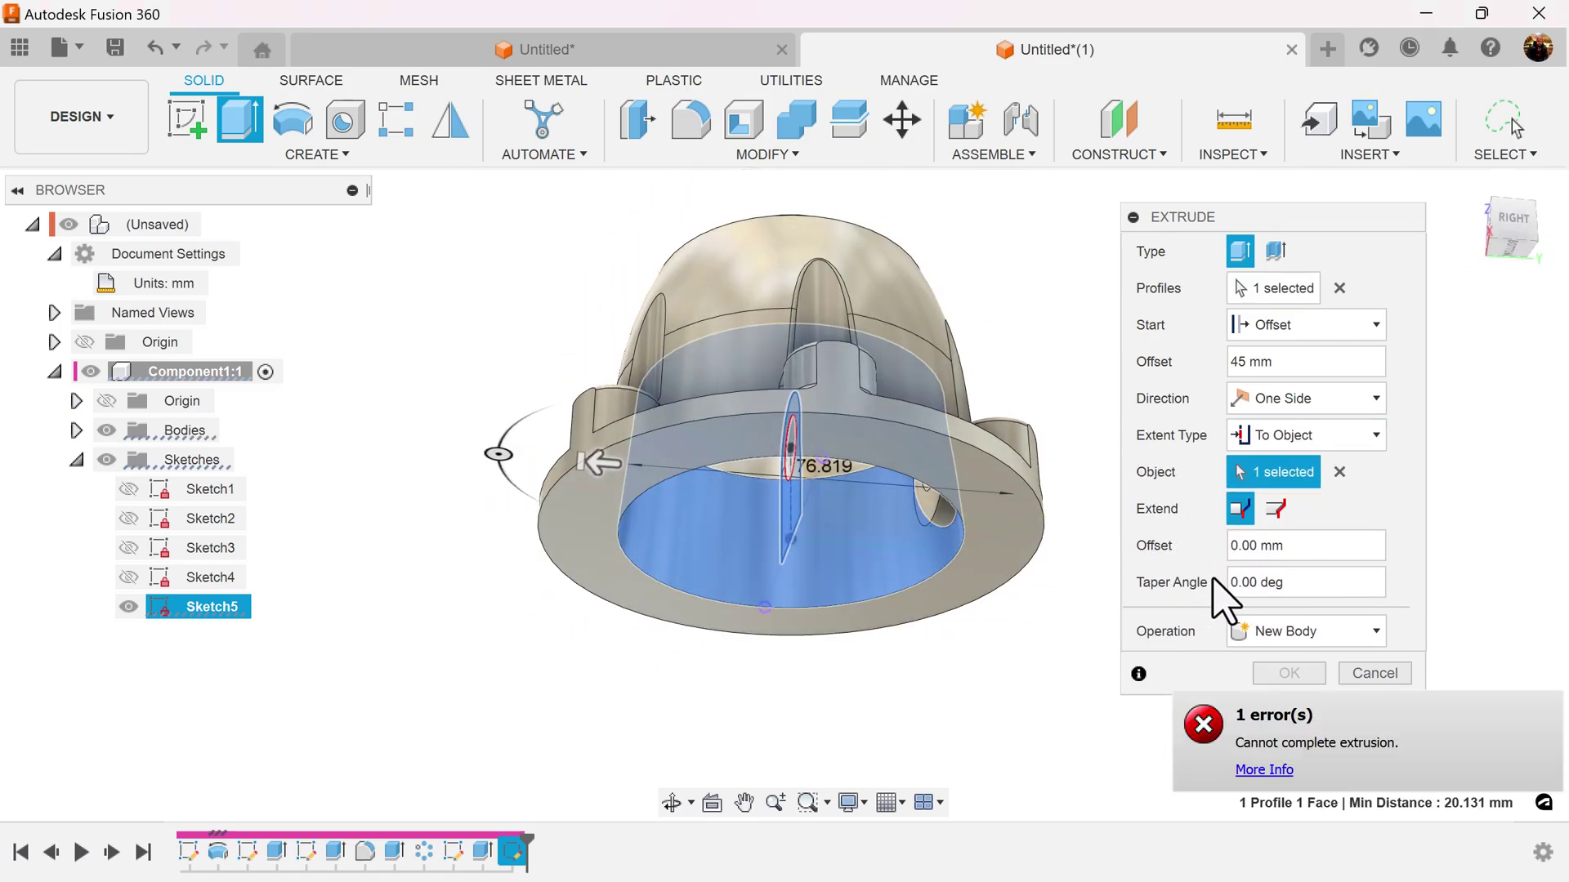
left_click(1278, 508)
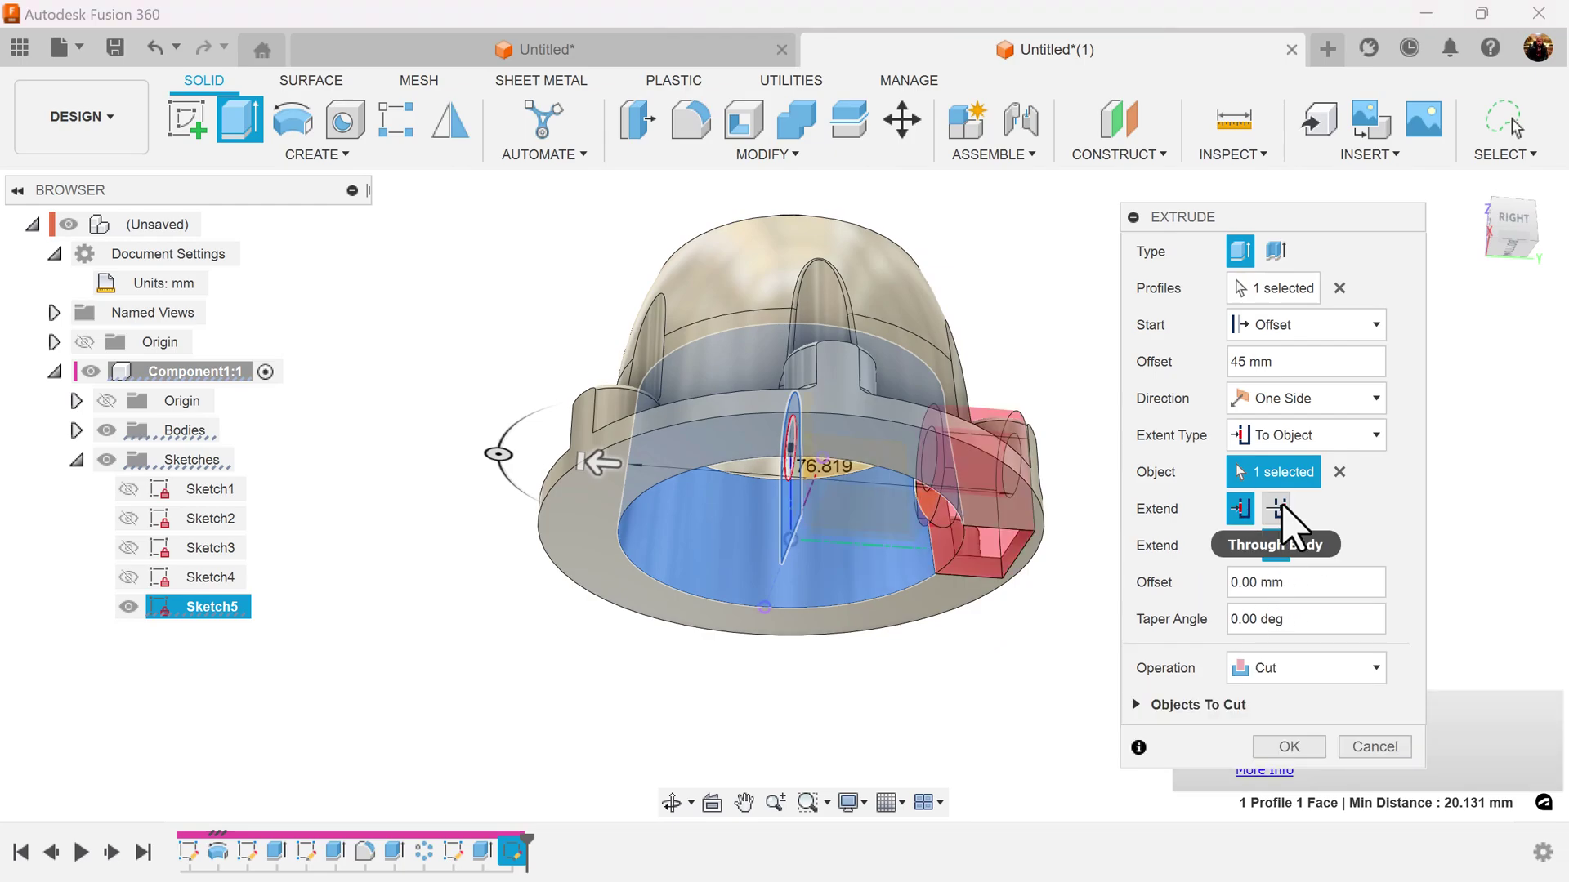
left_click(1311, 669)
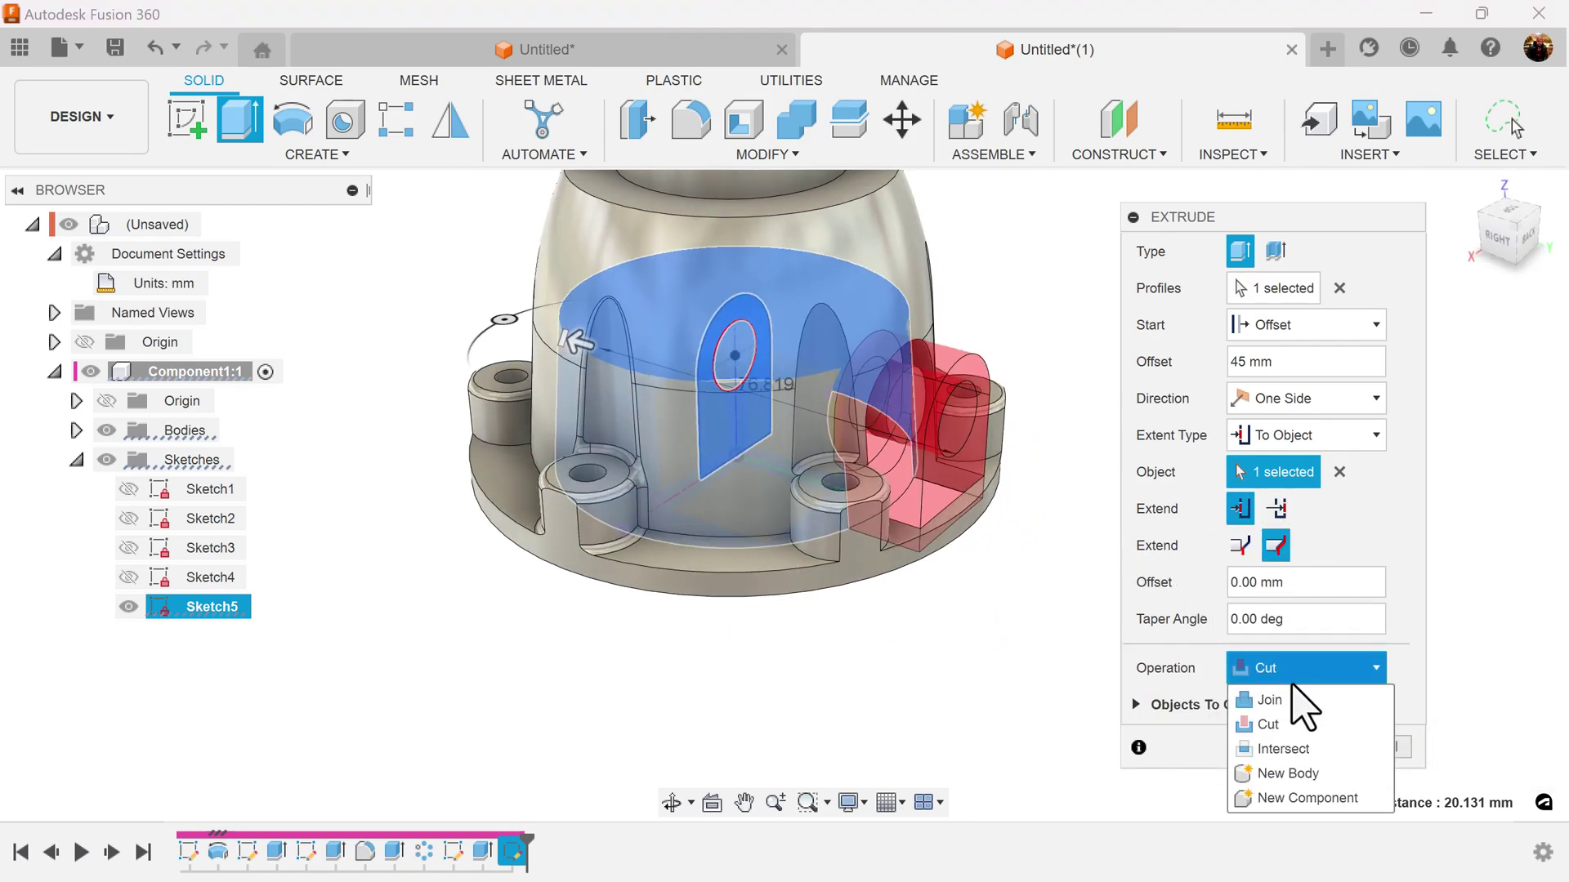
left_click(1263, 697)
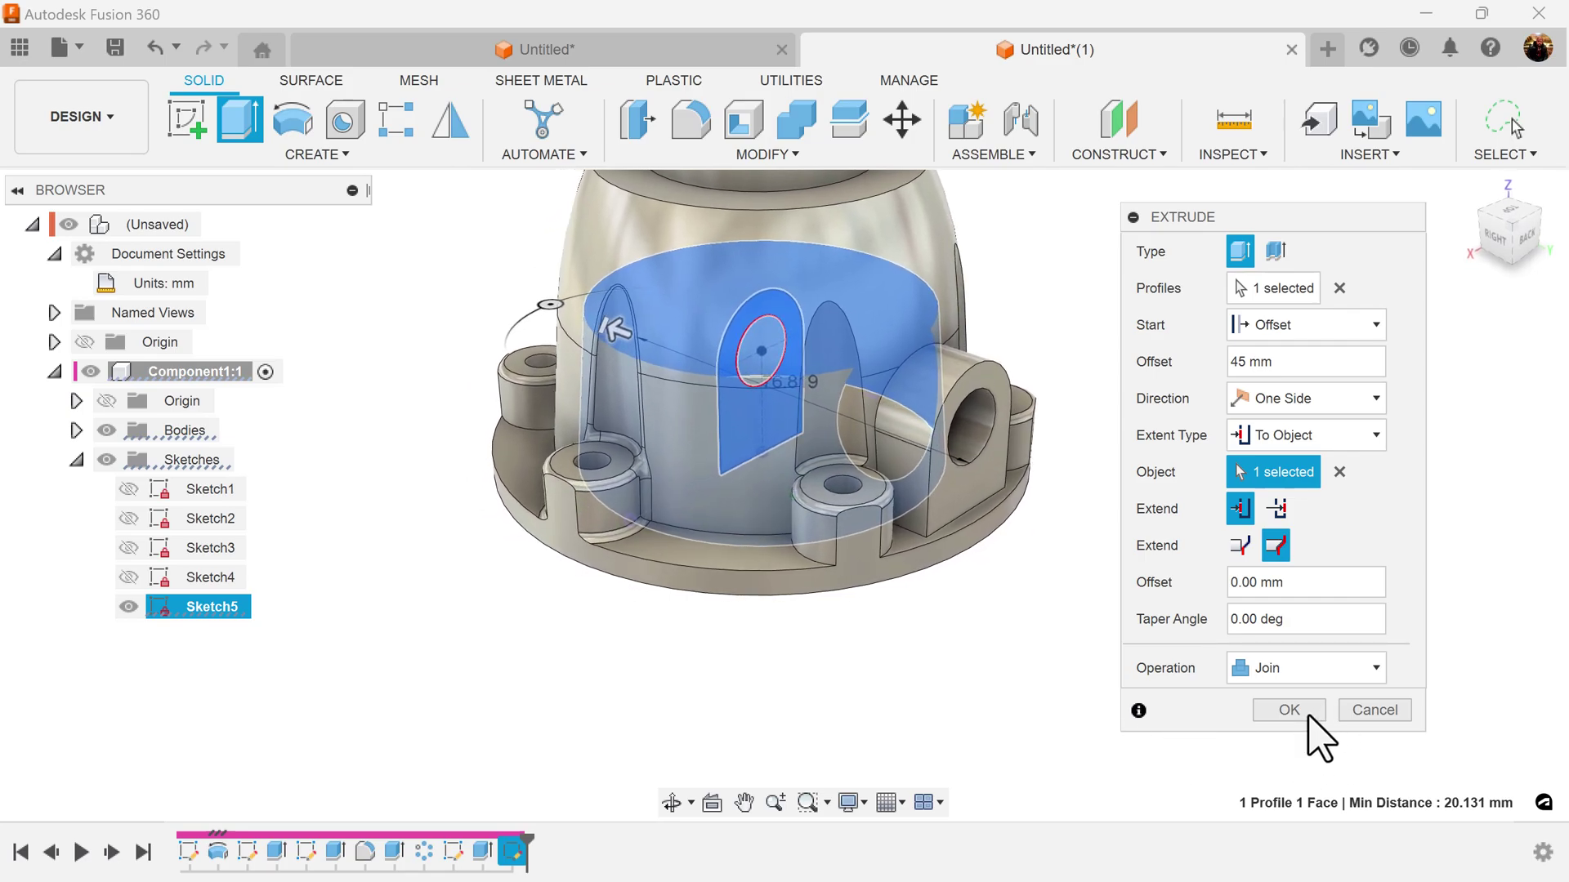
left_click(1288, 710)
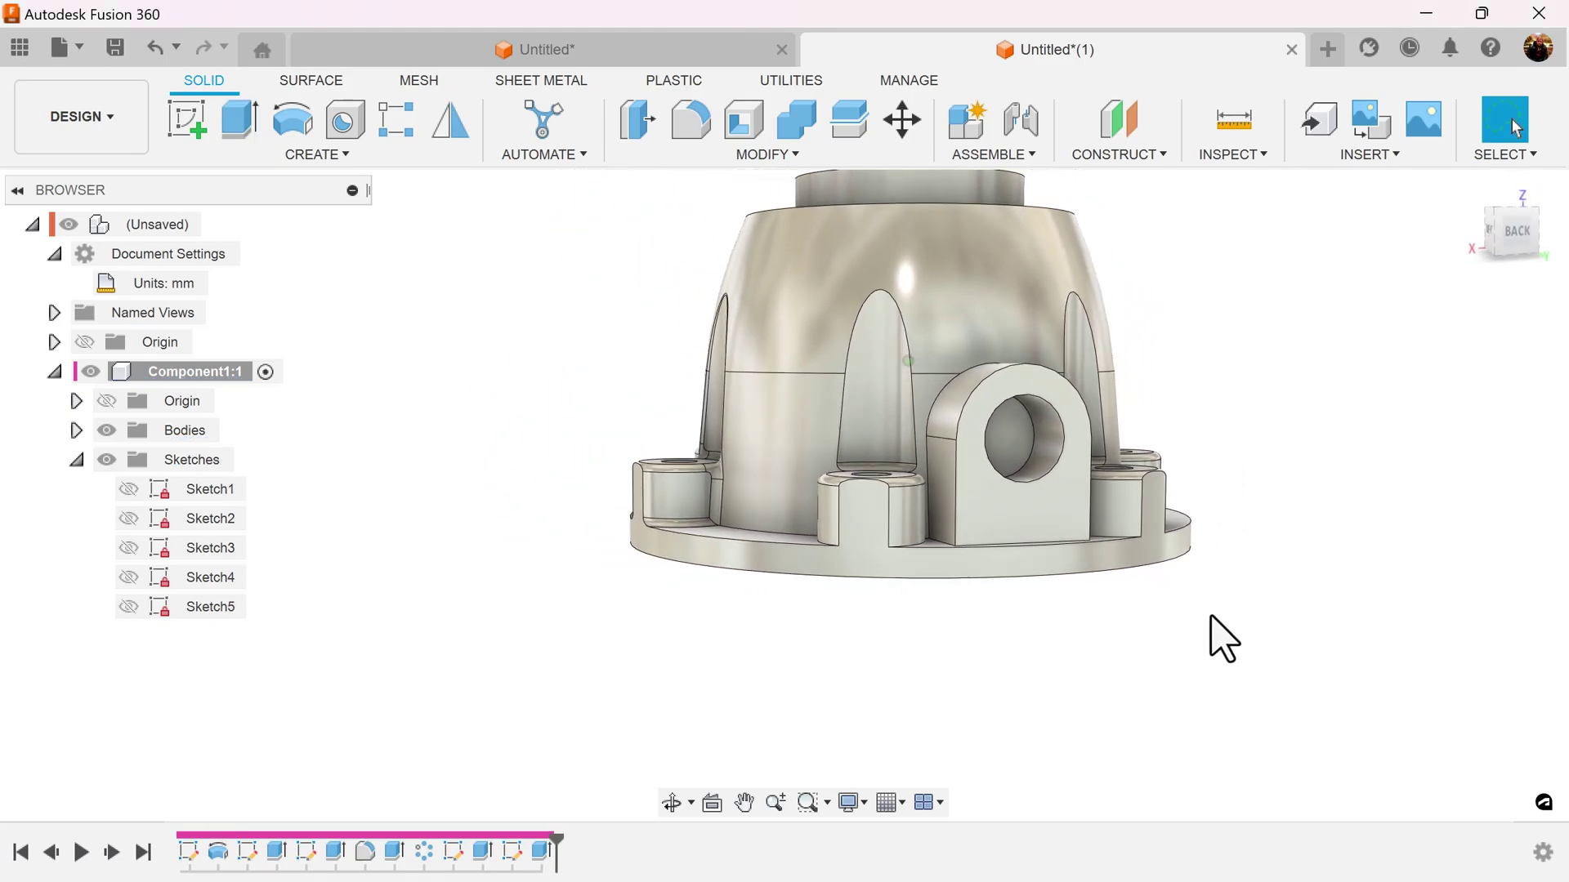
Step: Show Sketch5, extrude its 13 mm circle as a cut through the arch-shaped port, and hide the sketch again
left_click(129, 577)
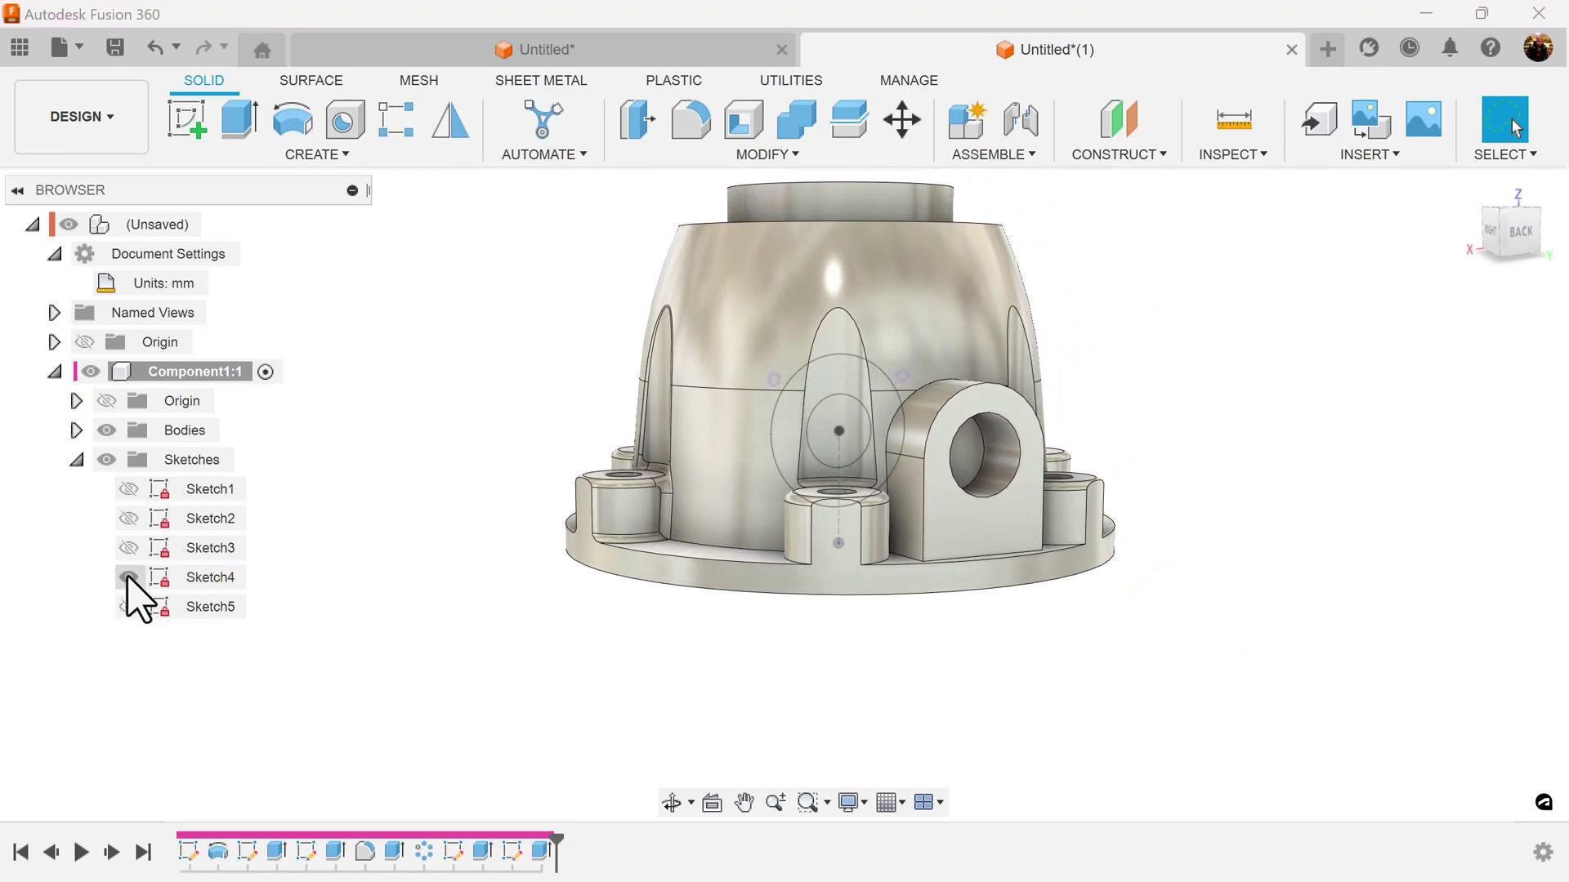
left_click(128, 577)
left_click(128, 606)
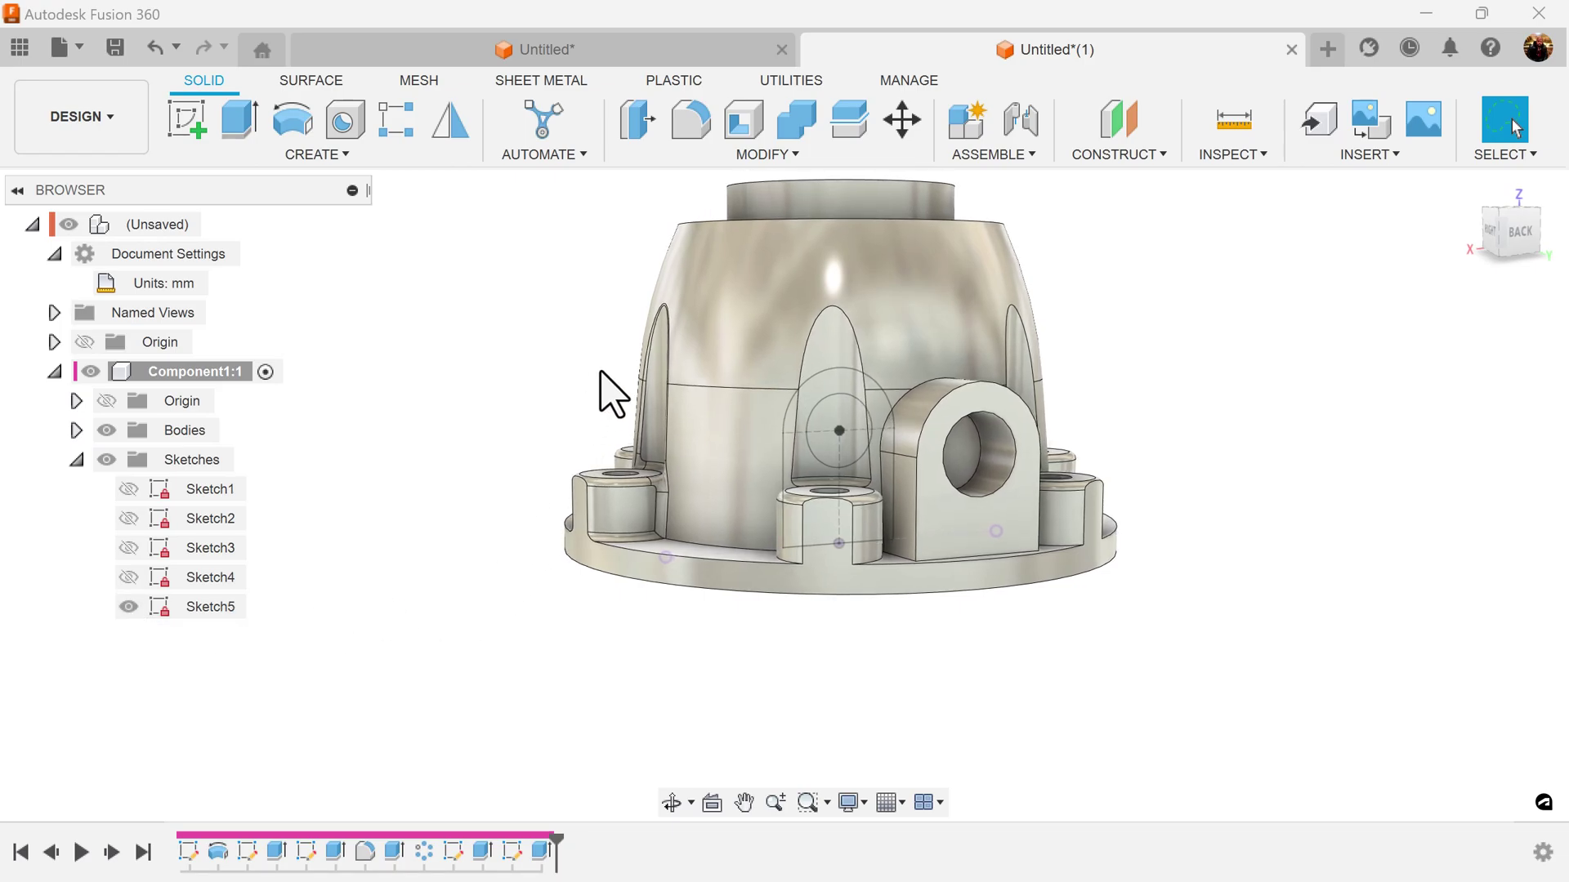
left_click(241, 123)
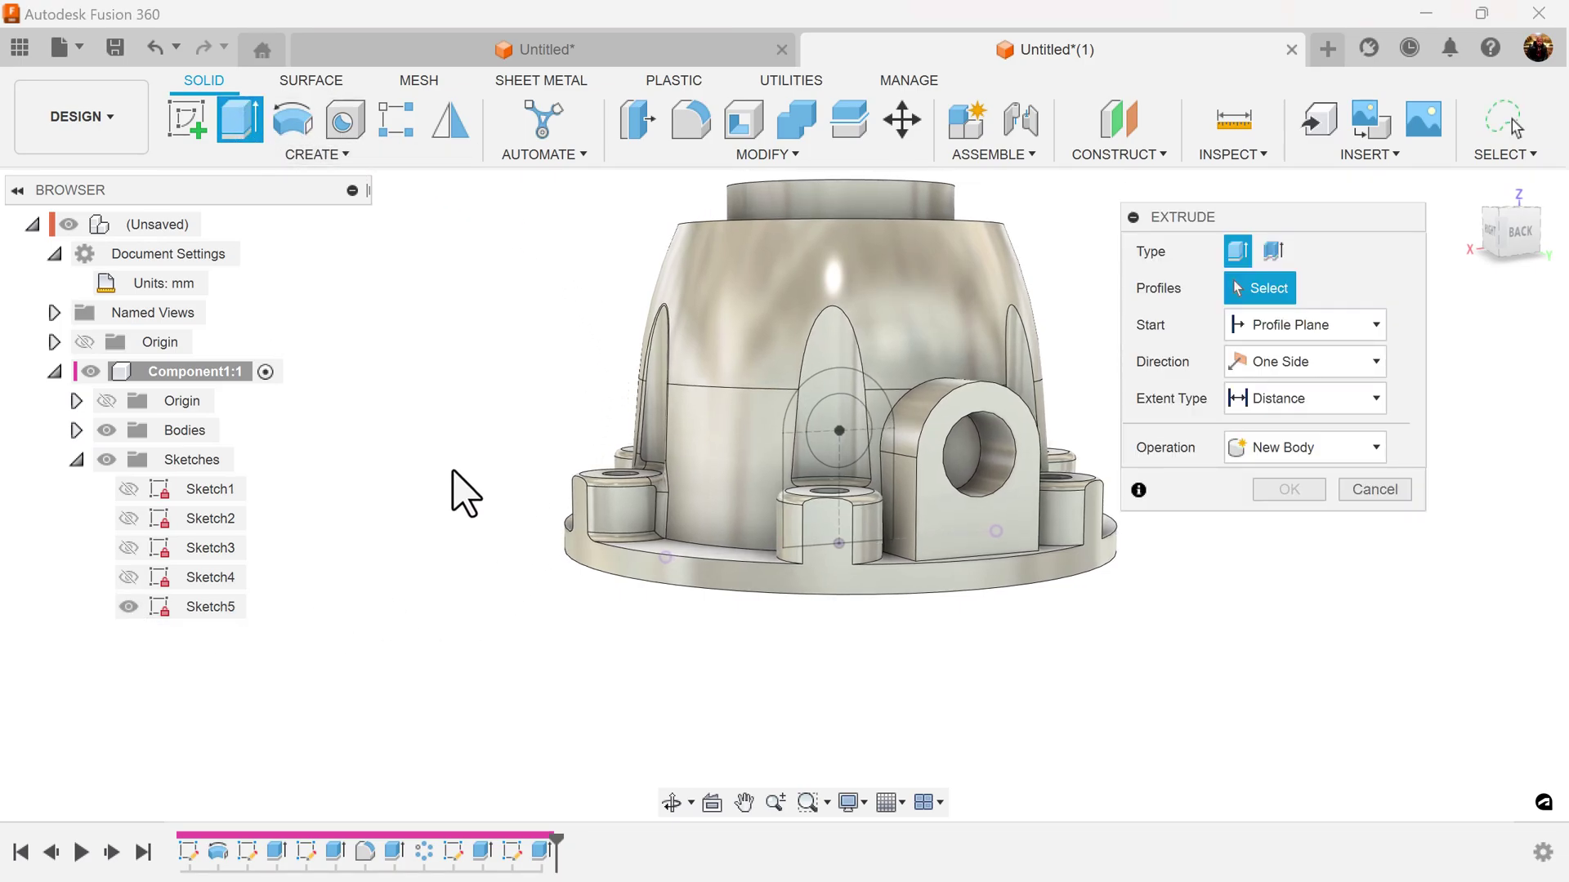
left_click(848, 417)
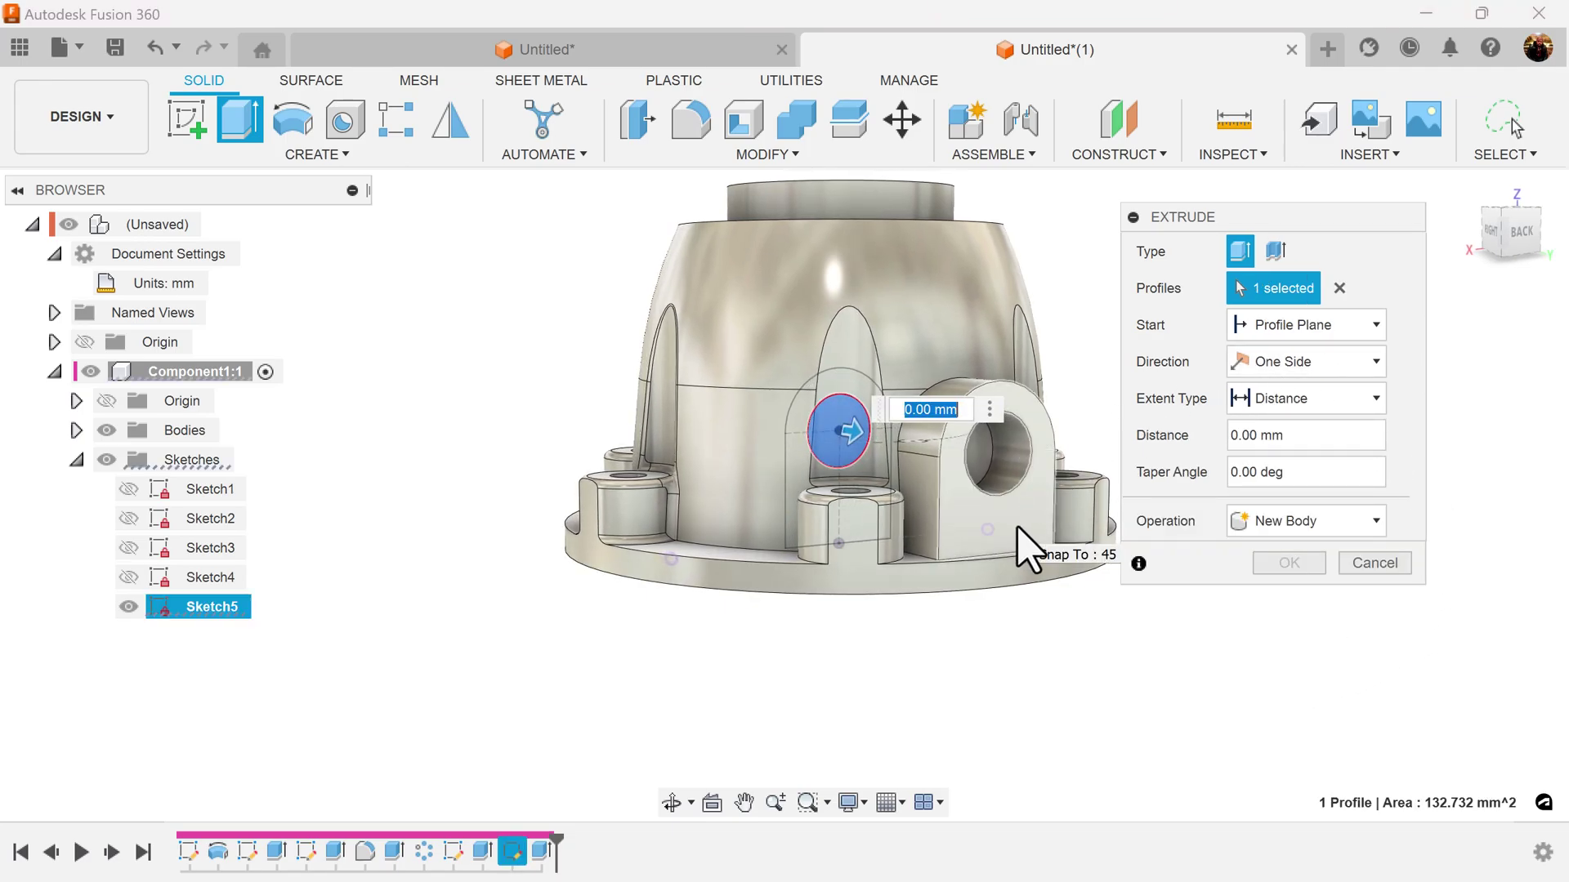
left_click_drag(1028, 549, 1028, 551)
left_click(1289, 601)
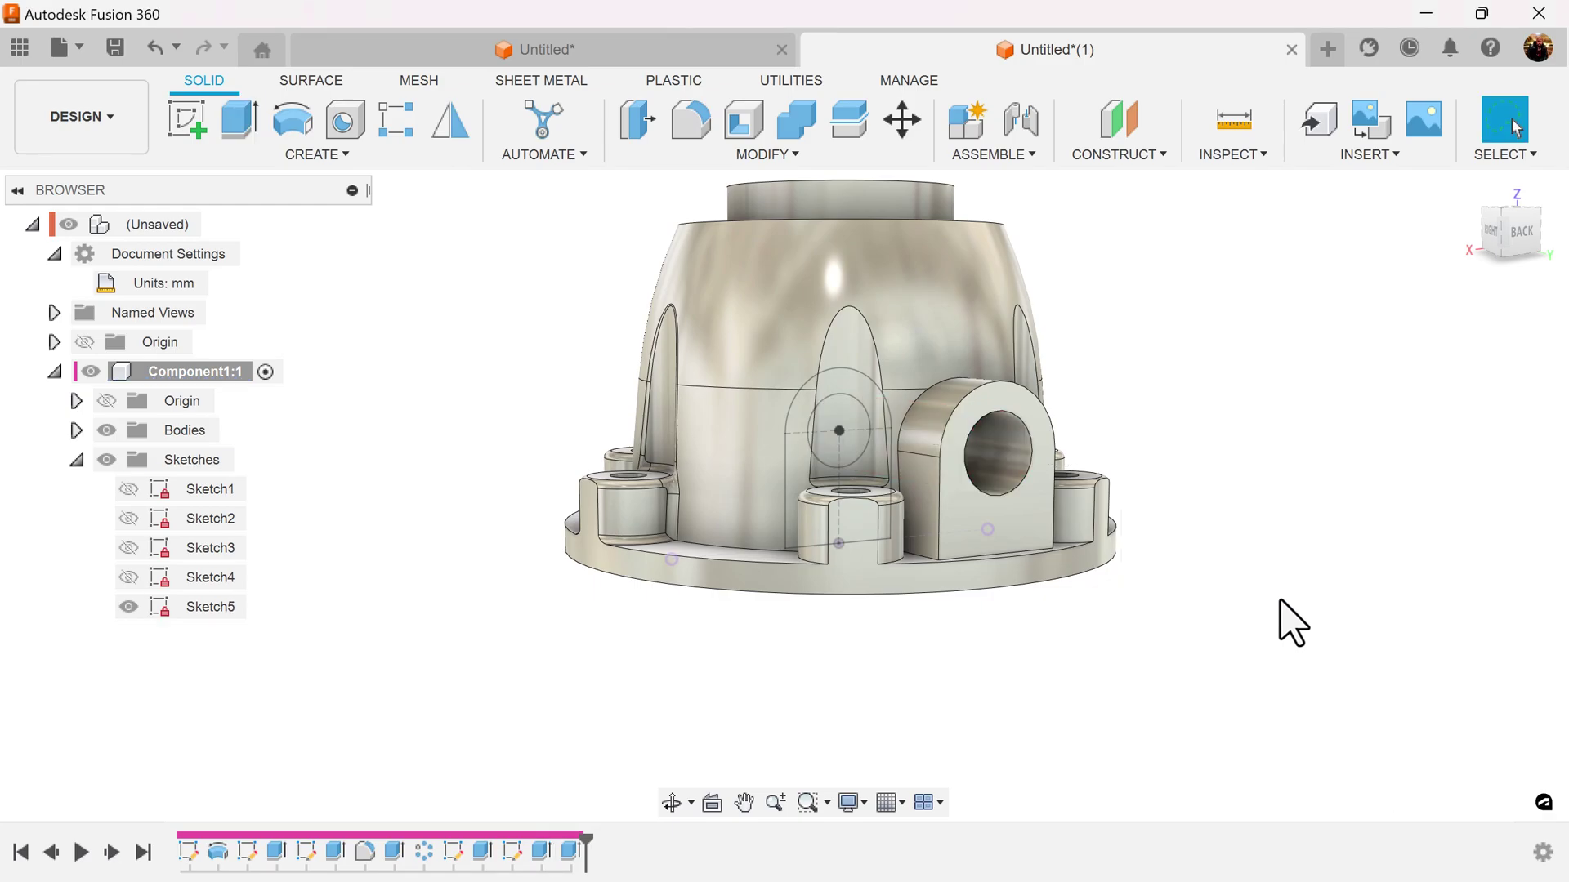
left_click(128, 607)
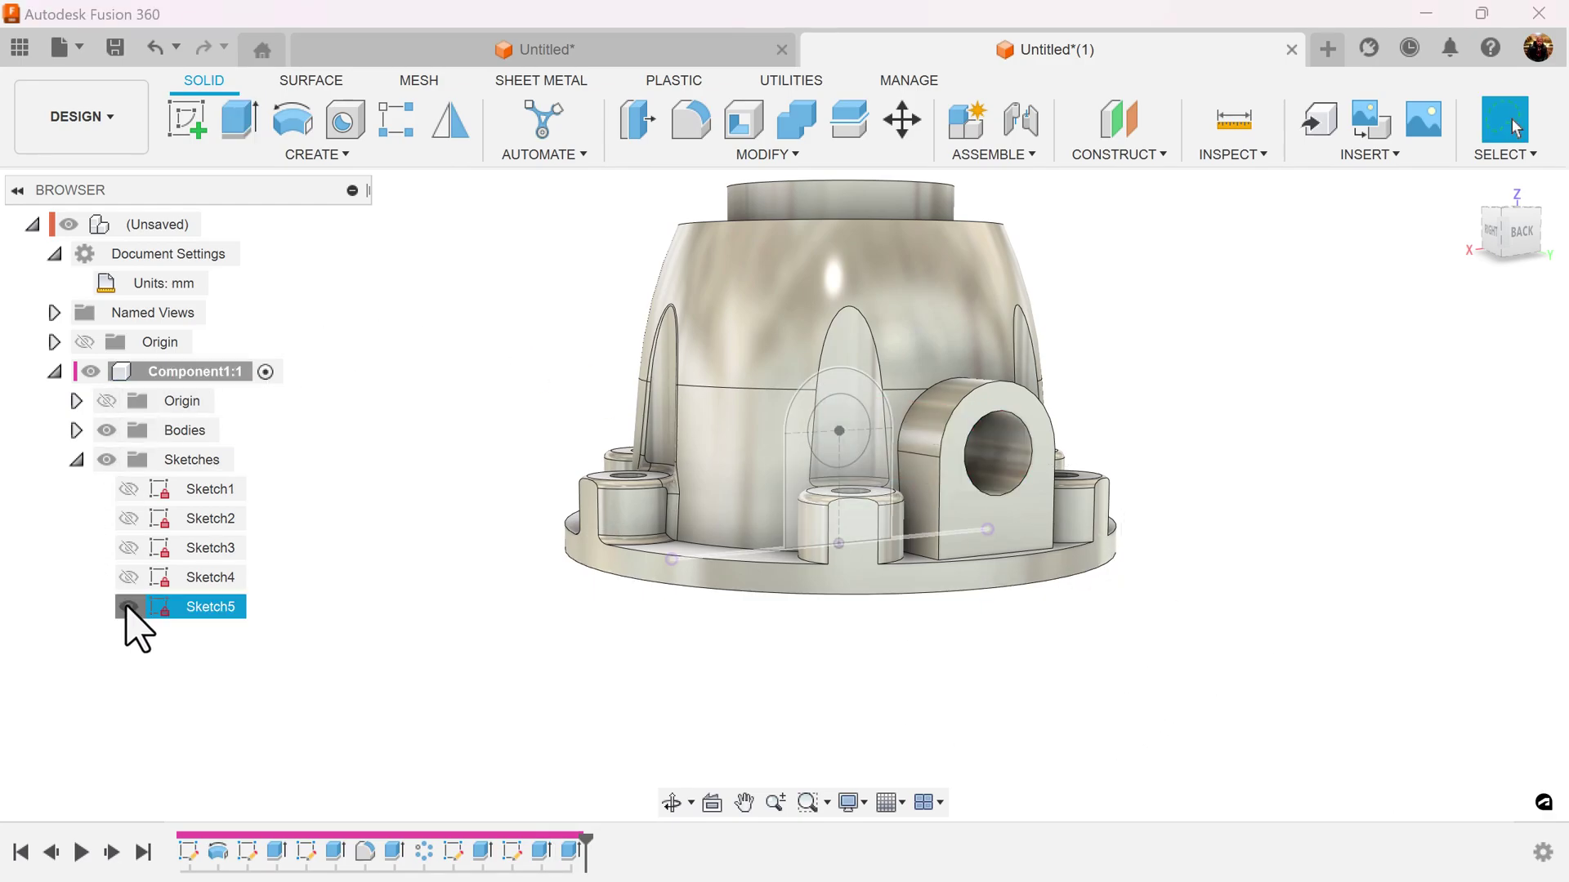
Step: Start a fillet with tangent chain off and select the five edges where the arch-shaped port meets the dome wall
middle_click_drag(1254, 606, 1237, 435, "shift")
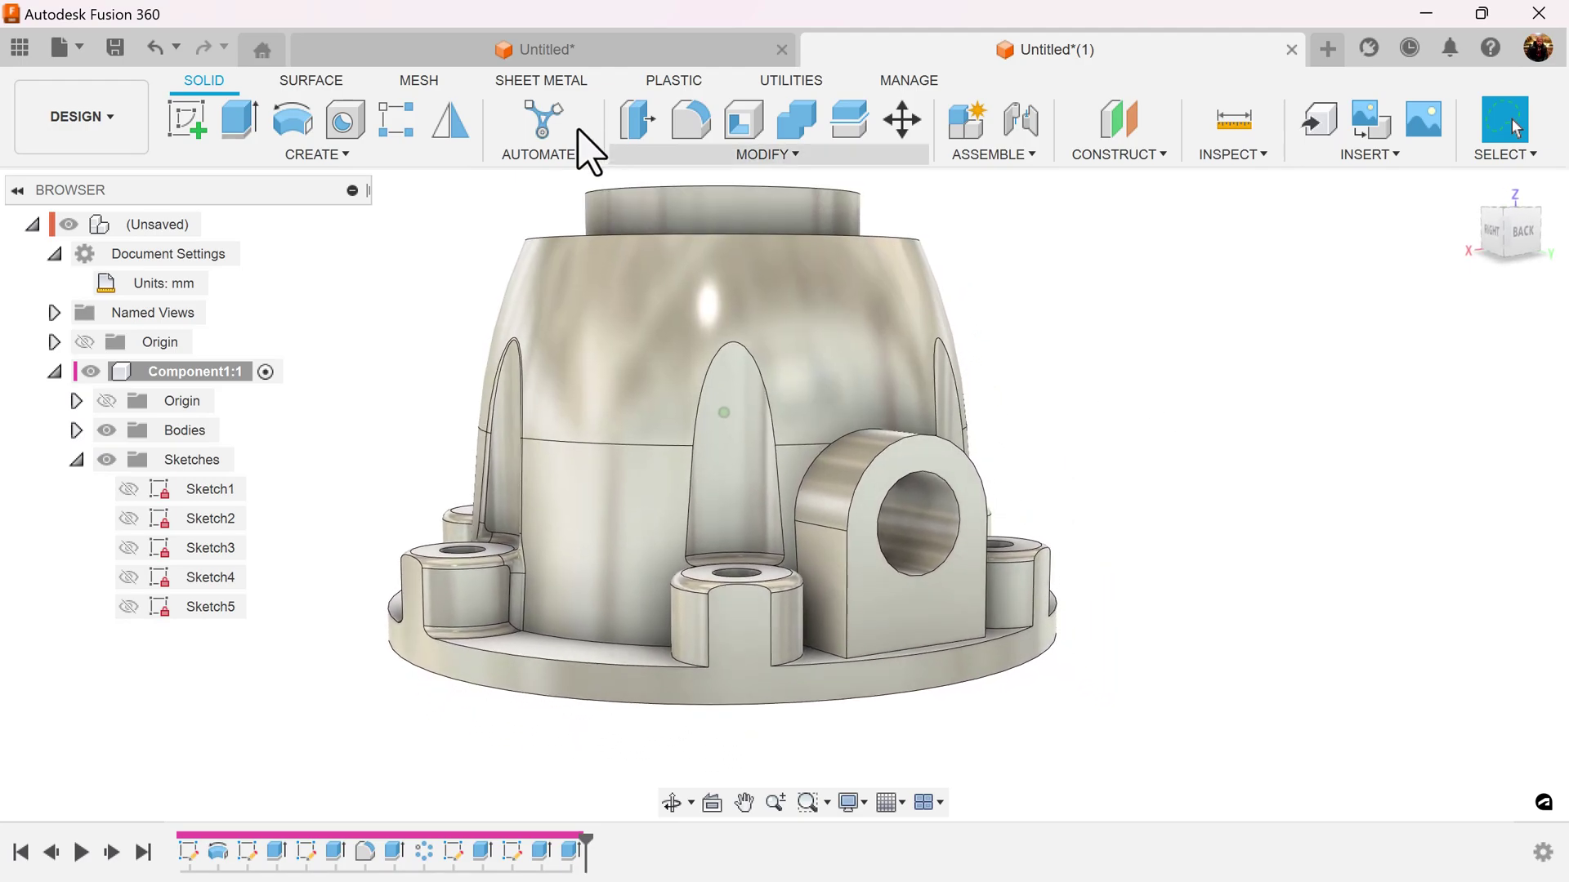
left_click(692, 122)
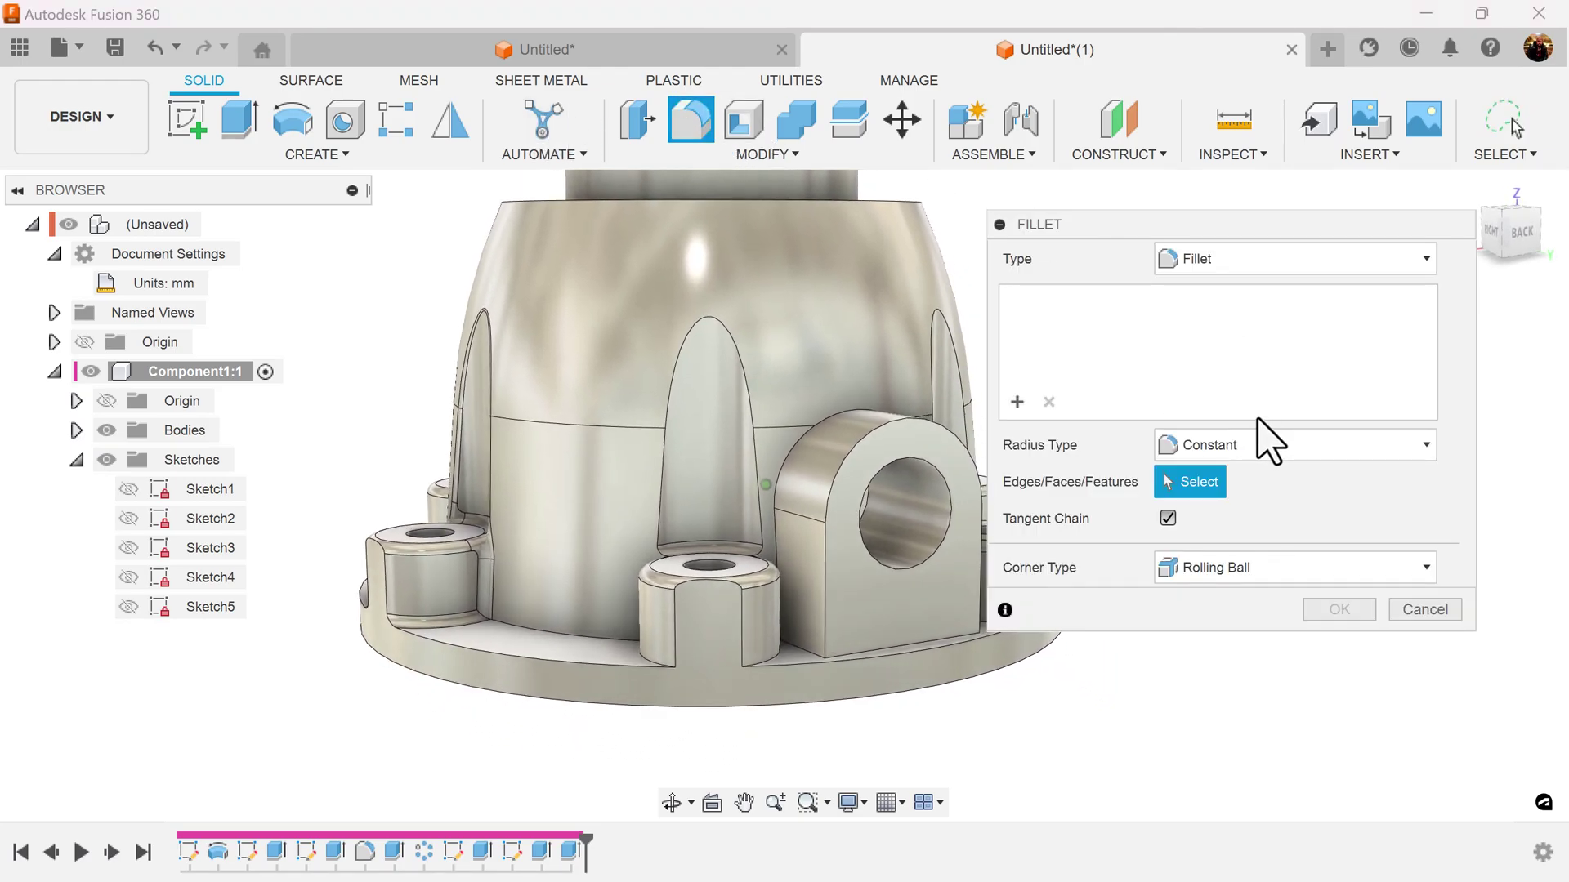
left_click(1167, 518)
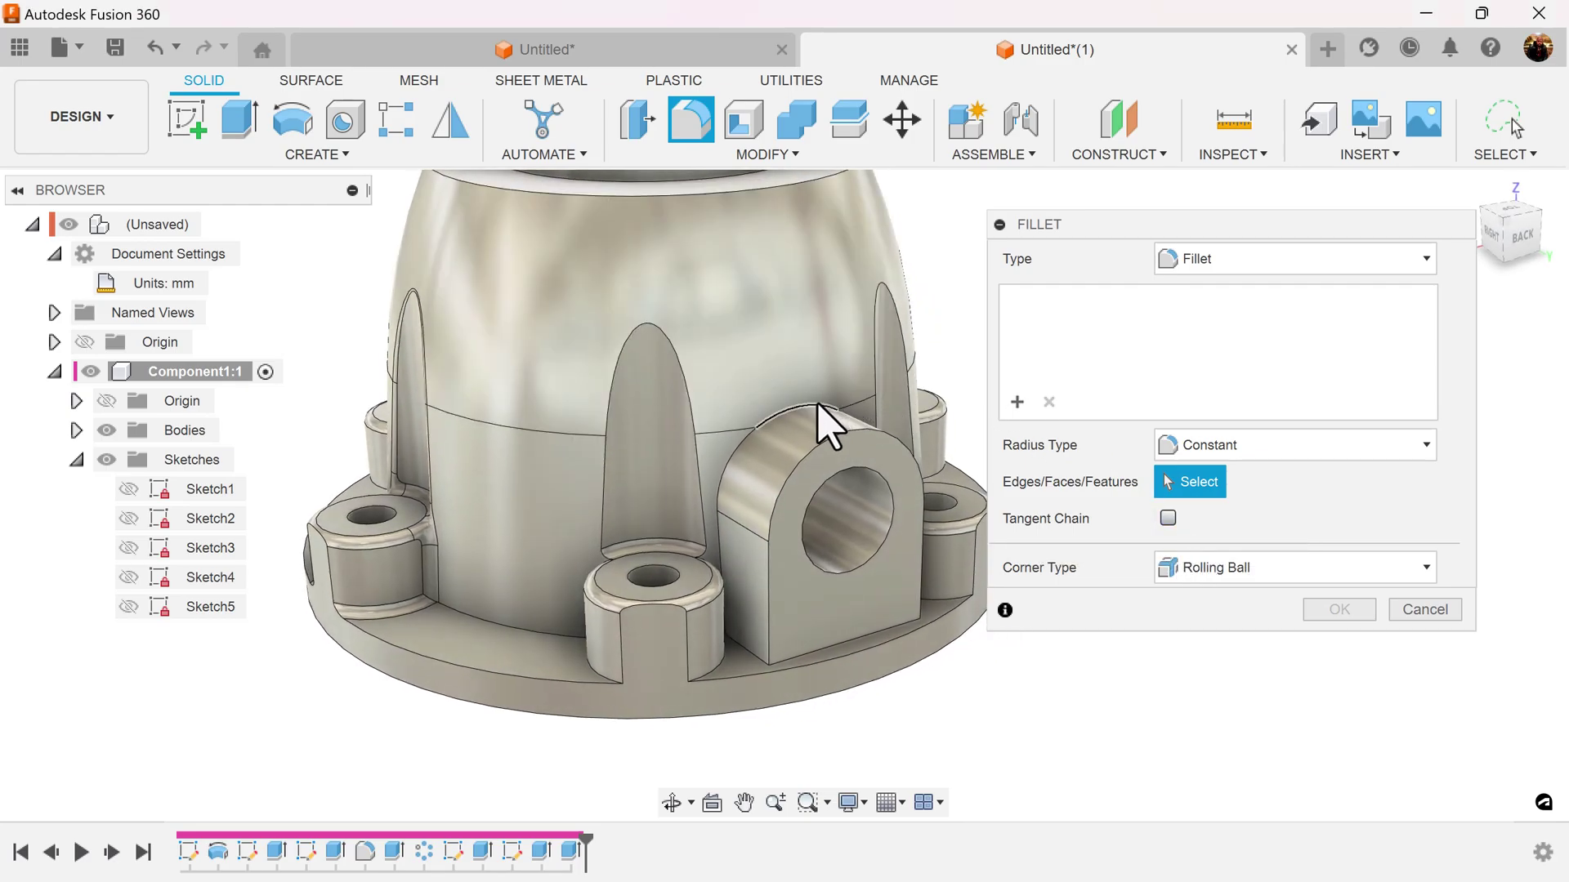
left_click(818, 406)
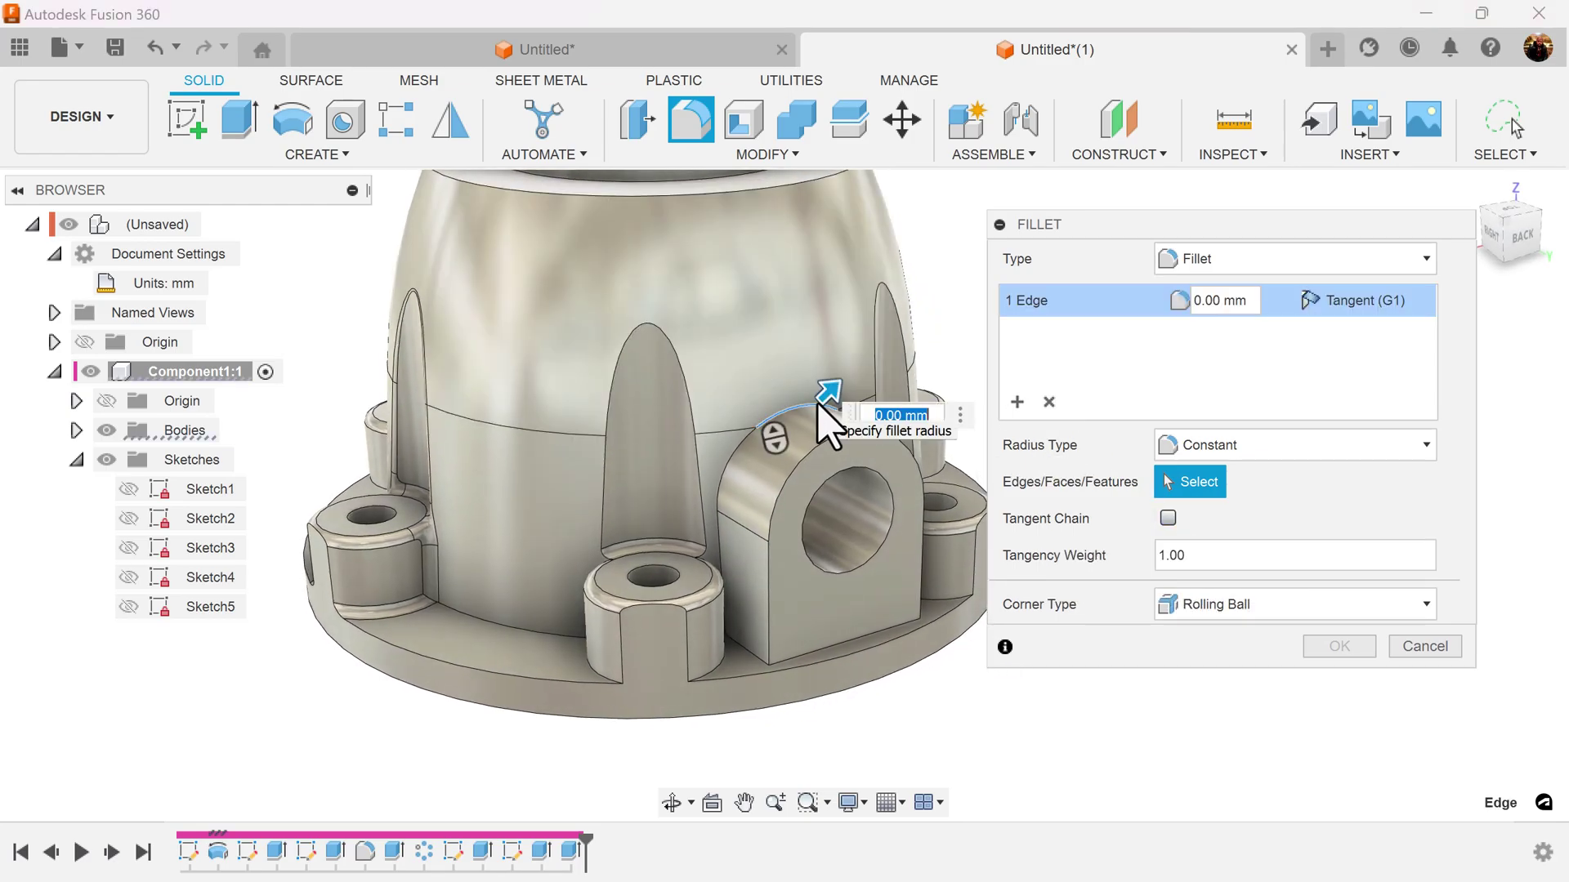
left_click(738, 454)
middle_click_drag(738, 454, 929, 469, "shift")
left_click(932, 487)
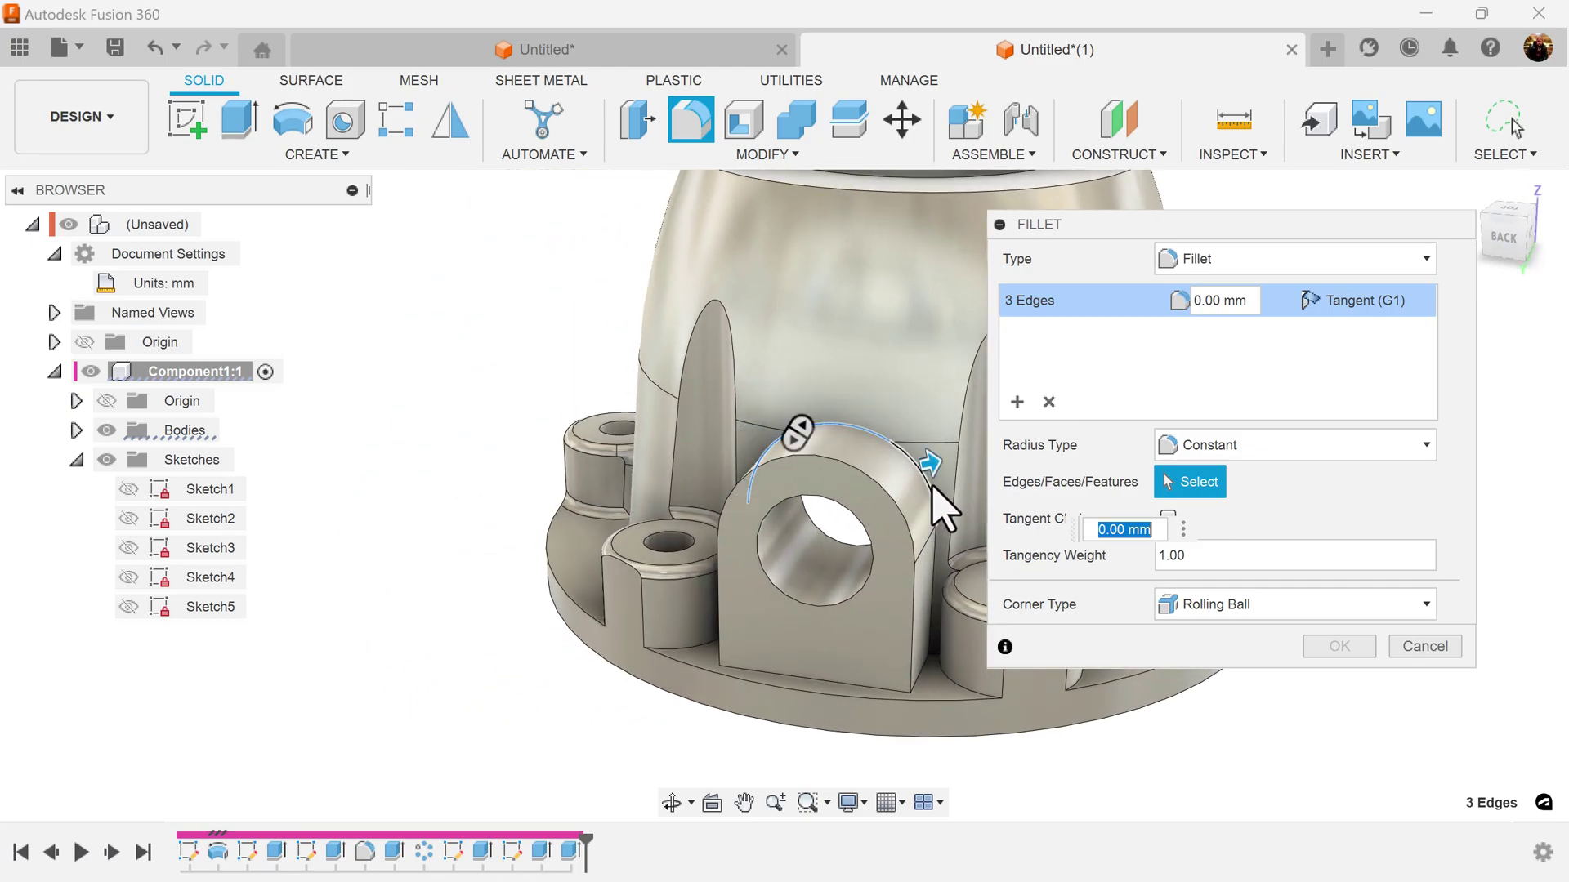
left_click(936, 554)
middle_click_drag(939, 553, 755, 561, "shift")
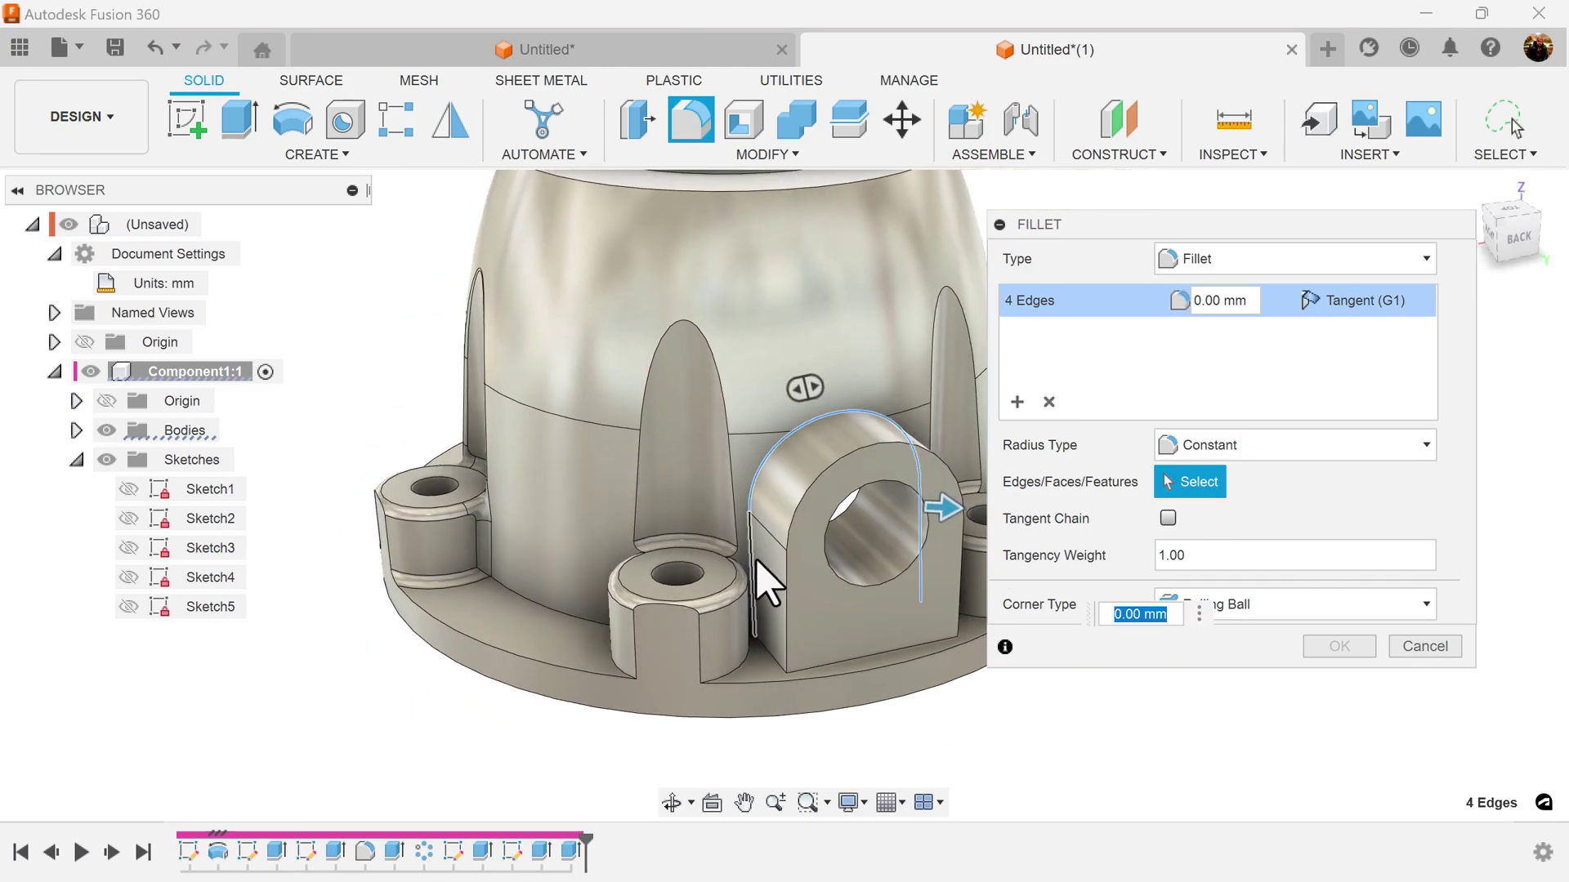
left_click(756, 561)
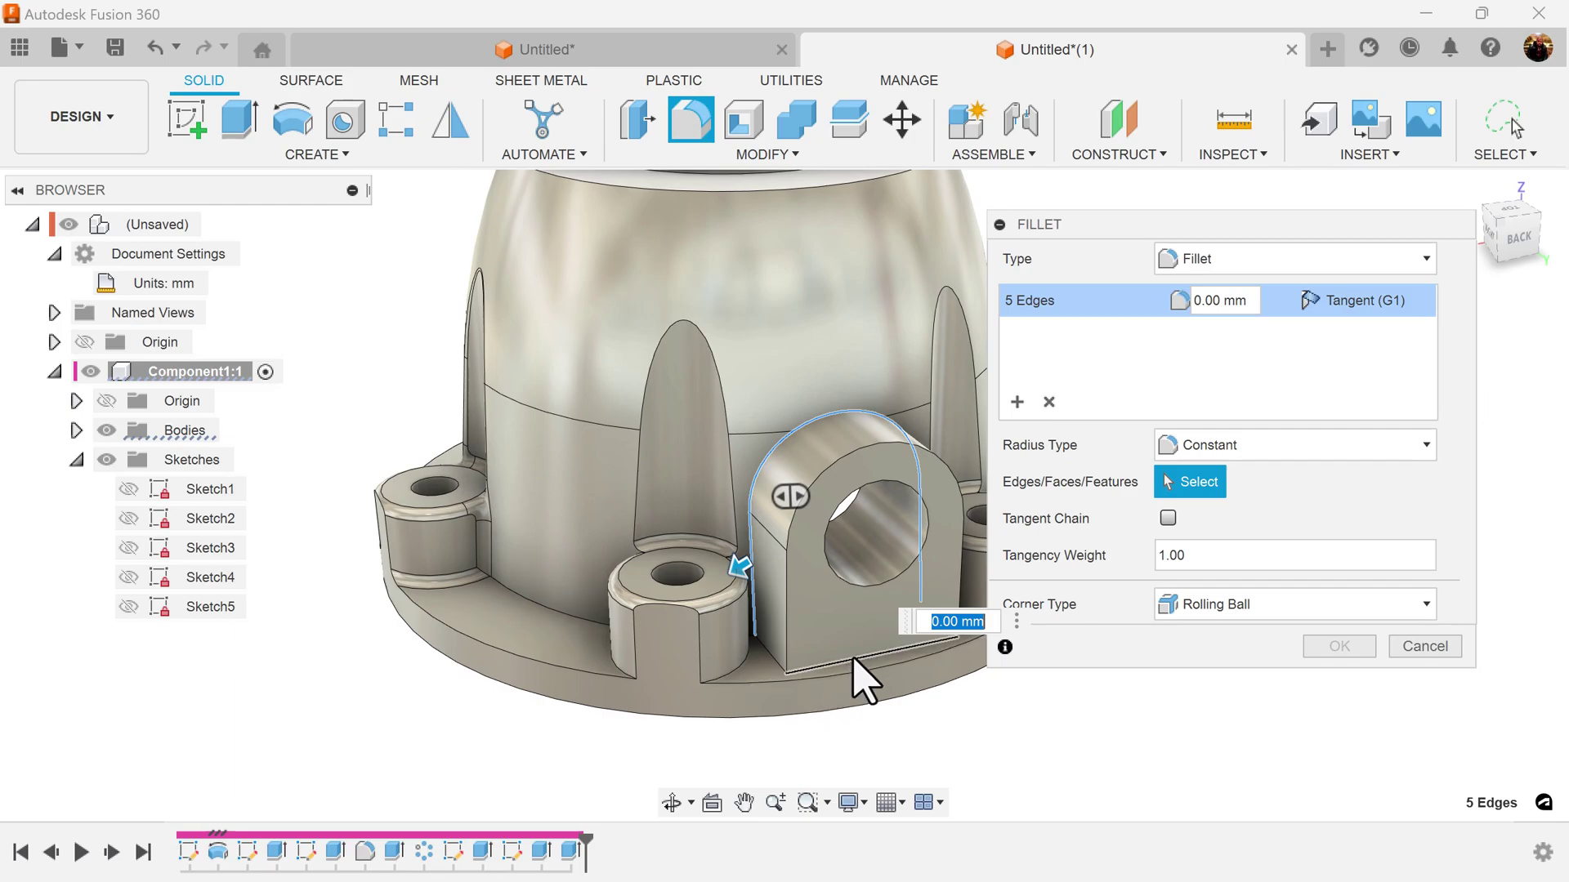
Step: Add the port's front face and both side edges along the flange to the selection, and fillet everything with a 1.25 mm radius
left_click(837, 611)
middle_click_drag(837, 612, 776, 658, "shift")
left_click(776, 658)
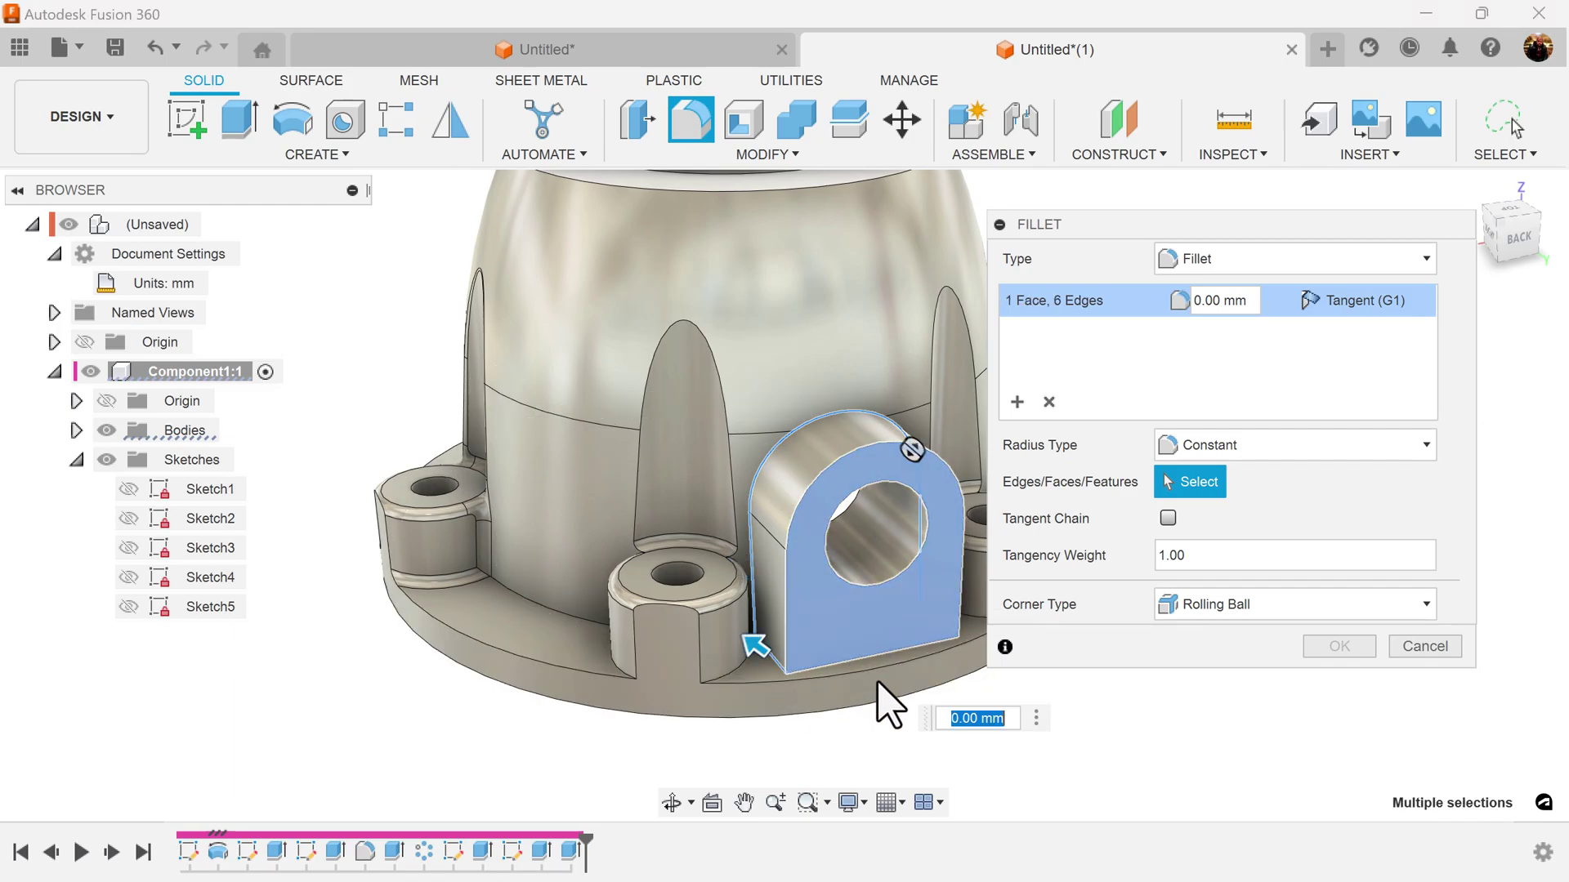
middle_click_drag(879, 683, 795, 676, "shift")
left_click(795, 675)
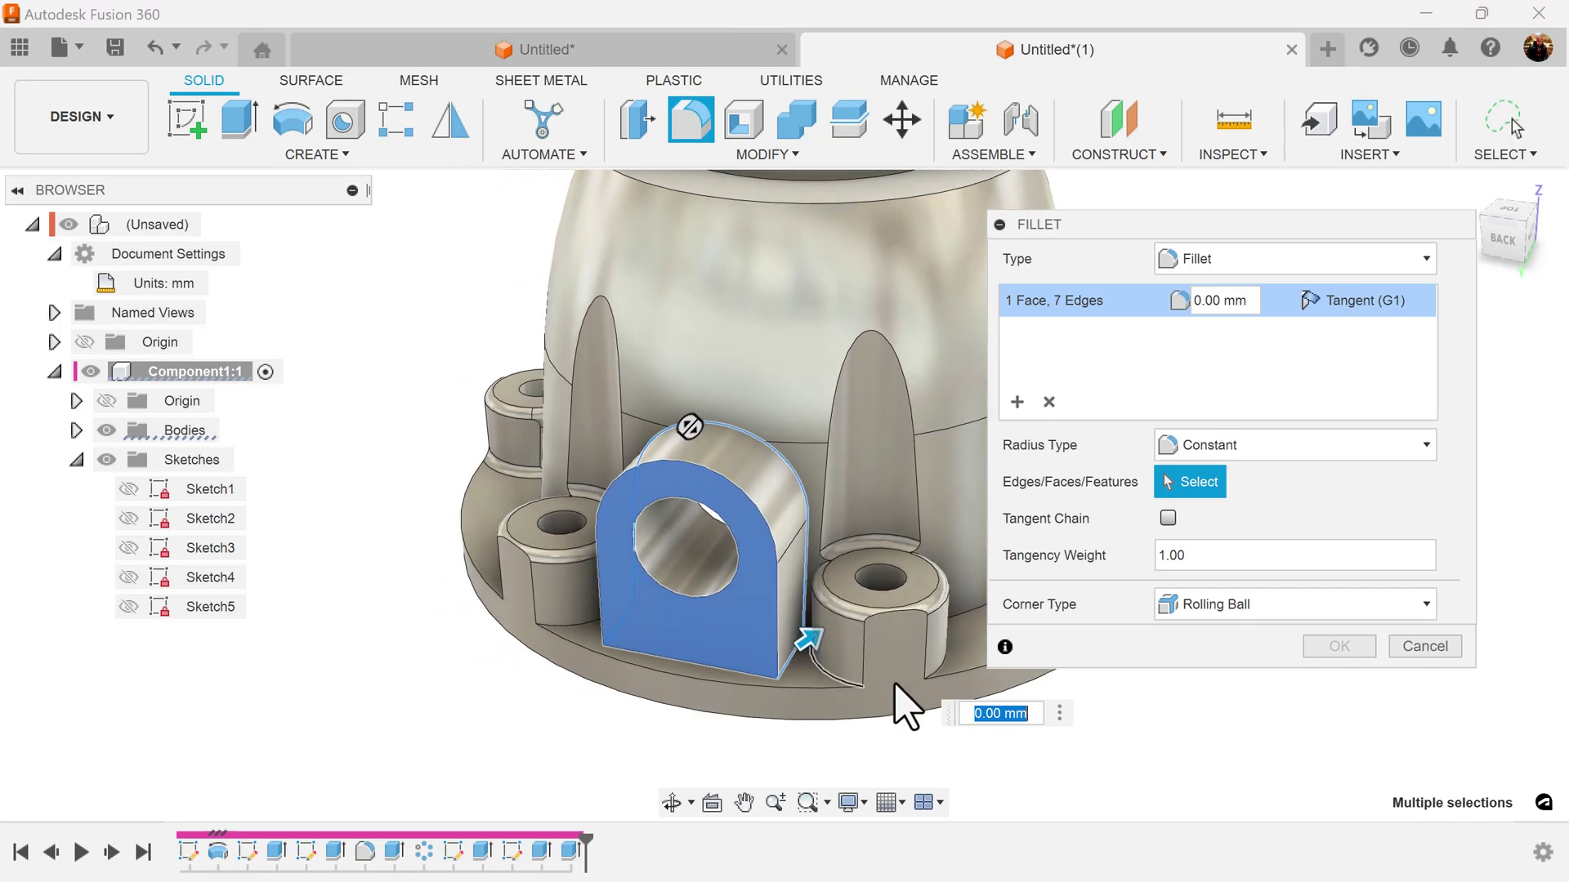
middle_click_drag(904, 700, 1206, 652, "shift")
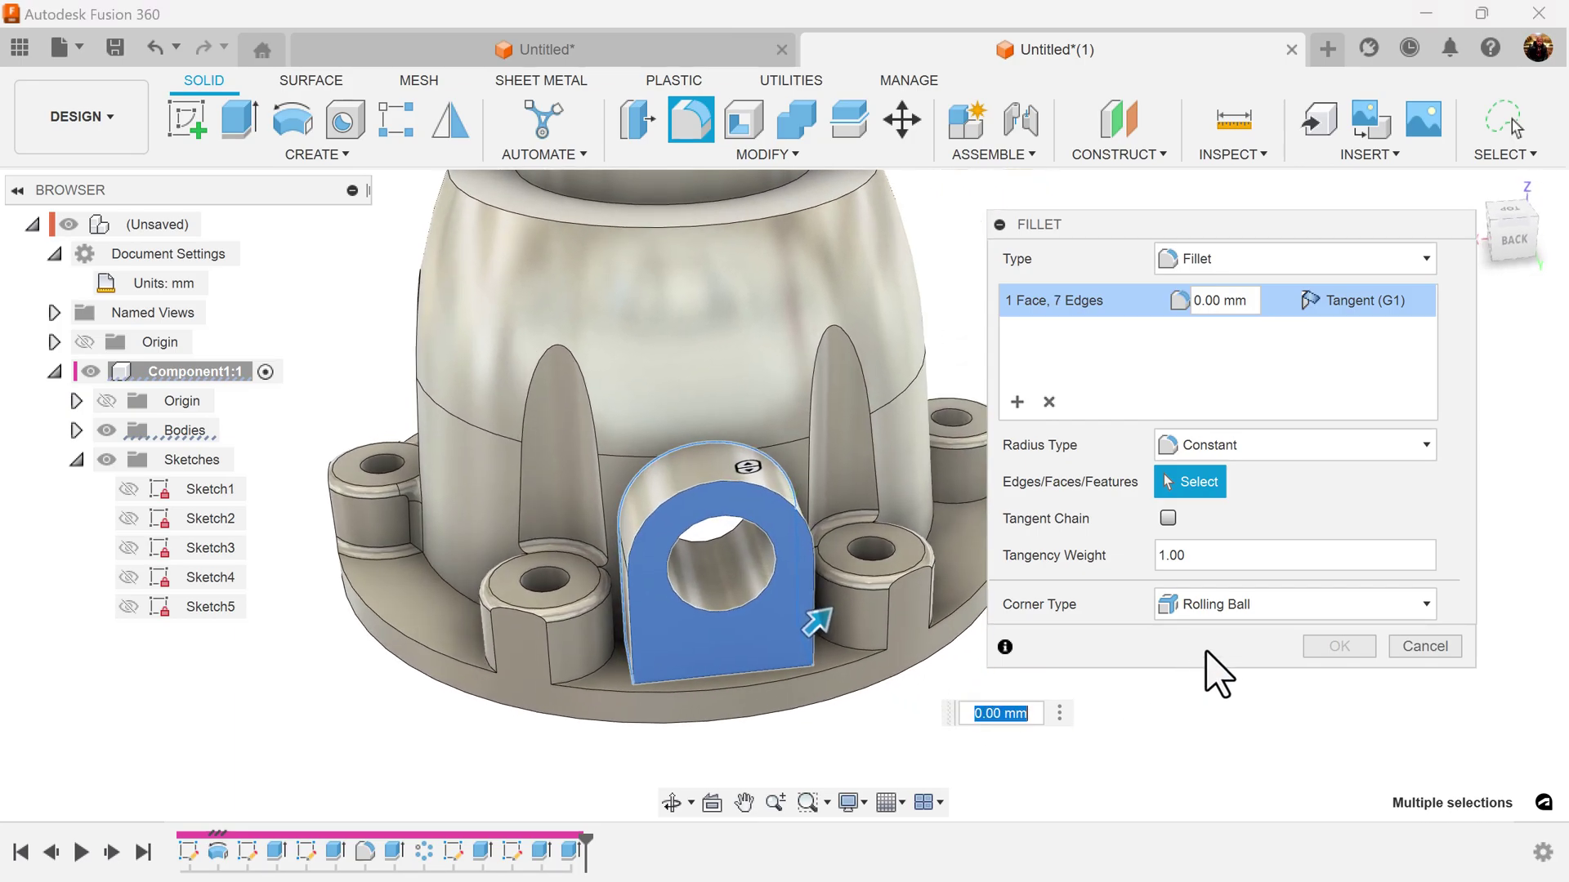
key("Return")
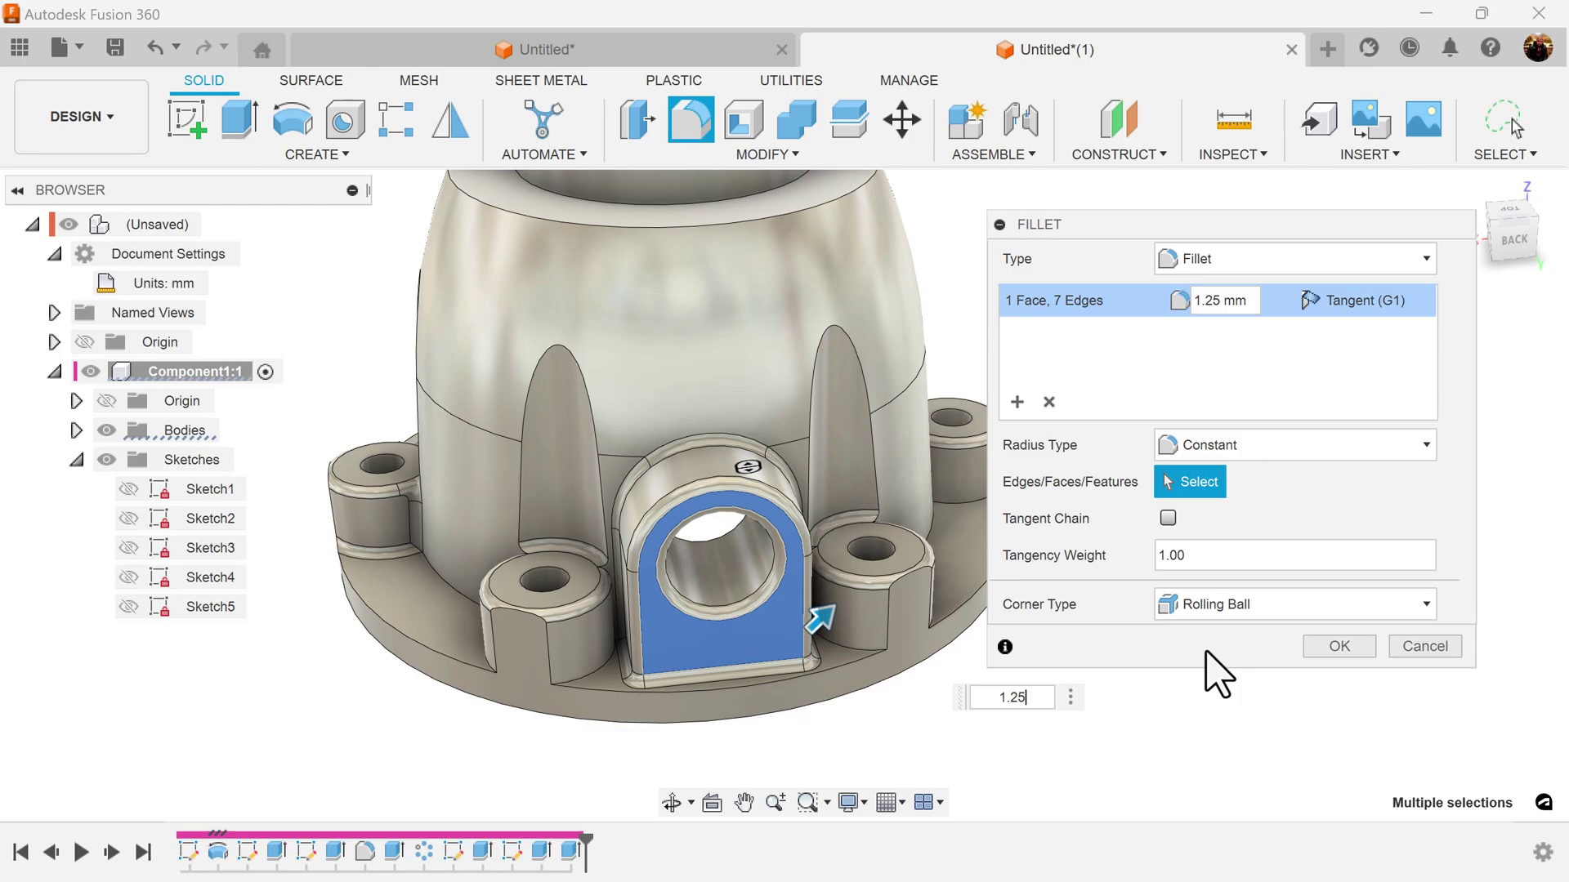
left_click(1340, 647)
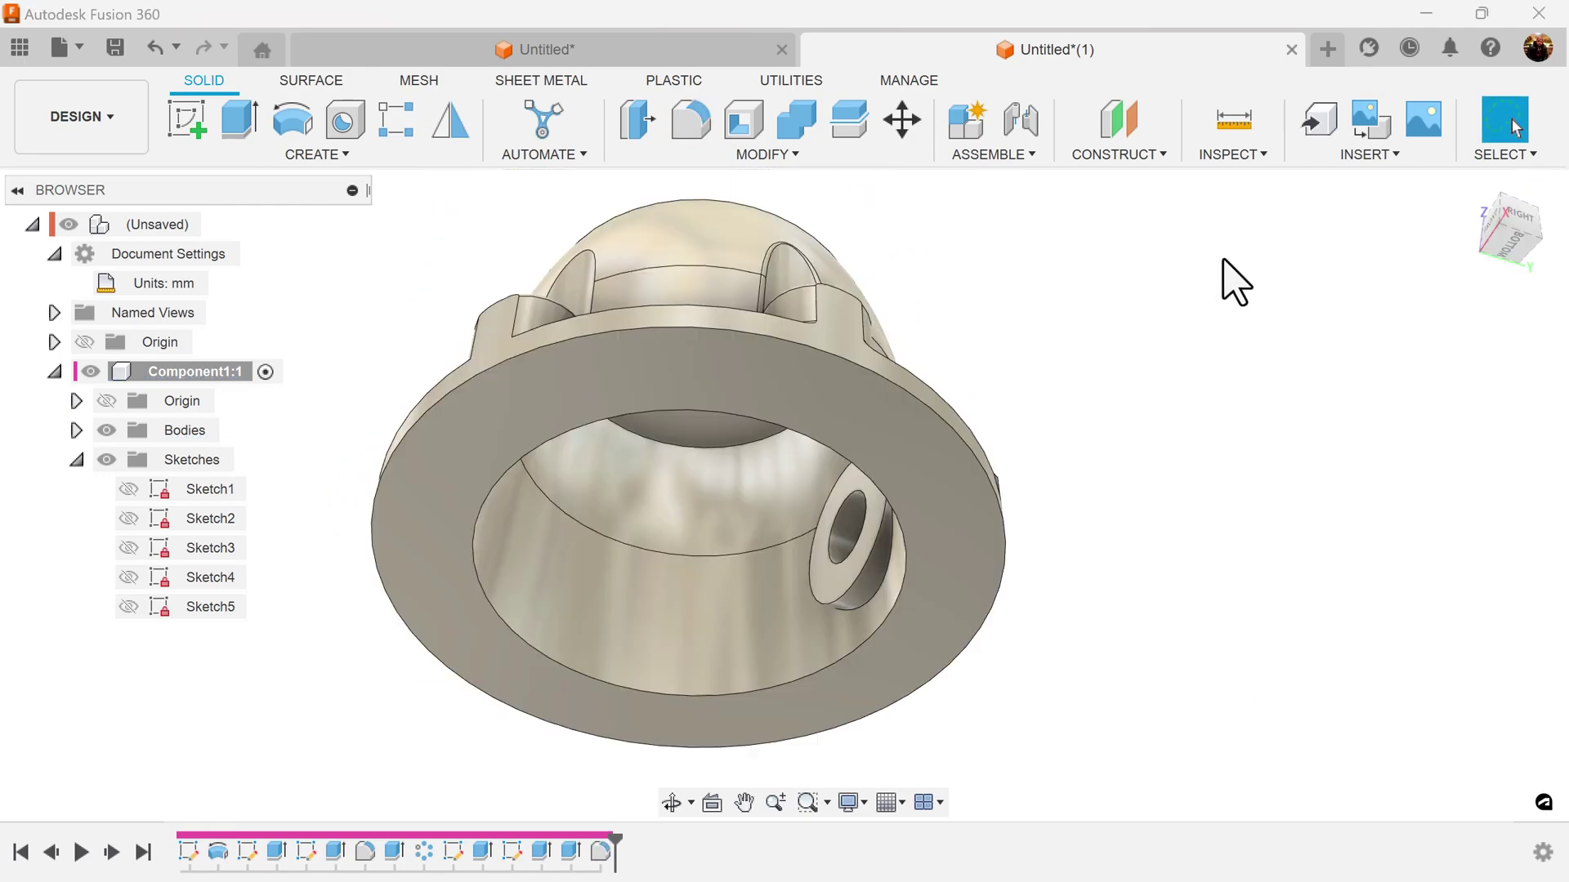
Step: Fillet the outer curved face of the circular port inside the cavity with a 1.25 mm radius
left_click(689, 130)
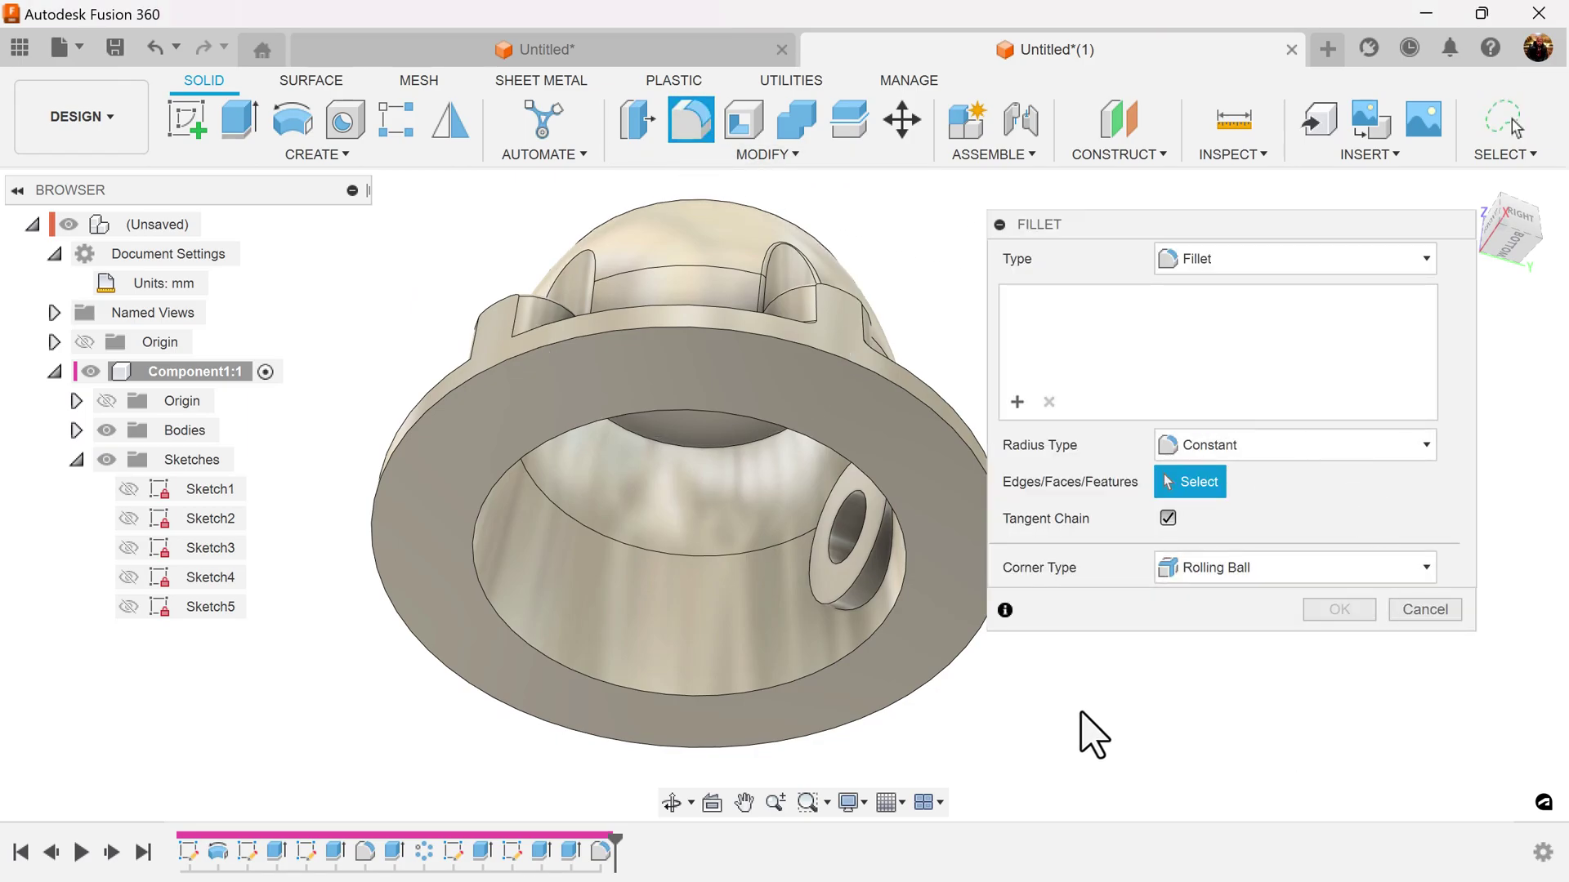
left_click(868, 593)
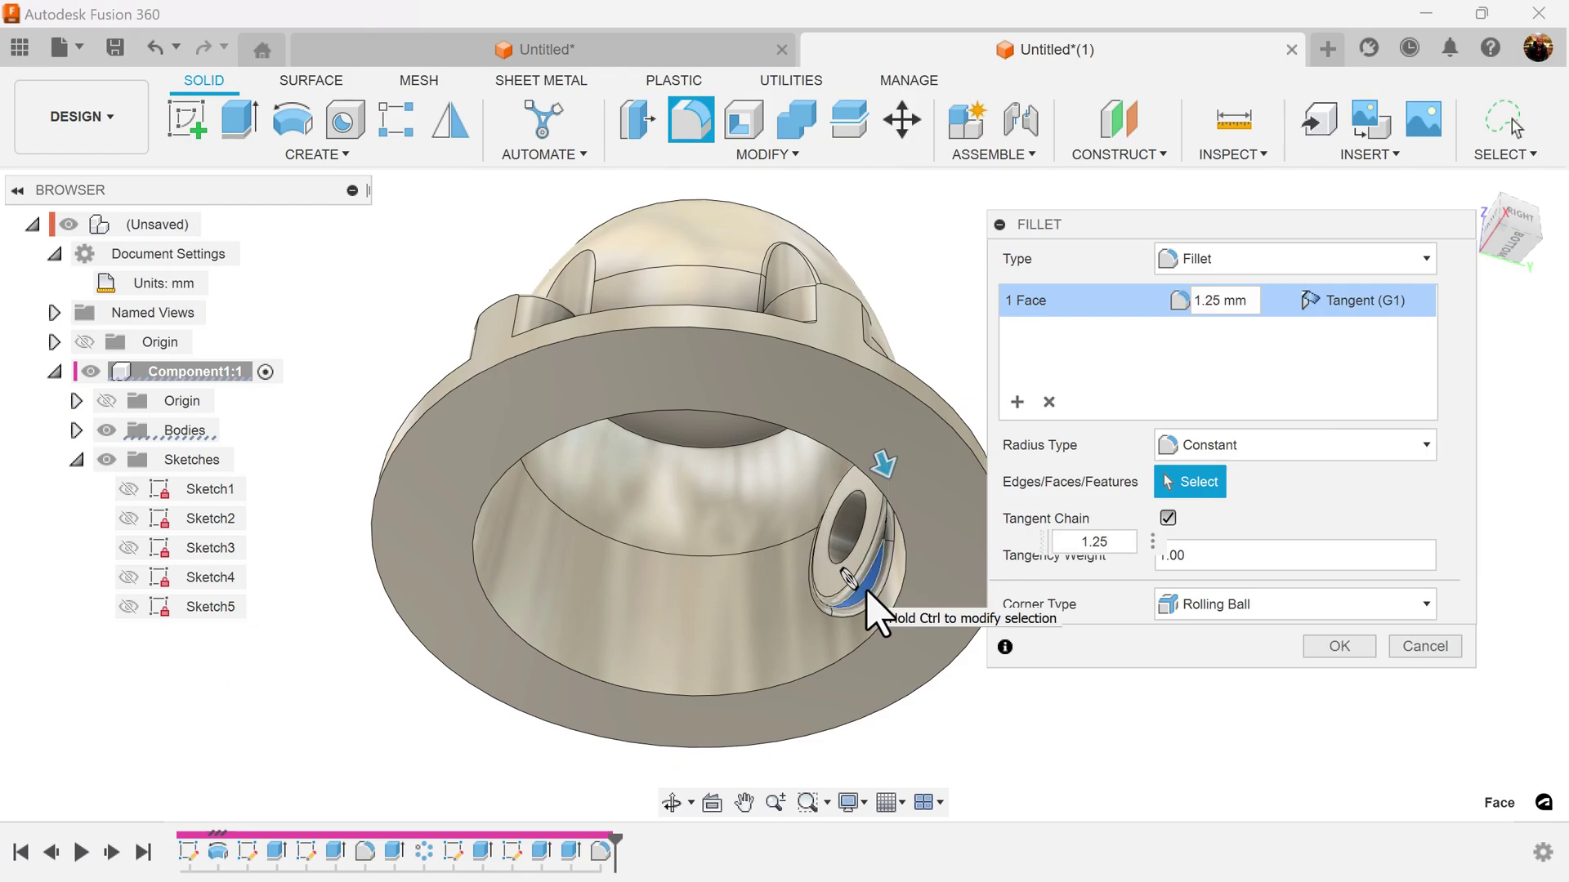
left_click(1340, 646)
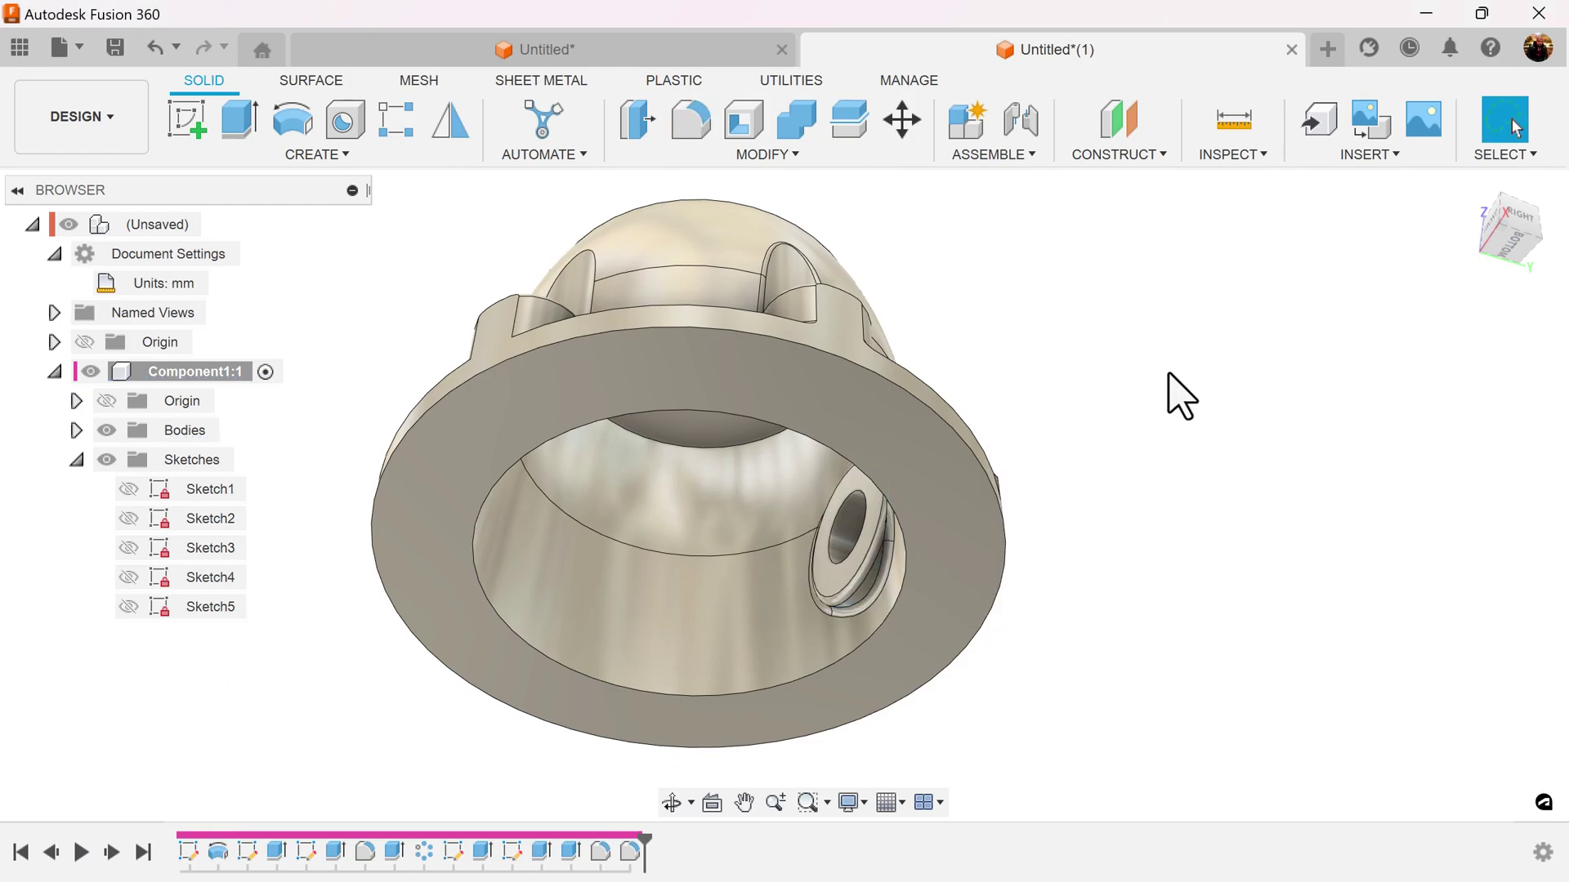
Step: Mirror the three port extrude features and the two port fillets across the part's central plane to the opposite side of the dome
left_click(317, 154)
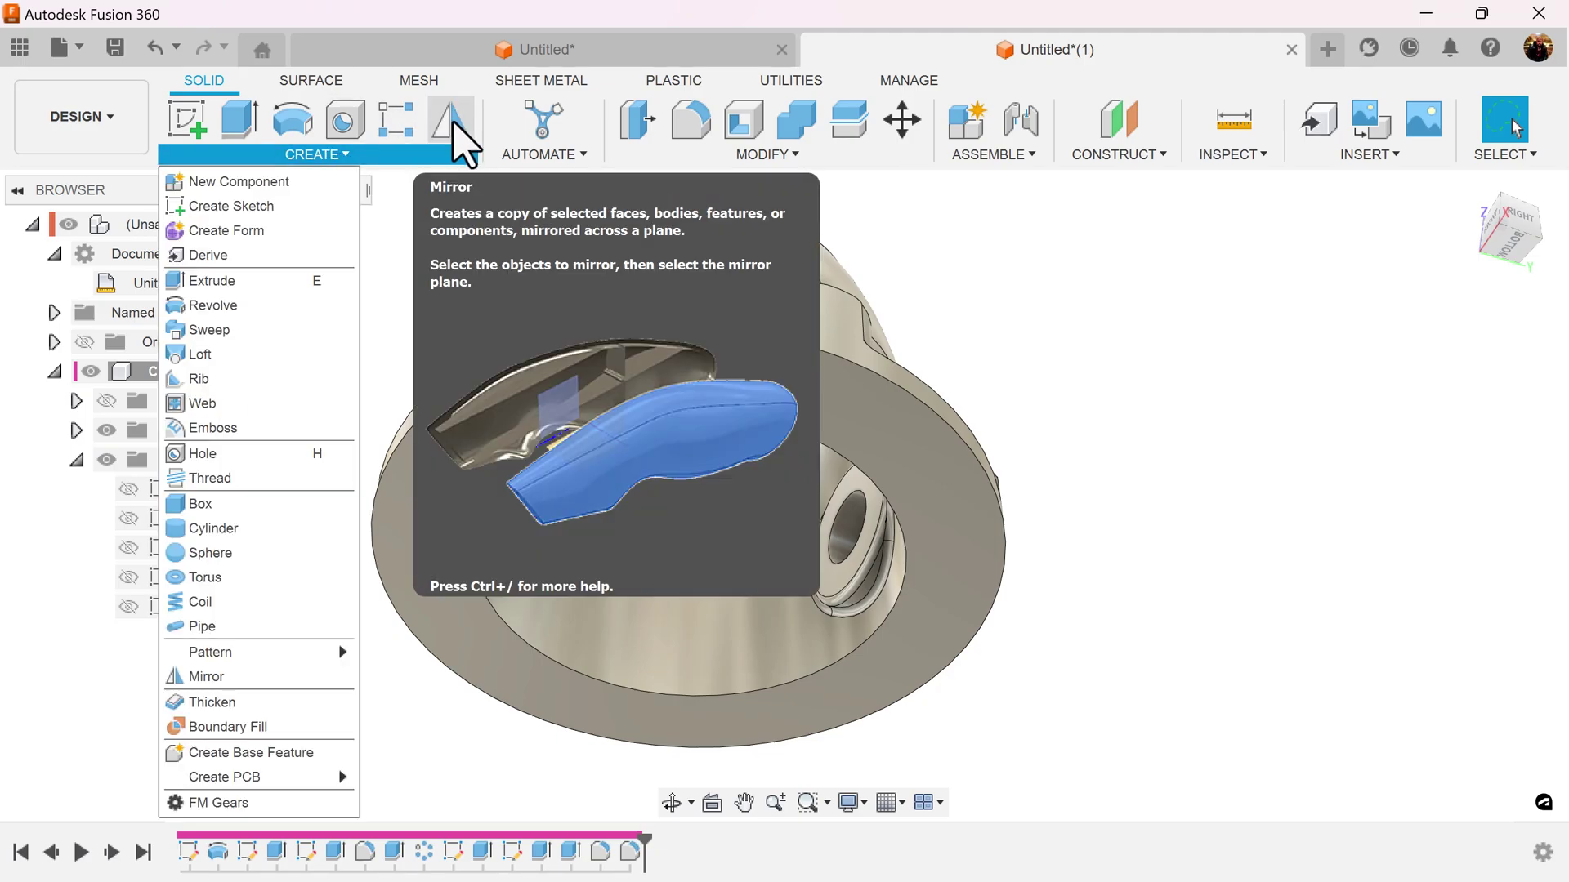
left_click(253, 677)
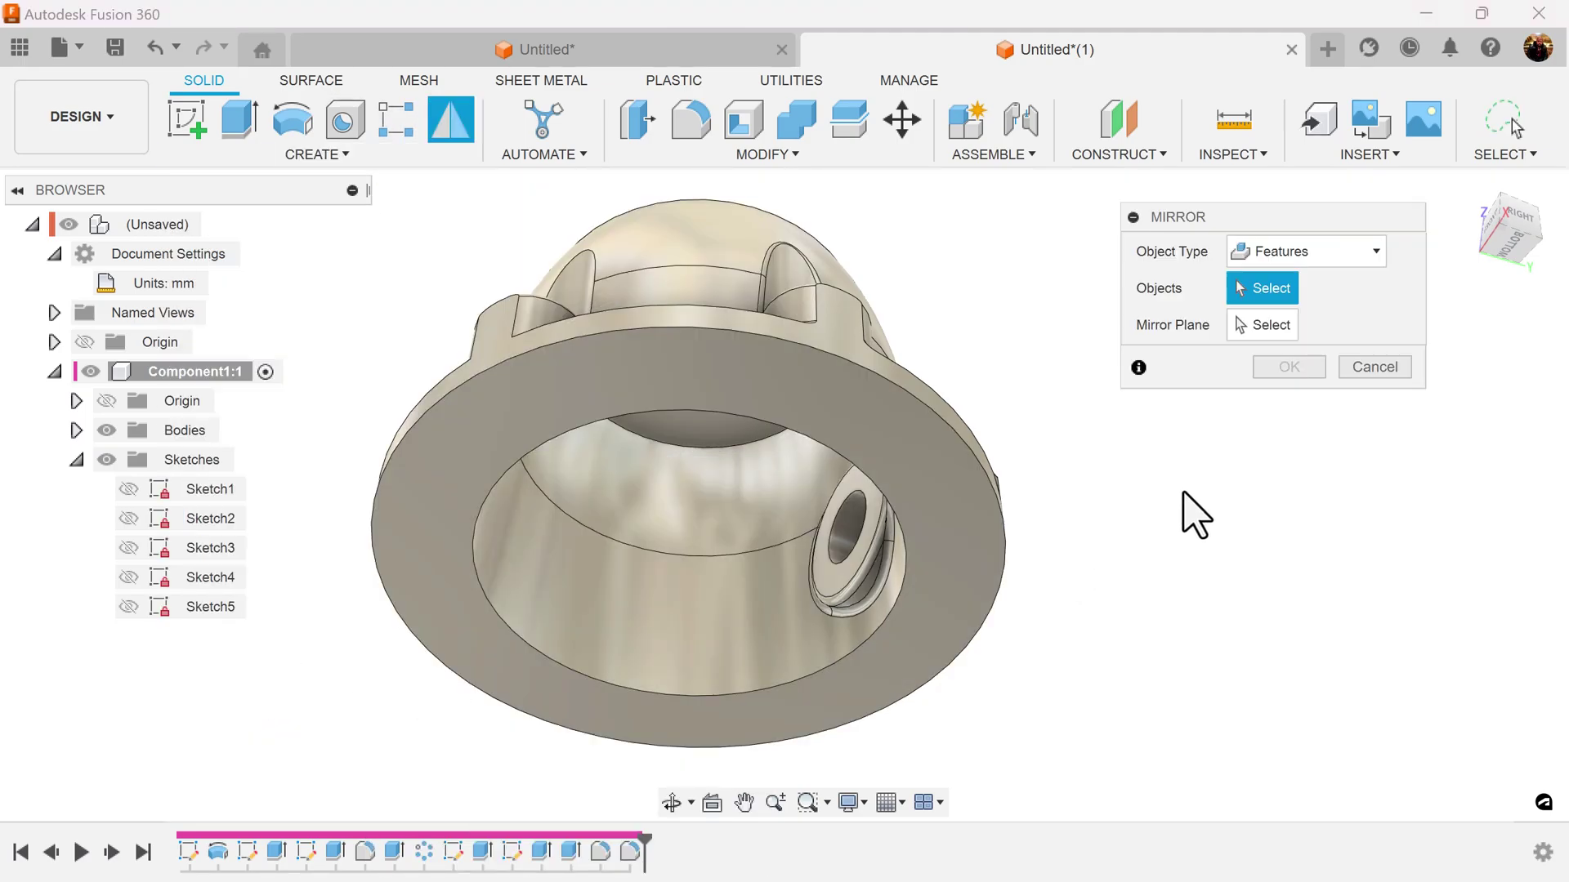
left_click(631, 853)
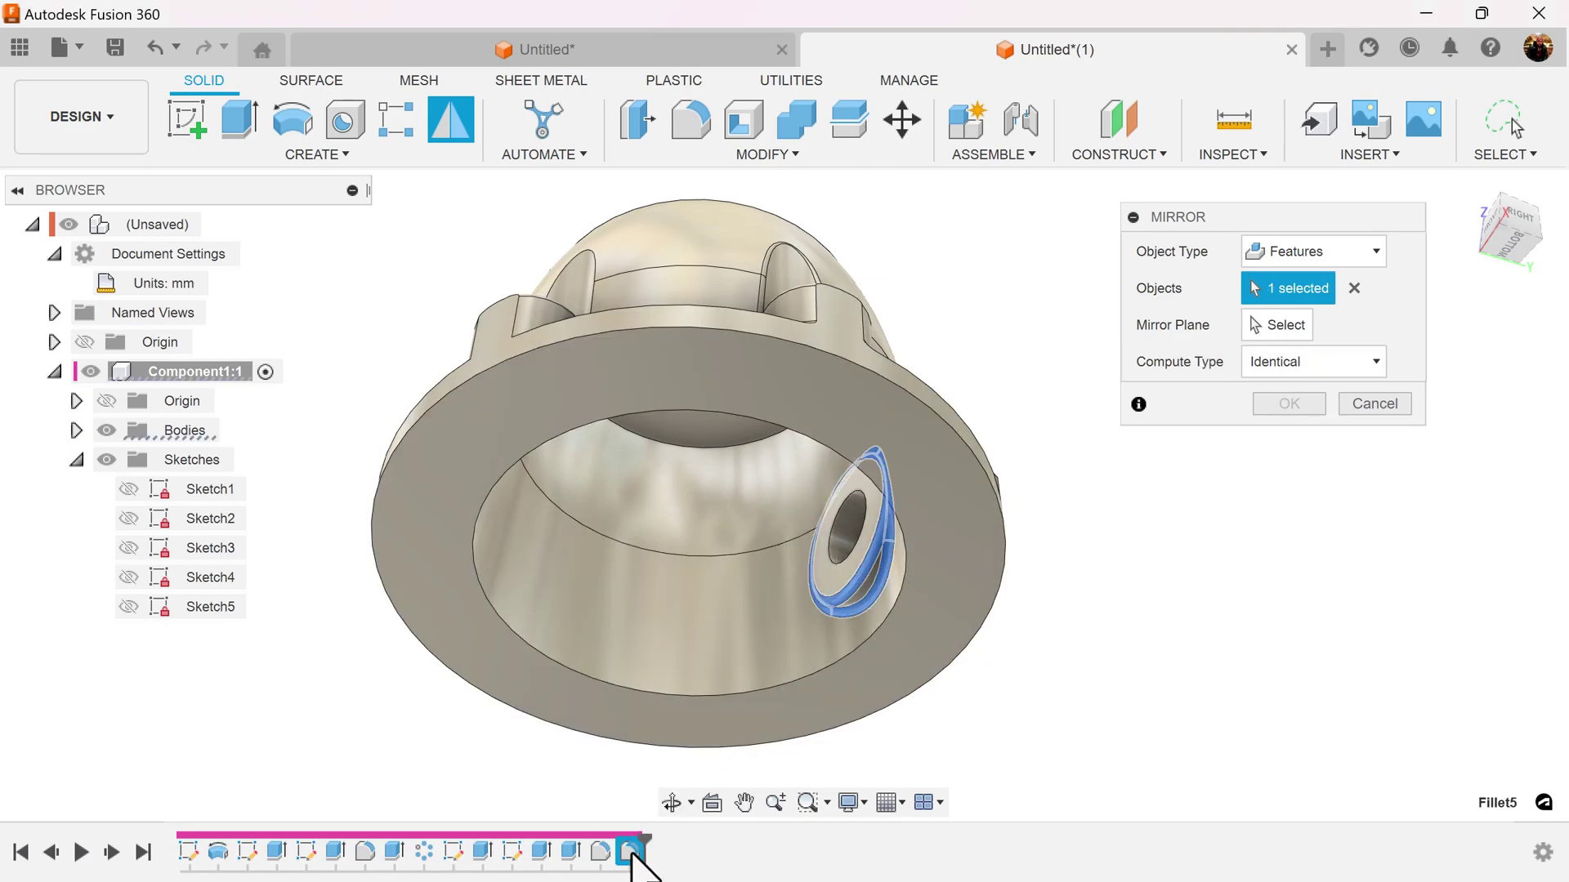
left_click(600, 853, "ctrl")
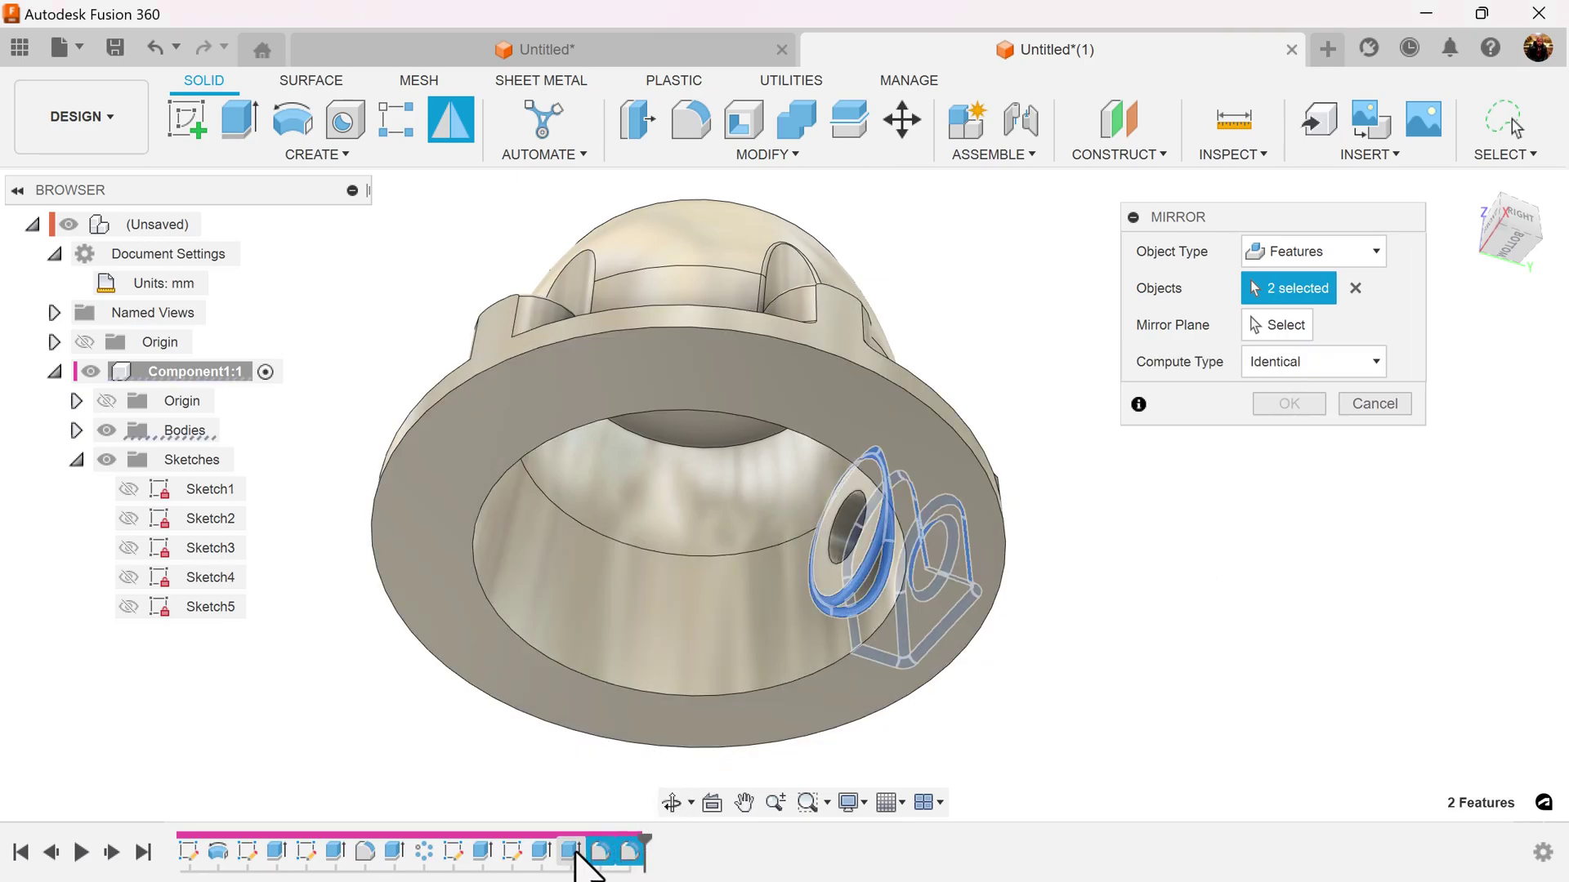
left_click(539, 854, "ctrl")
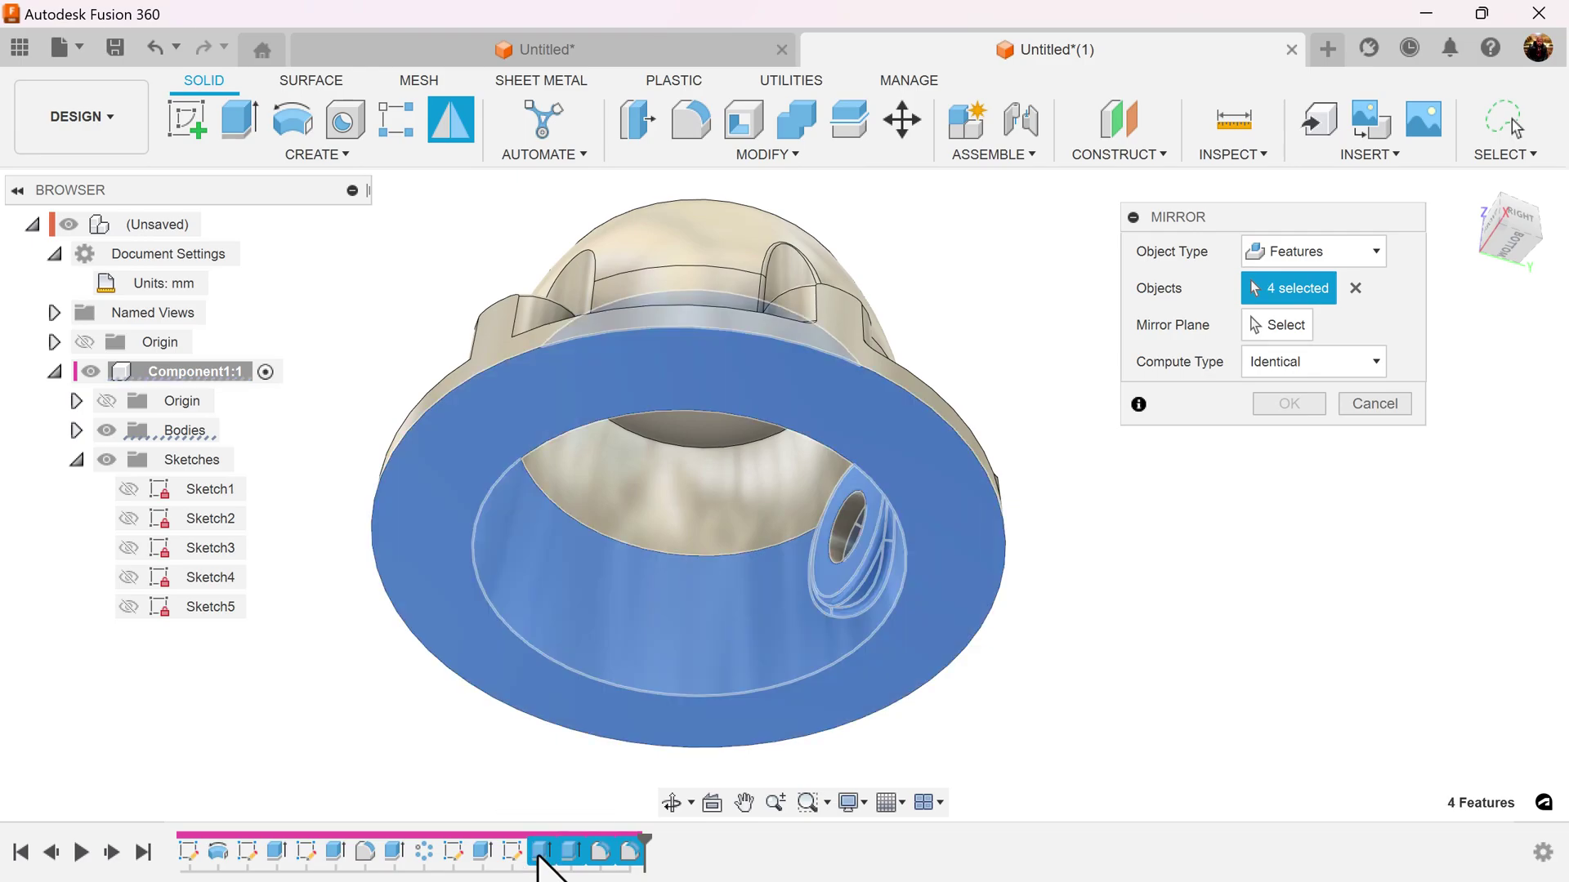
left_click(482, 853)
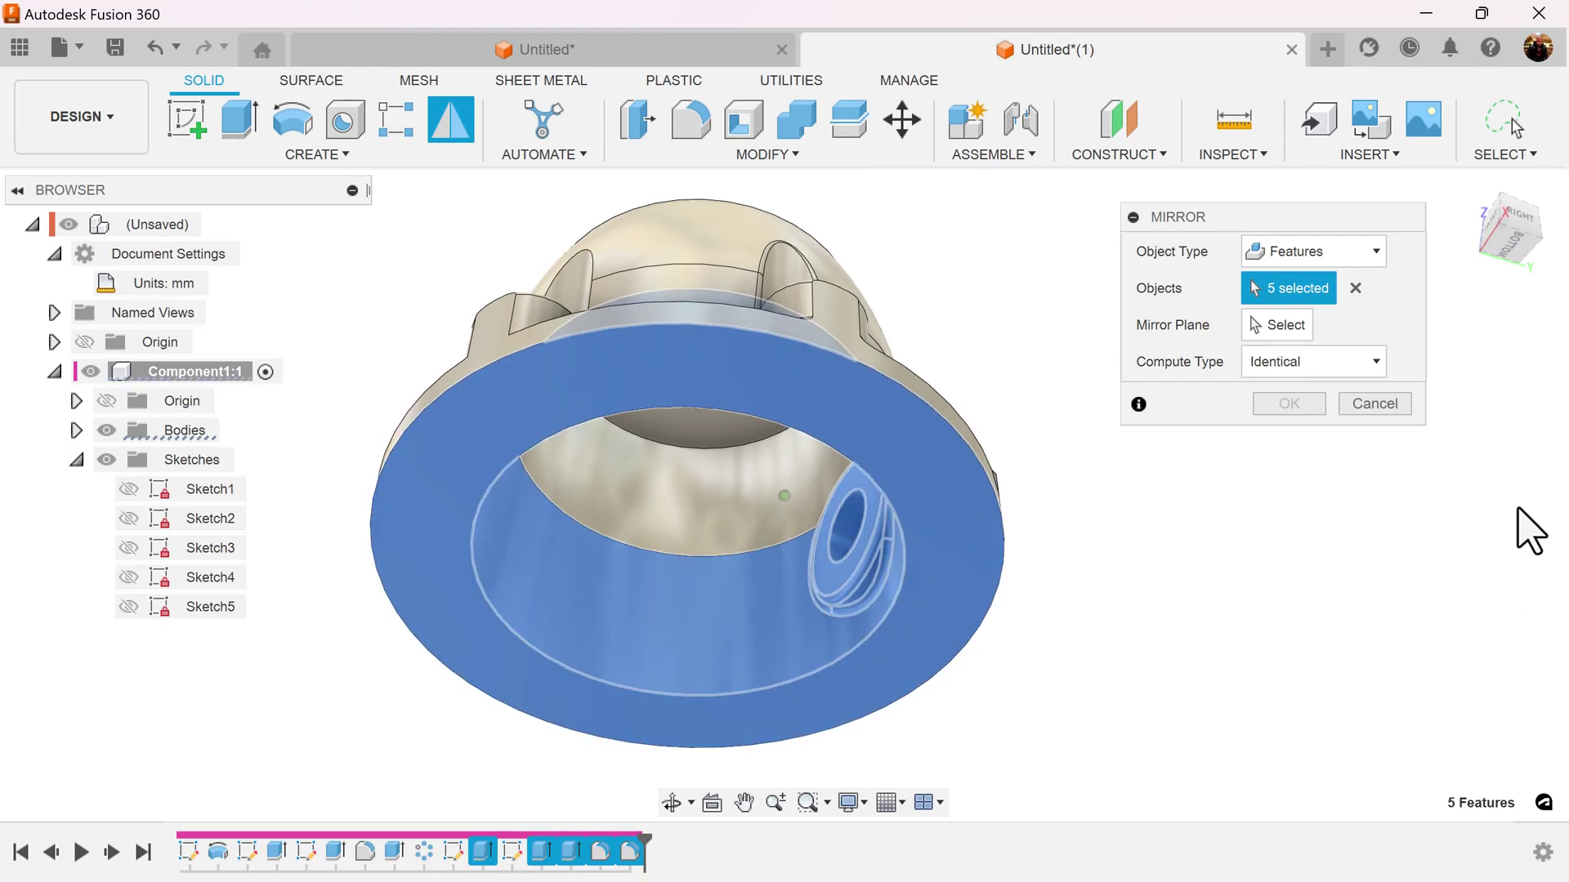
left_click(1302, 350)
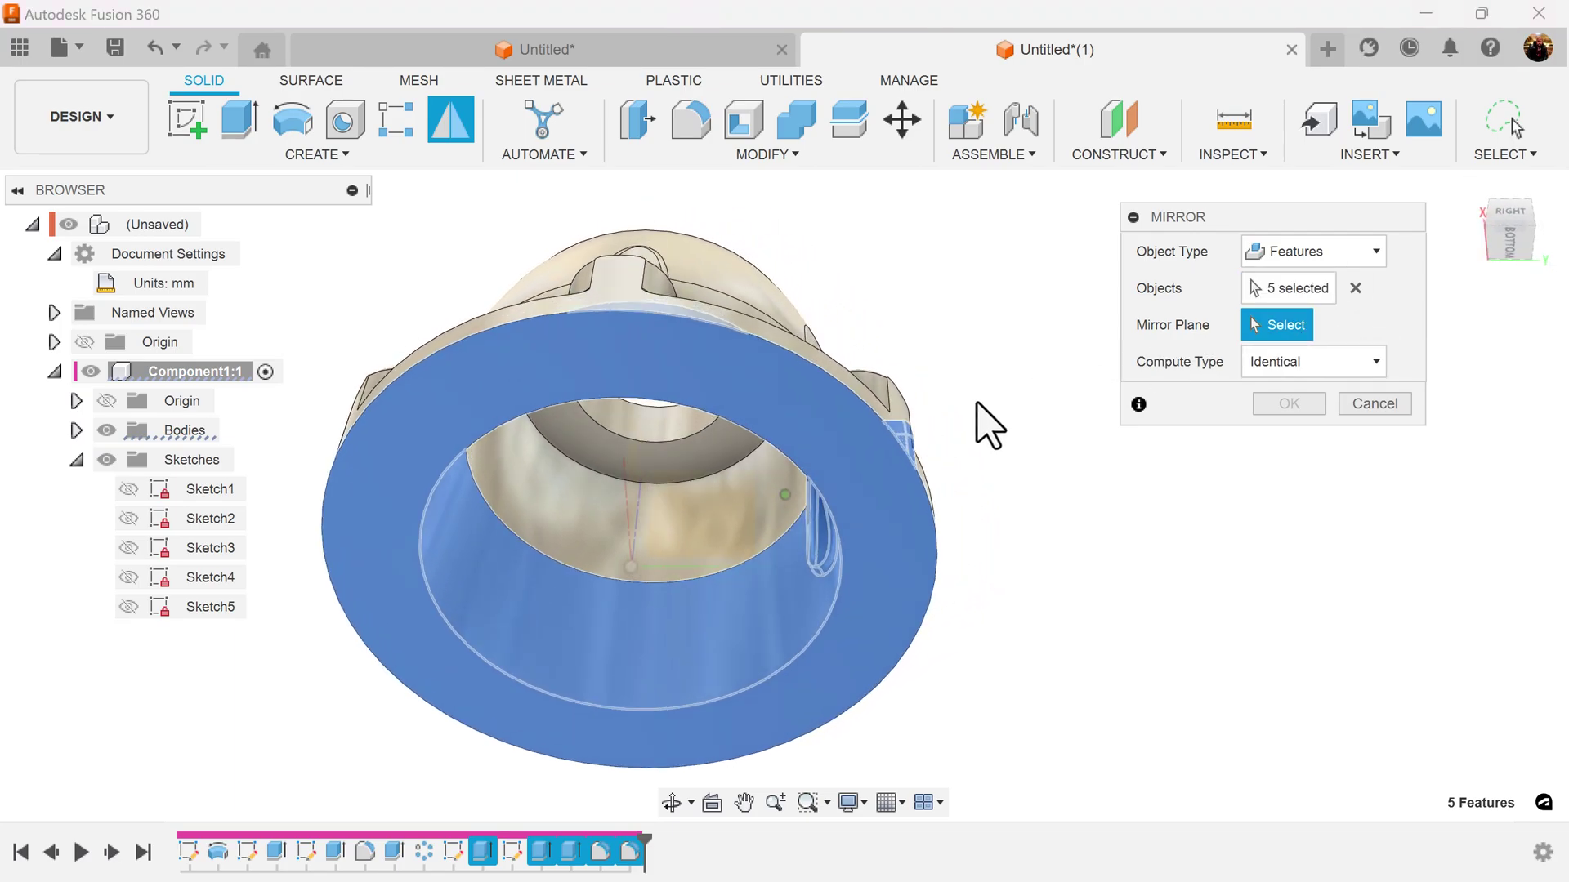
left_click(596, 467)
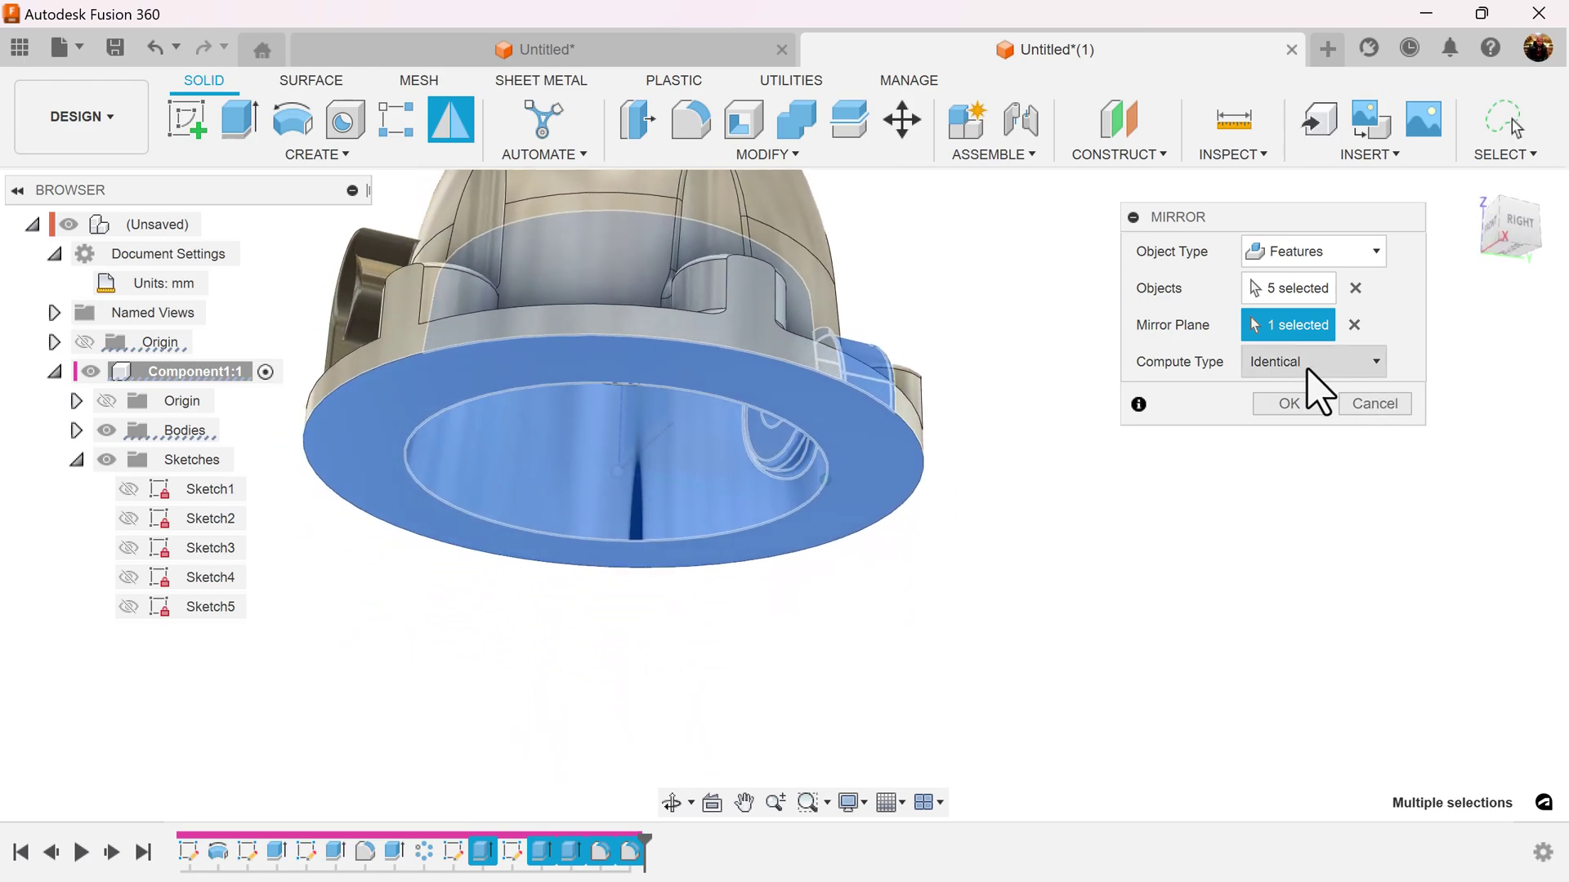
left_click(1293, 413)
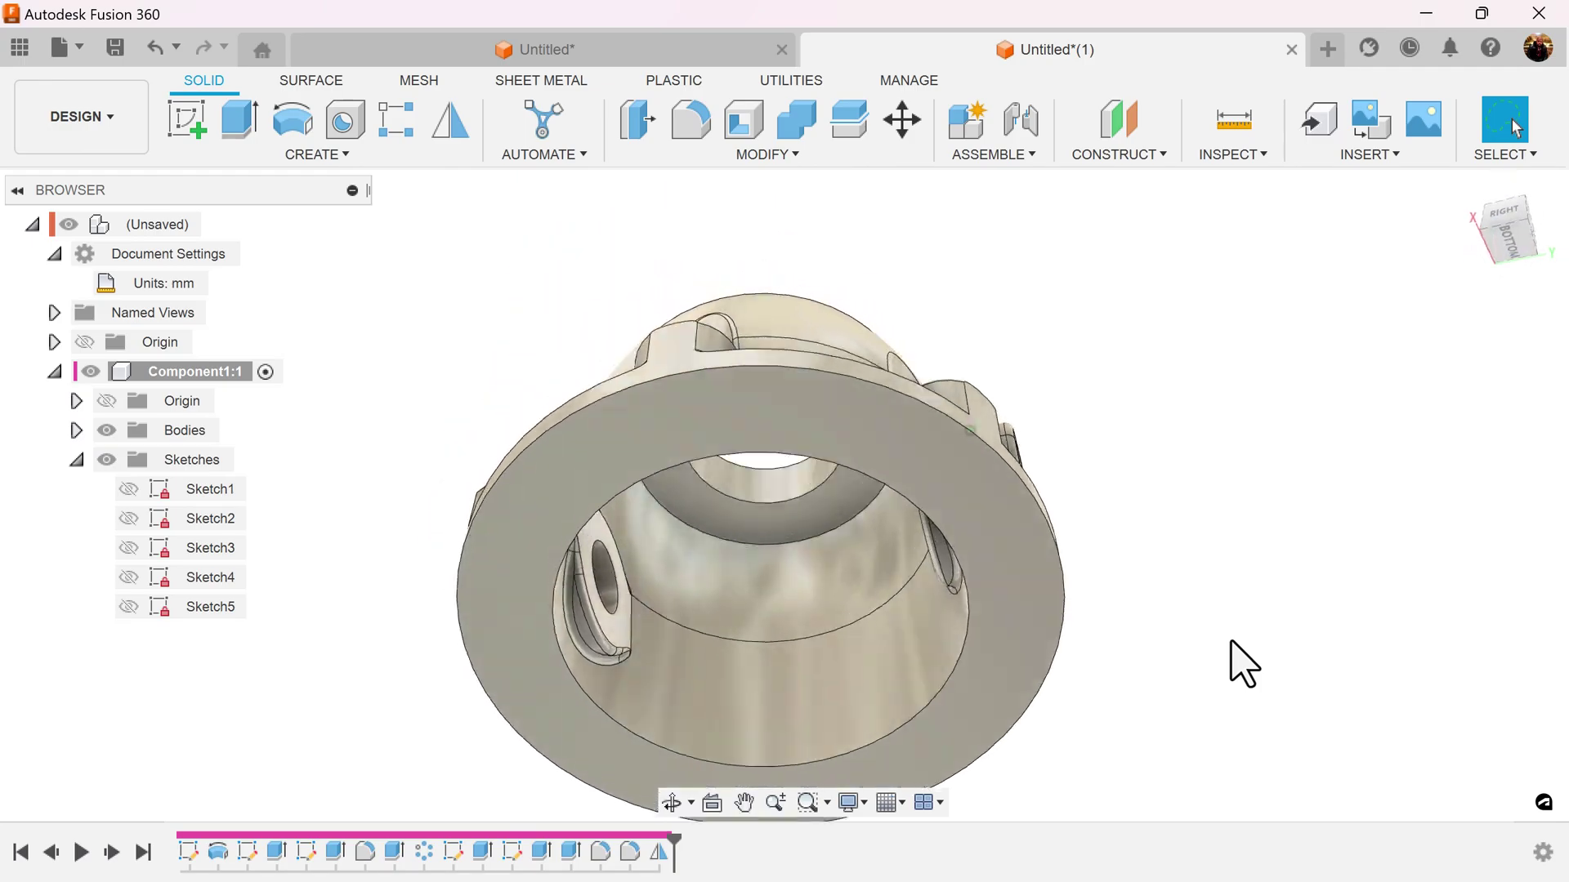
Step: Start a sketch on the flange's underside and draw a circle of about 124 mm diameter centred on the origin
left_click(198, 124)
left_click(832, 299)
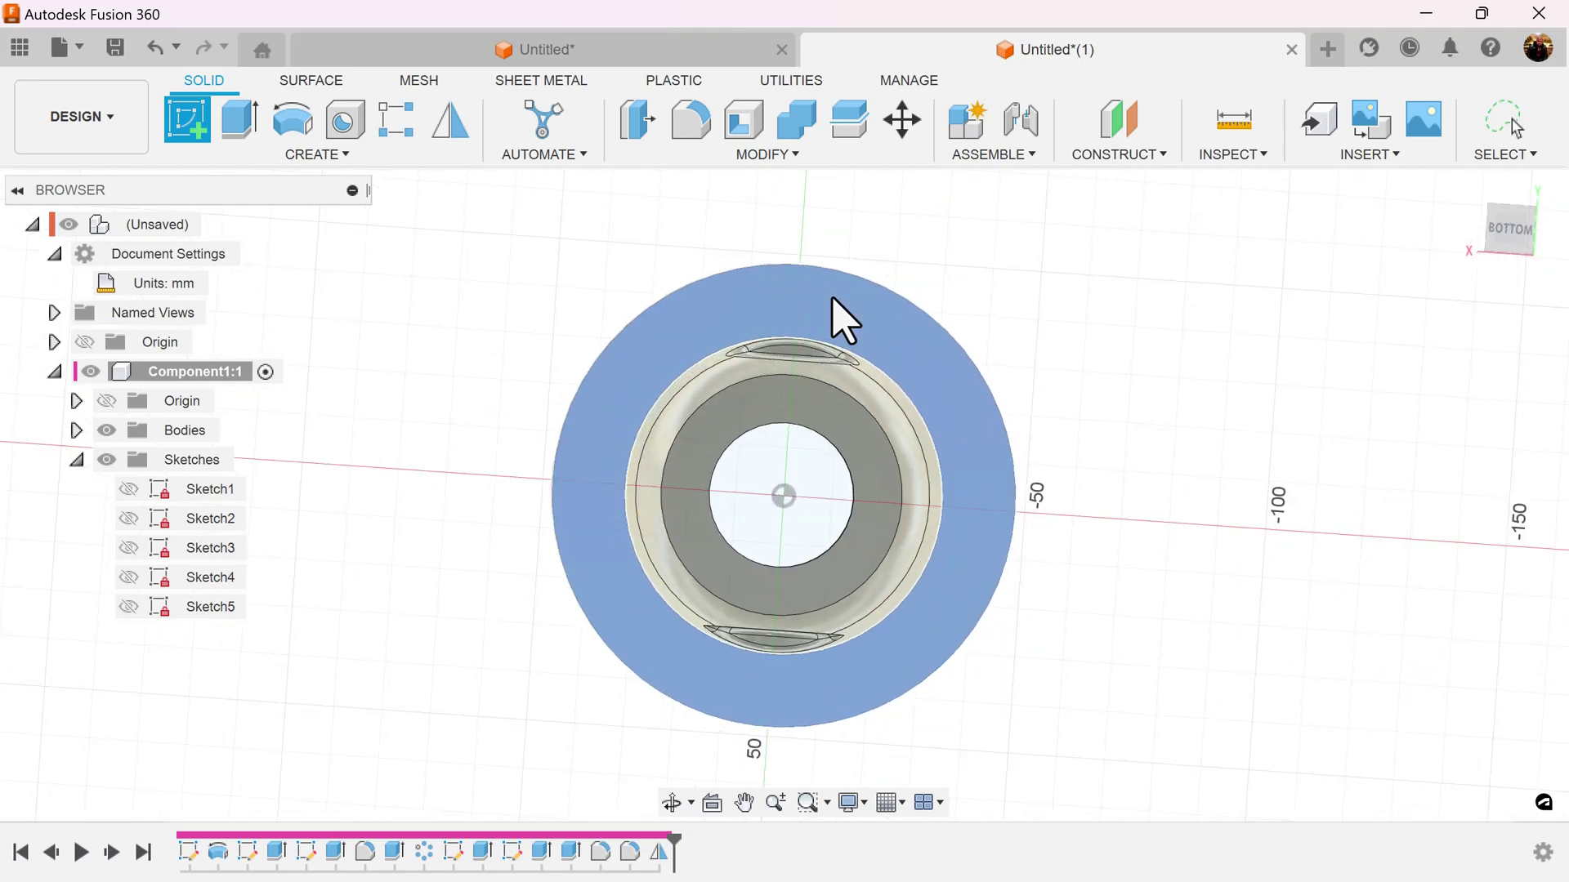
scroll(1042, 355, "up", 2)
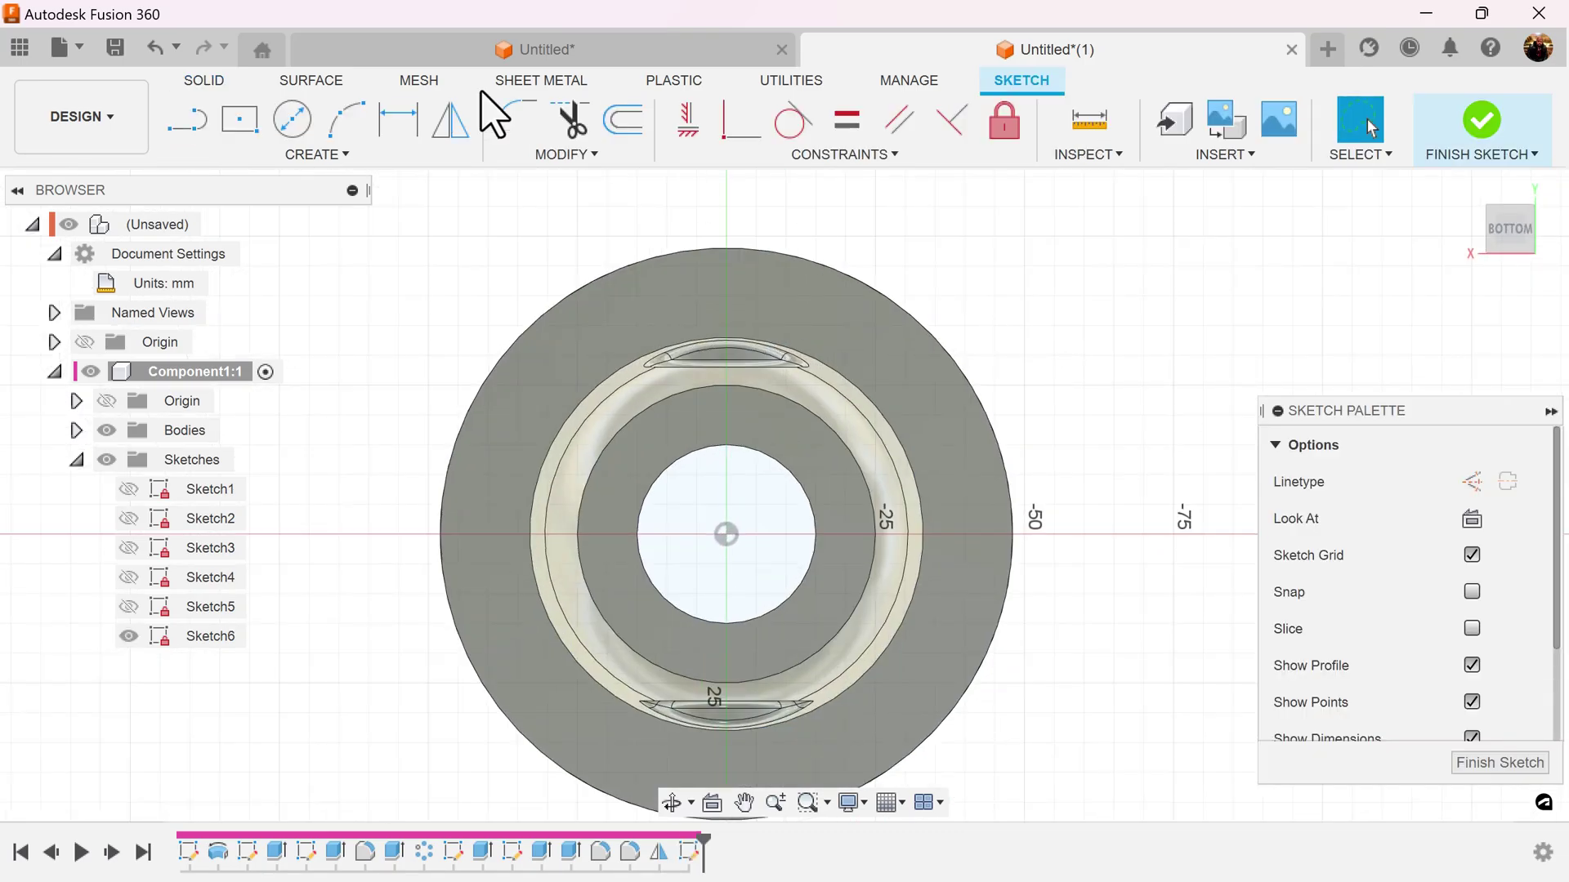
left_click(293, 120)
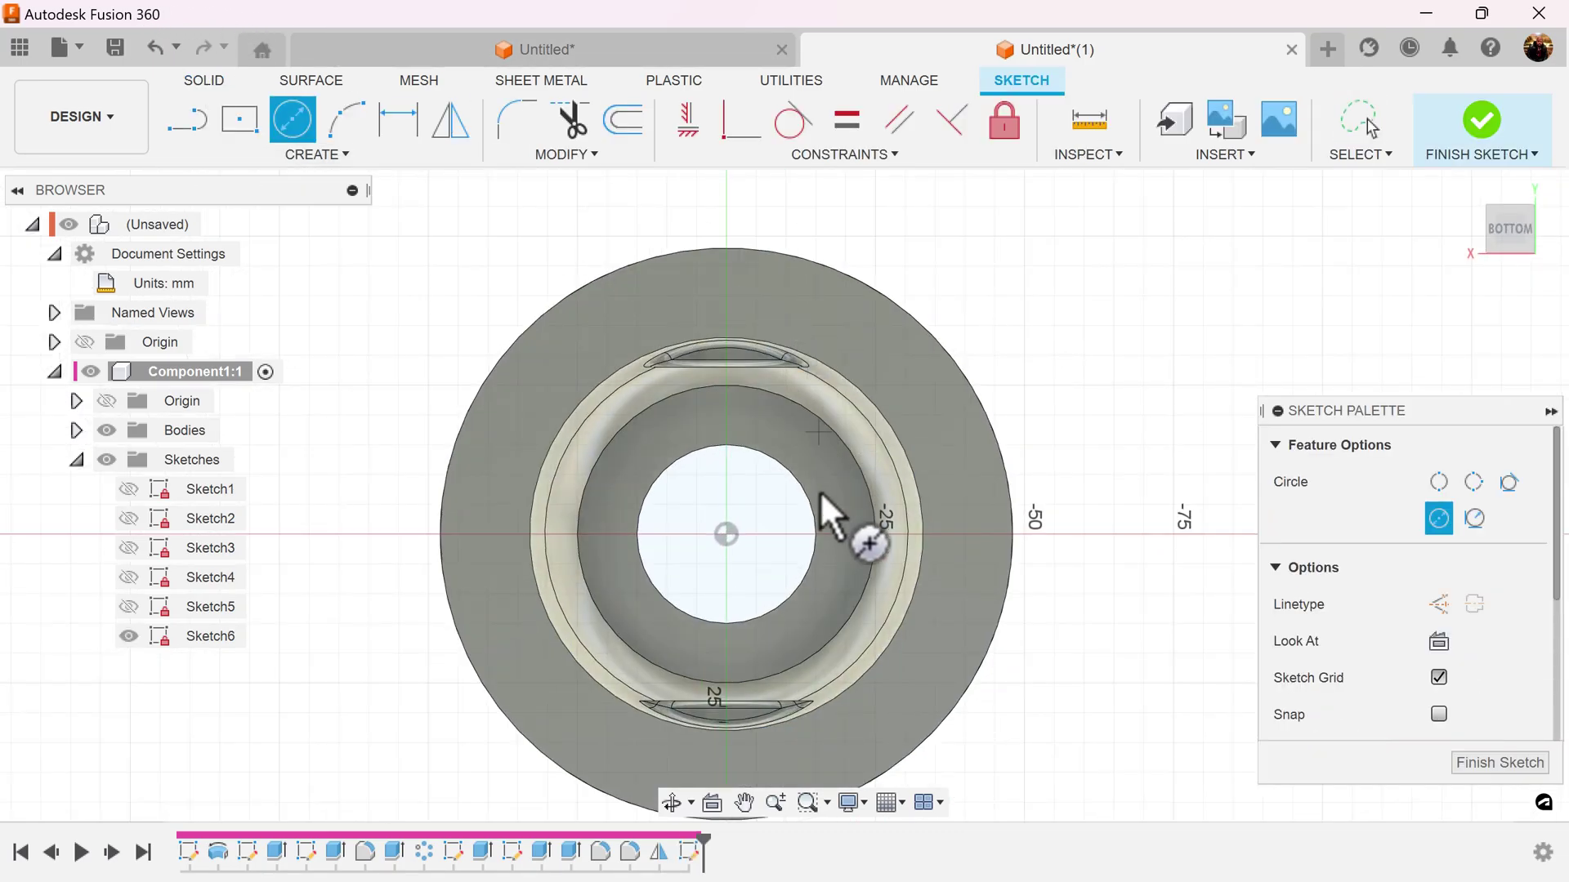
left_click(725, 535)
left_click(1076, 410)
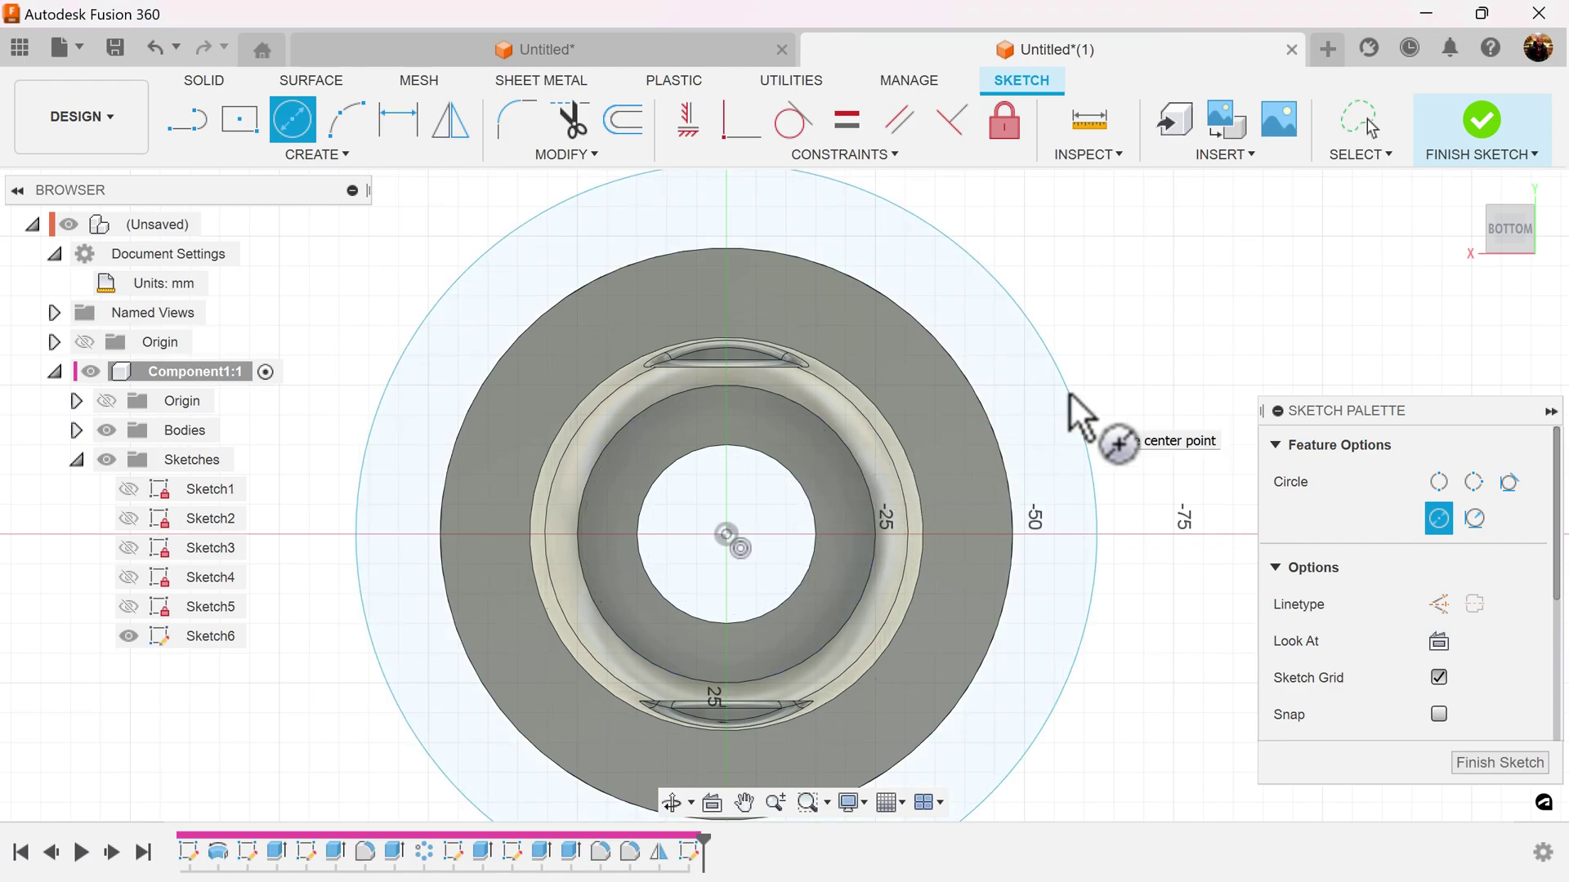
Step: Dimension the circle 1.5 mm outside the cavity's rim edge and finish the sketch
left_click(398, 120)
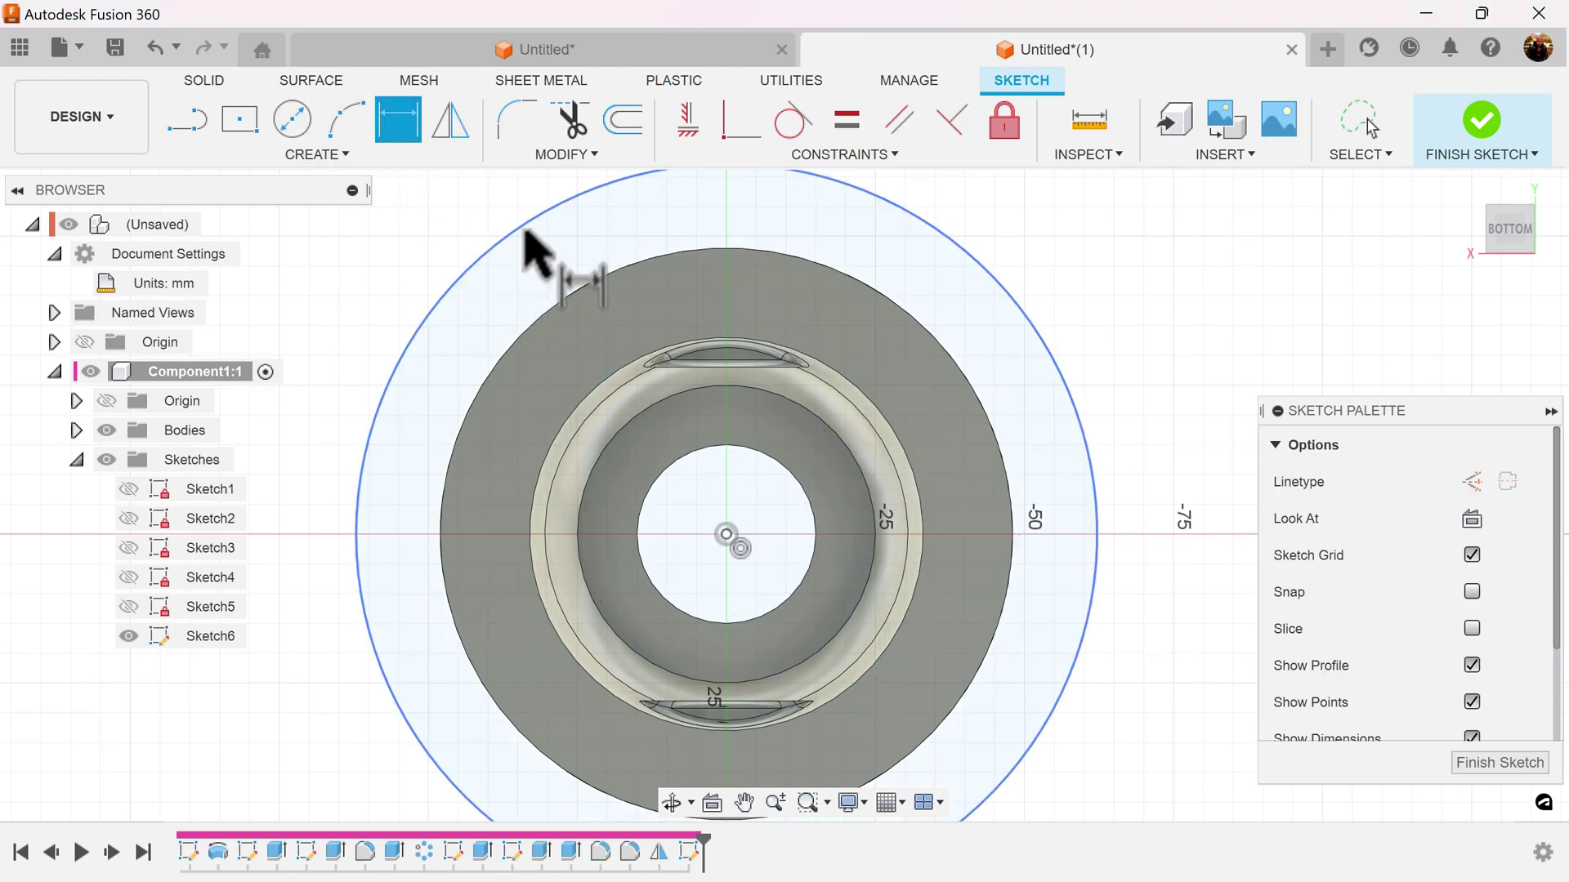
left_click(524, 226)
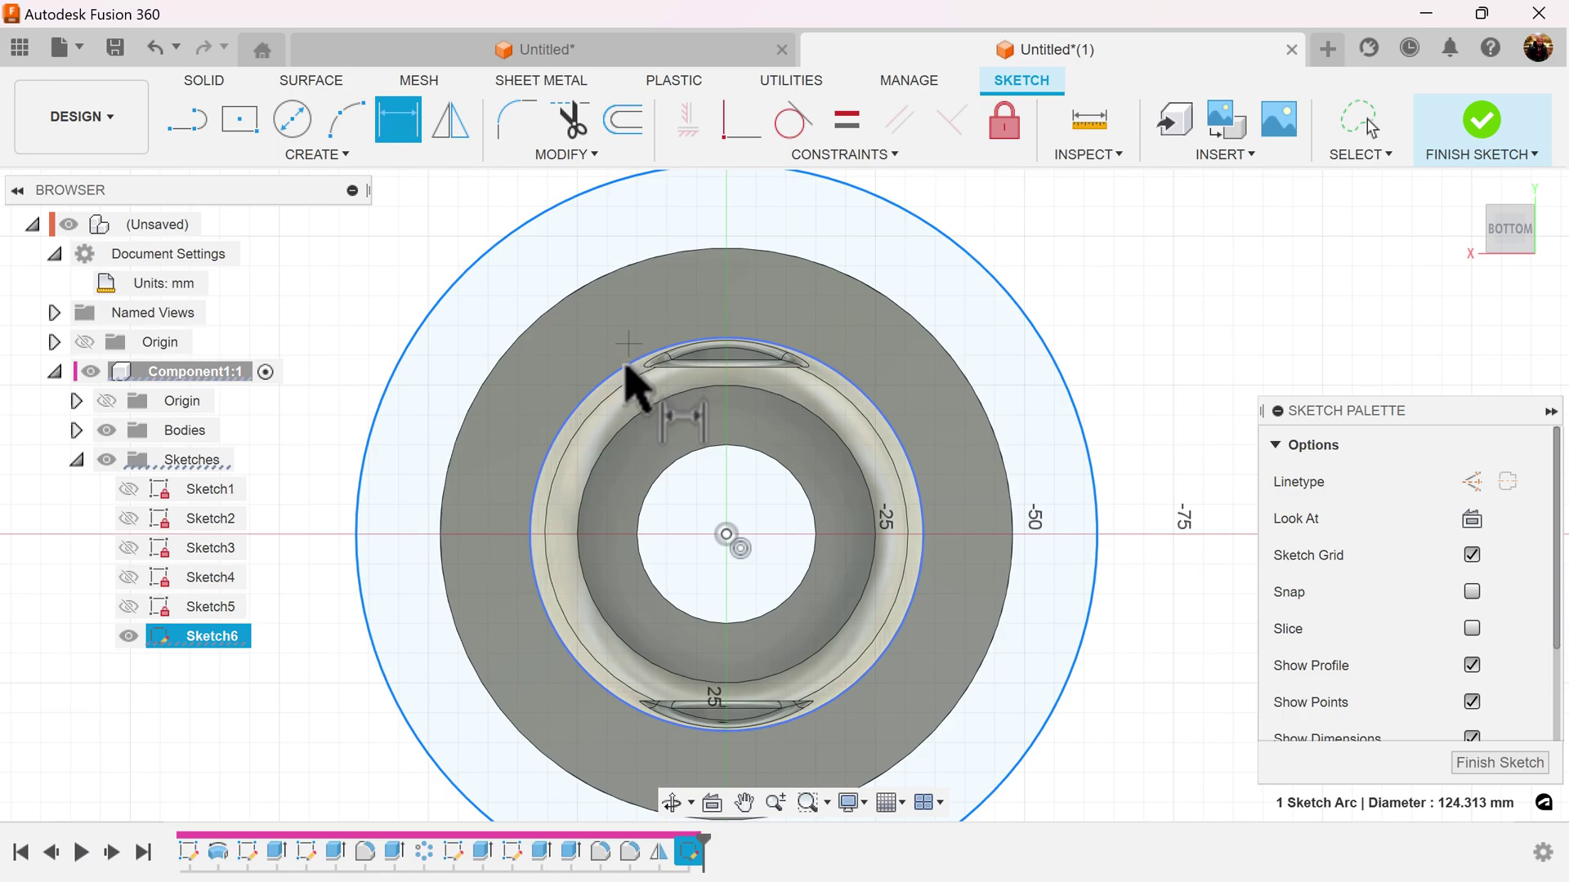
left_click(626, 369)
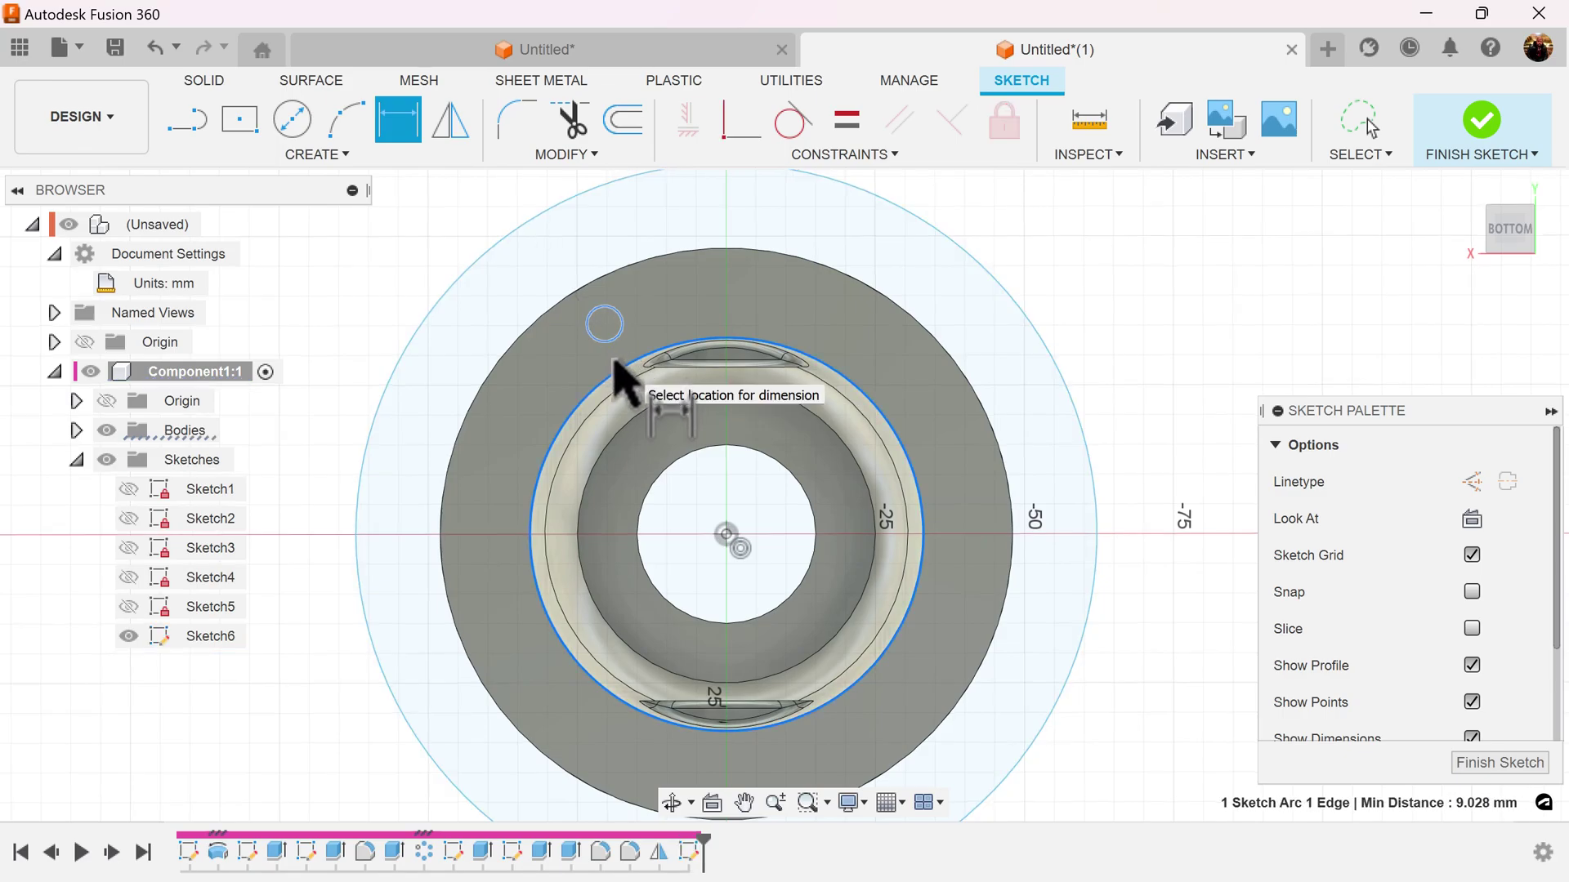
left_click(619, 368)
left_click(606, 365)
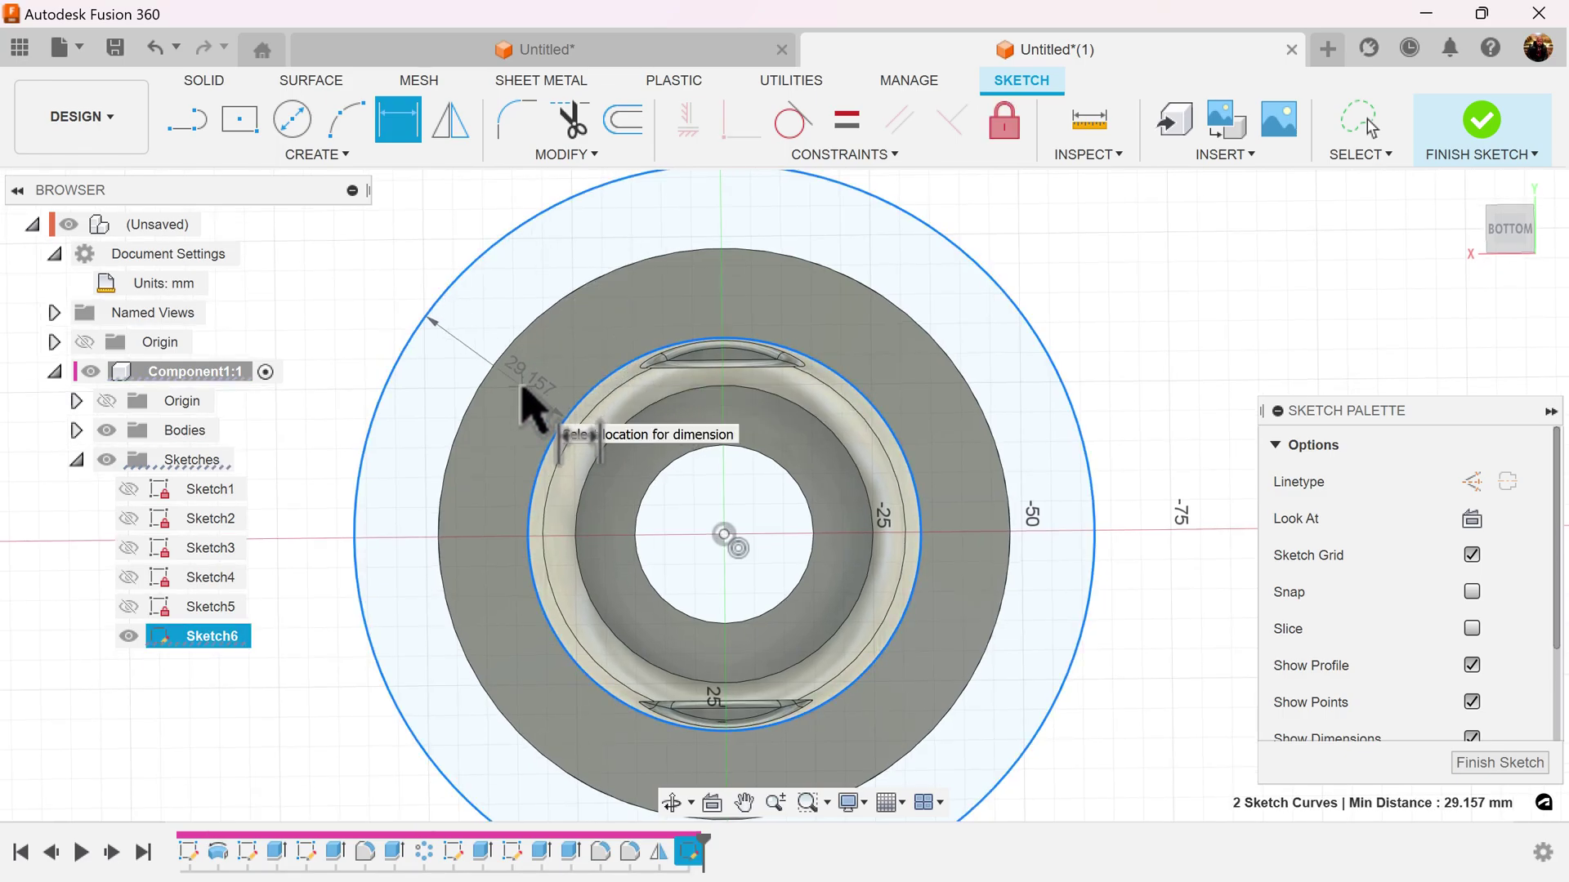
left_click(517, 389)
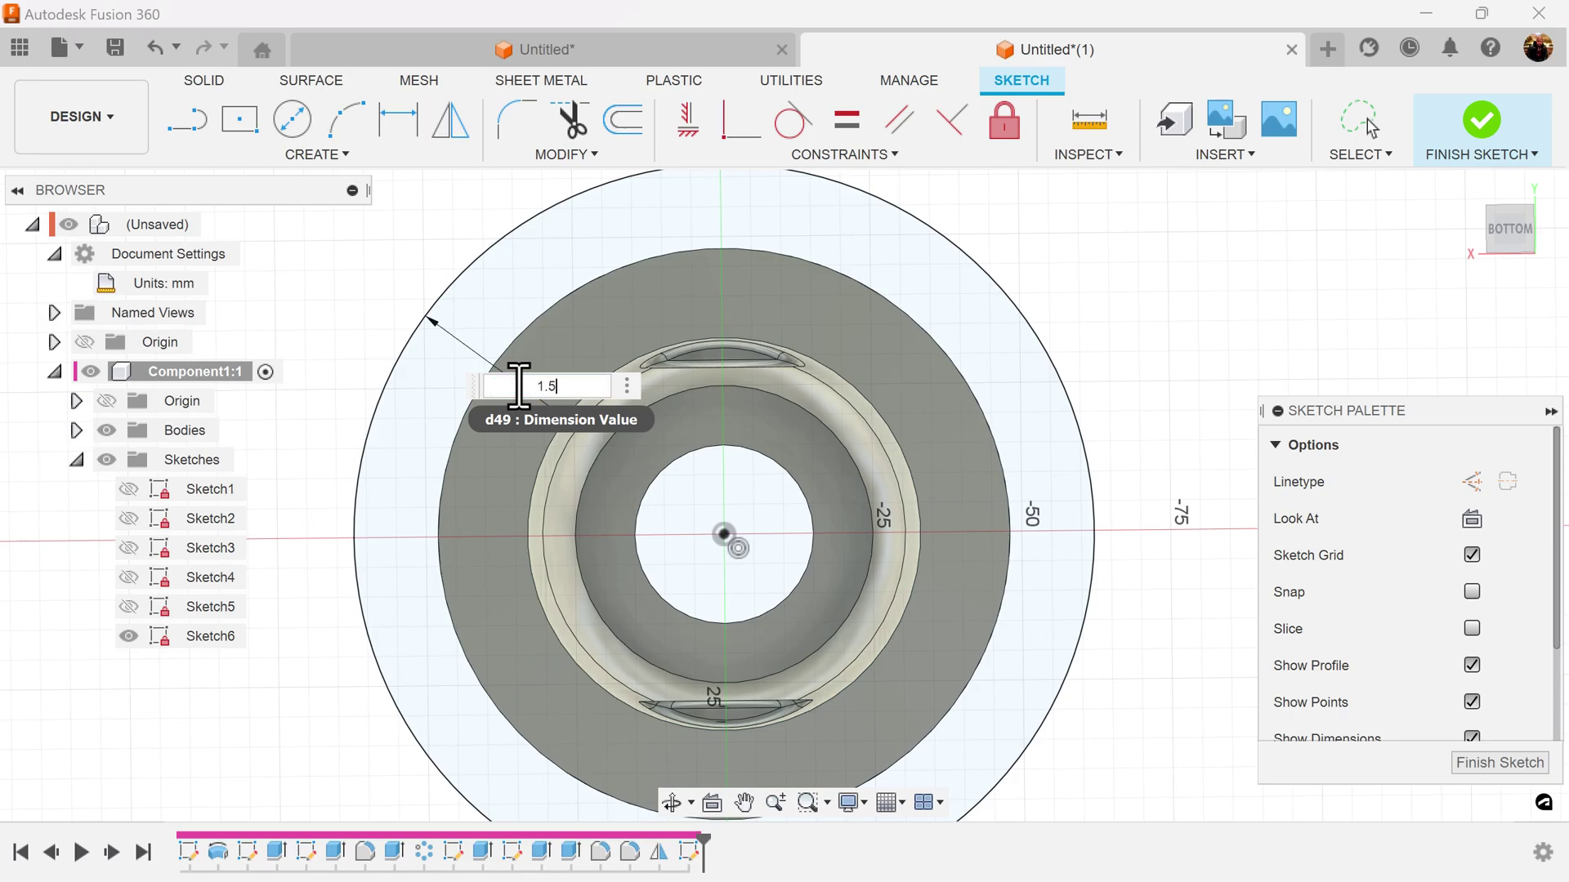
type("1.5")
key("Return")
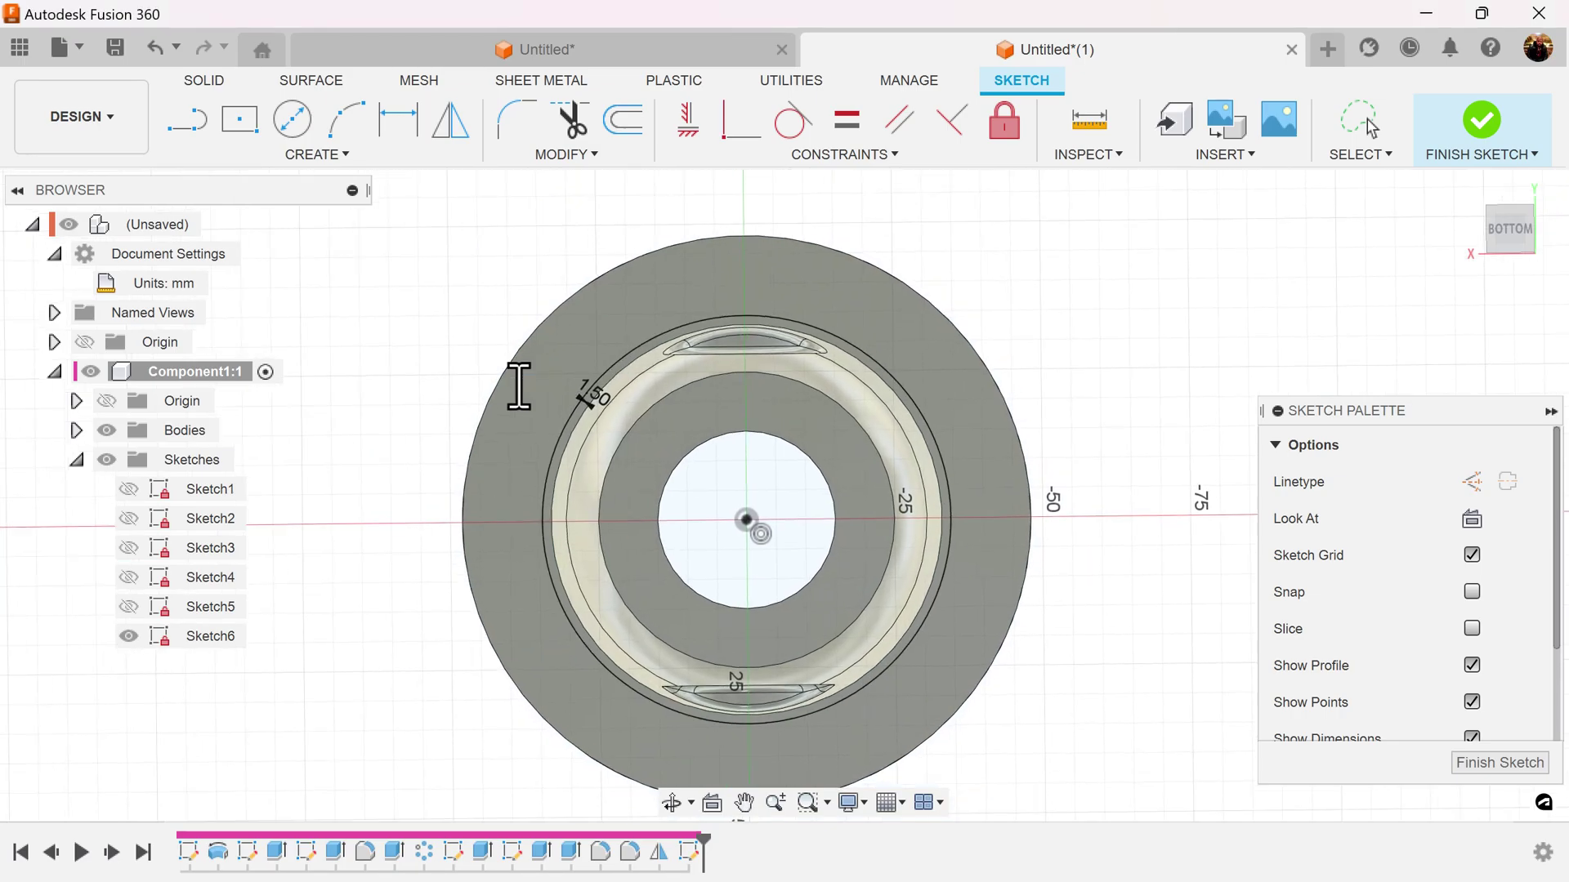
left_click(1490, 768)
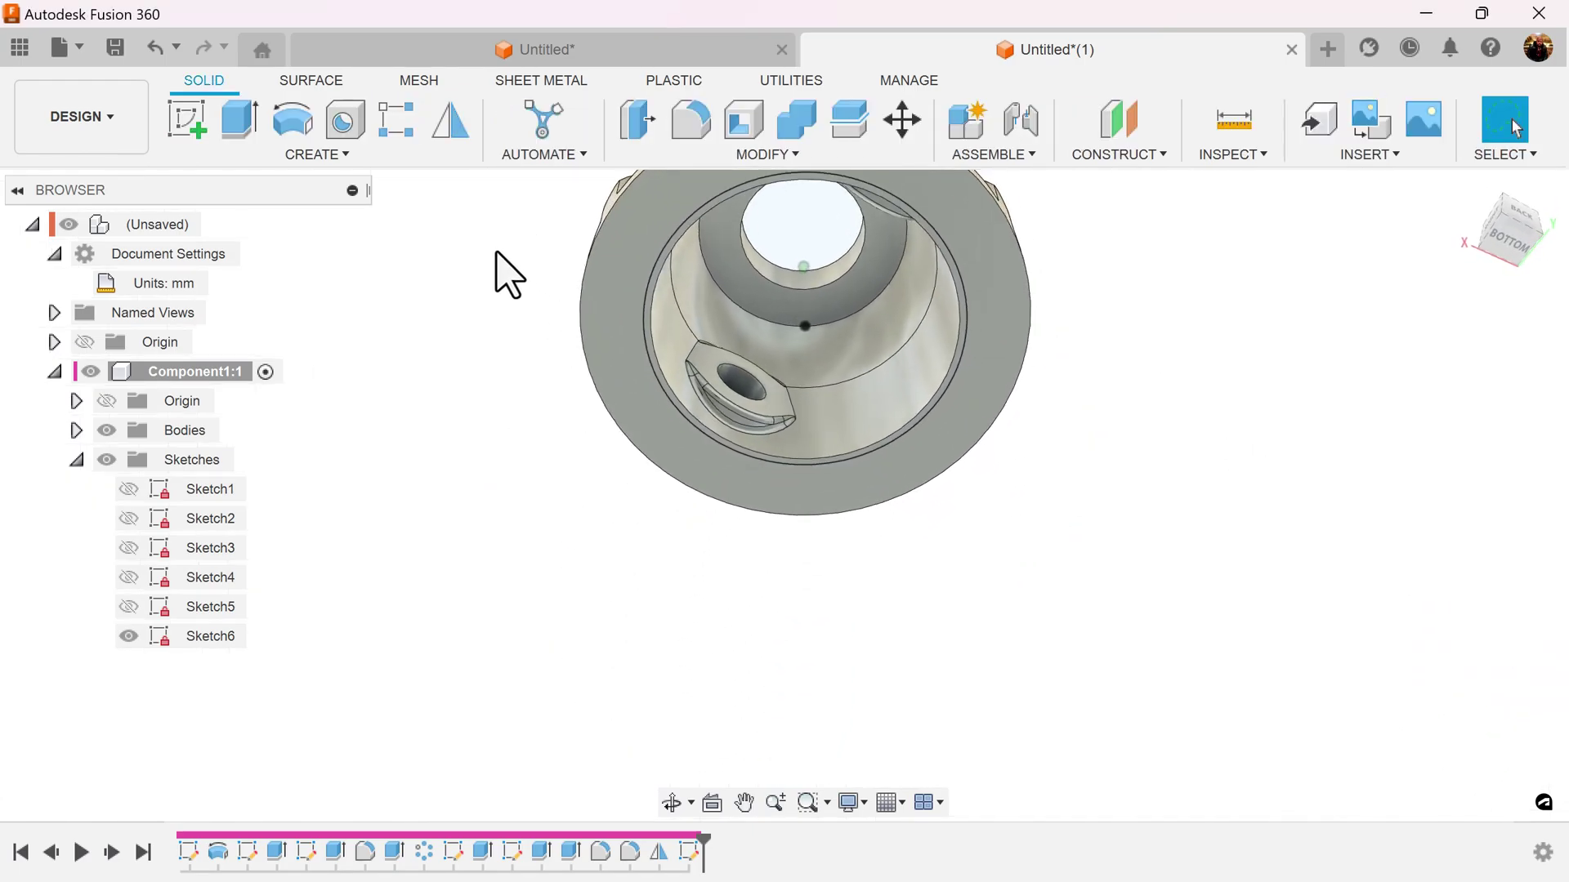
Step: Extrude both profiles inside the new circle by -5 mm as a cut into the flange's underside
left_click(237, 121)
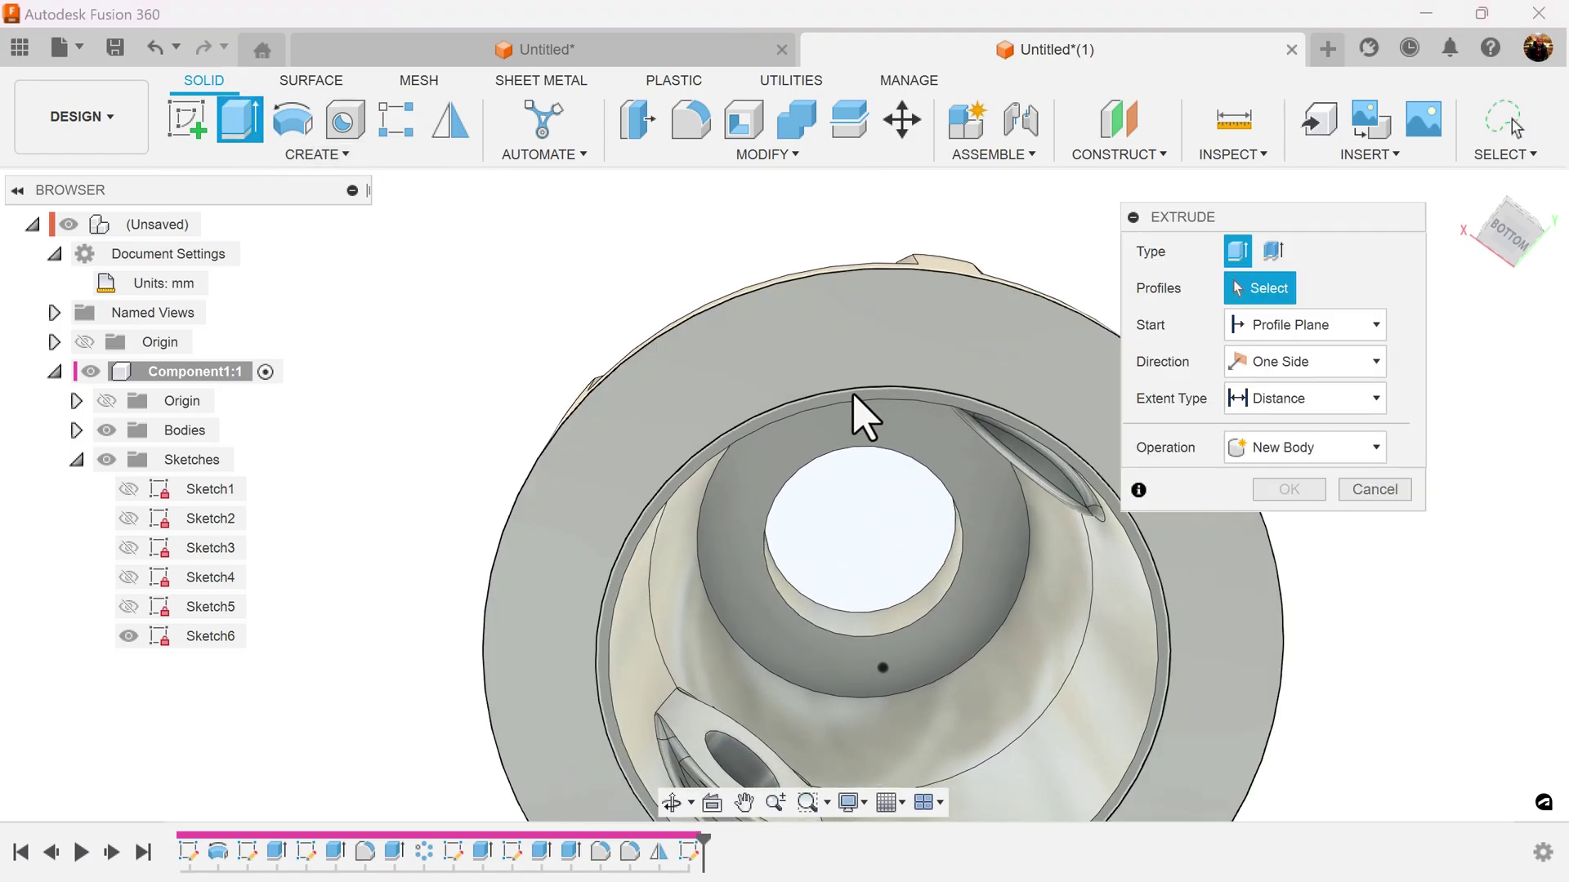
left_click(891, 415)
left_click(939, 486)
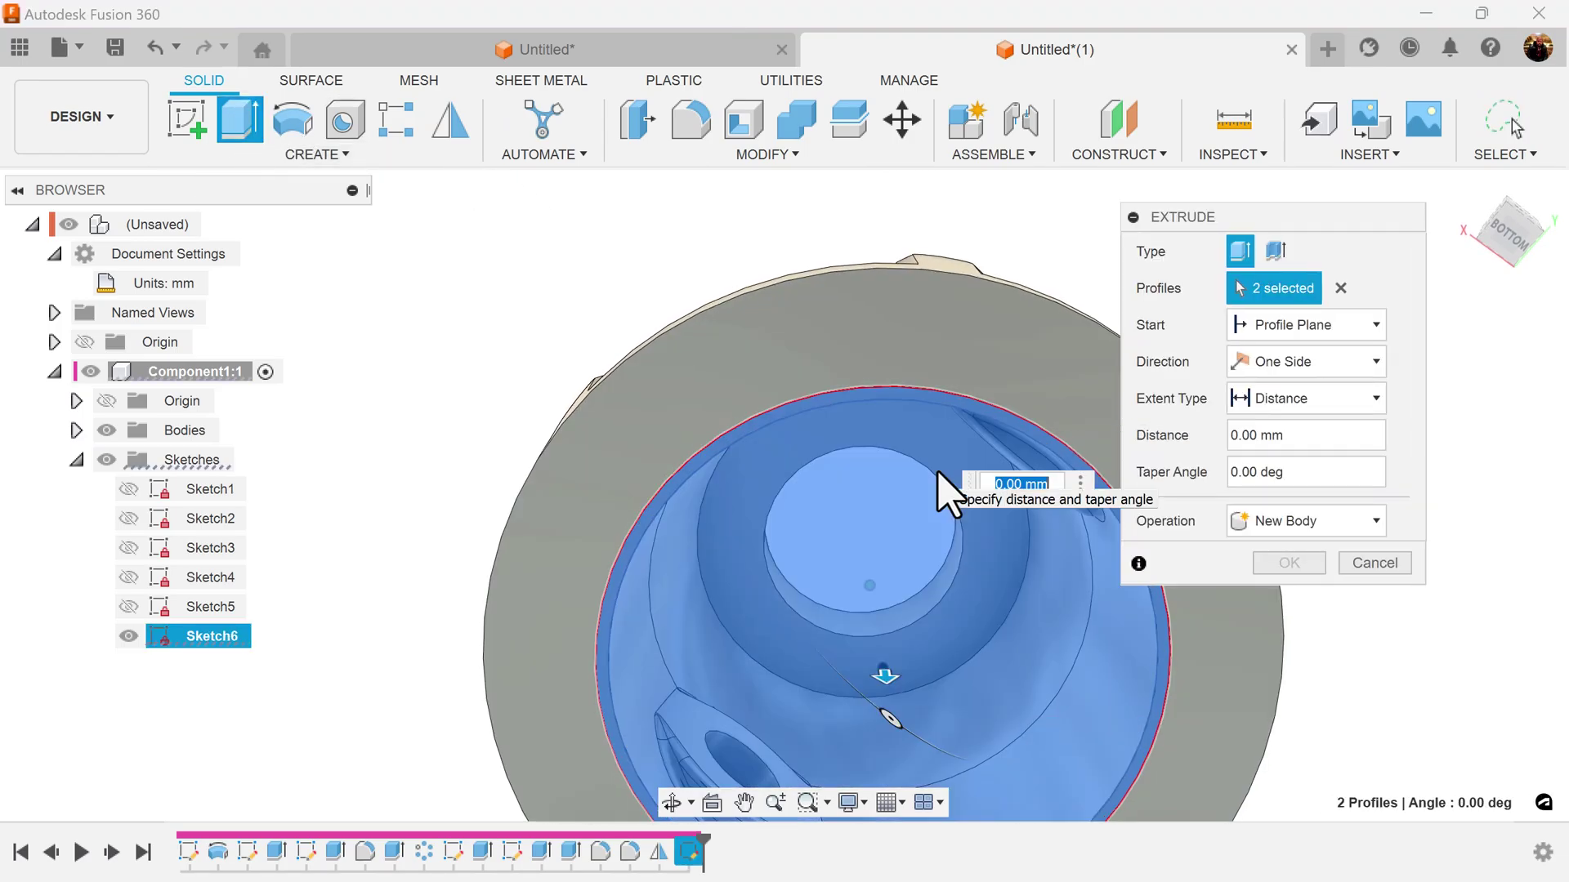
scroll(944, 484, "down", 3)
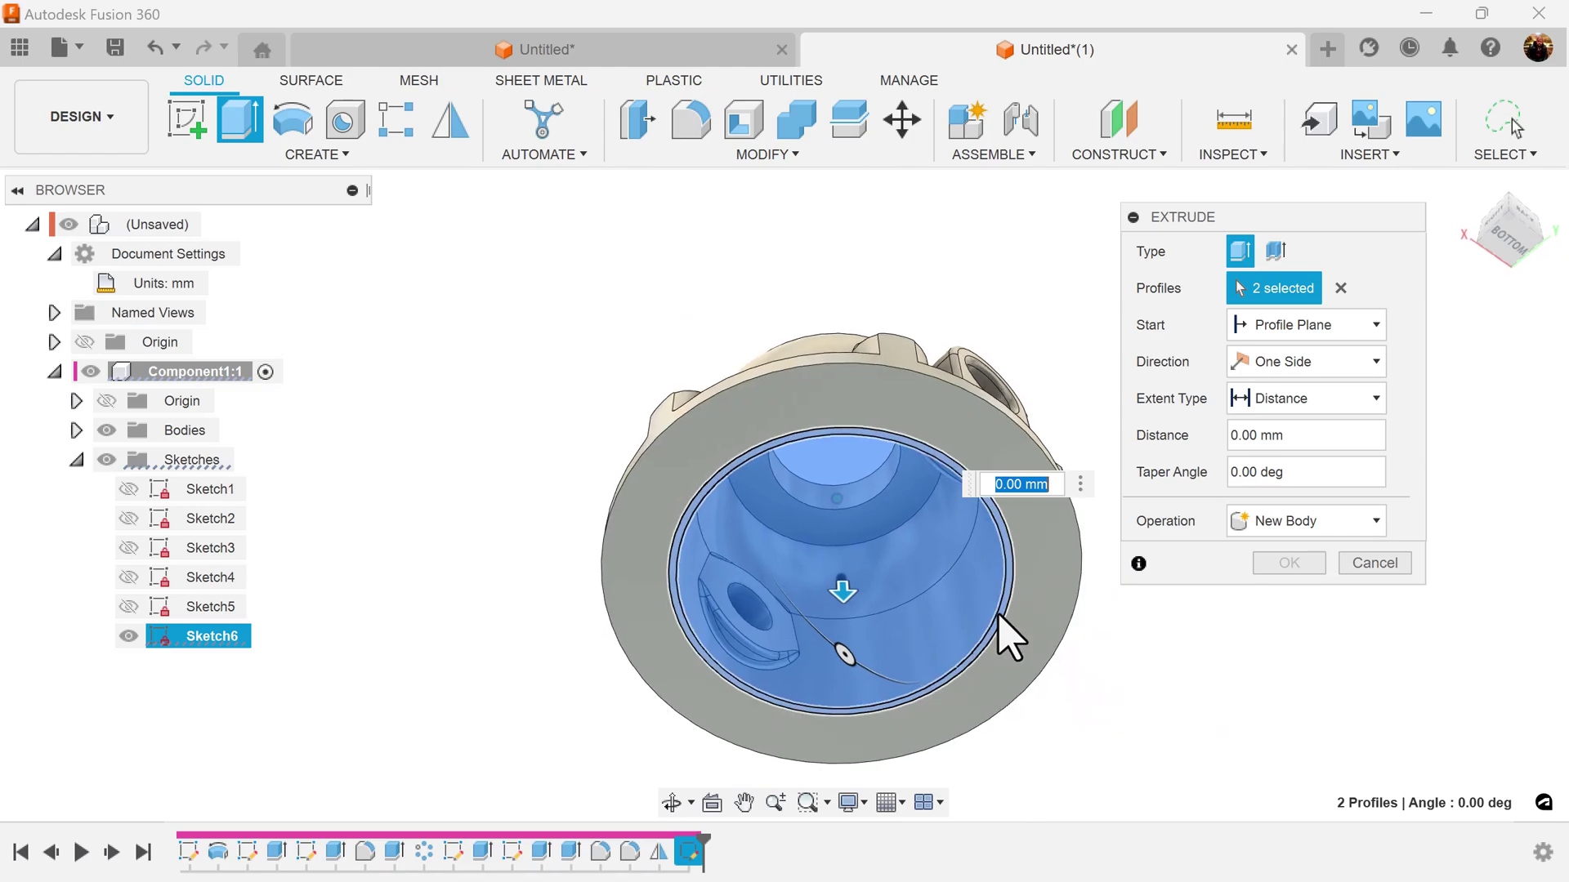
type("-5")
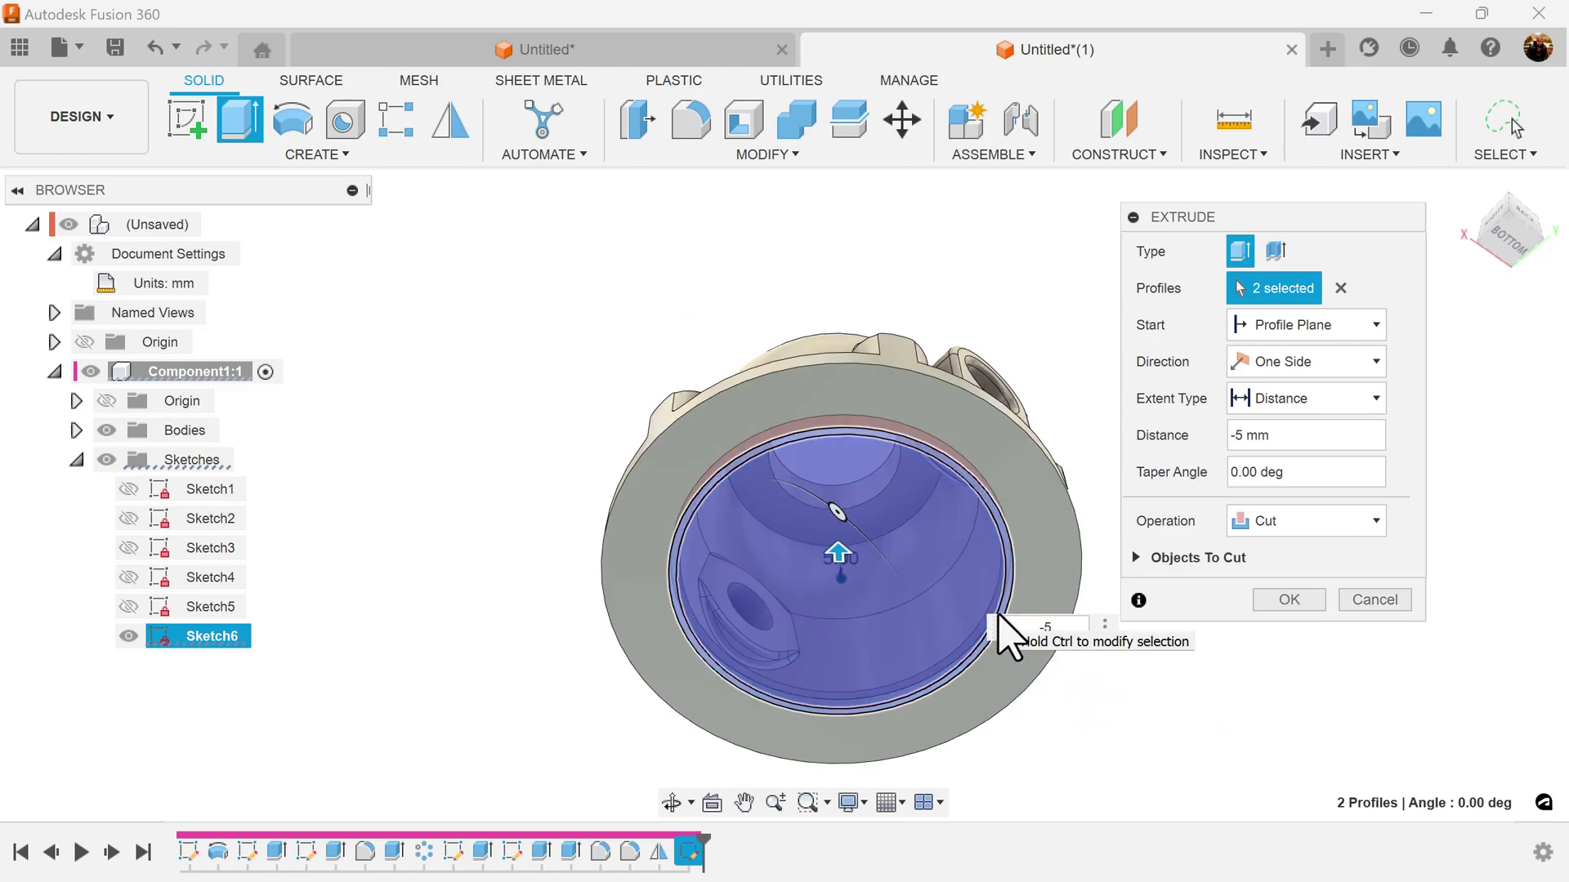
left_click(1291, 599)
Step: Fillet the dome's upper outer edge and the top face of the collar with a 1.5 mm radius
middle_click_drag(1294, 615, 1457, 409, "shift")
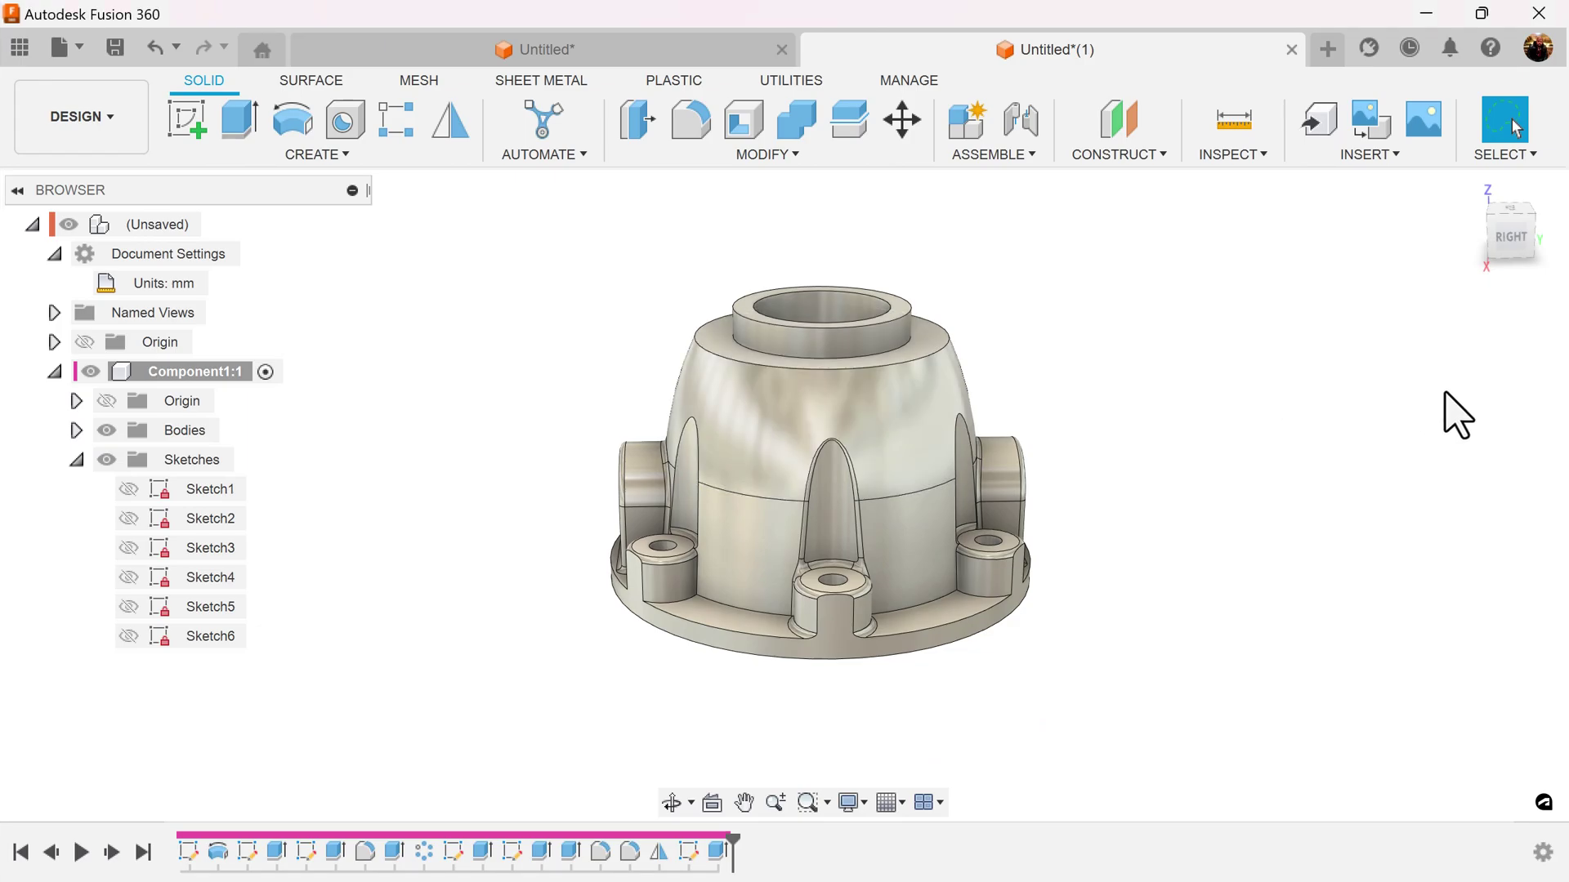
left_click(694, 123)
middle_click_drag(820, 278, 839, 314, "shift")
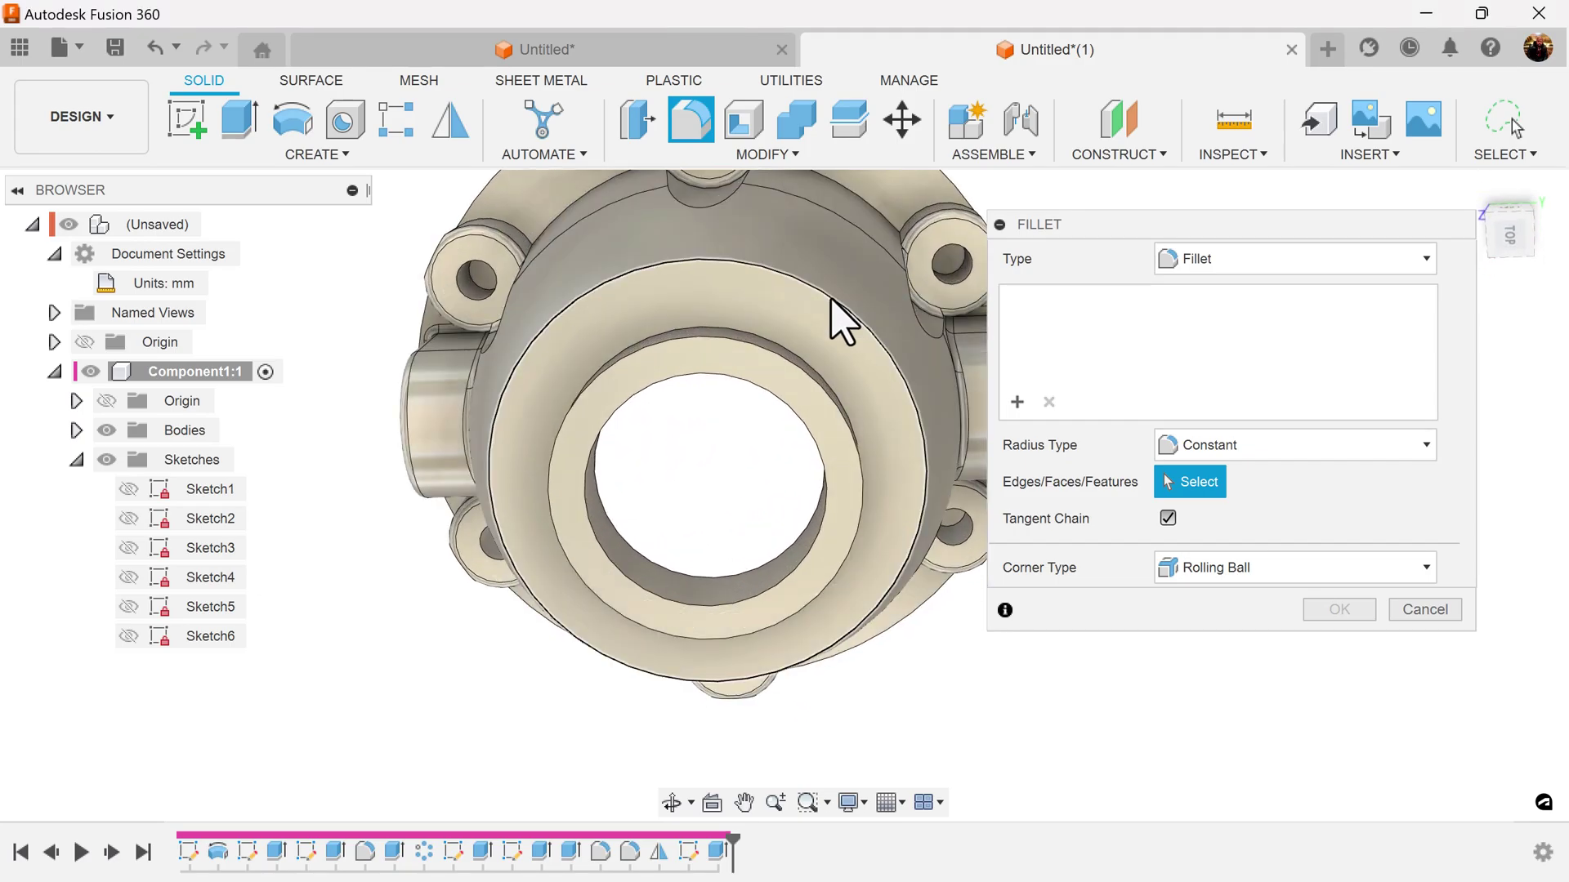
left_click(831, 299)
middle_click_drag(792, 385, 768, 343, "shift")
left_click(762, 348)
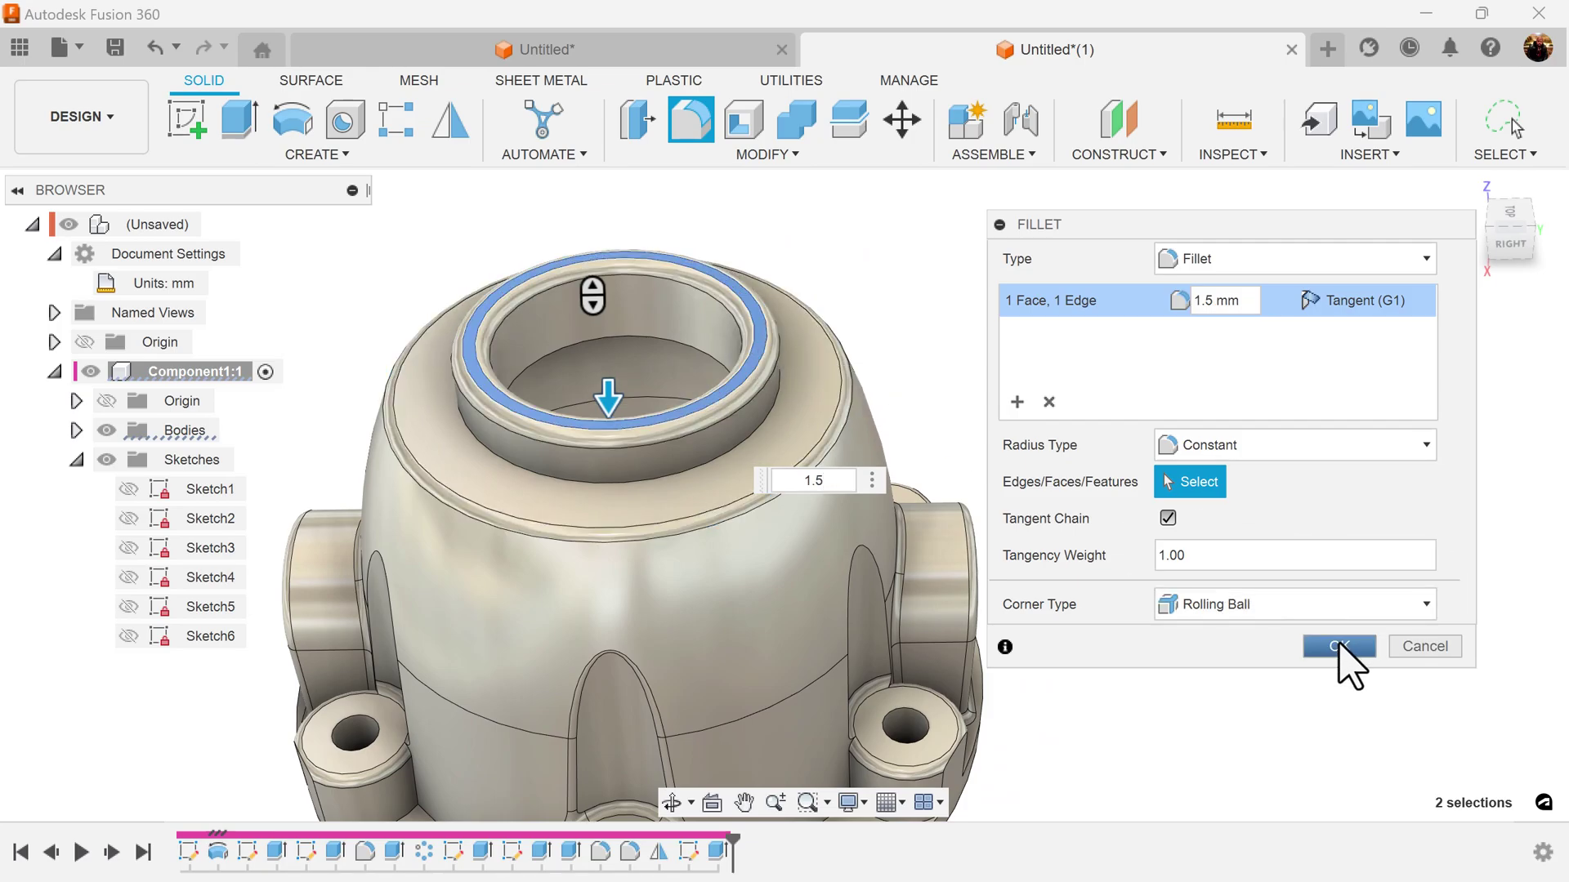
left_click(1340, 647)
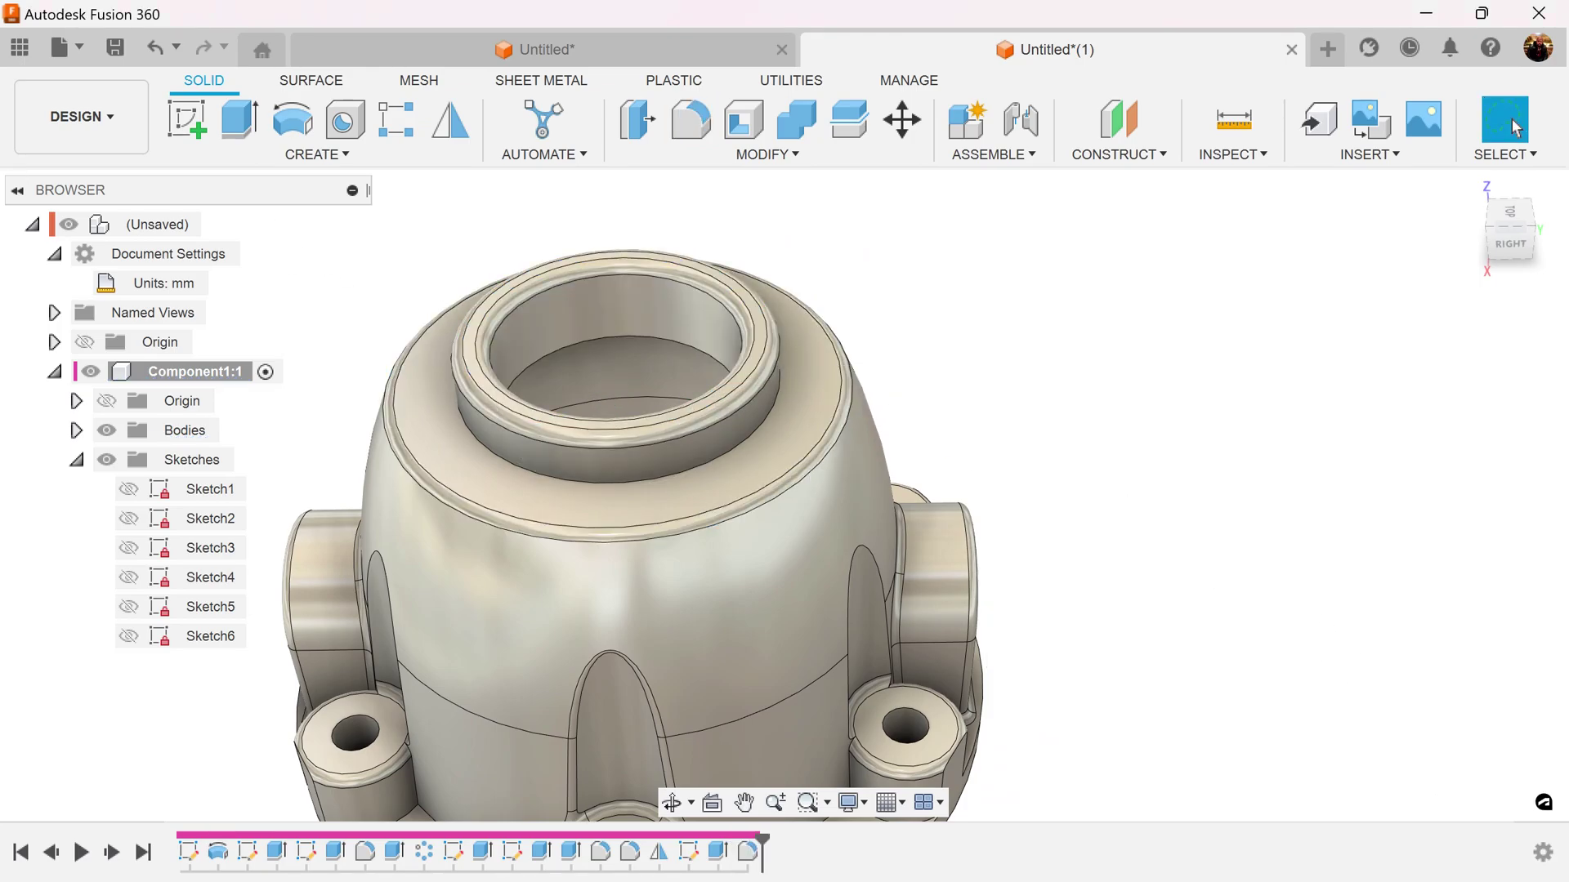
Step: Start a fillet with tangent chain on and select the flange's upper outer edge around the front boss
left_click(692, 120)
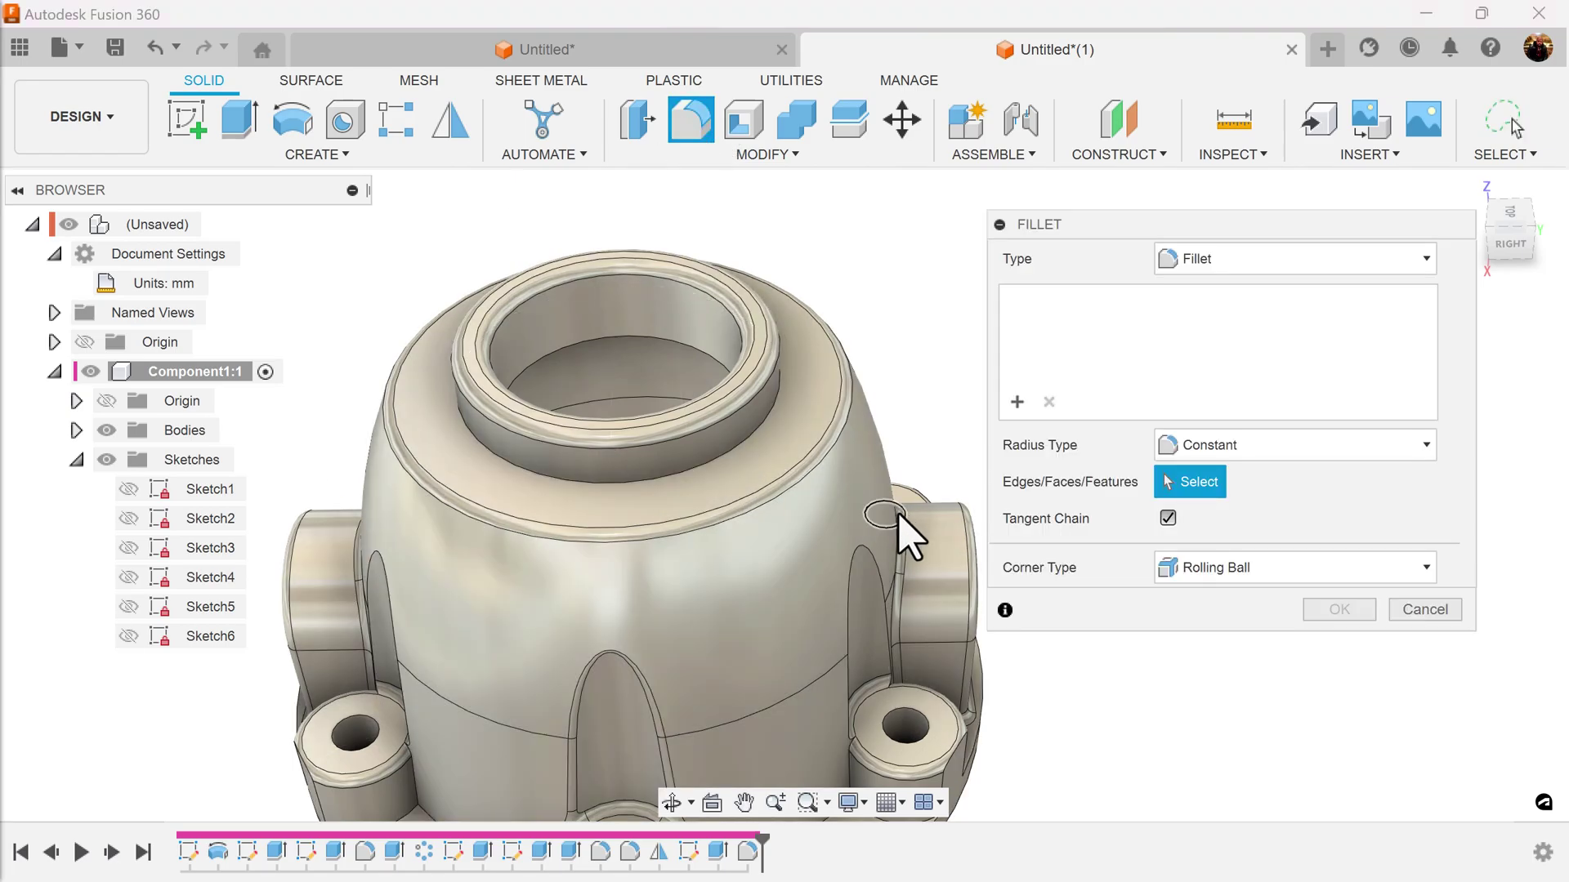
scroll(1256, 740, "down", 5)
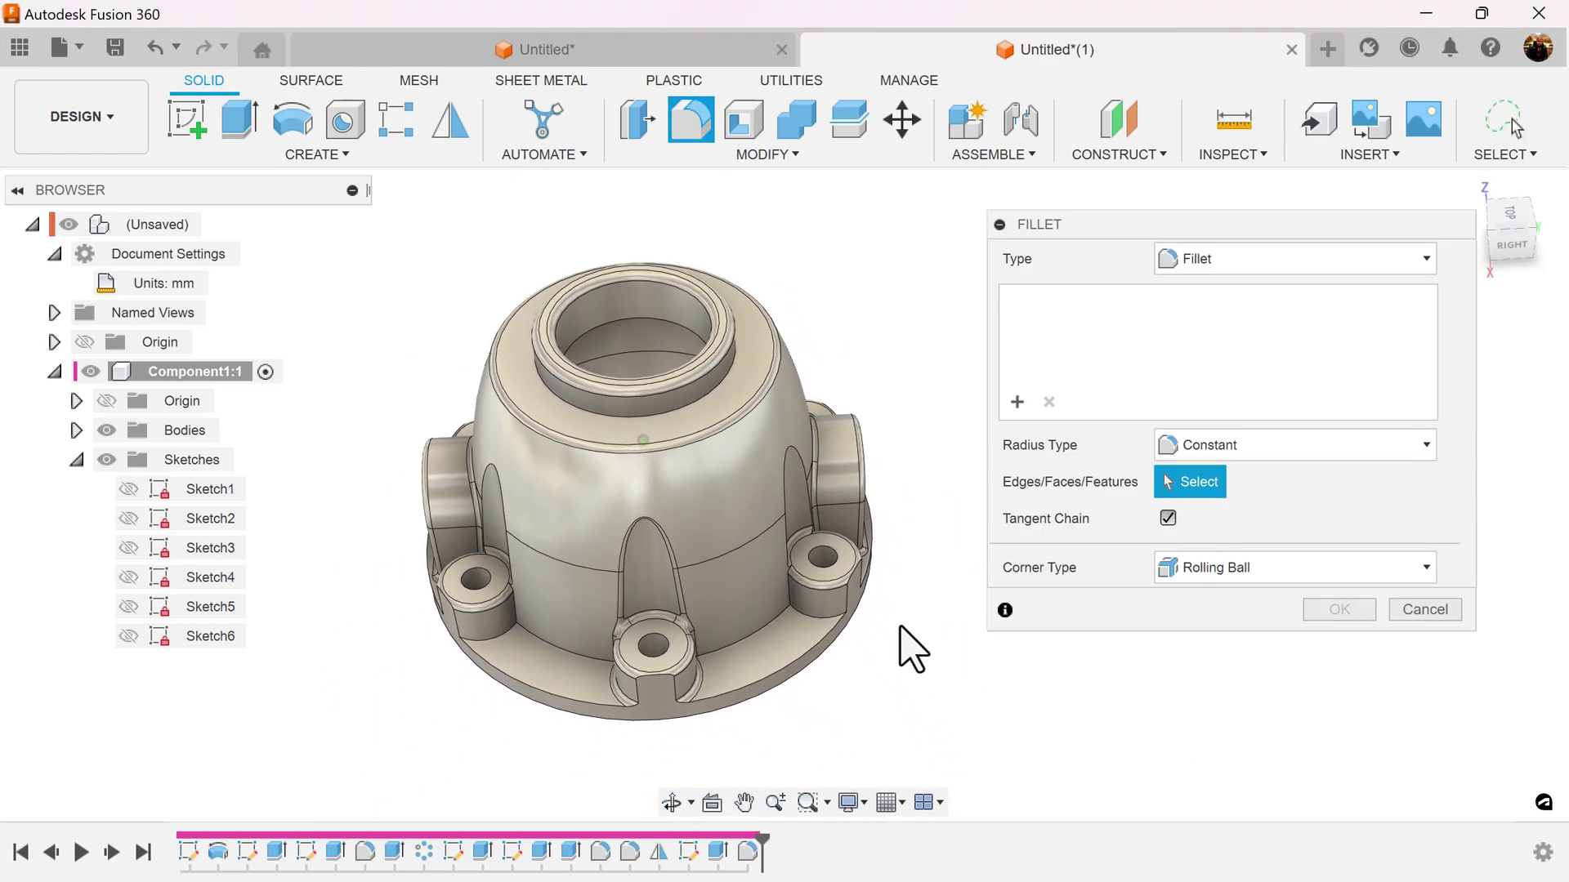
middle_click_drag(904, 648, 809, 678, "shift")
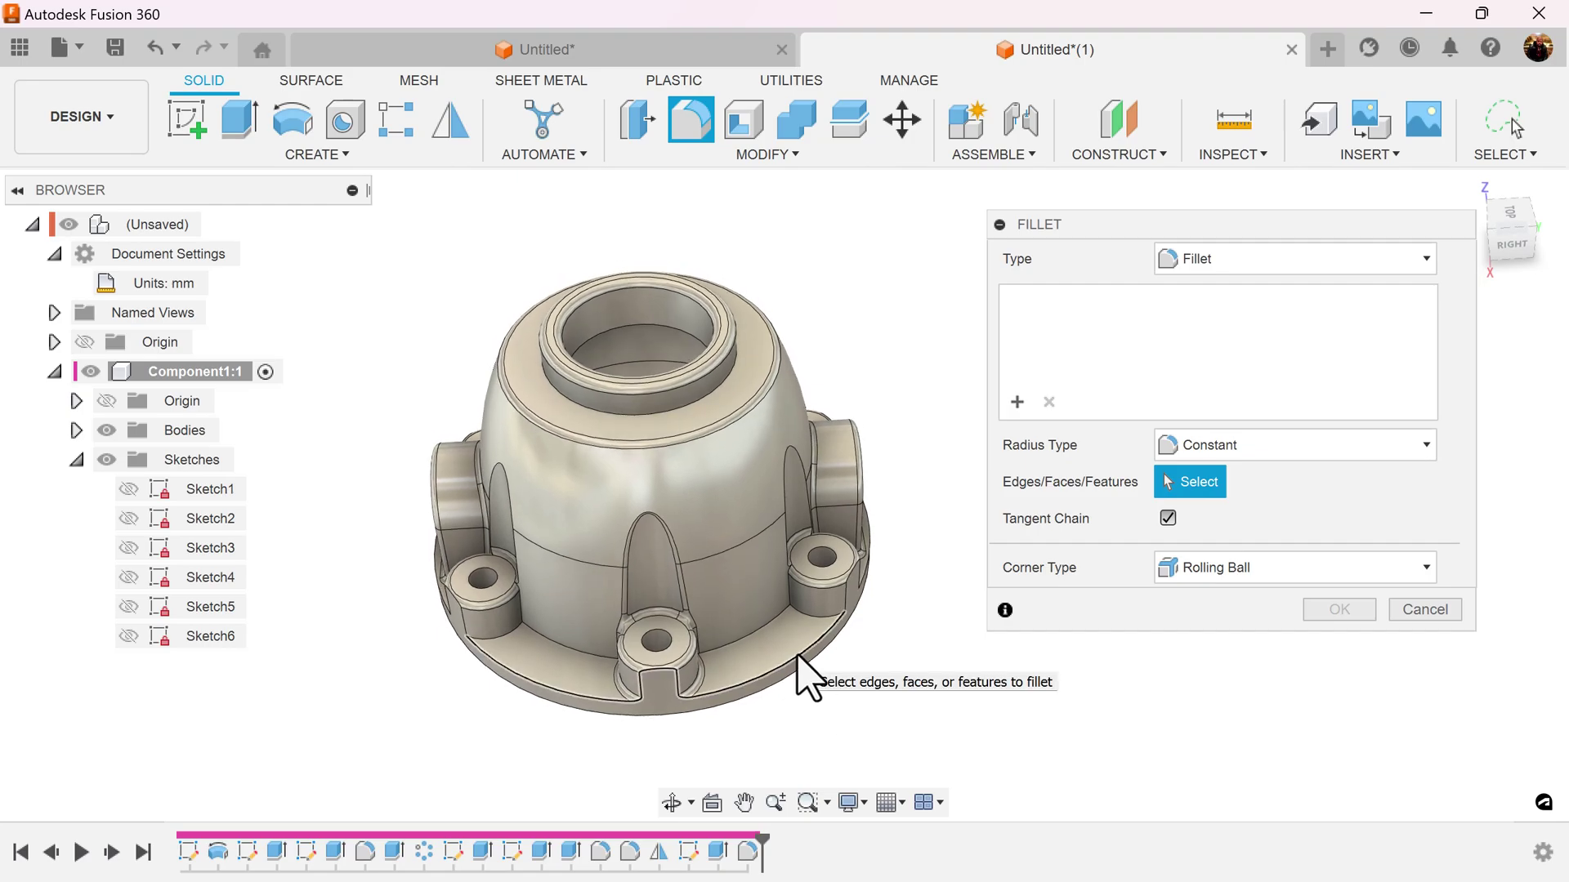
left_click(809, 678)
middle_click_drag(812, 676, 768, 600, "shift")
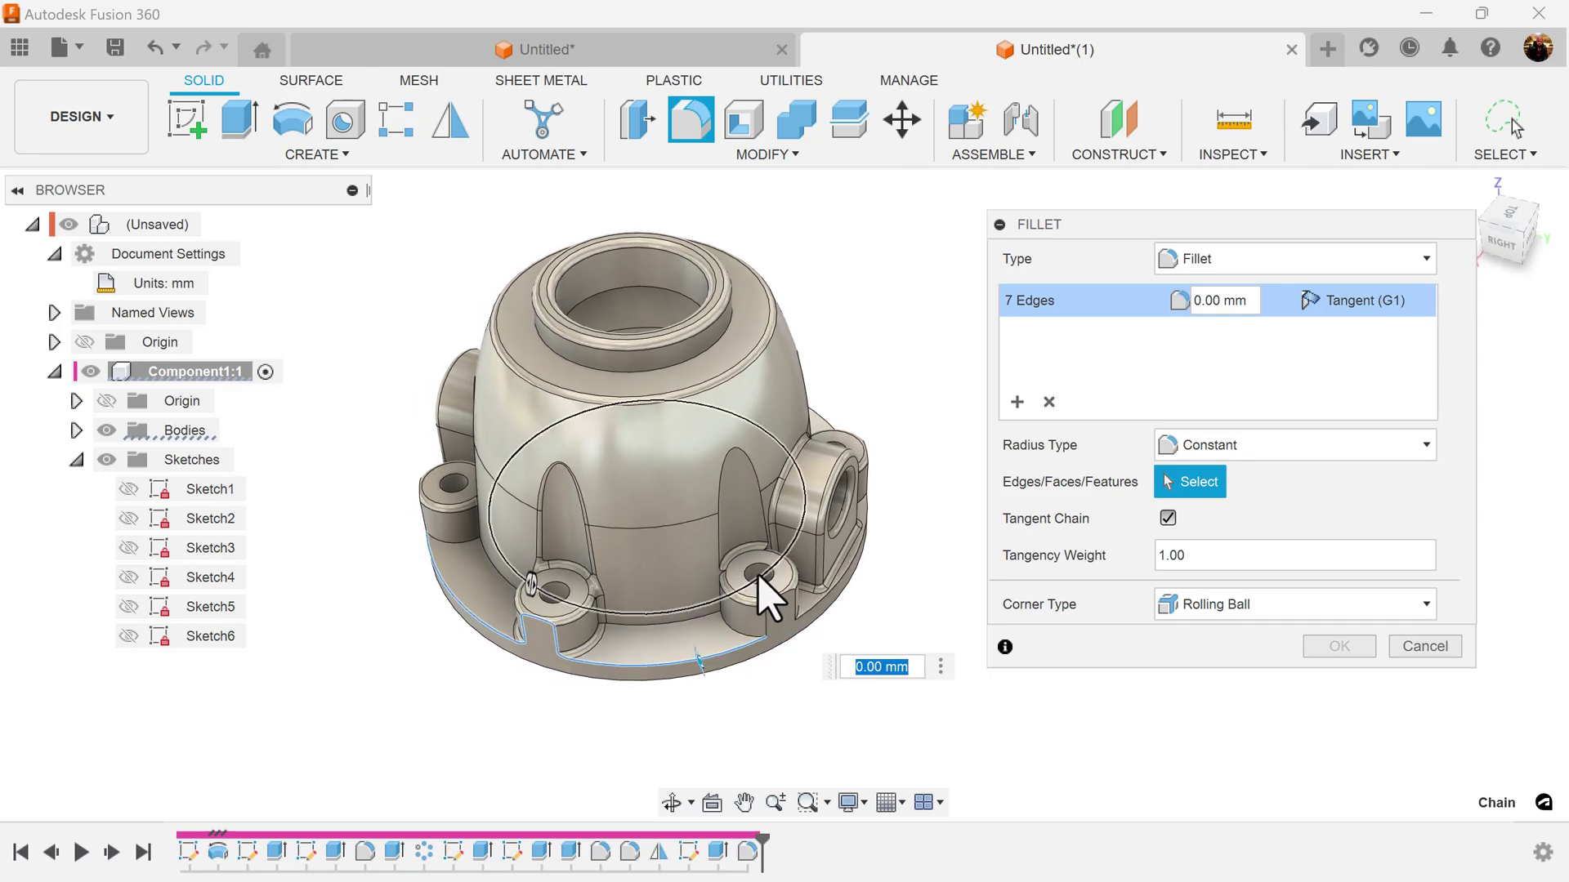
Step: Add the hole rims of the front and side bosses and the adjoining upper flange edge to the fillet selection
left_click(761, 582)
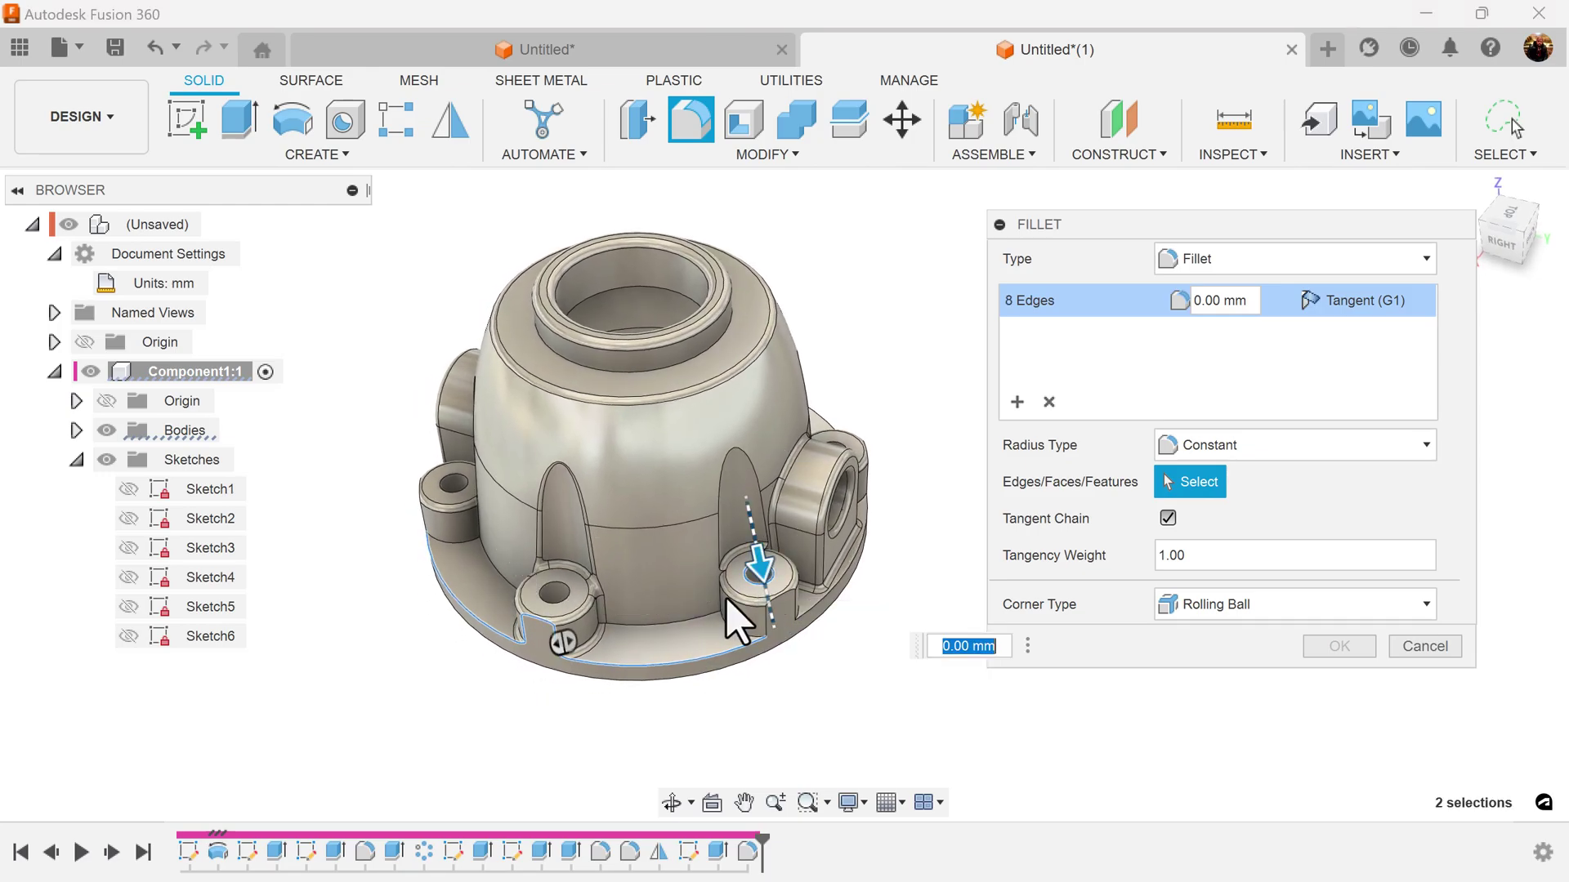
left_click(568, 596)
left_click(842, 611)
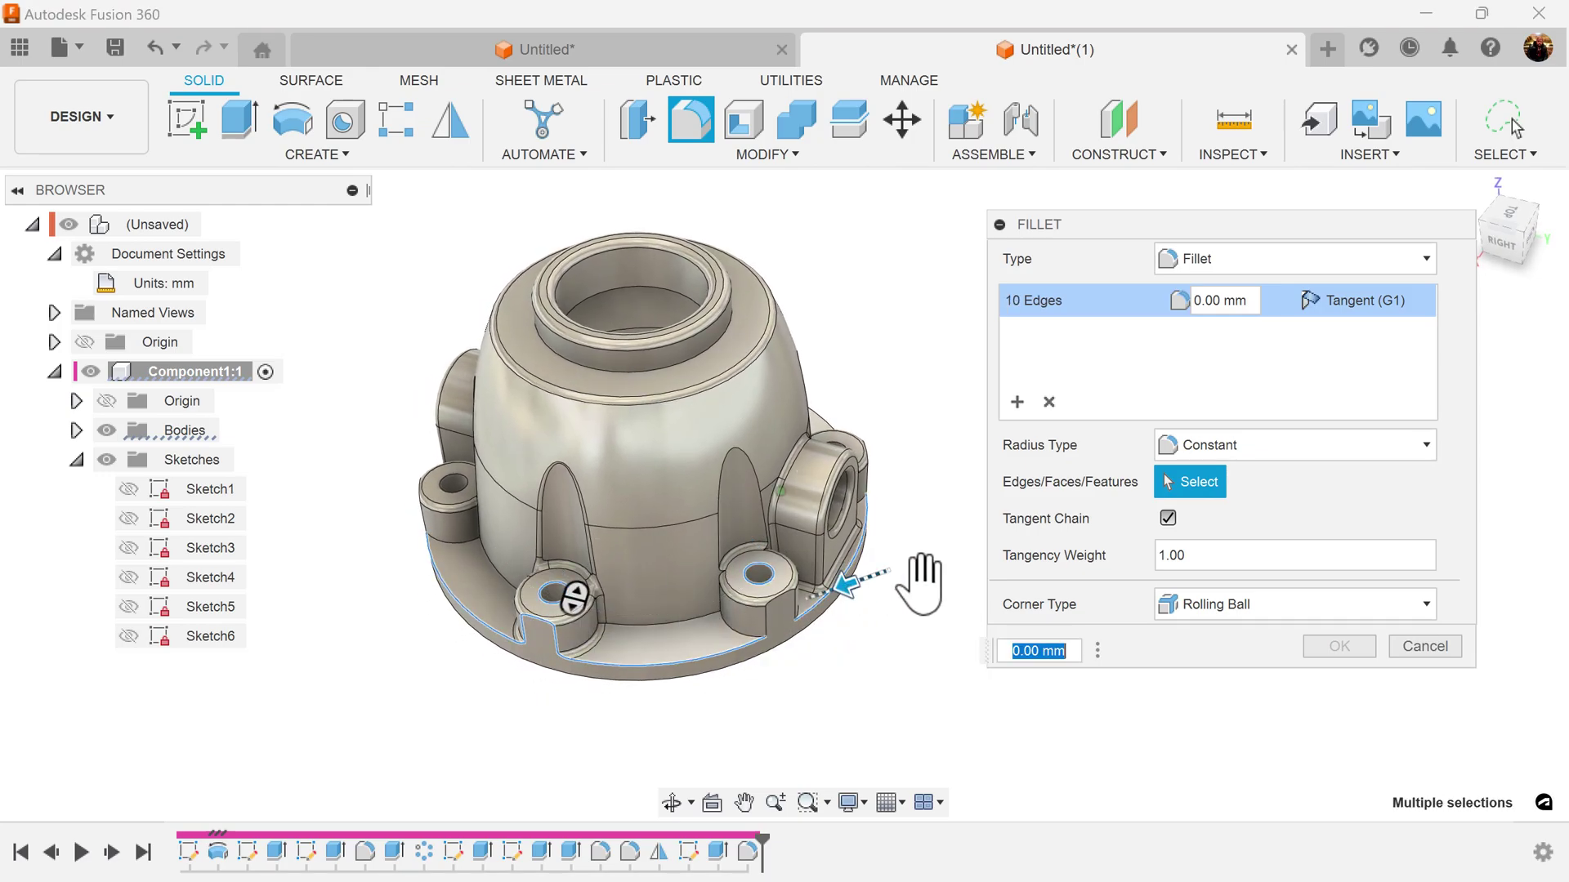
middle_click_drag(920, 571, 830, 518, "shift")
left_click(813, 490)
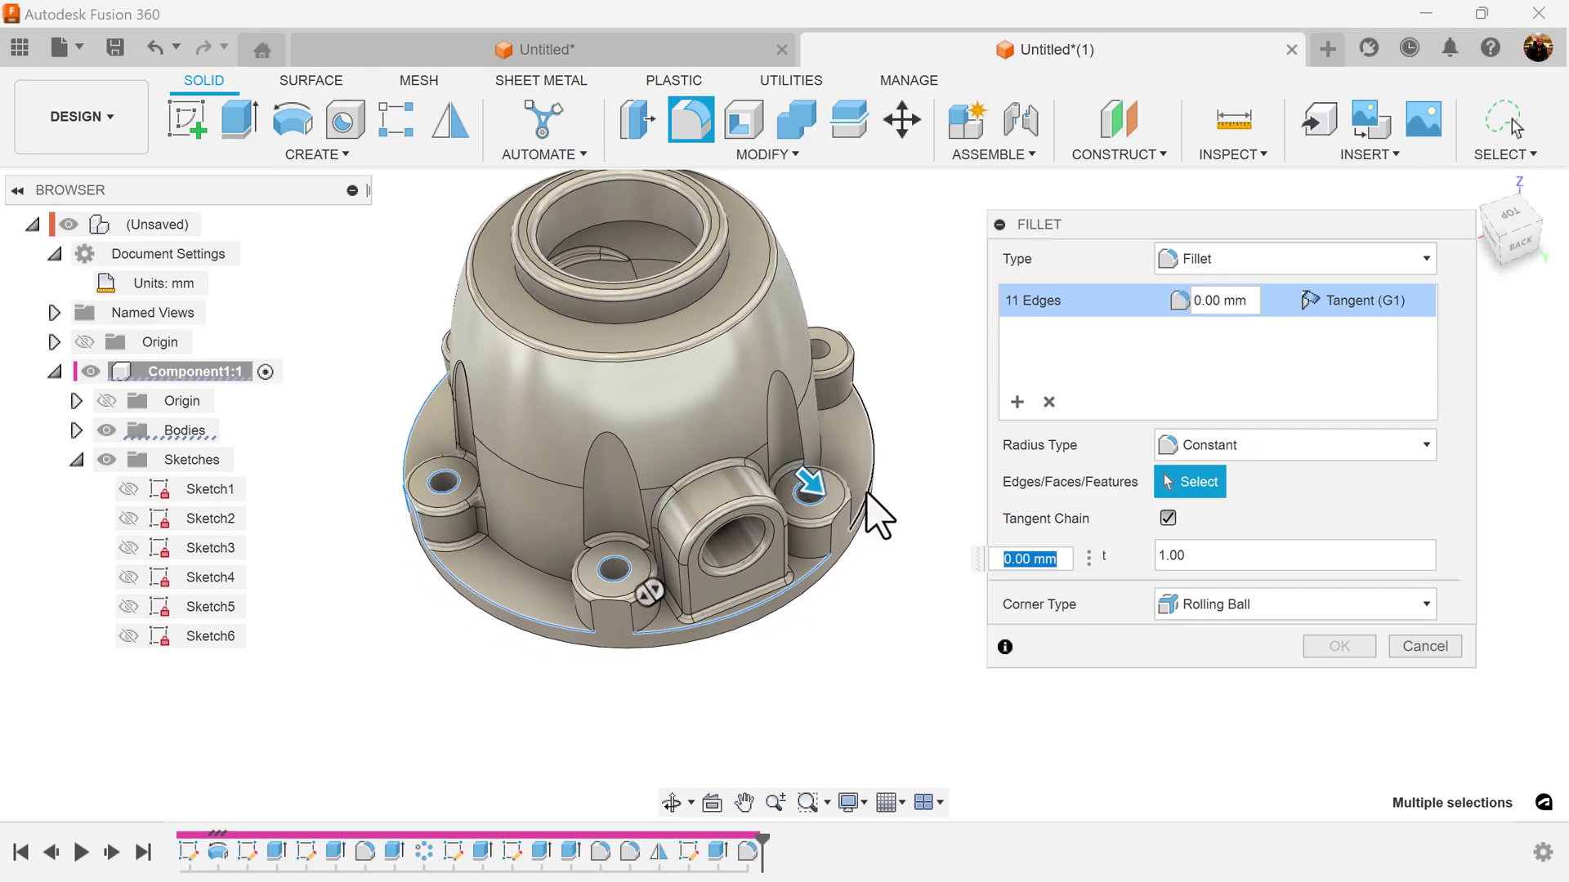
Step: Add the remaining boss hole rims and upper flange edges, and fillet the whole selection with a 0.3 mm radius
middle_click_drag(956, 508, 893, 501, "shift")
left_click(821, 507)
left_click(854, 494)
scroll(858, 525, "up", 5)
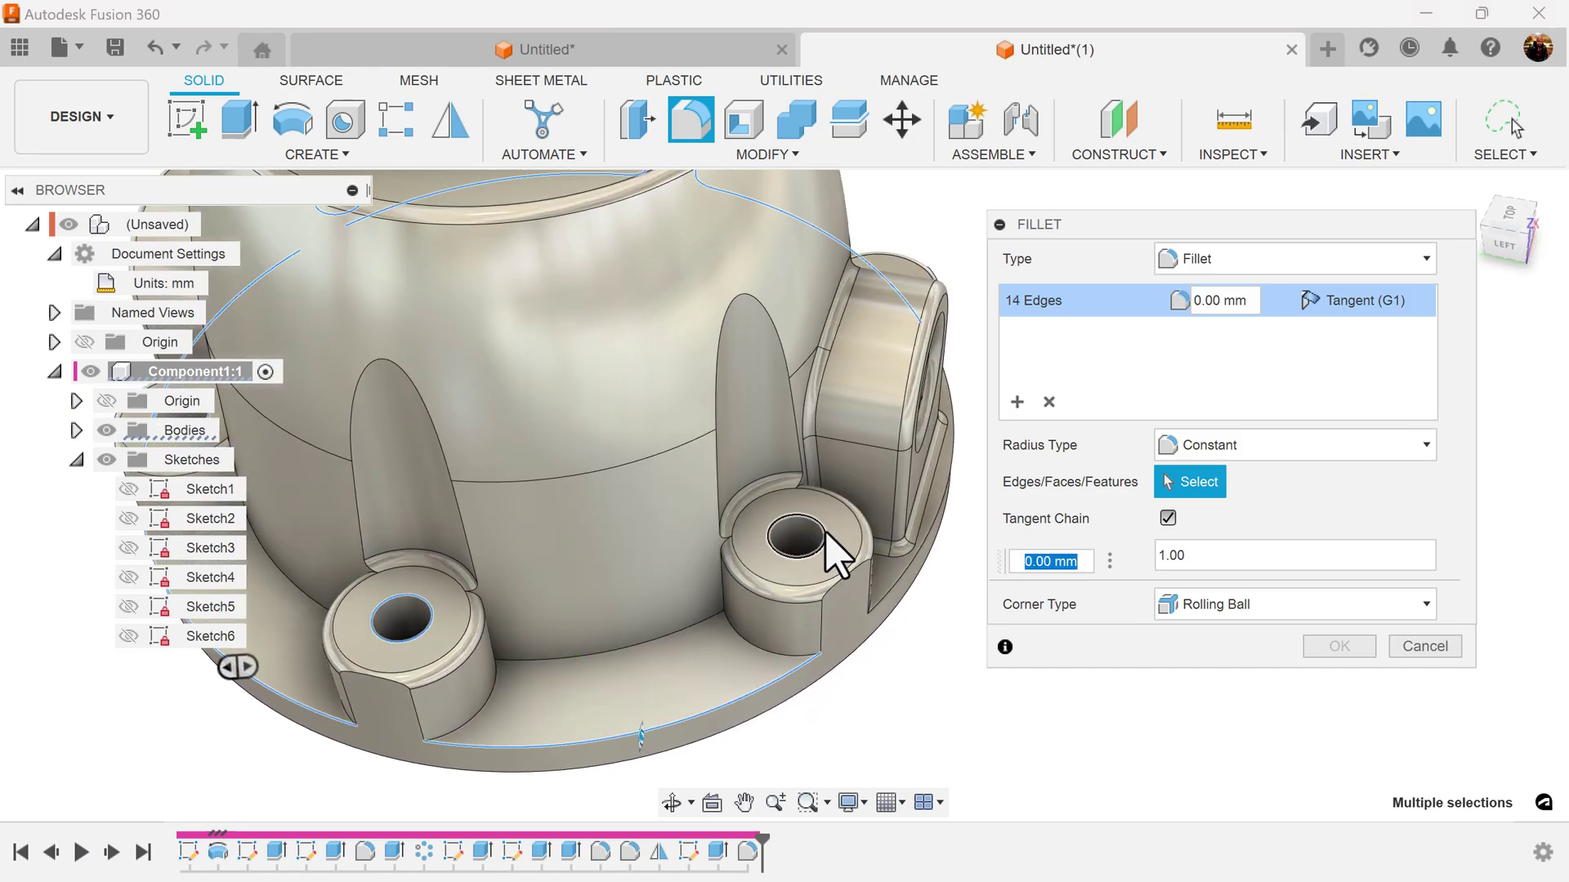
middle_click_drag(921, 561, 890, 689, "shift")
left_click(869, 570)
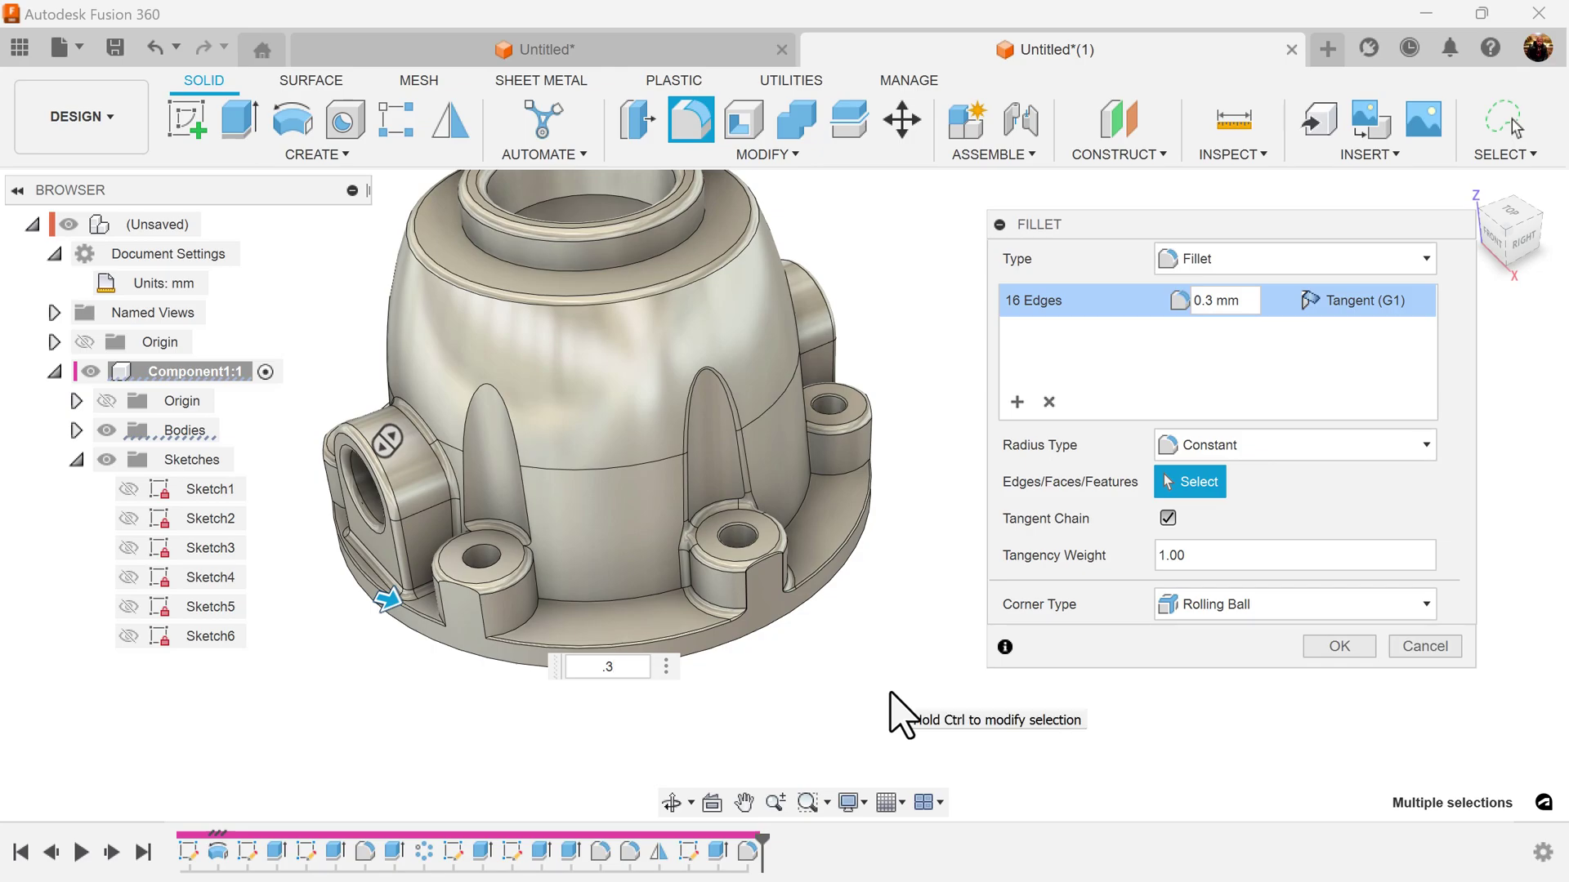
left_click(1340, 647)
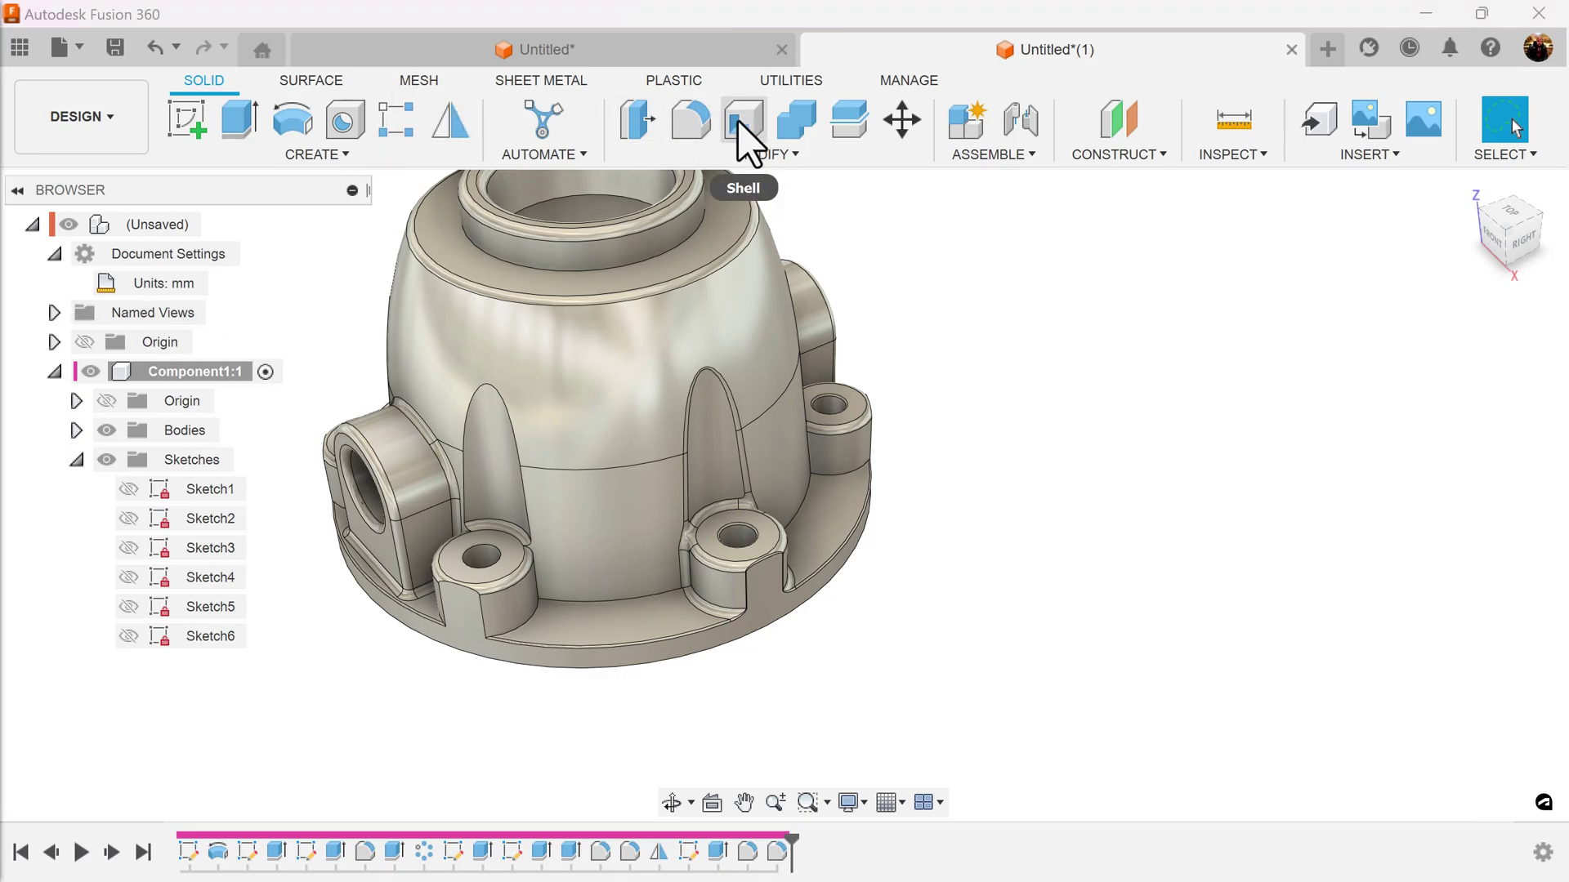
Step: Fillet the edges where the dome wall meets the flange between the bosses with a 1.25 mm radius
left_click(703, 136)
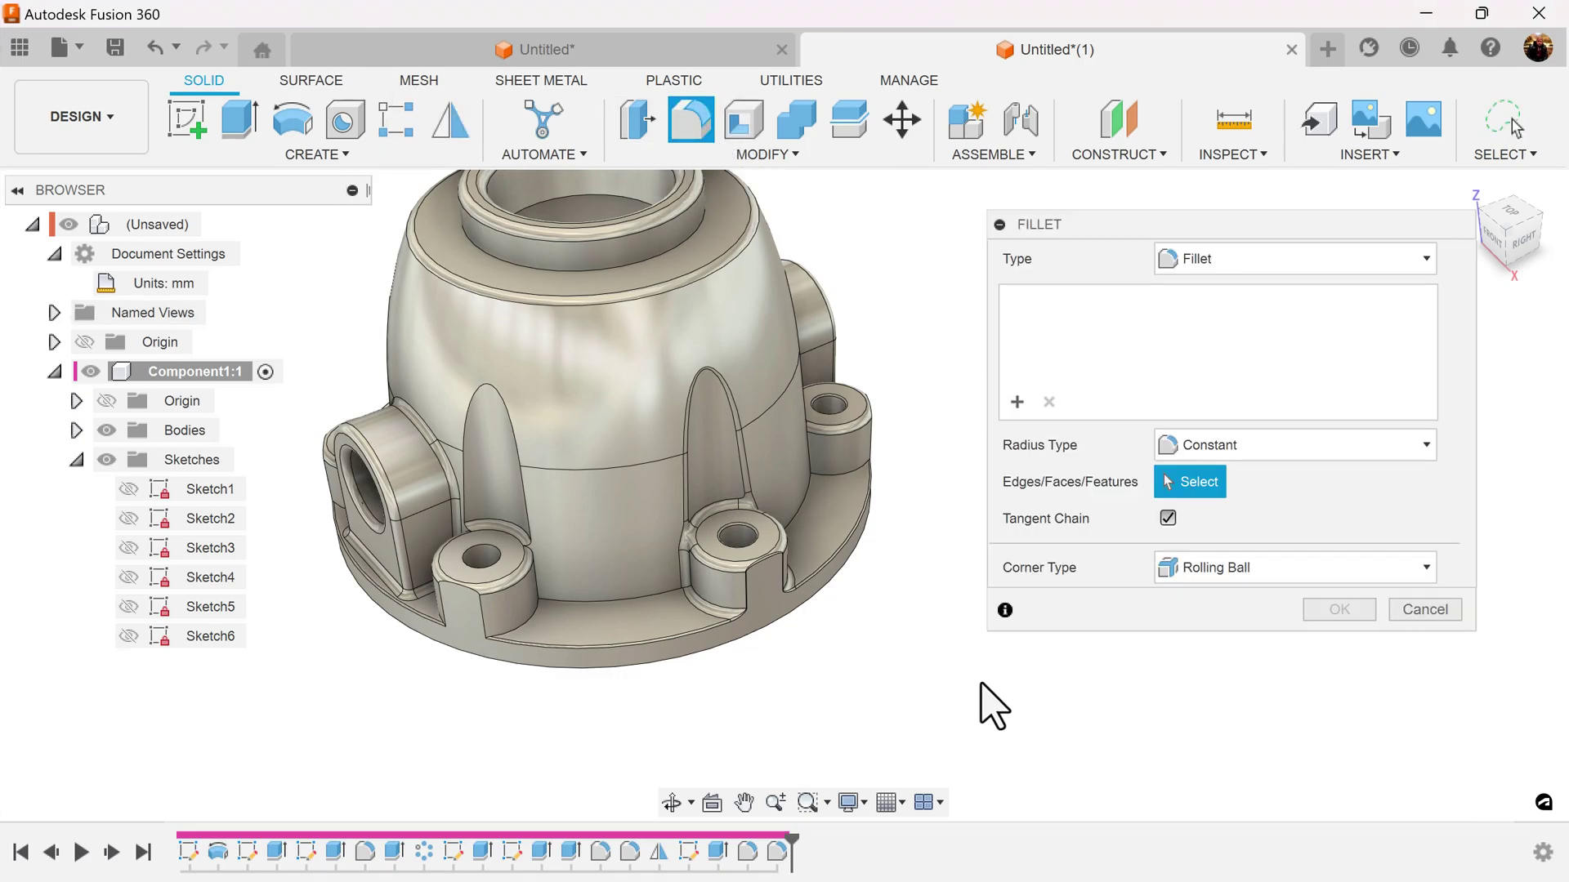
left_click(668, 611)
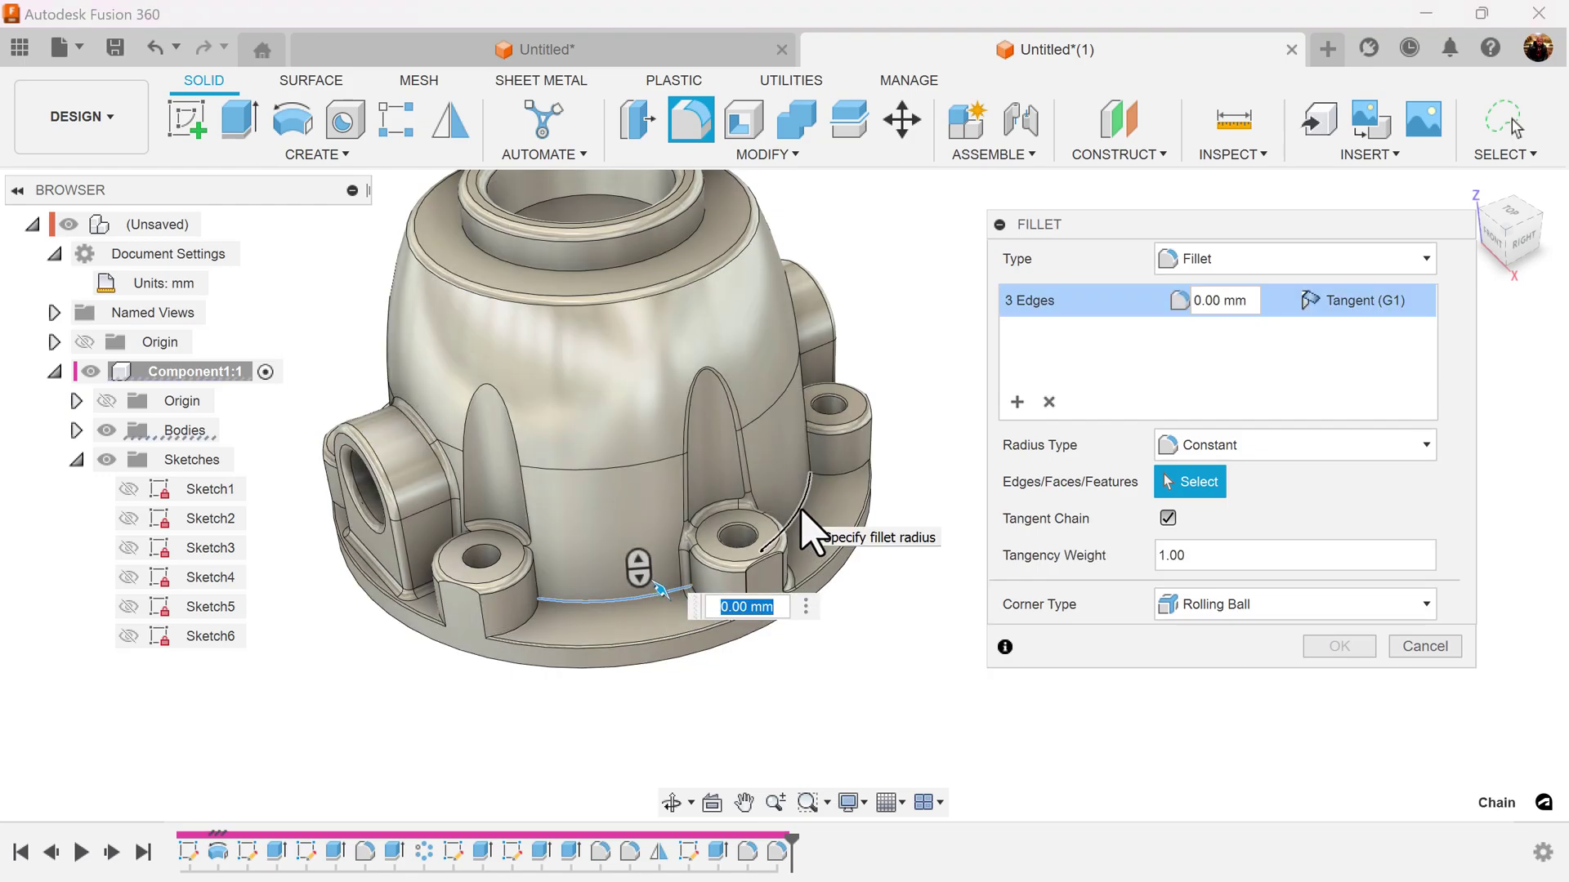
middle_click_drag(570, 625, 539, 429, "shift")
left_click(890, 594)
middle_click_drag(890, 594, 866, 643, "shift")
left_click(826, 637)
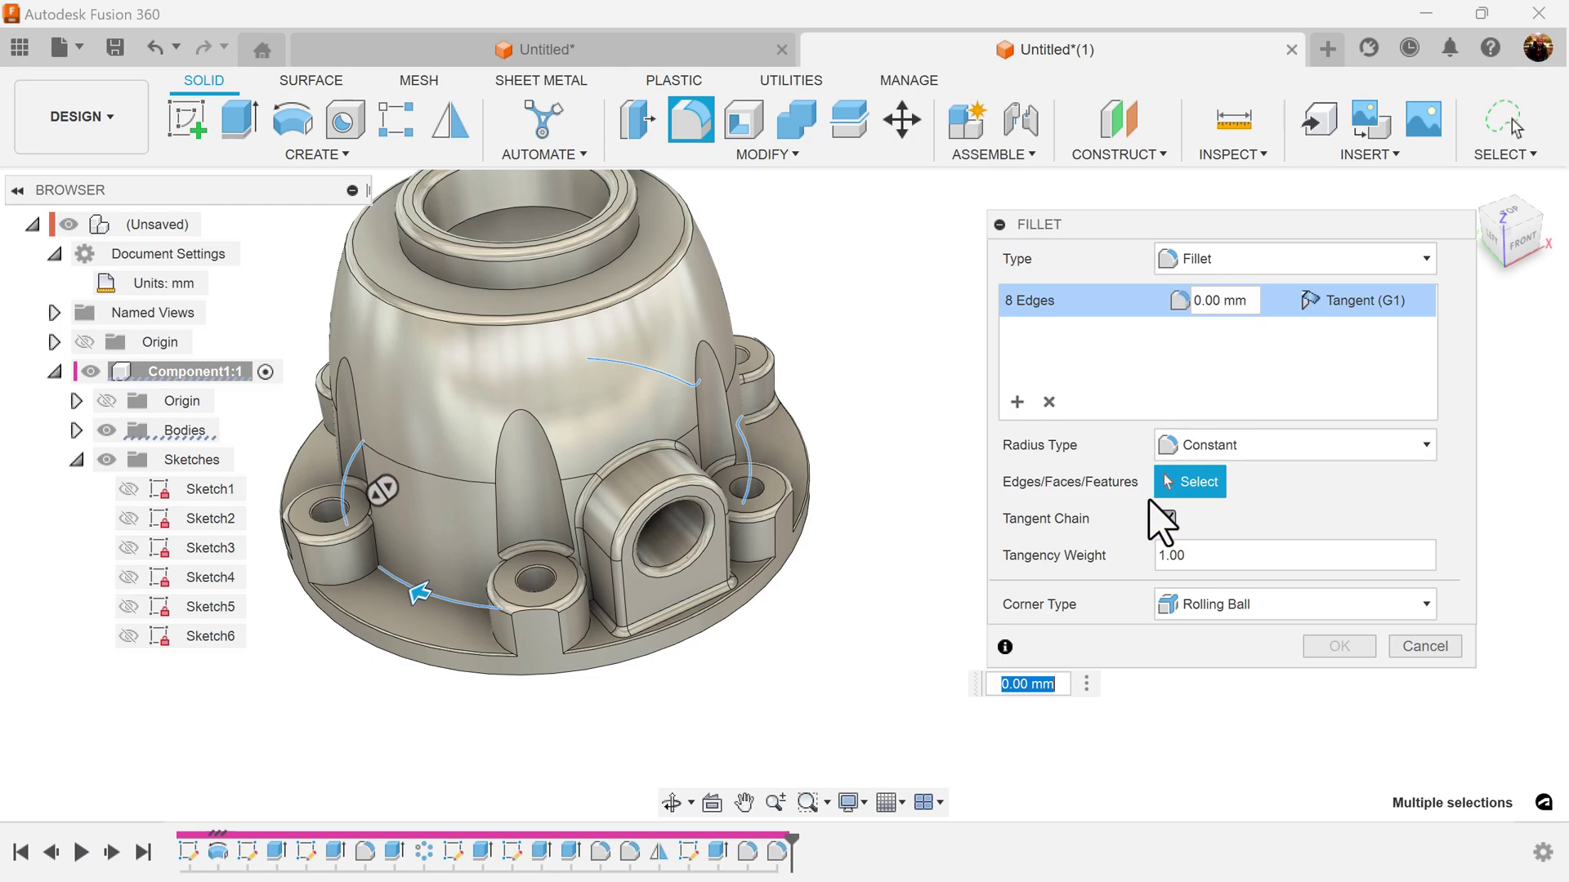
key("Return")
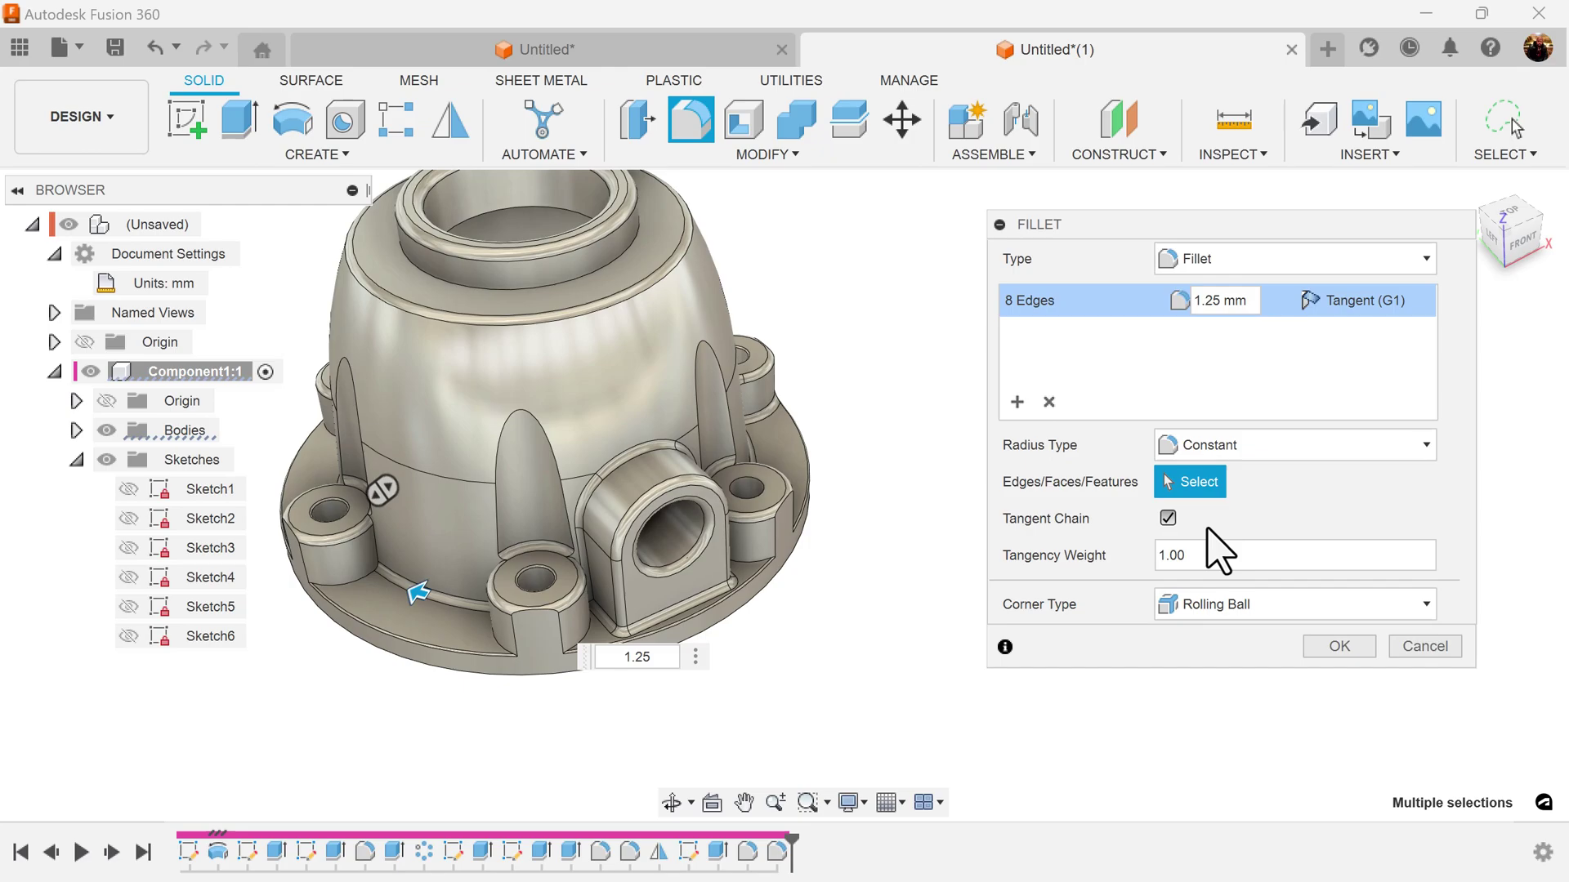
left_click(1337, 647)
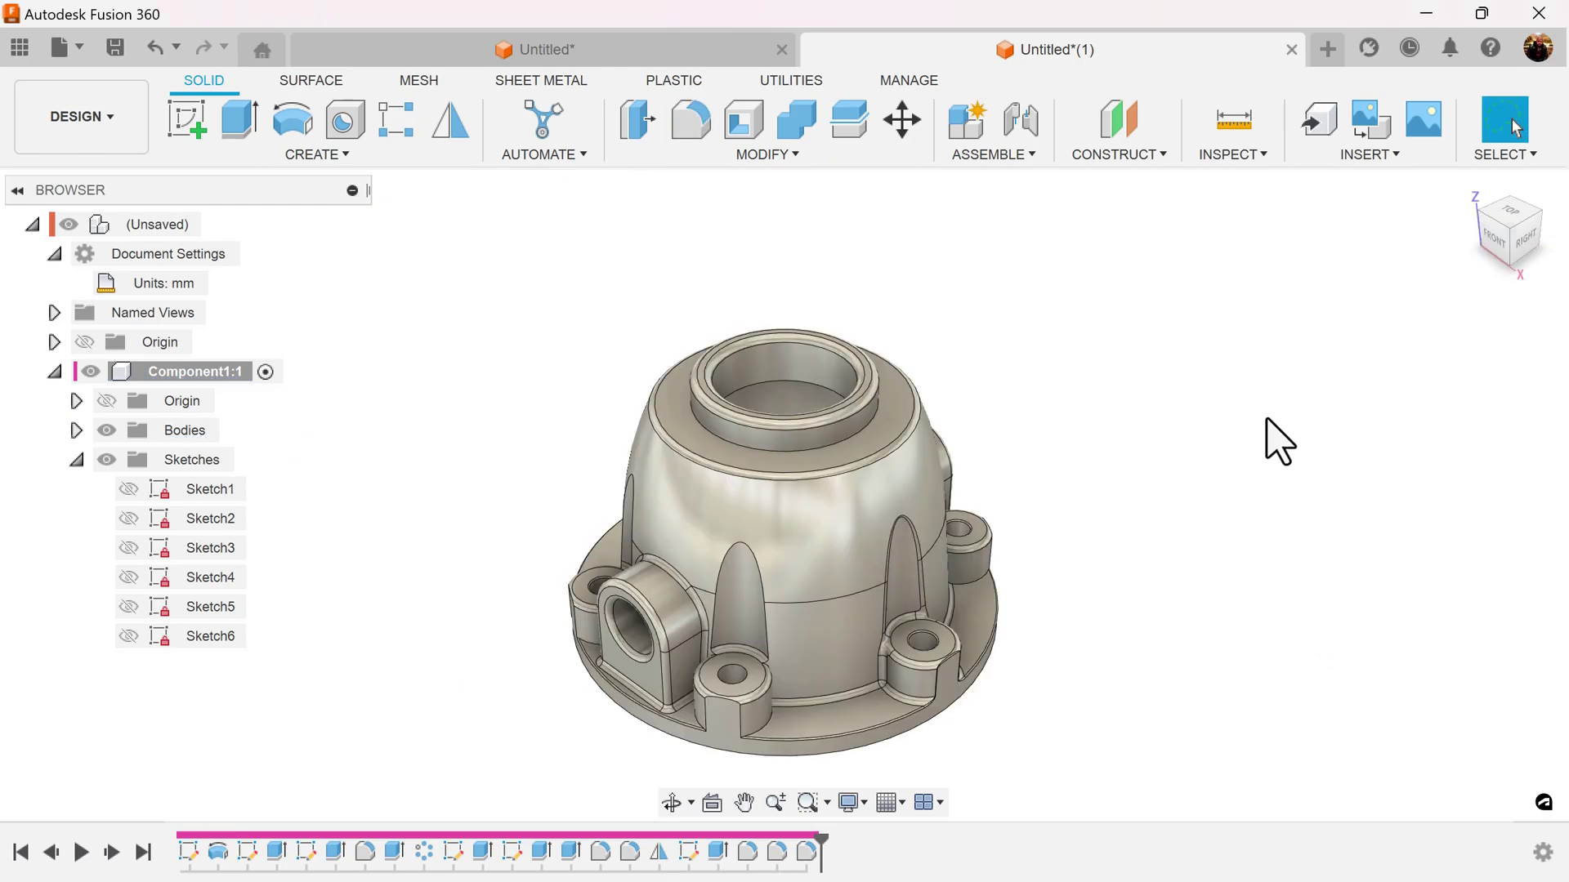